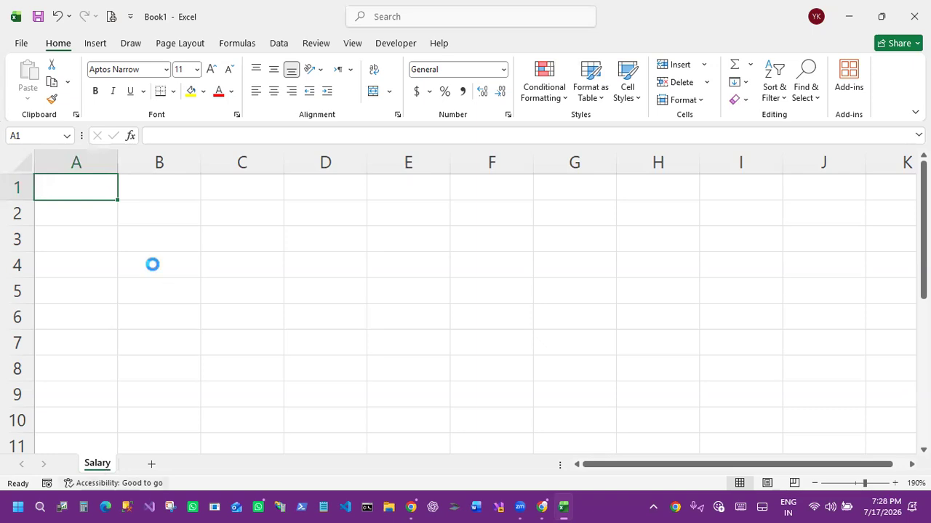
Step: Enter the heading "Payroll & Salary" in cell B1 and "Keyword" in cell B2
scroll(151, 263, "up", 2)
scroll(243, 216, "up", 4)
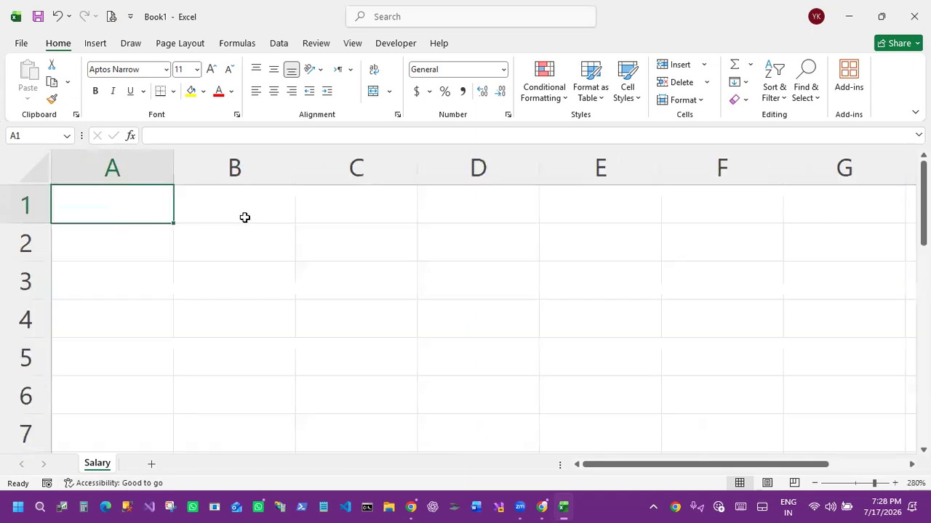
left_click(245, 217)
type("V")
key("BackSpace")
type("B")
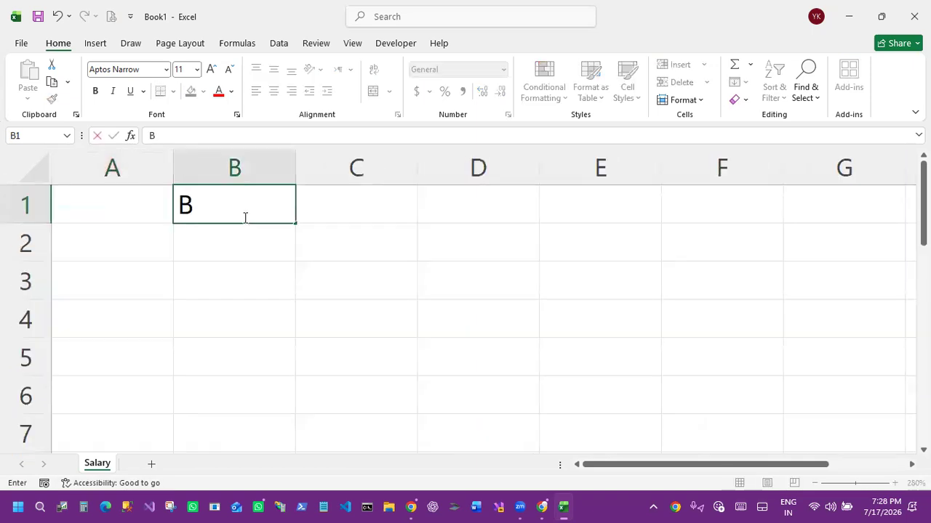
type("asi")
key("BackSpace")
key("BackSpace")
key("BackSpace")
key("BackSpace")
type("Payroll")
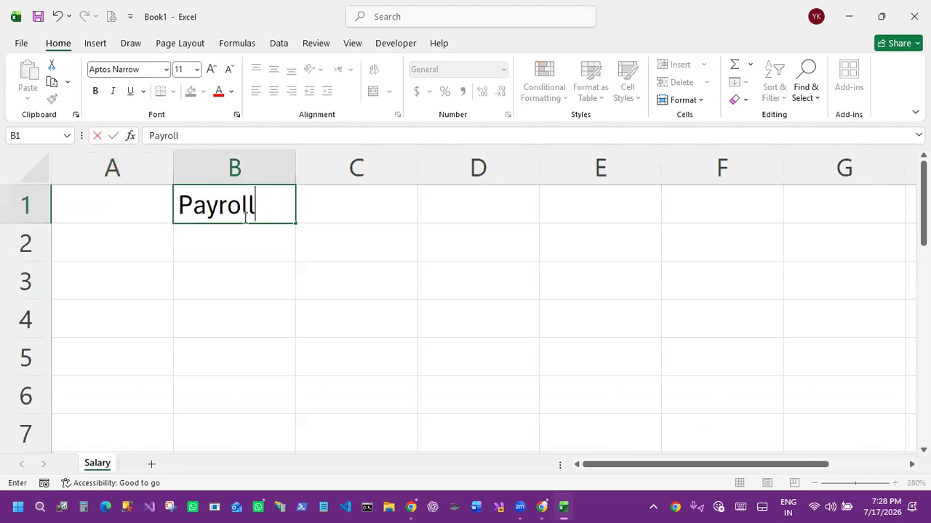
type("  & Sal")
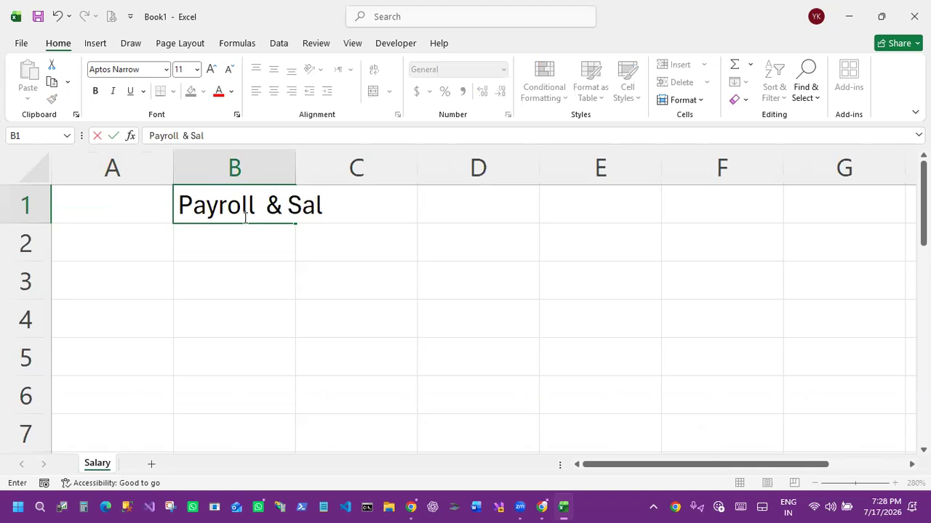
type("ary")
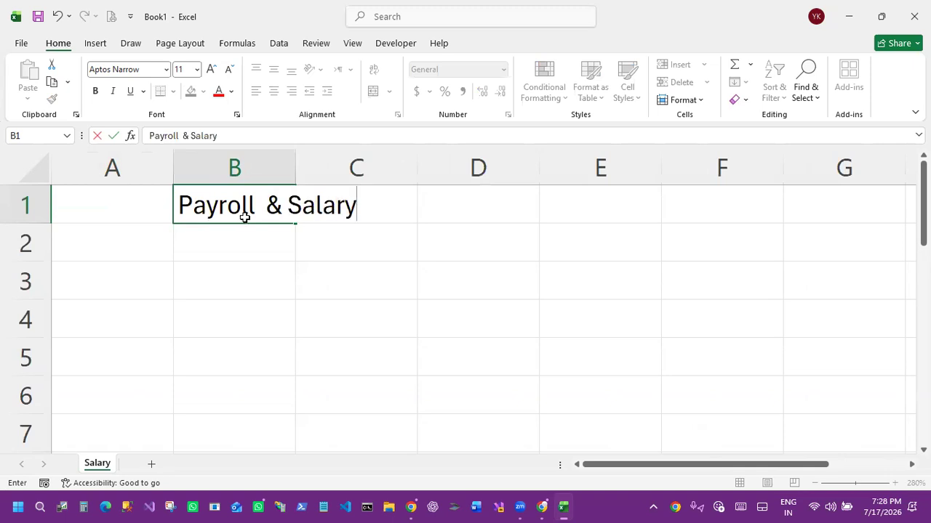
key("Return")
type("Keyword")
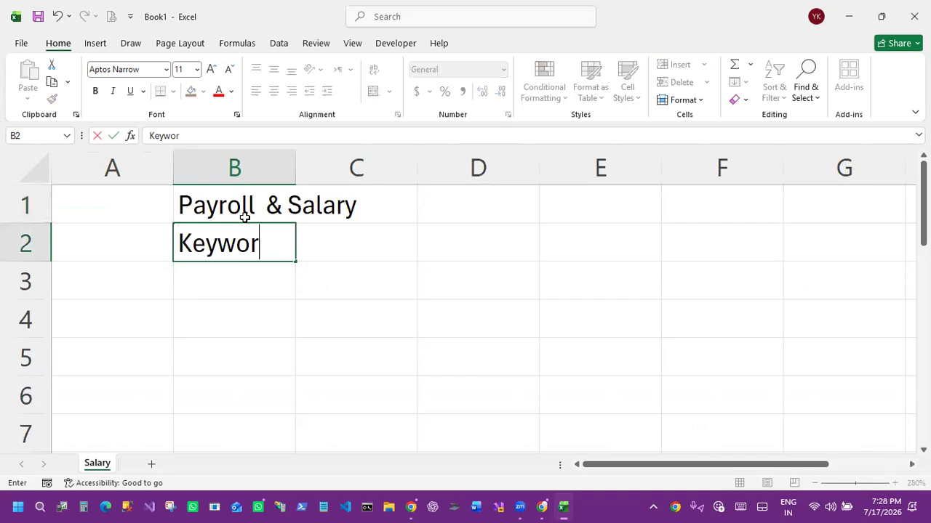
key("Return")
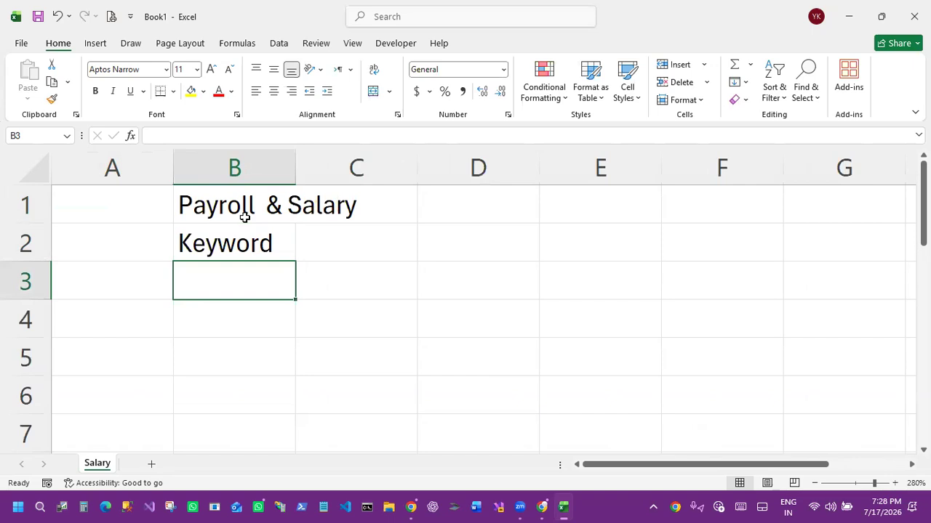
Step: Enter the section heading "Basic Salary Componenets" in cell B4, leaving row 3 empty
key("Down")
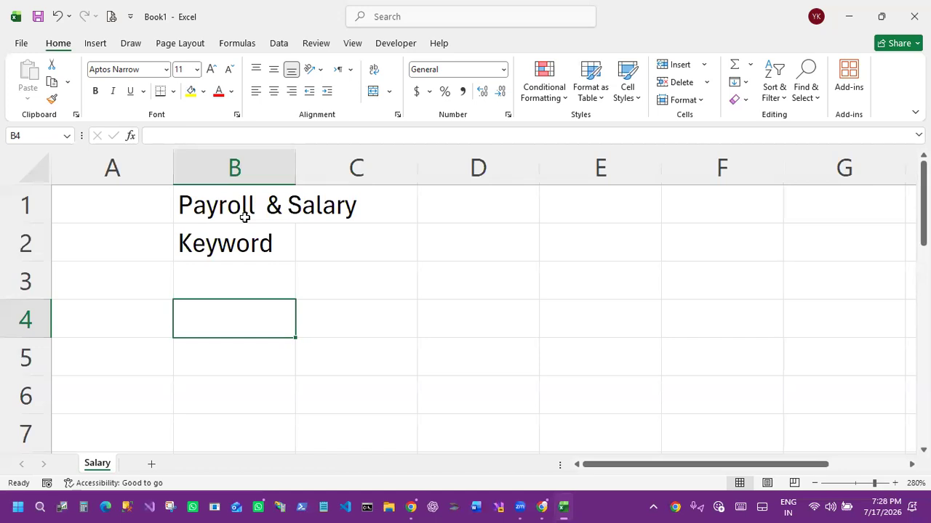
type("Basic ")
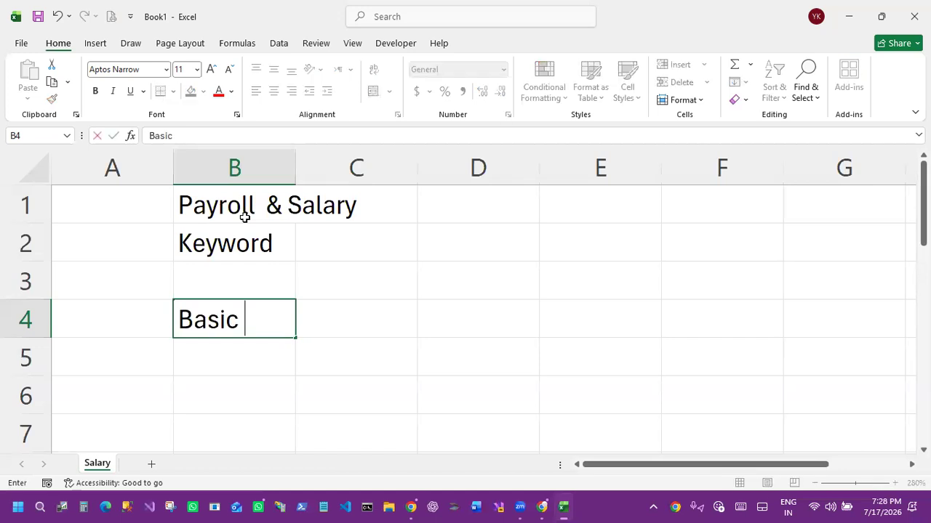
type("Salary ")
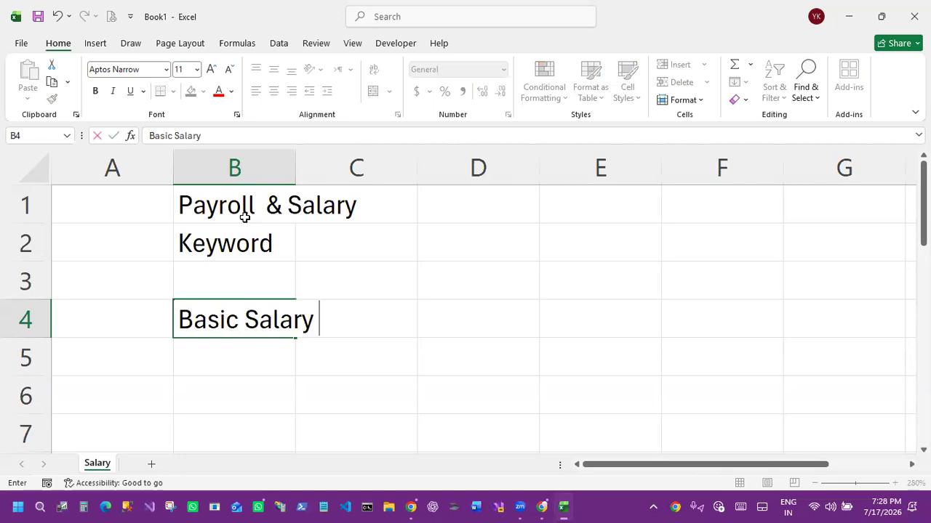
type("Com")
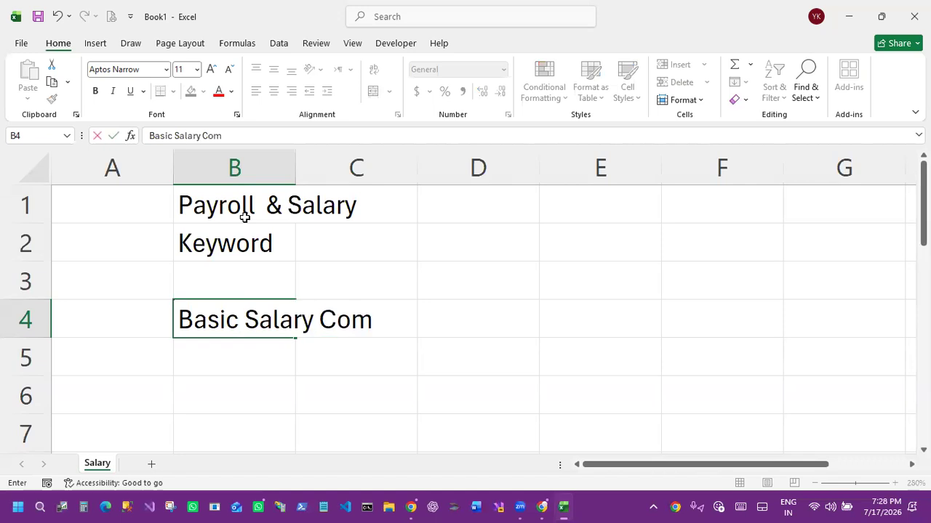
type("ponenets")
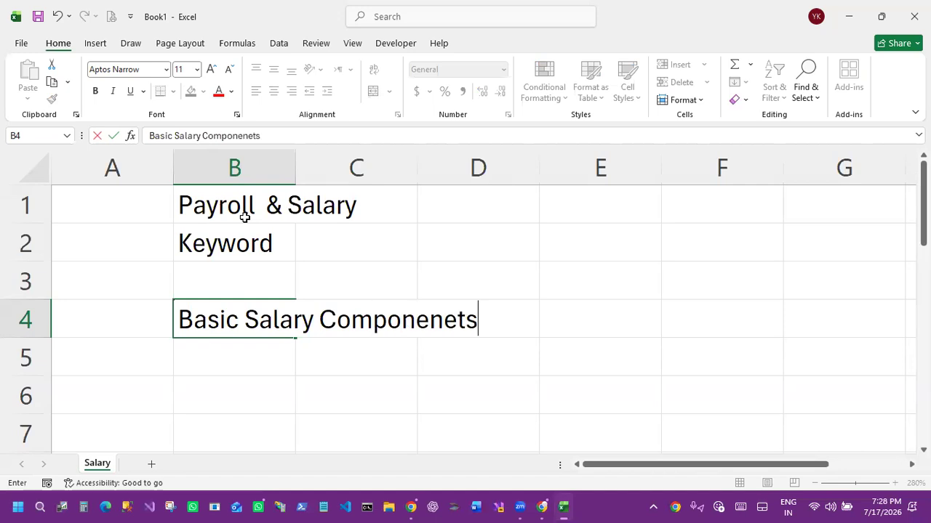
key("Return")
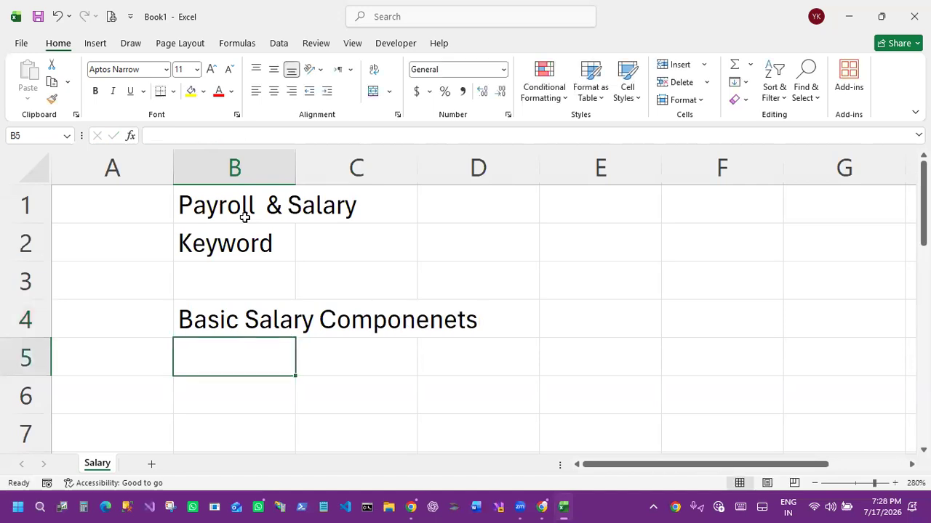
Step: Enter "Basic Salary" in cell B5 without the autocompleted remainder
type("Basic ")
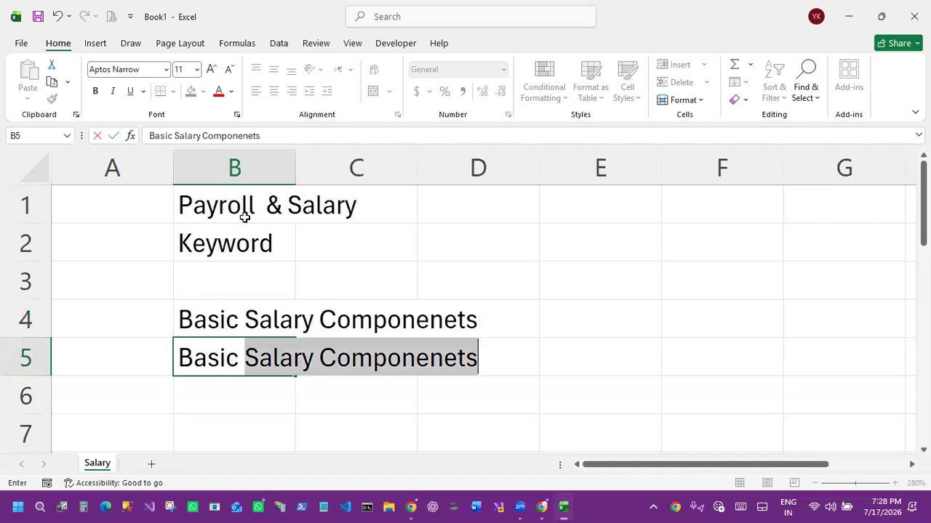
type("Salary")
key("BackSpace")
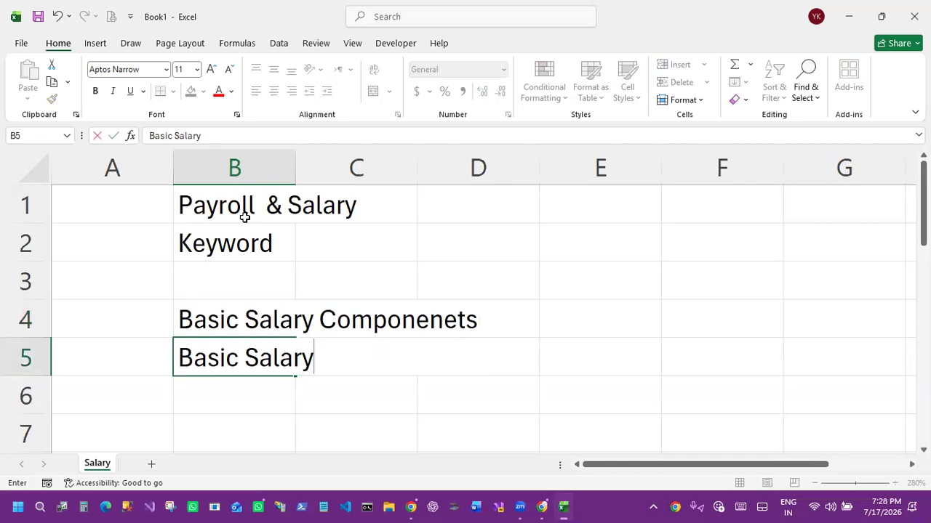
key("Return")
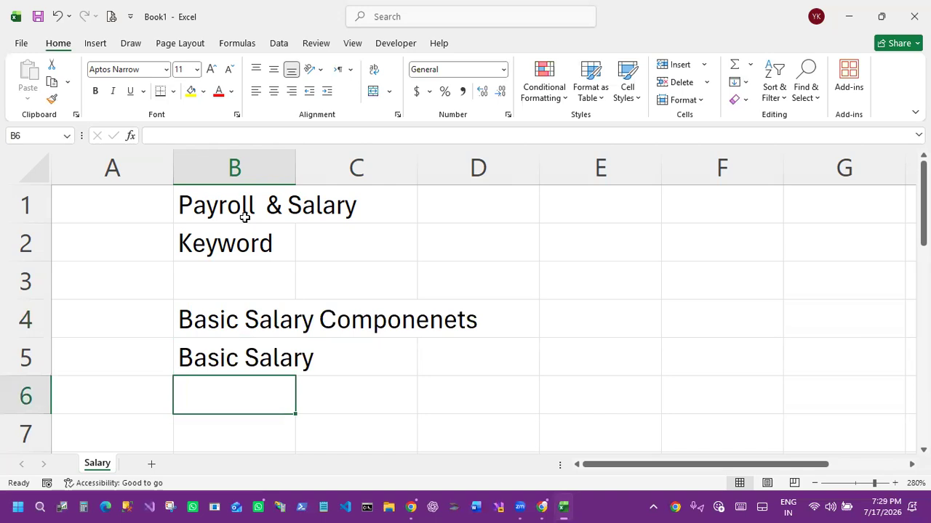
Step: Underline the "Basic Salary Componenets" heading with the screen annotation pen and write 45000 as a red note over column F
key("ctrl+shift+d")
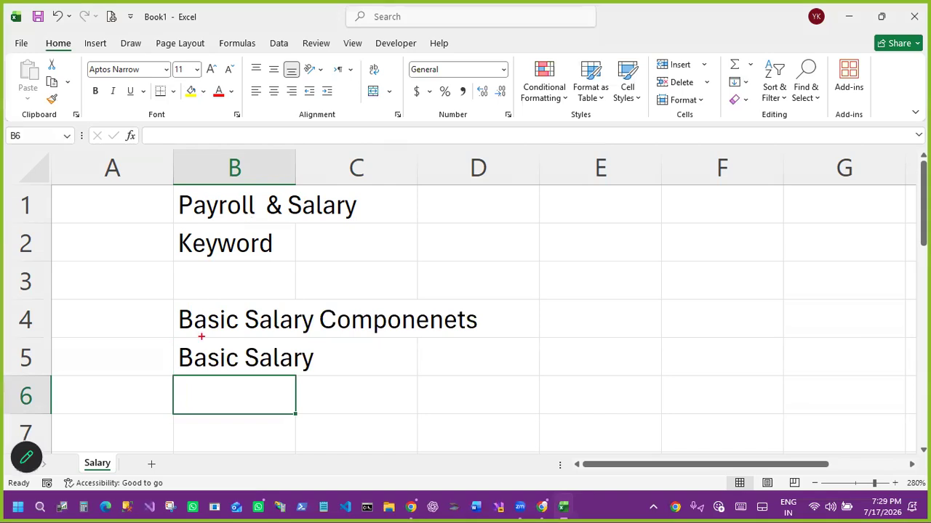
left_click_drag(183, 336, 493, 335)
type("t")
type("45")
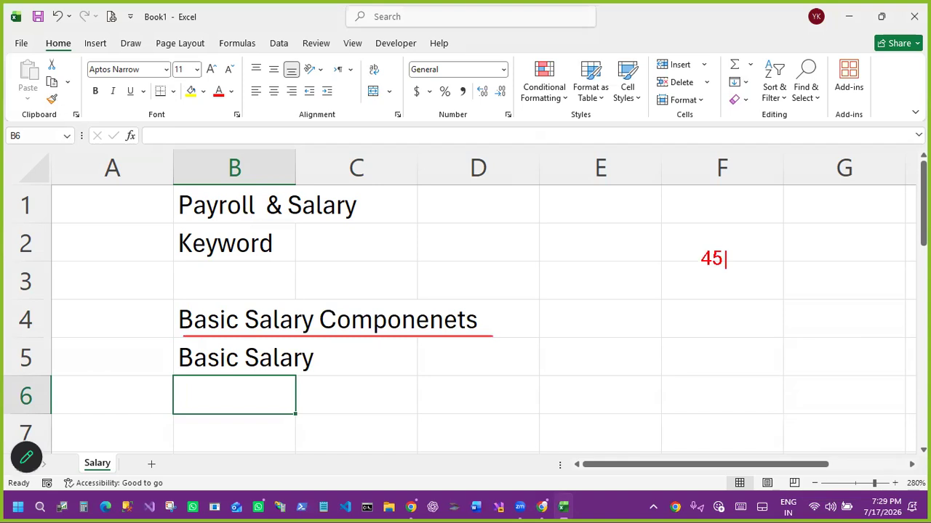
type("000")
Step: Frame the 45000 annotation with two arrows pointing to it, and write 20000 as another screen note
left_click_drag(697, 246, 778, 272)
mouse_move(651, 277)
left_mouse_down()
mouse_move(699, 261)
mouse_move(635, 280)
left_mouse_up()
left_click_drag(704, 275, 626, 300)
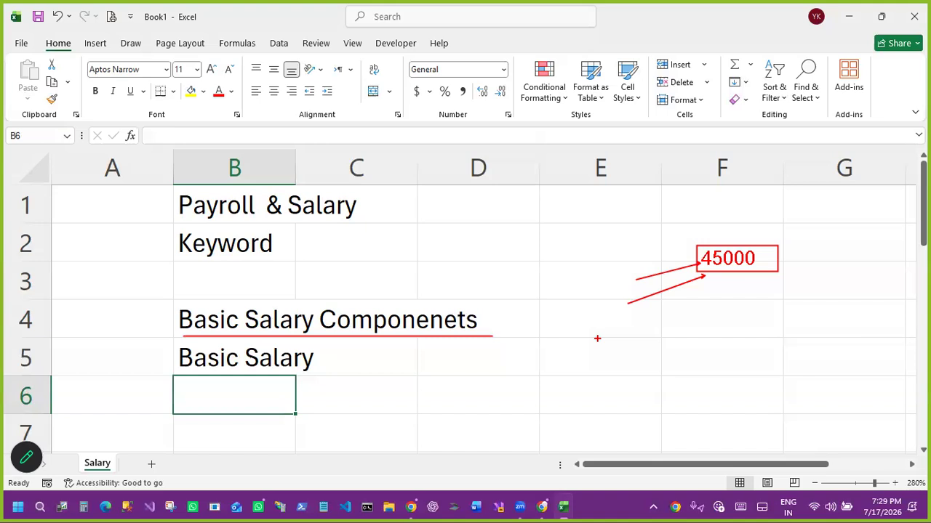
type("t")
type("200")
type("00")
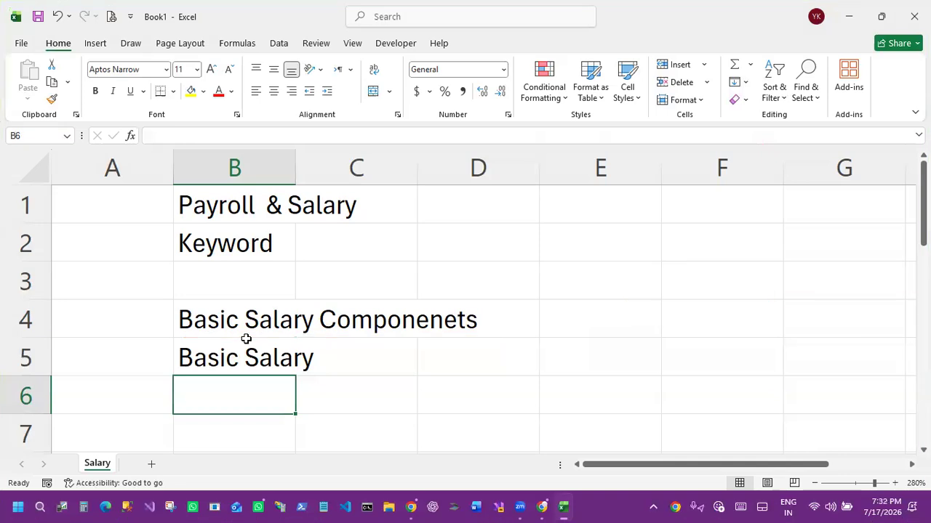
Step: Enter "Gross Salary" in cell B6 and autofit the width of column B to its contents
type("Gr")
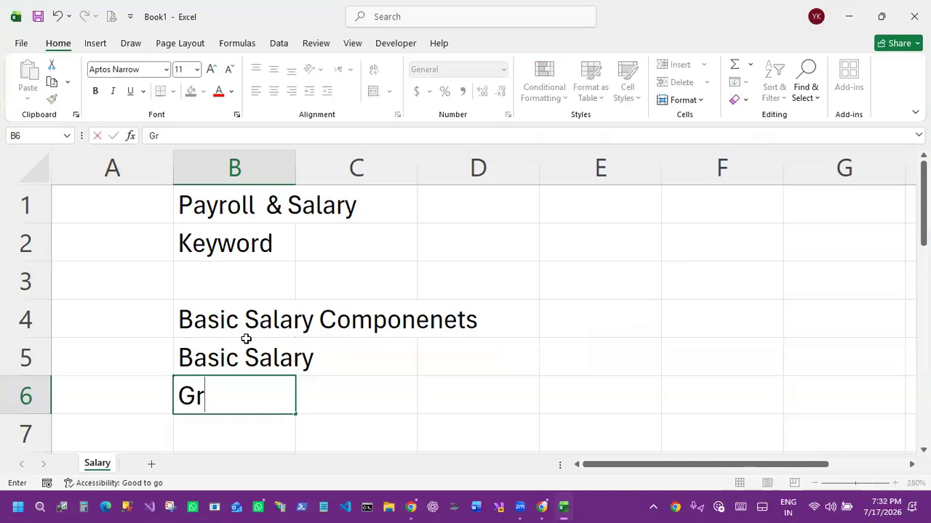
type("oss")
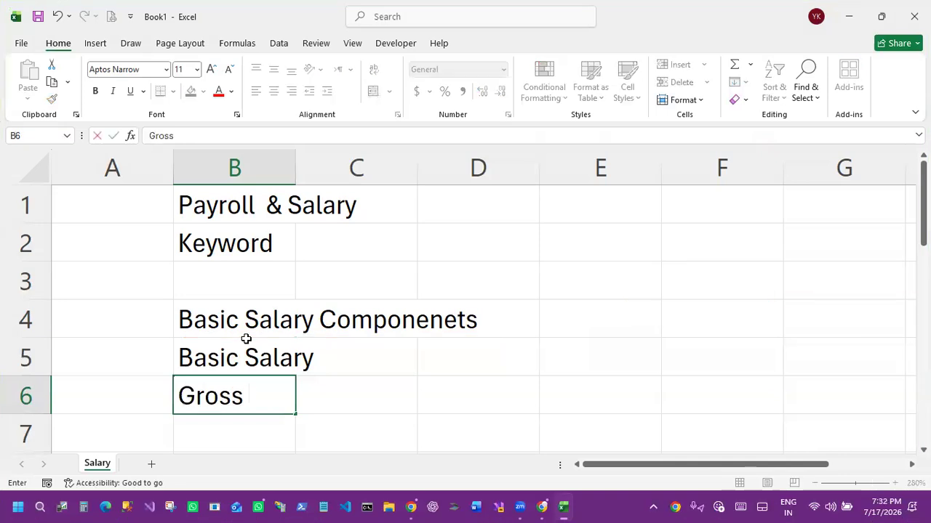
type(" Salary")
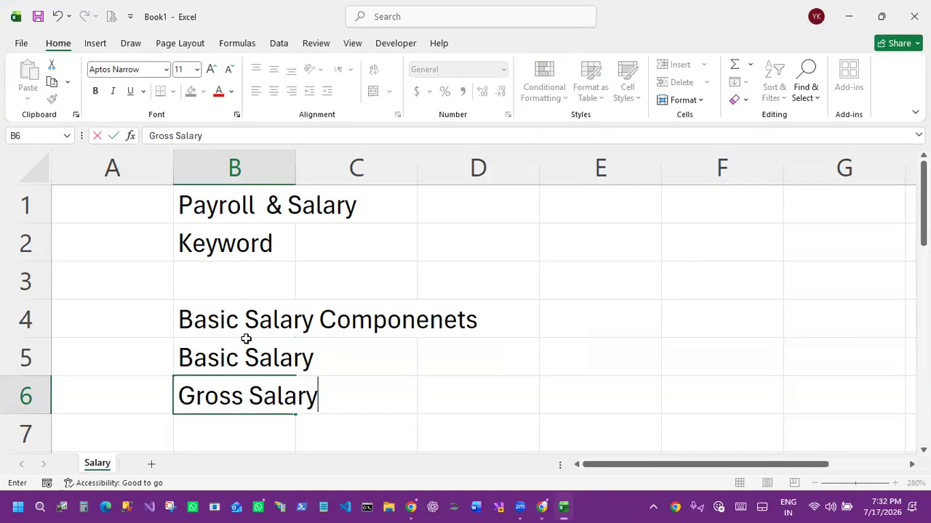
left_click(411, 388)
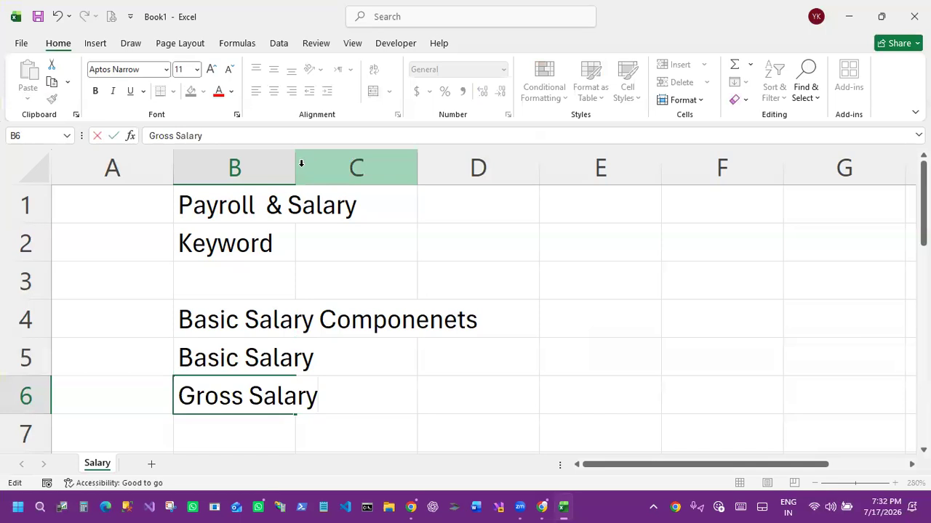
double_click(293, 164)
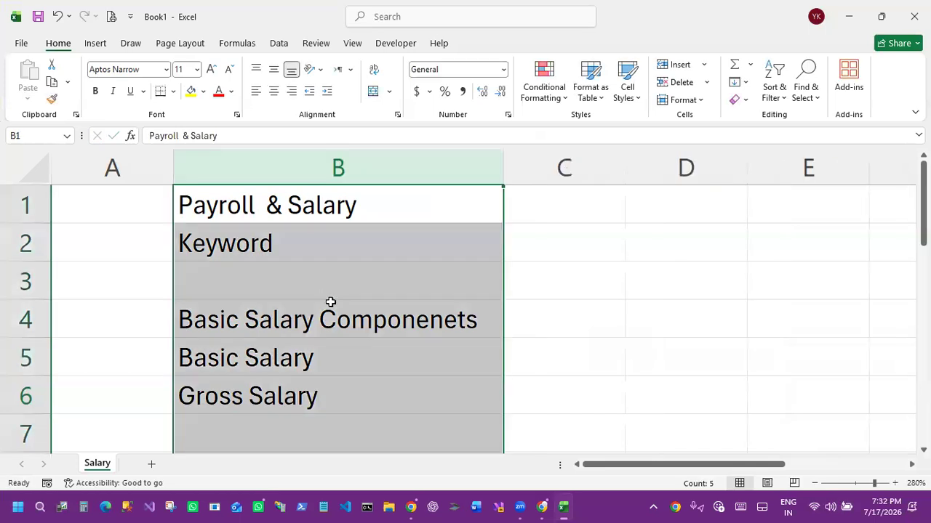
left_click(331, 302)
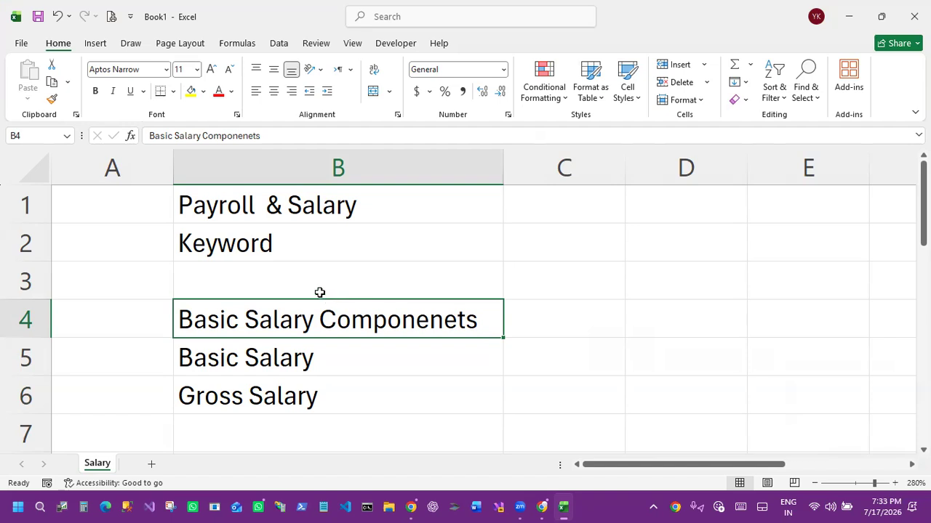
Step: Enter "Net Salary" in cell B7 below the Gross Salary entry
scroll(316, 298, "down", 1)
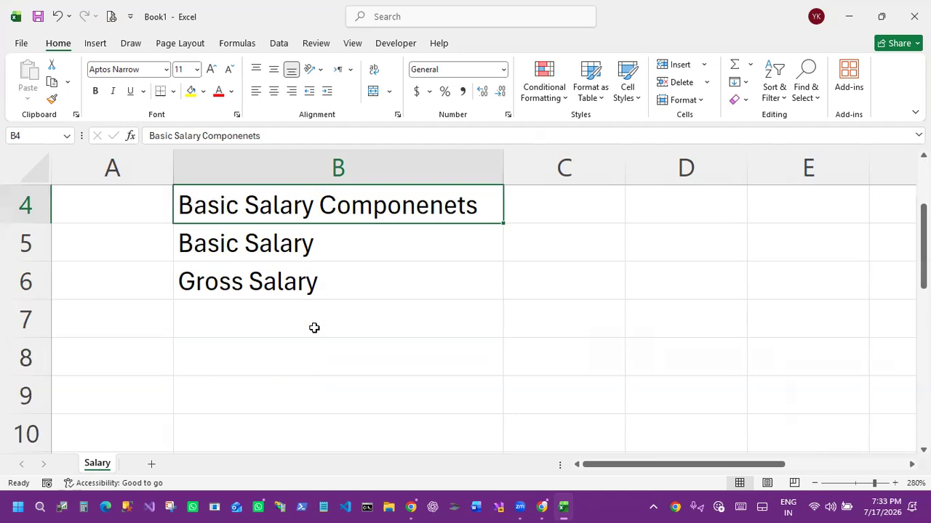
left_click(254, 324)
type("Net Sl")
key("BackSpace")
type("alary")
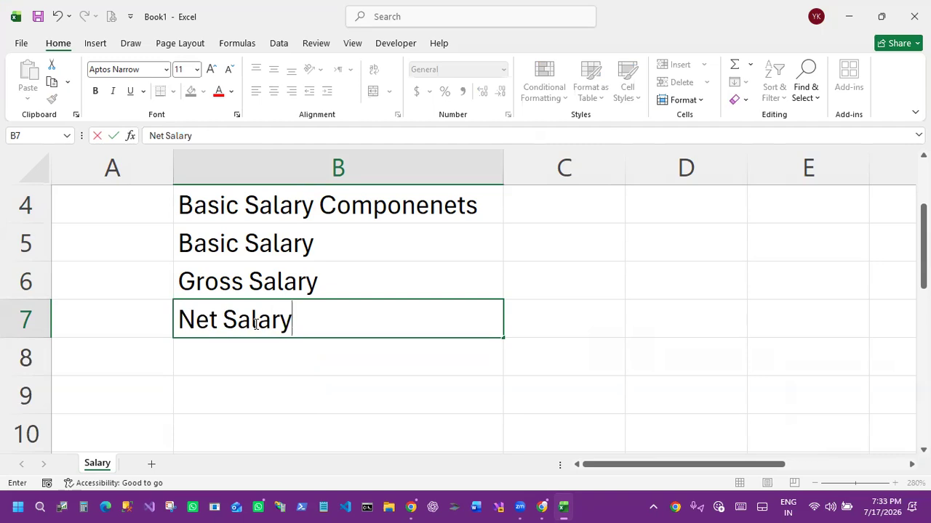
key("Return")
Step: Enter "CTC (Cost to Company)" in cell B8
type("CTV")
key("BackSpace")
type("C (Cost")
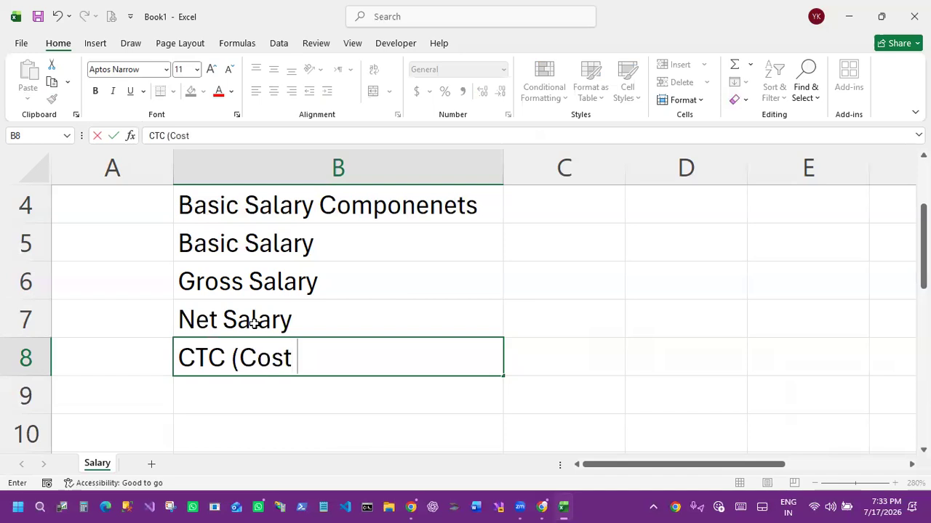
type(" to Company)")
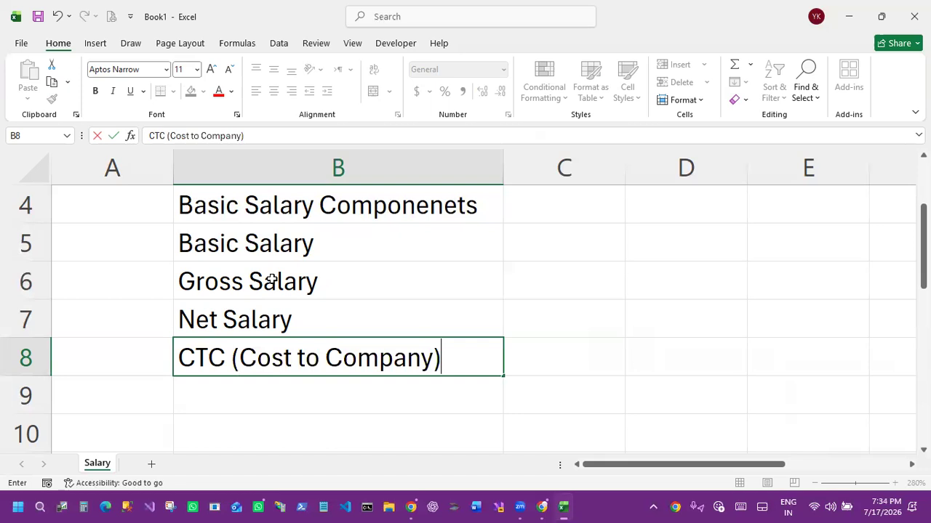
key("Return")
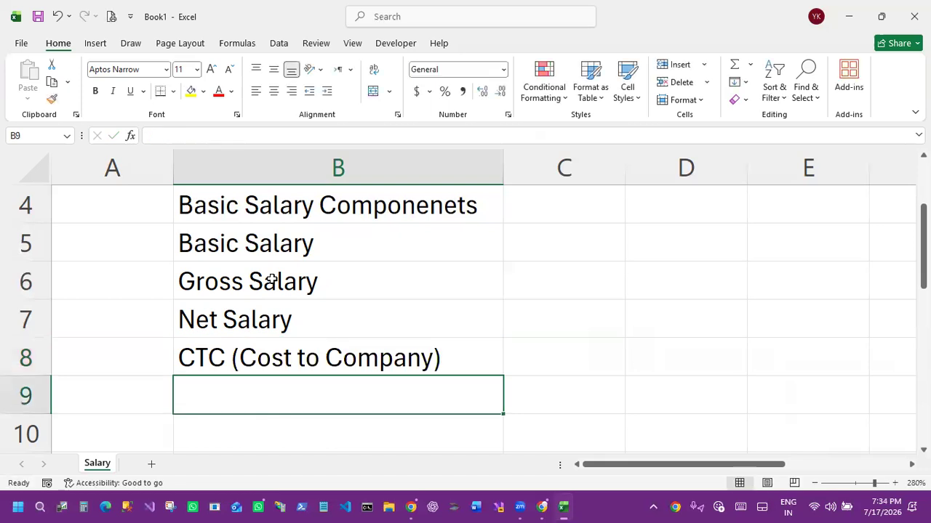
type("m")
key("BackSpace")
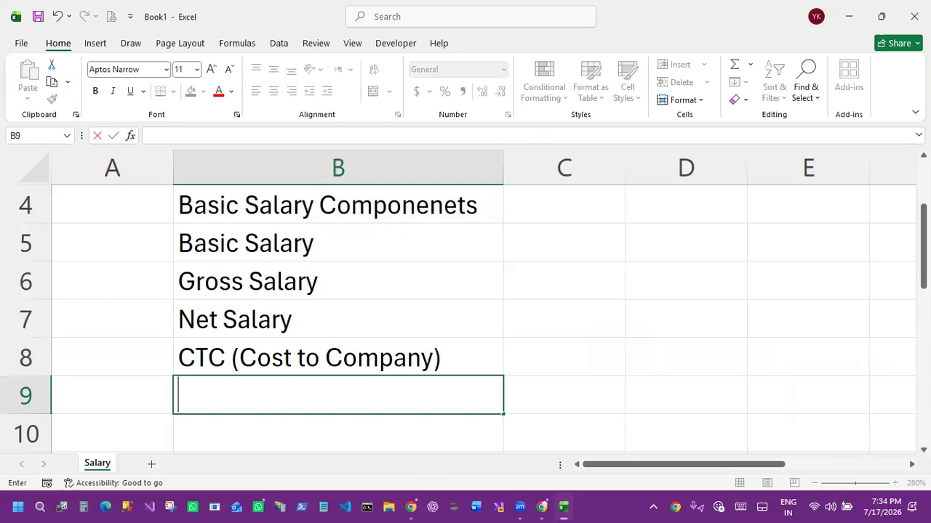
left_click(330, 305)
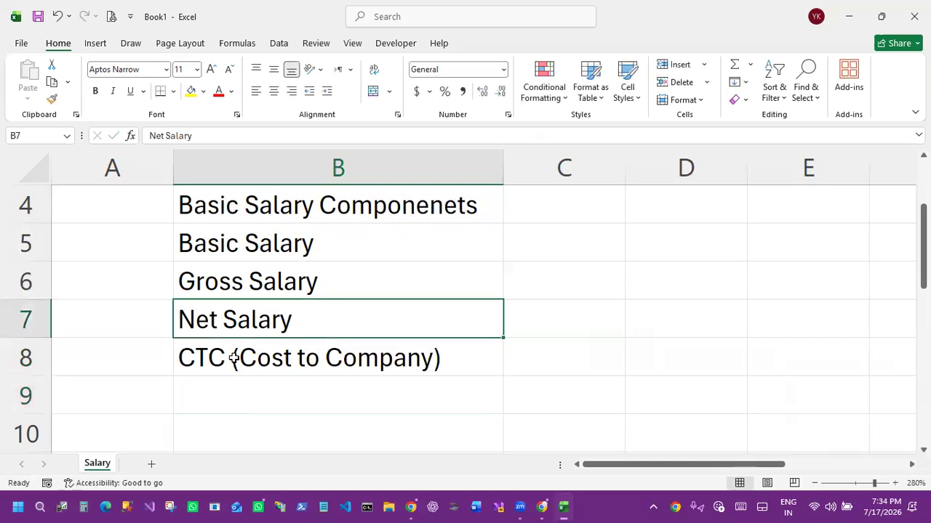
left_click(233, 357)
Step: Enter "allowance" in cell D5 as the heading for the list of allowances
left_click(652, 242)
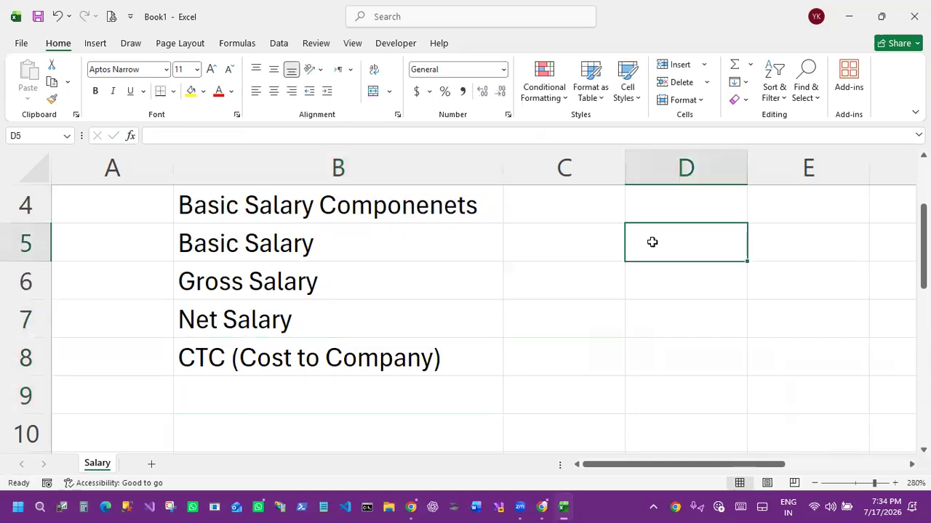
type("allowance")
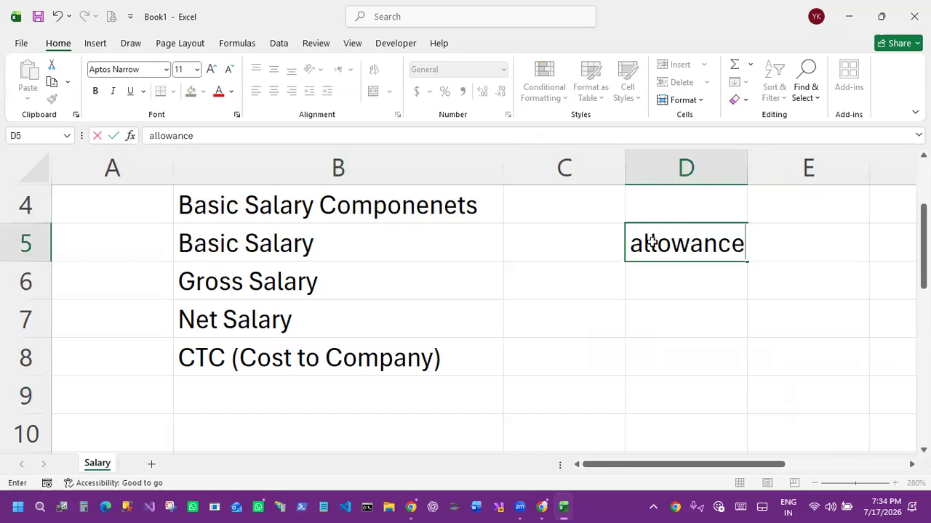
key("Return")
Step: Enter "HRA (House Rent Allowance" in cell D6 and fit the width of column D to its contents
type("H")
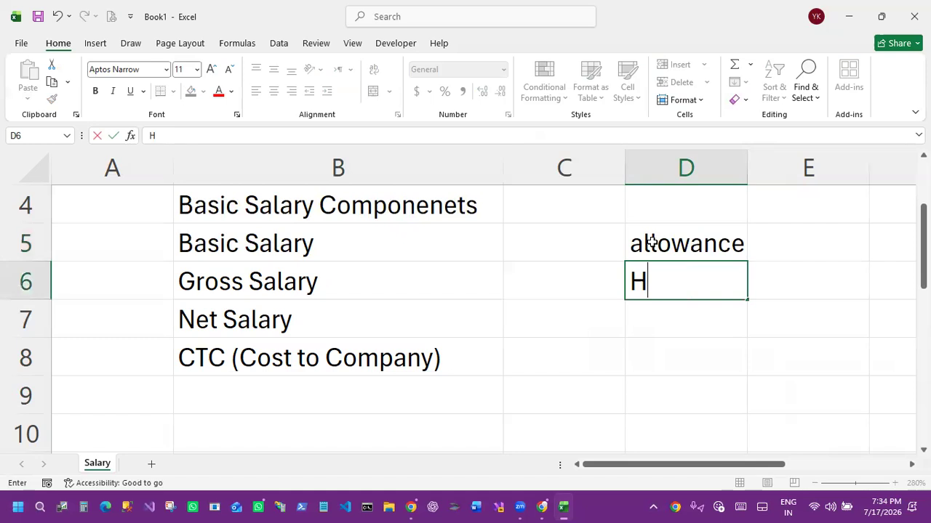
type("RA (")
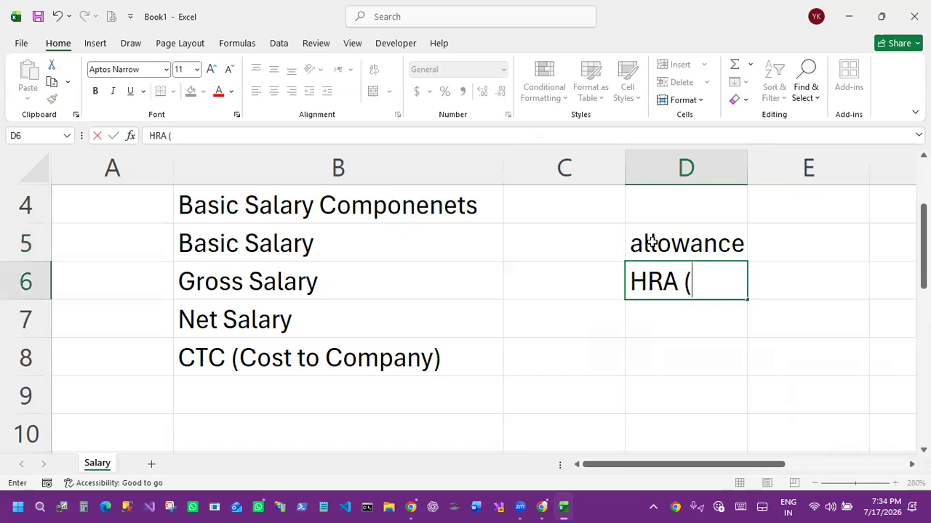
type("House Rent ")
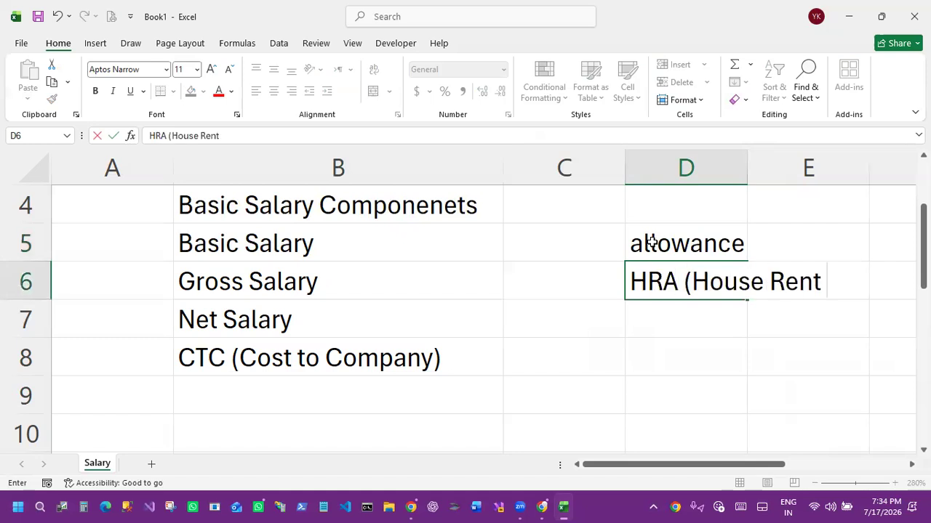
type("Allowa")
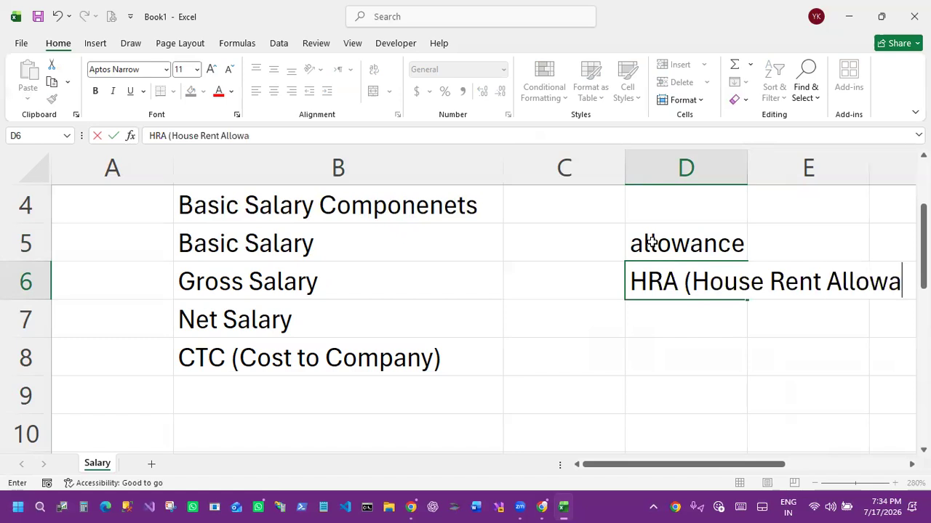
type("nce")
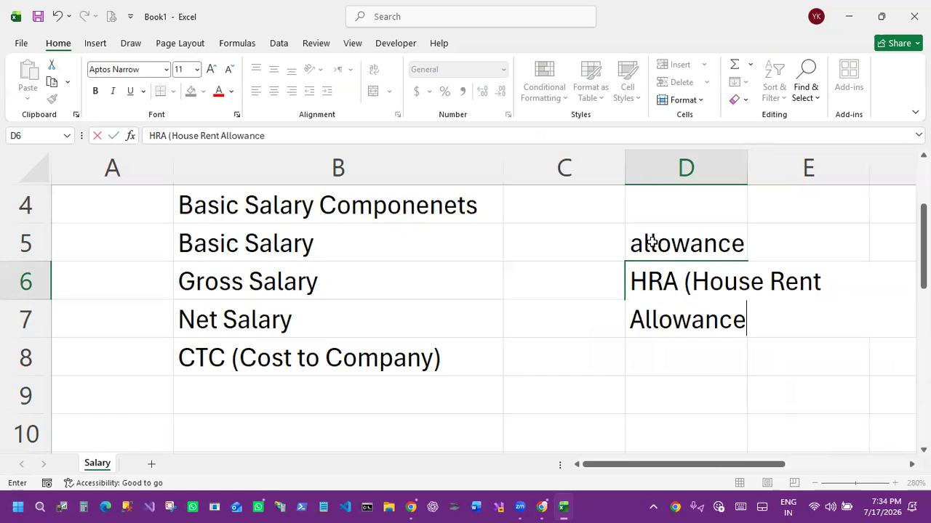
left_click(606, 235)
scroll(335, 242, "up", 1)
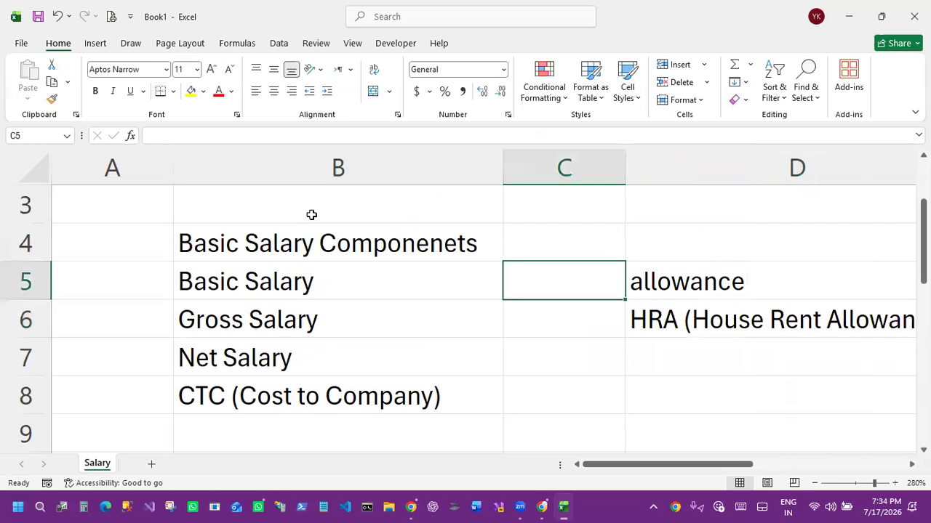
scroll(238, 215, "up", 2)
left_click(239, 211)
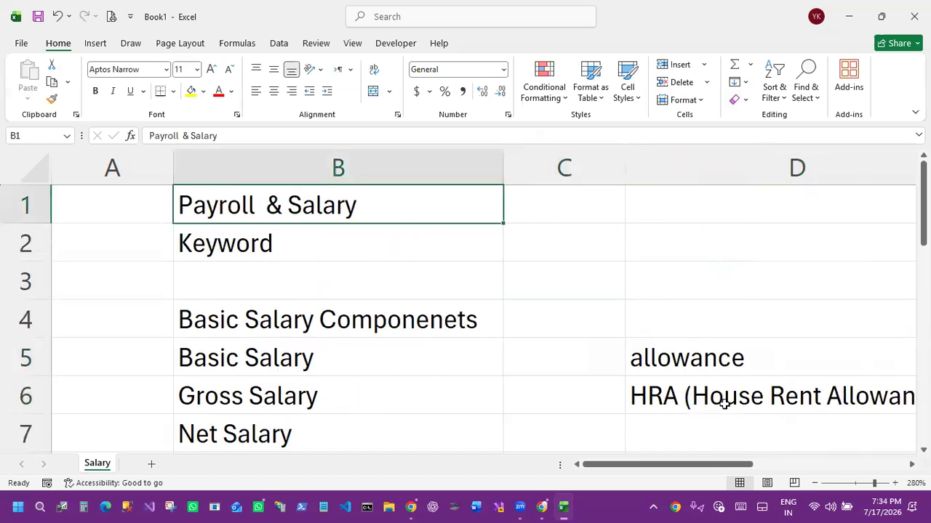
scroll(670, 349, "down", 1)
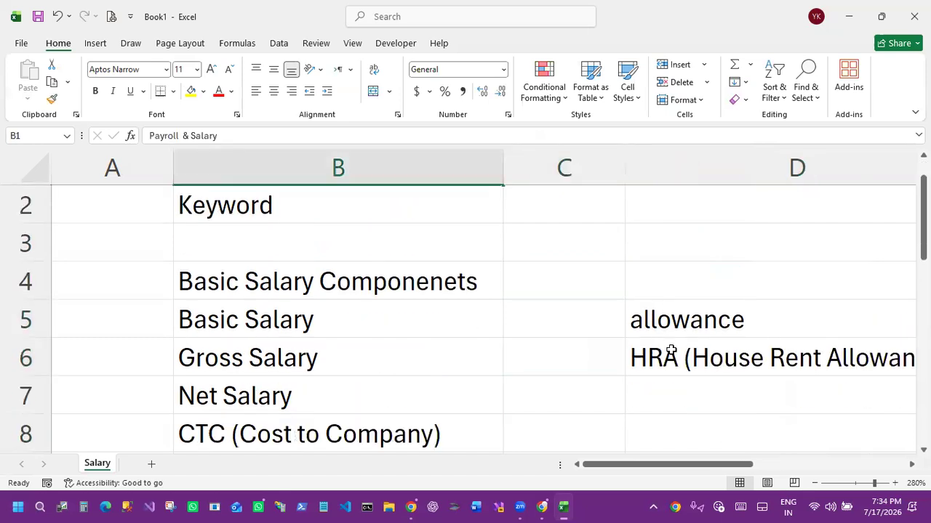
scroll(670, 353, "down", 1)
left_click(656, 324)
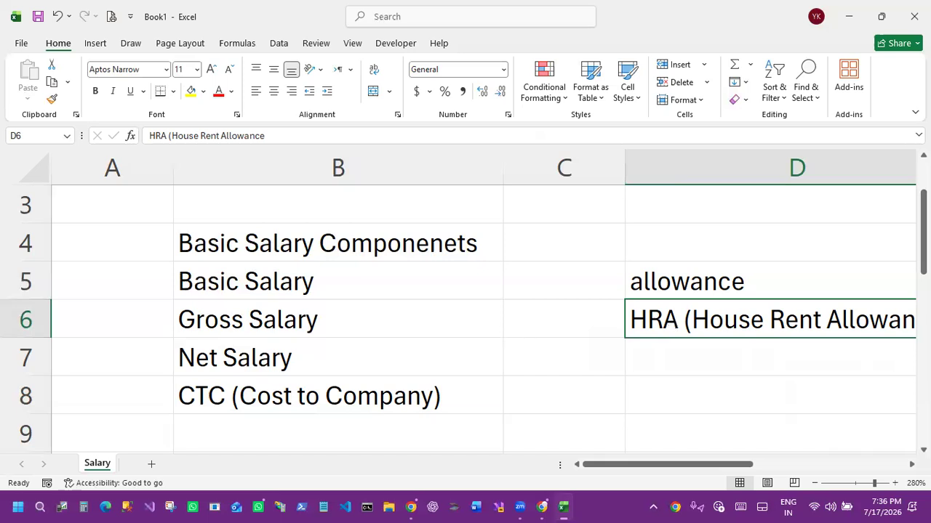
key("ctrl+2")
mouse_move(158, 213)
left_mouse_down()
mouse_move(328, 308)
mouse_move(792, 426)
left_mouse_up()
left_click_drag(144, 280, 195, 245)
left_click_drag(173, 315, 190, 313)
key("Escape")
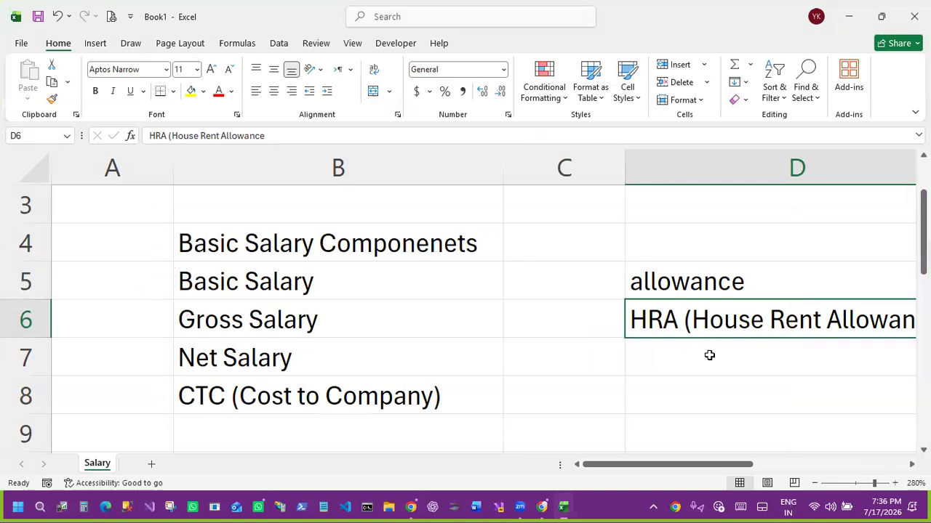
Step: Enter "DA (Dearness allowance" in cell D7 below the HRA entry
left_click(709, 355)
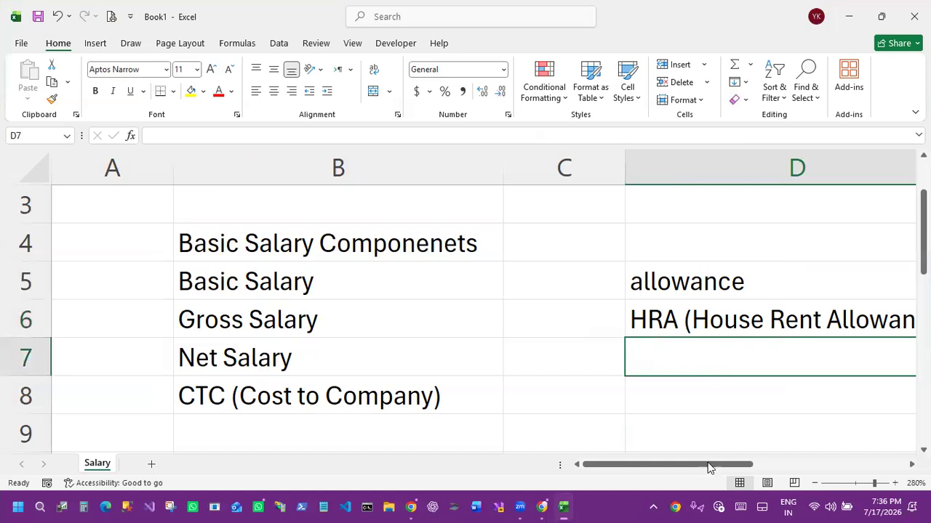
scroll(711, 399, "right", 3)
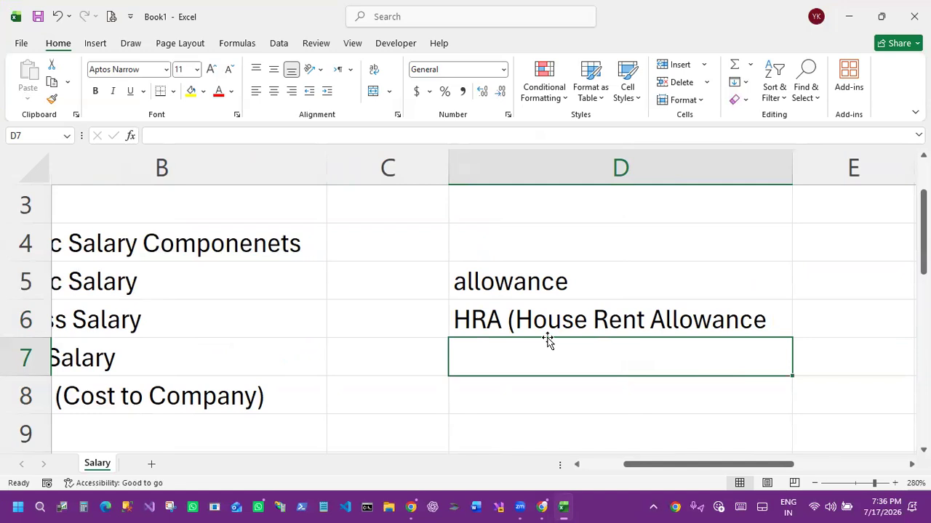
type("DA")
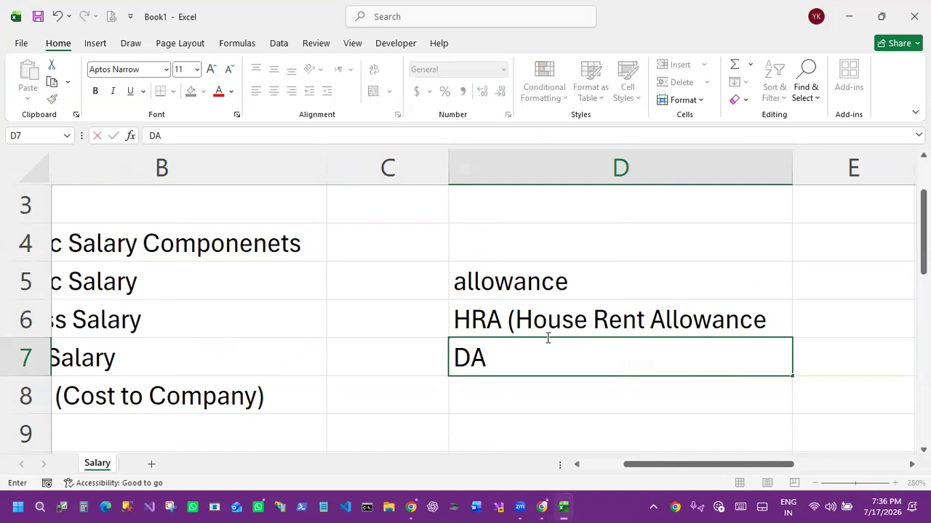
type("  (Dear")
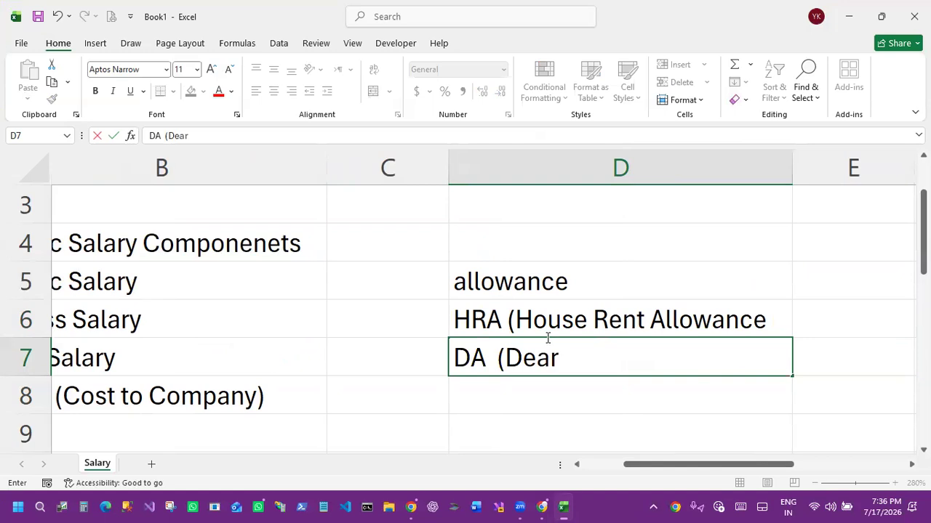
type("ness all")
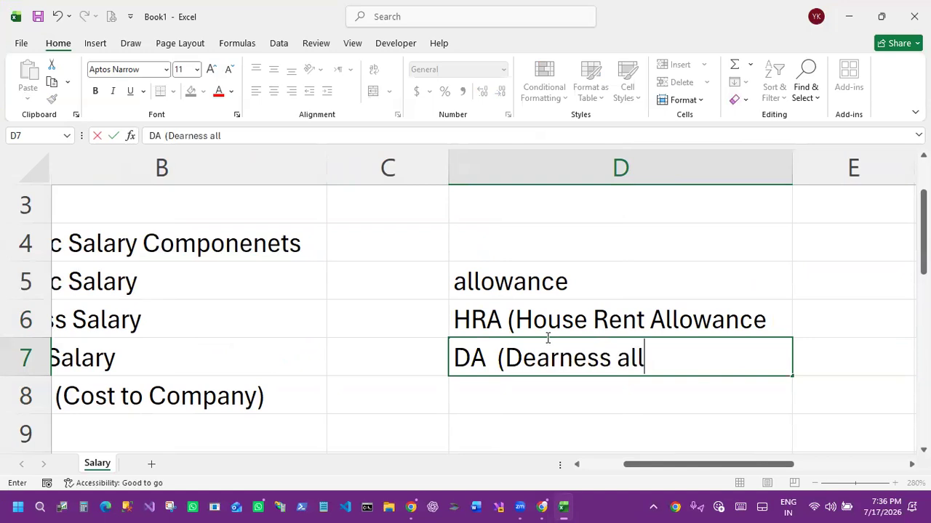
type("owance")
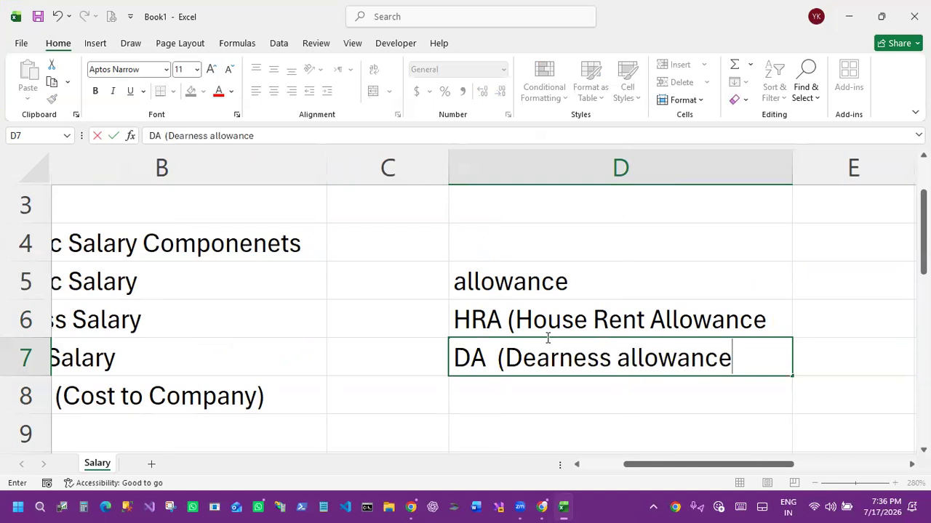
key("Return")
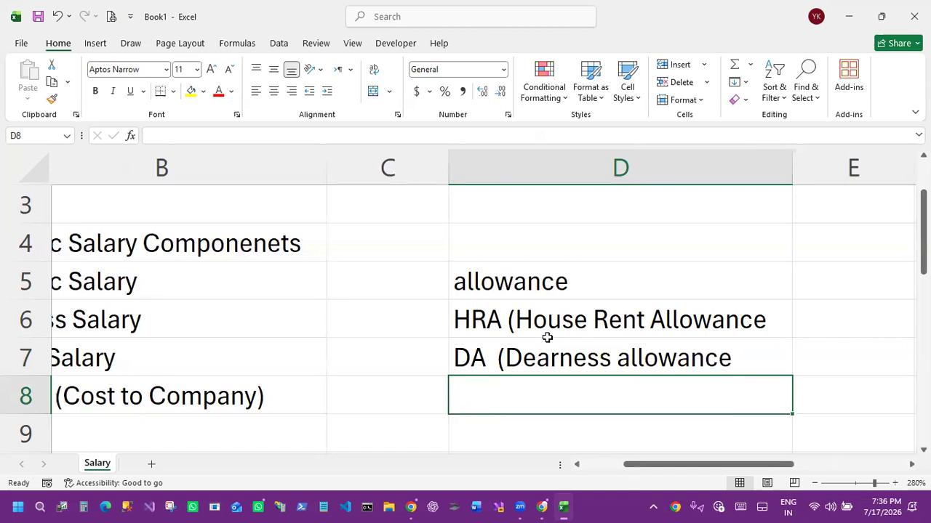
Step: Enter "Conveyance Allowance" in cell D8 of the allowance list
type("Conveyance")
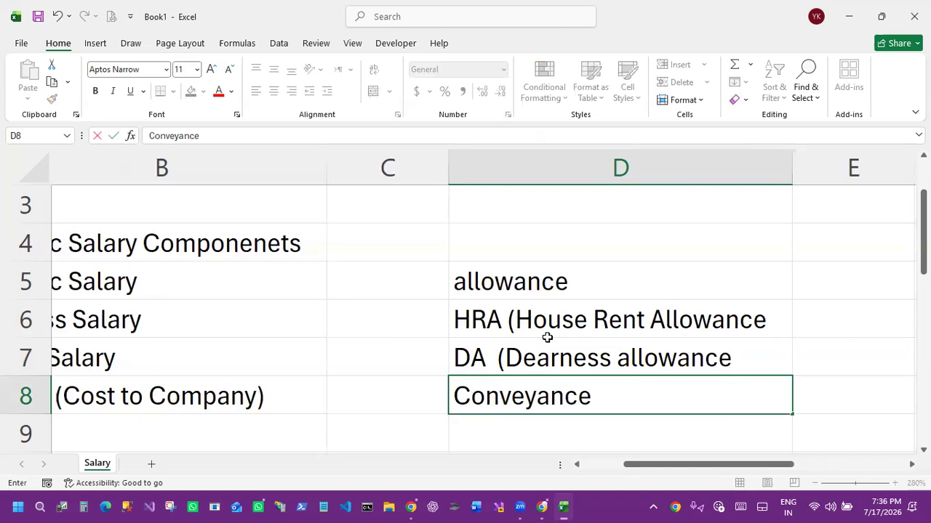
type(" Allo")
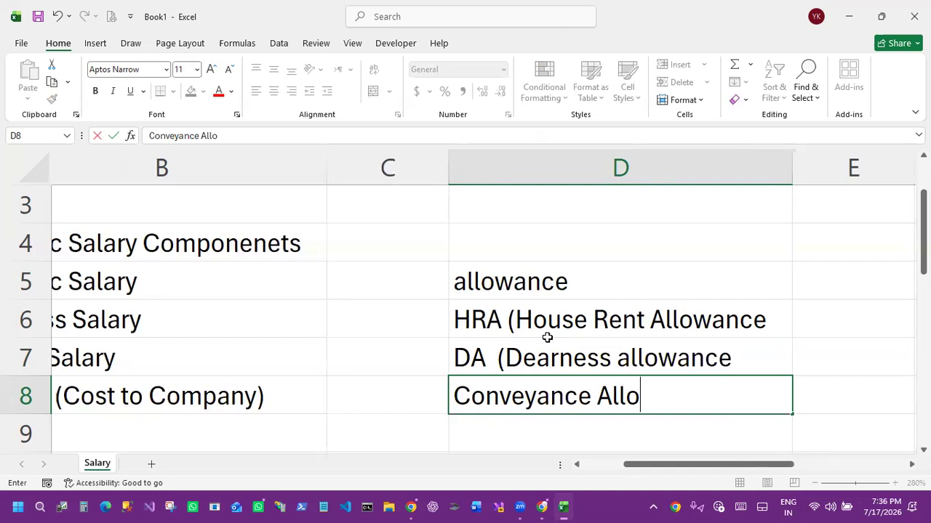
type("wance")
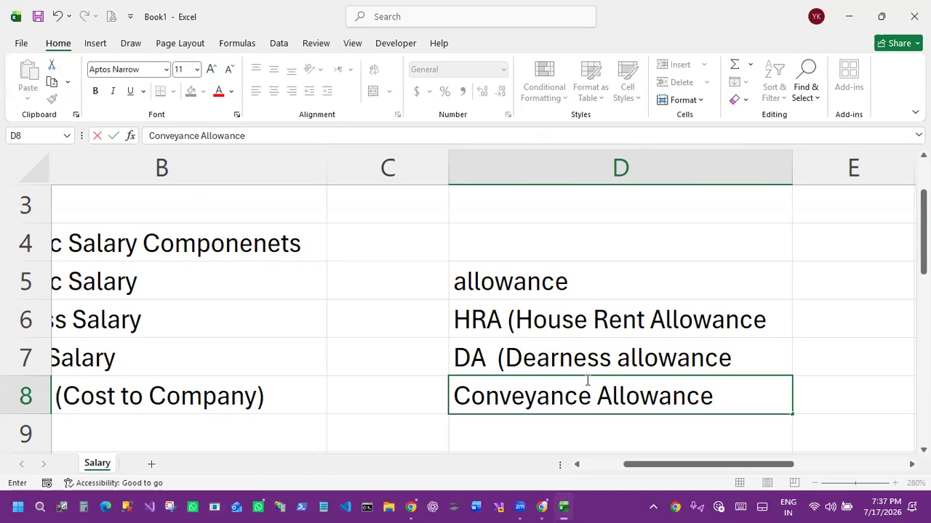
scroll(589, 385, "down", 1)
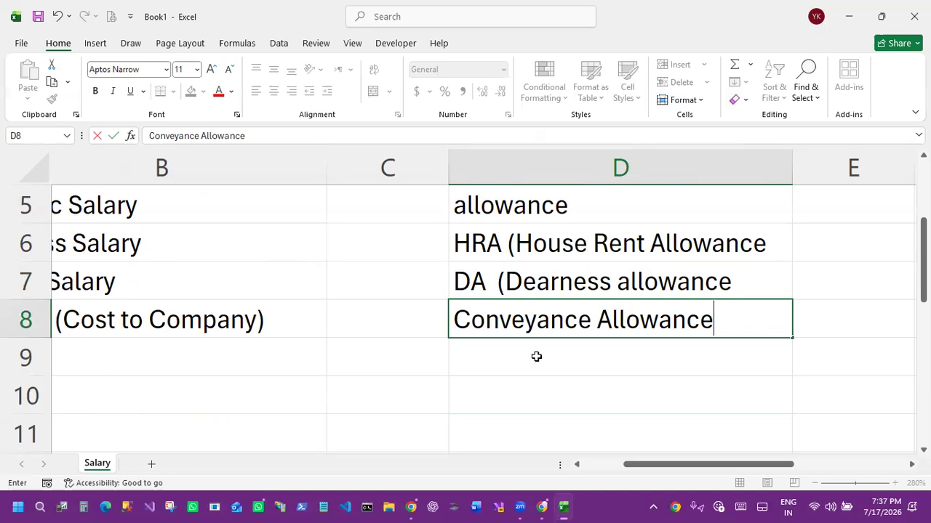
key("Return")
Step: Enter "Transport allowance" in cell D9 below the conveyance entry
type("Transp")
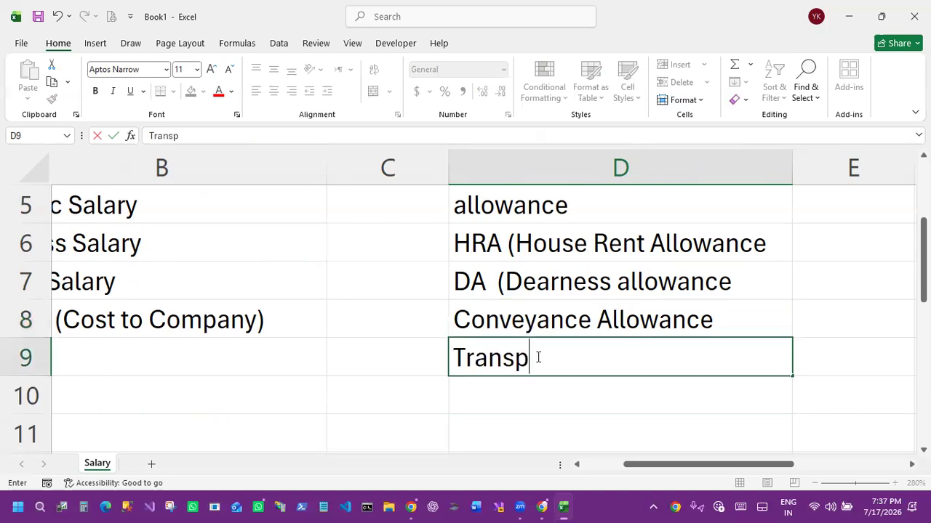
type("ort all")
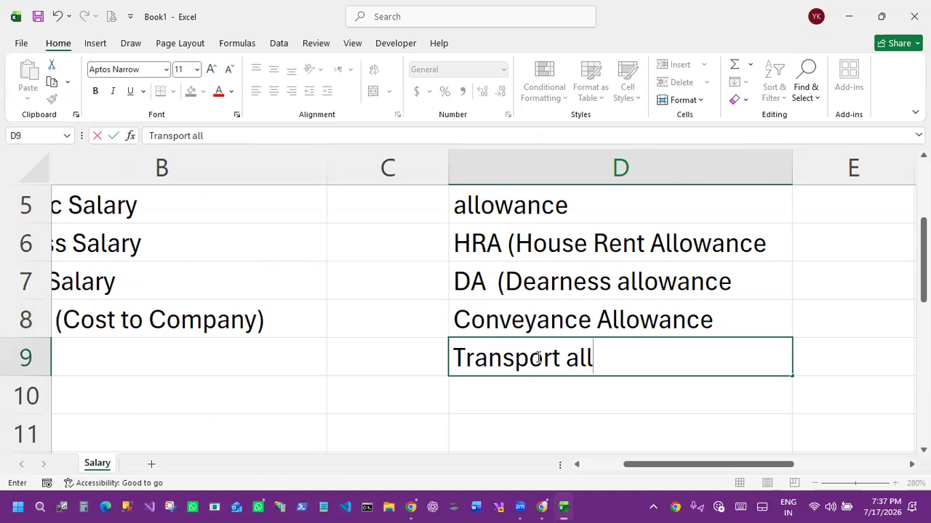
type("owance")
key("Return")
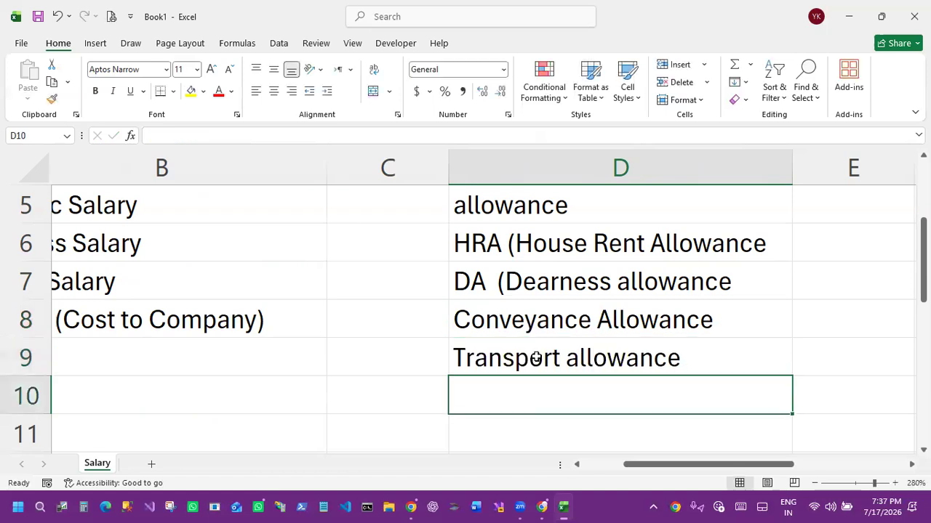
Step: Enter "Medical Allowance" in cell D10 below the transport entry
type("Medica")
key("BackSpace")
key("BackSpace")
type("cal All")
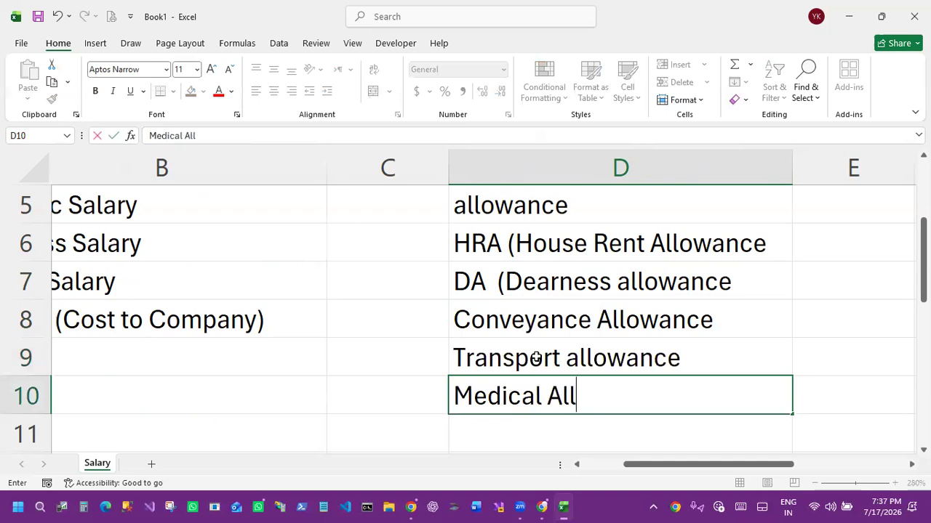
type("owance")
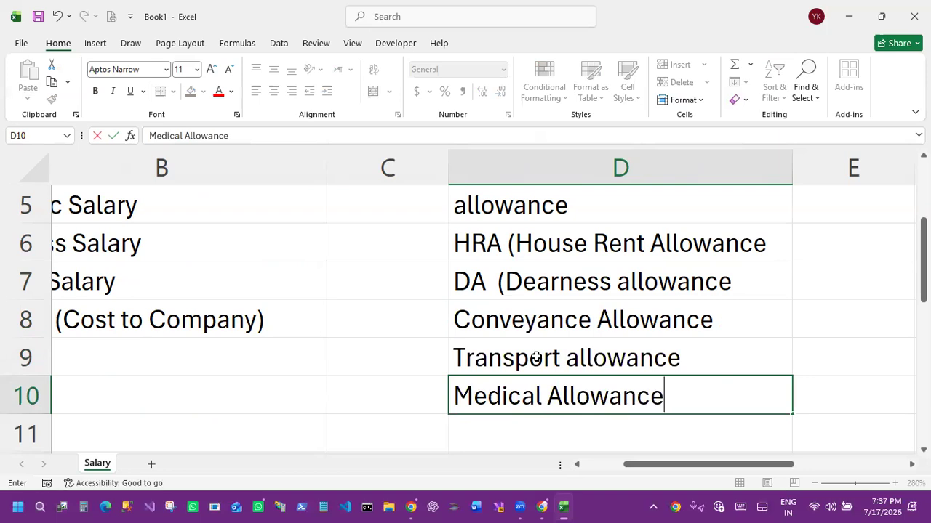
key("Return")
Step: Enter "Special Allowance" in cell D11 below the medical entry
type("Spew")
key("BackSpace")
type("cial")
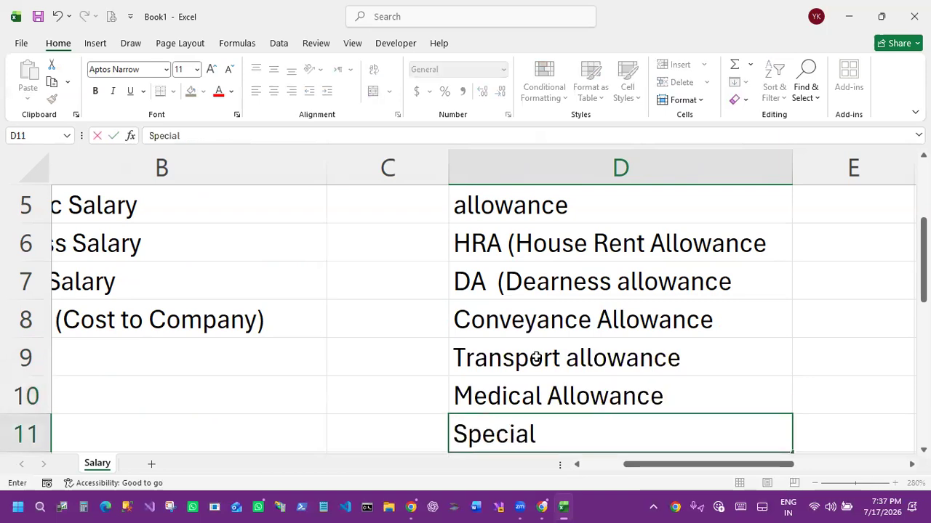
type(" Allowance")
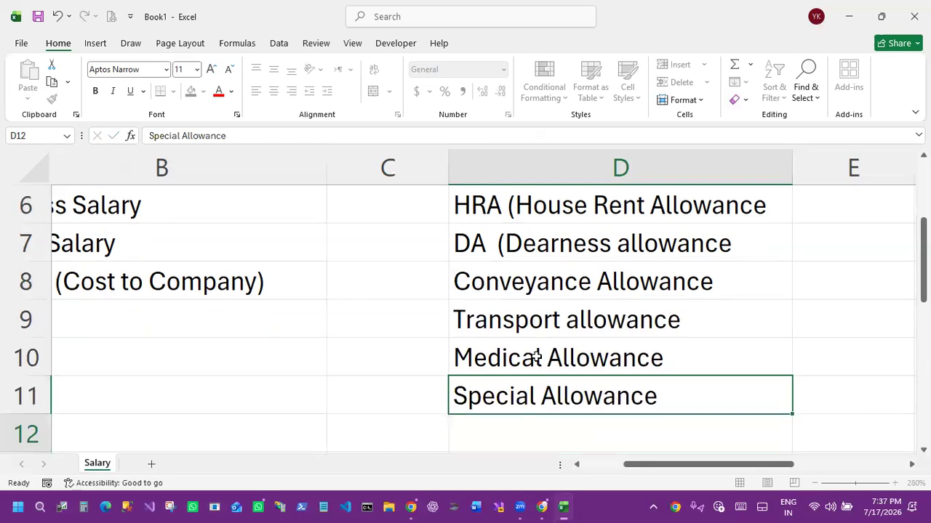
key("Return")
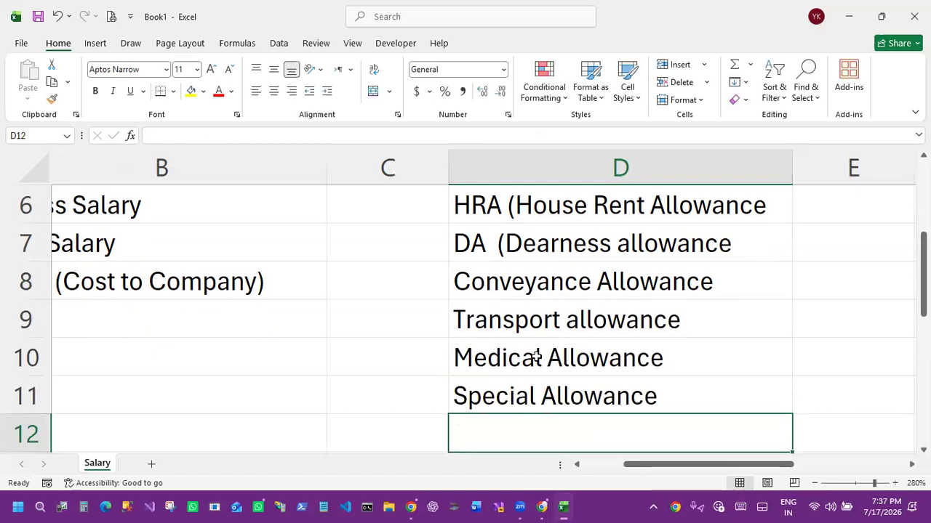
Step: Enter "Meal Allowance" in cell D12 below the special allowance entry
type("Meal Allow")
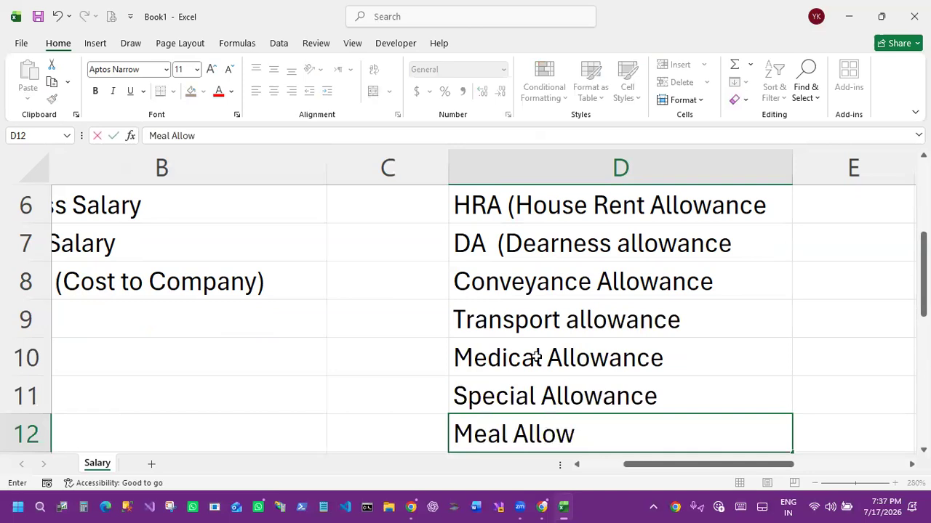
type("ance")
key("ctrl+Return")
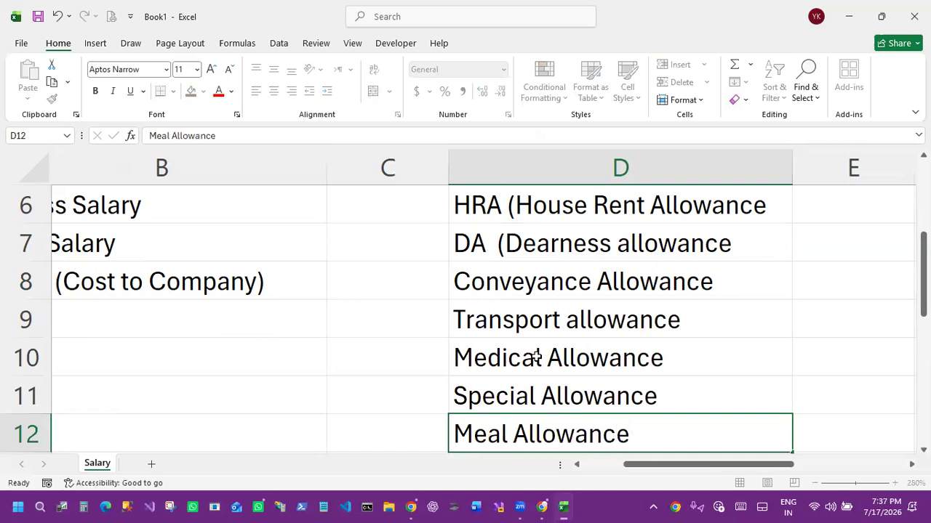
key("Return")
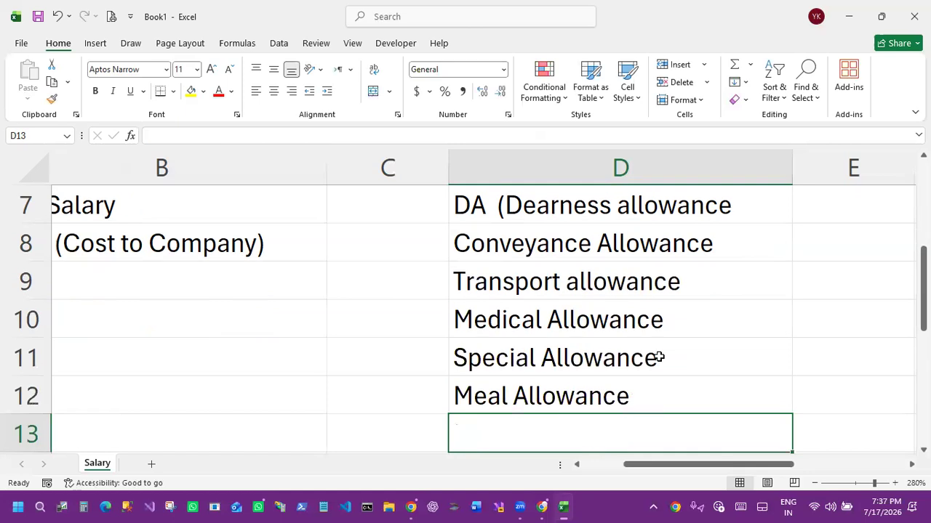
Step: Enter "Telephone allowance" in cell D13 below the meal allowance entry
type("Tele")
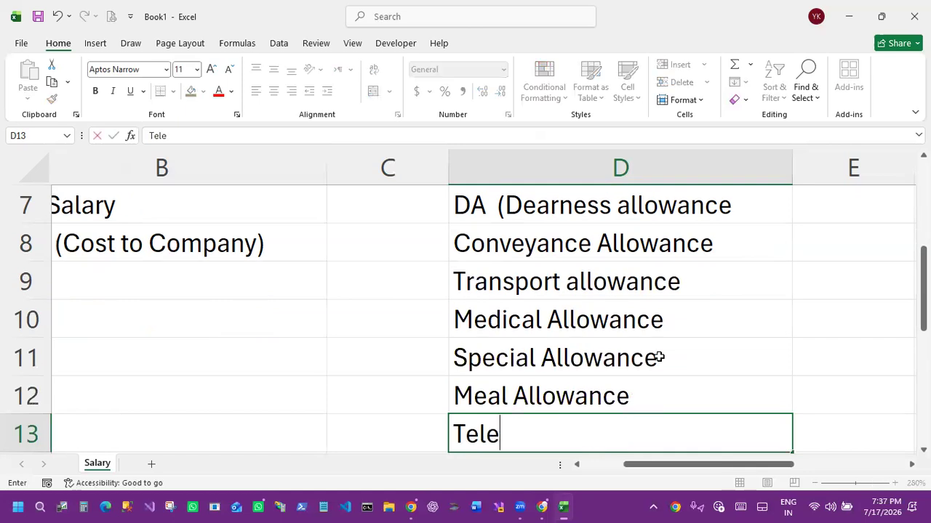
type("phone all")
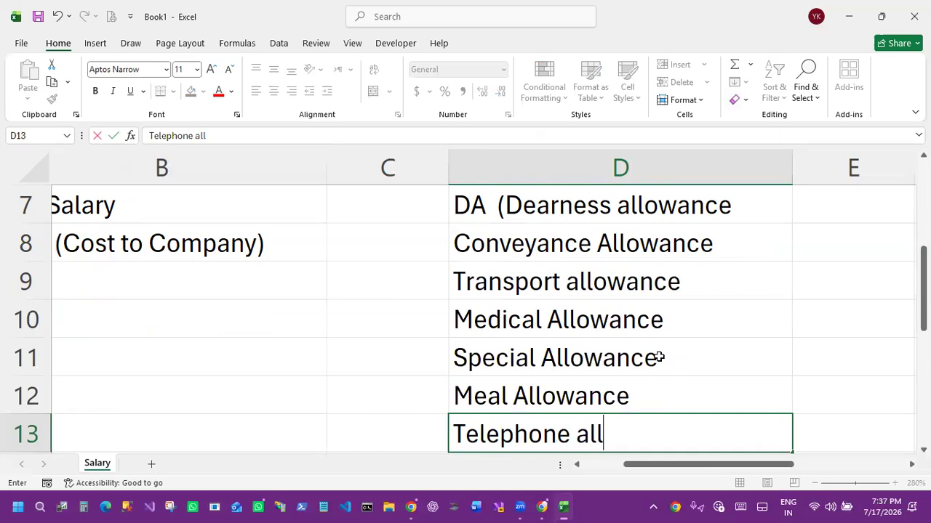
type("owanc")
type("e")
key("Return")
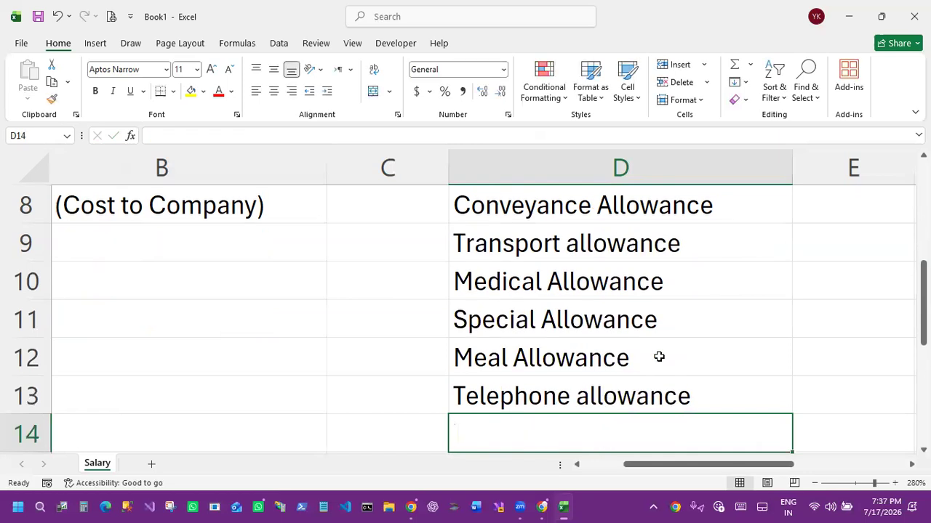
Step: Enter "Travel Allowance" in cell D14 below the telephone entry
key("BackSpace")
type("Travc")
key("BackSpace")
type("e")
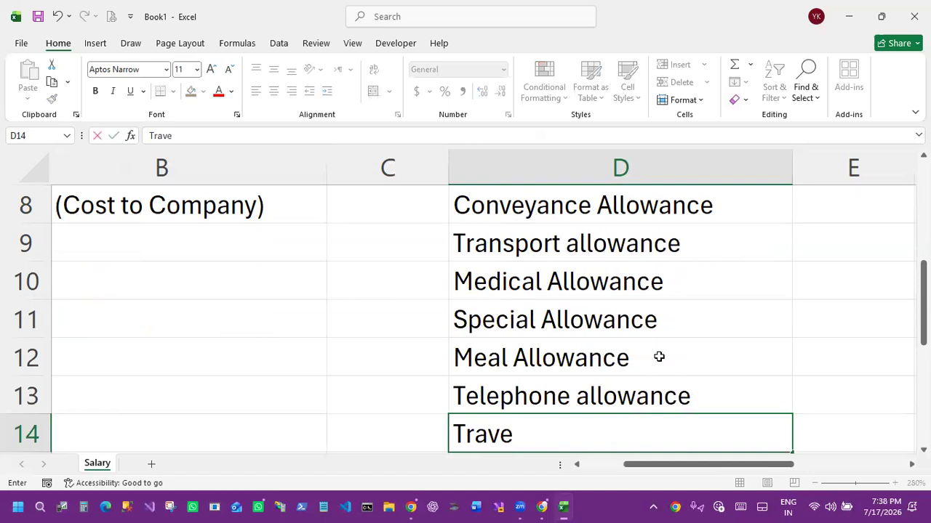
type("l Allowance")
key("Return")
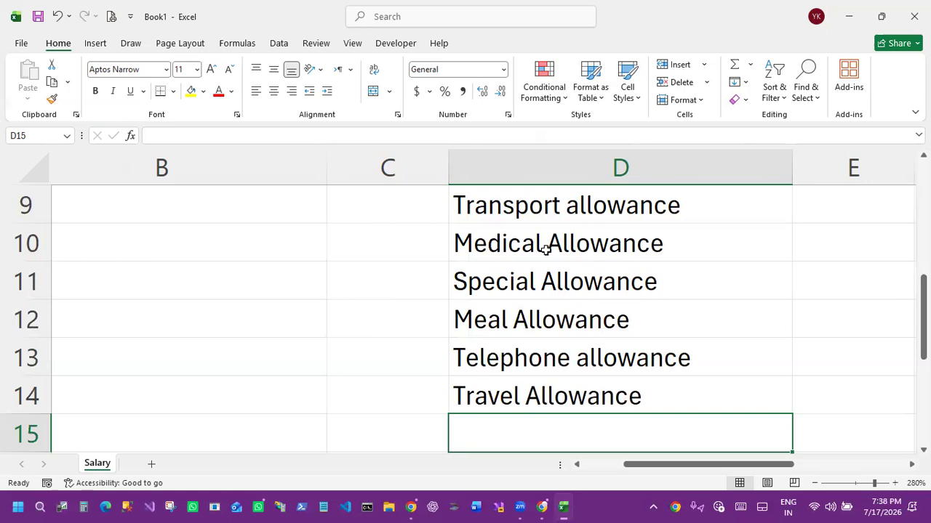
Step: Enter "Leave travel Allowance (LTA)" in cell D15 below the travel allowance entry
scroll(553, 243, "up", 1)
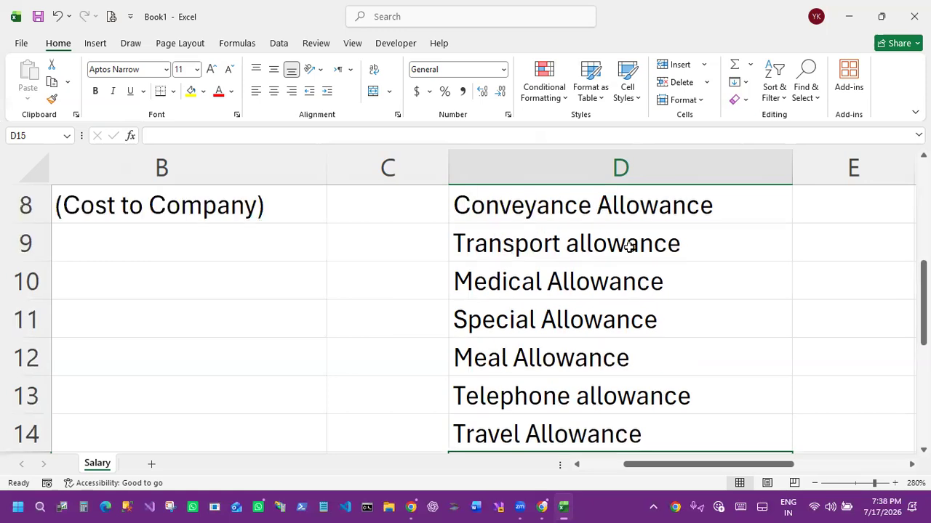
scroll(536, 325, "down", 2)
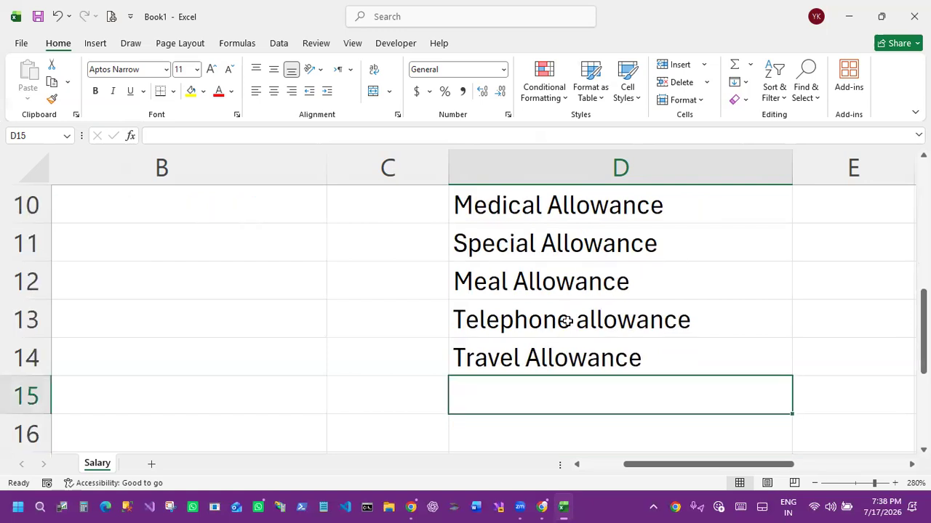
scroll(657, 245, "up", 1)
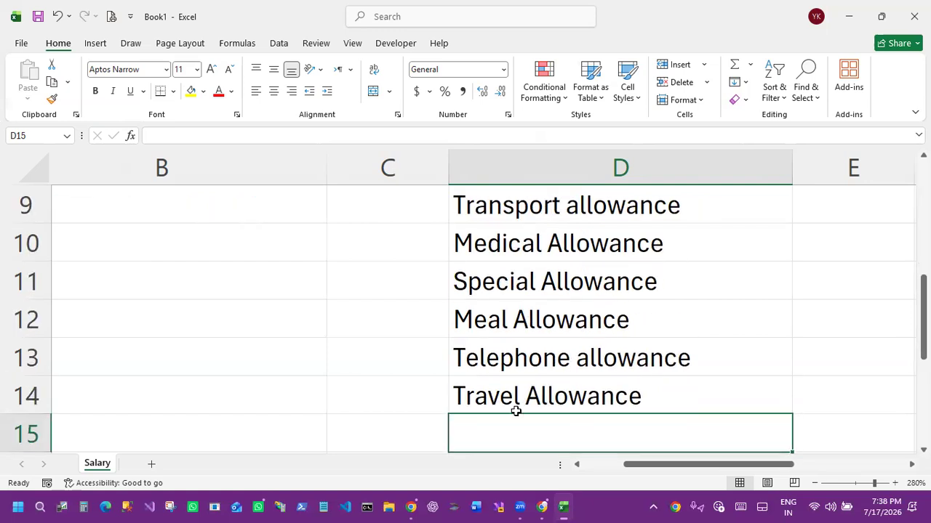
scroll(515, 412, "down", 2)
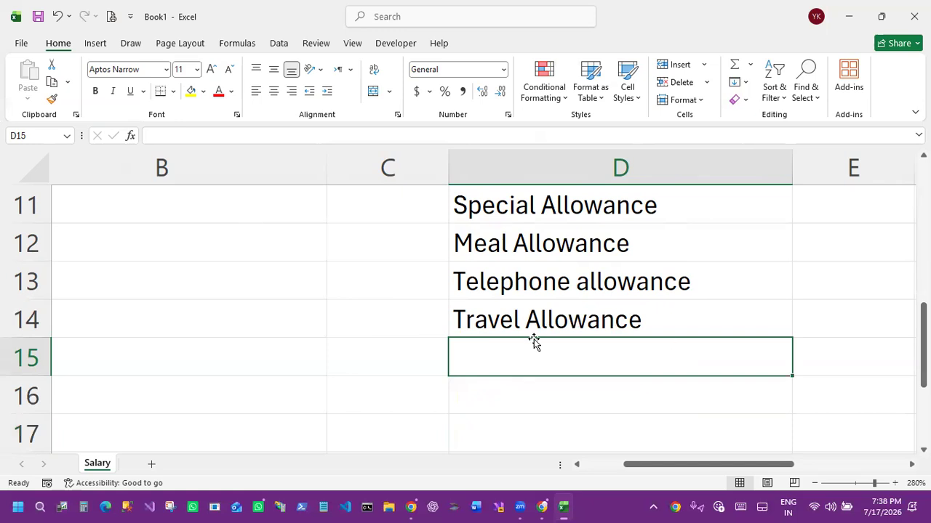
type("Lea")
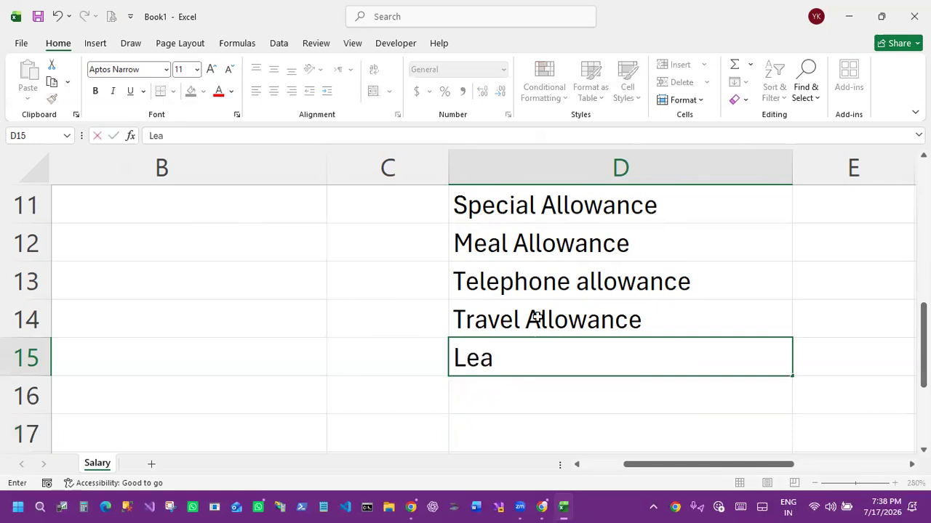
type("ve travel Allow")
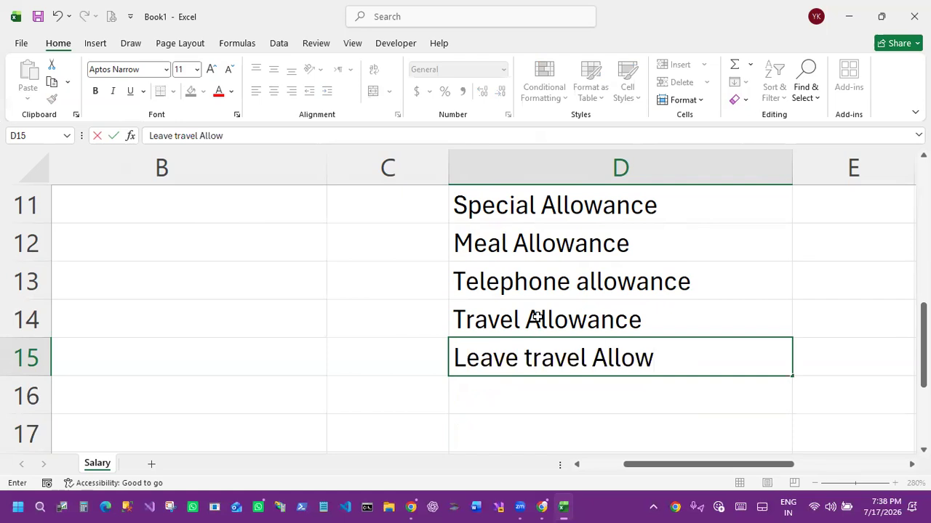
type("ance (LTA")
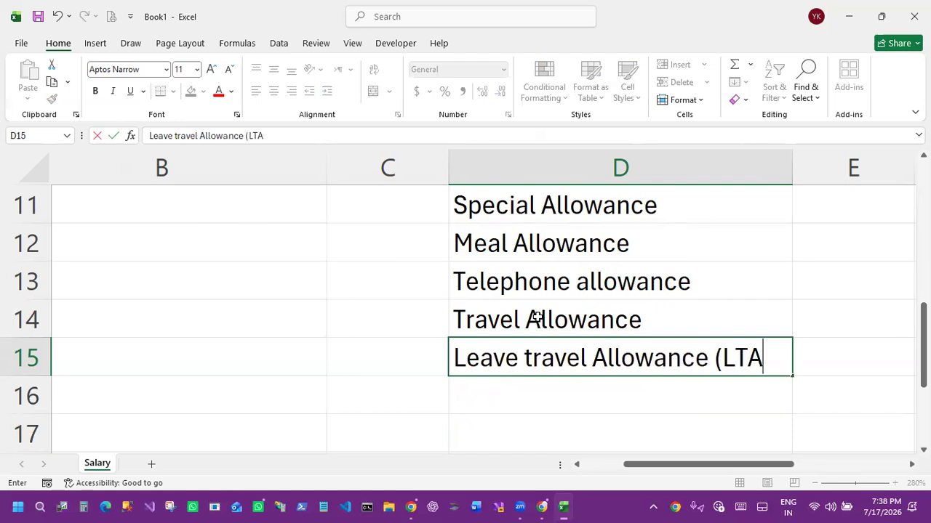
type(")")
key("Return")
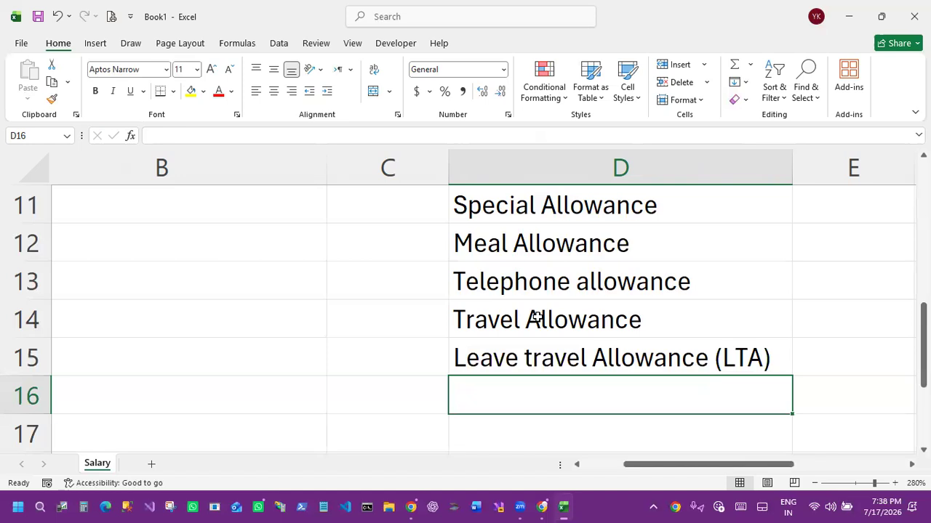
Step: Enter "Education Allowance" in cell D16 below the leave travel entry
type("Educ")
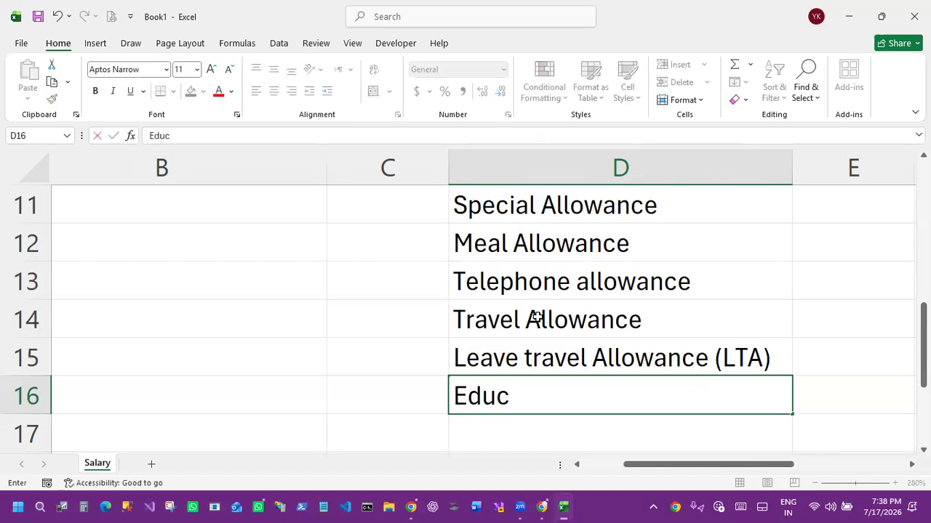
type("ation Al")
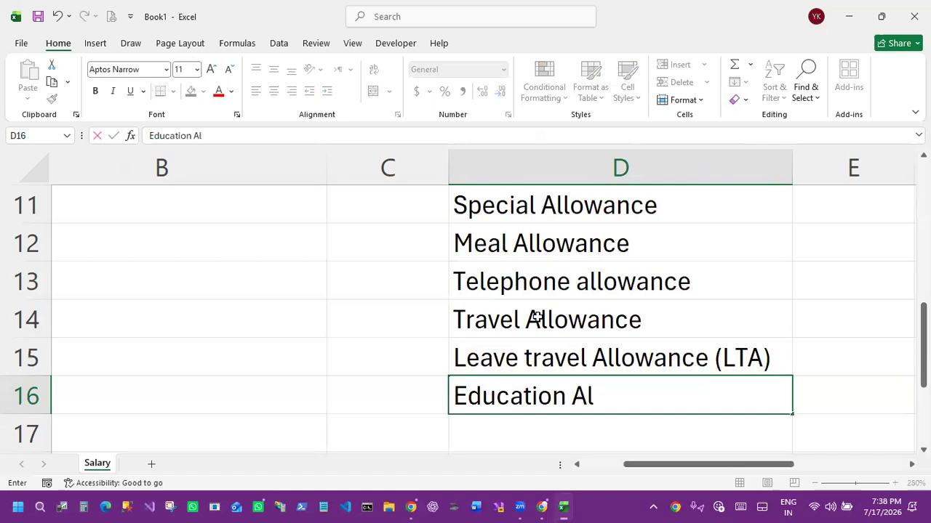
type("lowance")
key("Return")
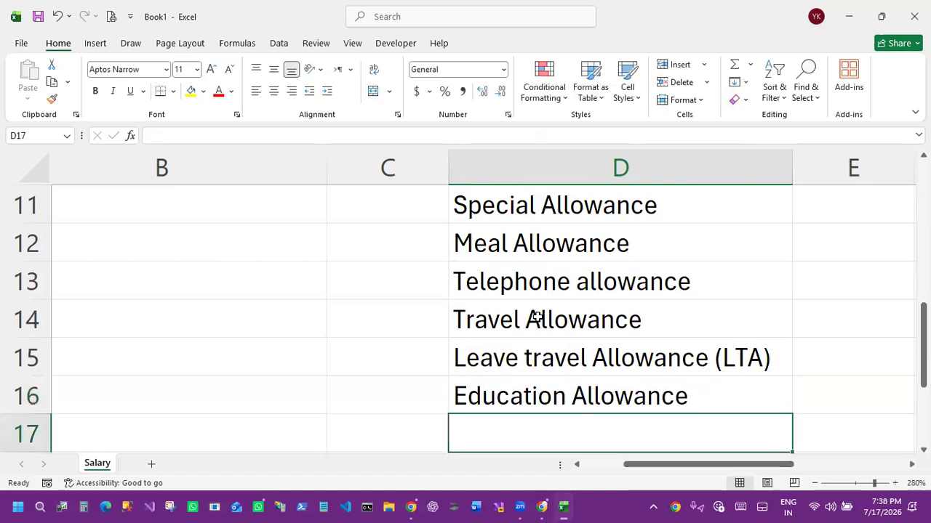
Step: Enter "Uniform Allowance" in cell D17 and "Night Shift Allowance" in cell D18
scroll(550, 286, "down", 1)
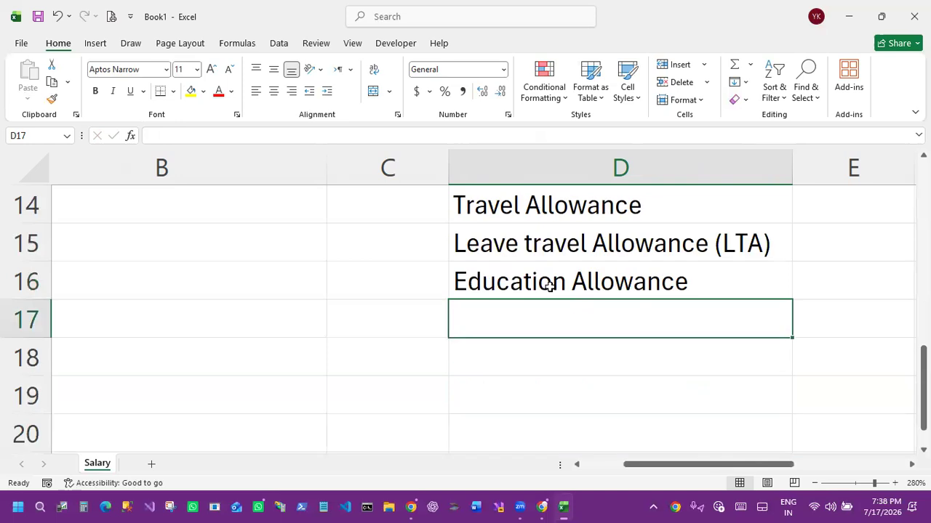
type("Uni")
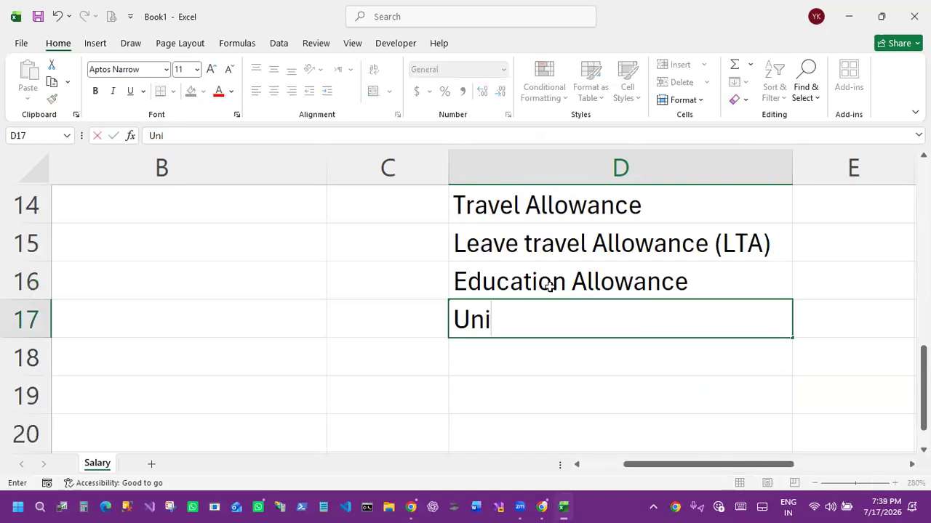
type("form ")
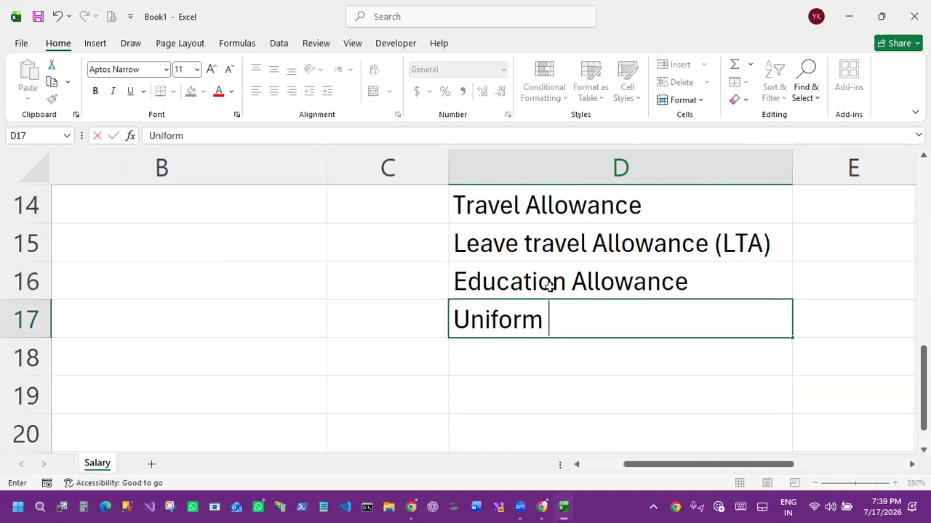
type("Allowance")
key("Return")
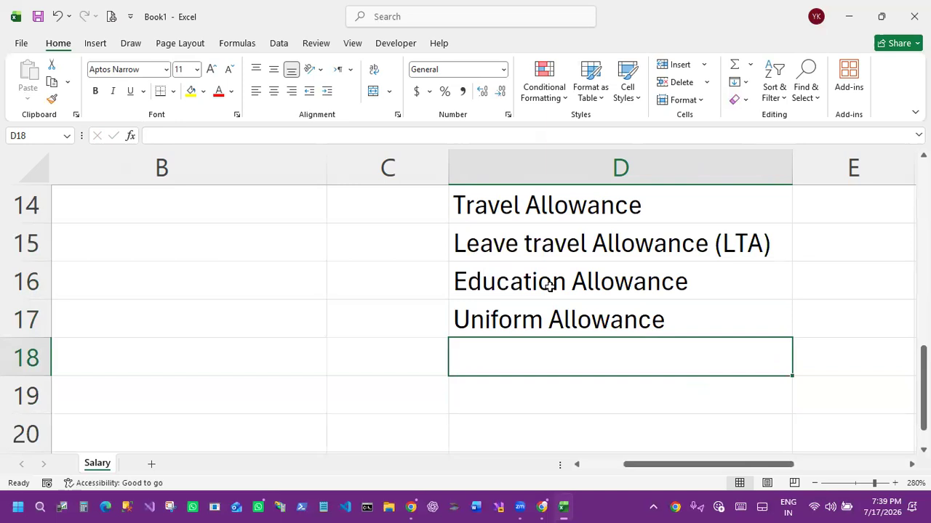
type("Night Shift Allowance")
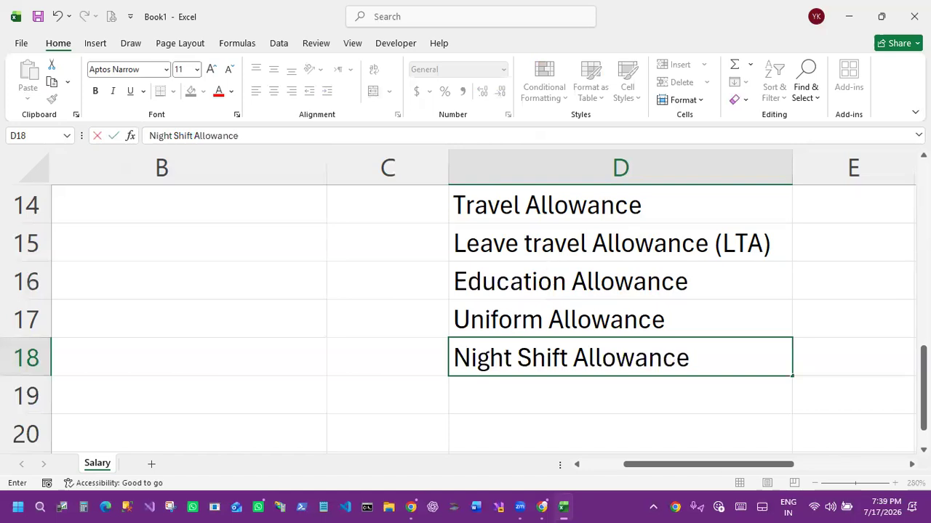
left_click(794, 277)
Step: Format the "allowance" heading in cell D5 with red text and a yellow fill
scroll(749, 275, "down", 2)
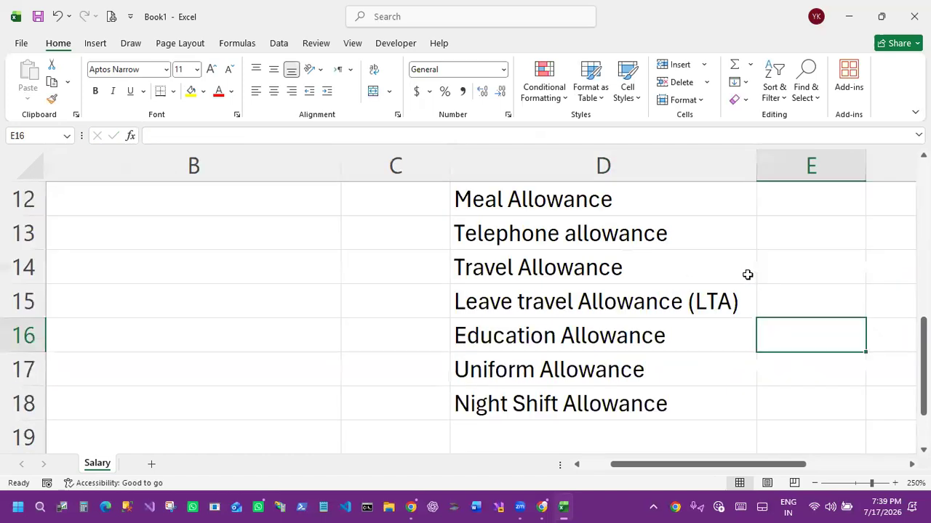
scroll(676, 266, "down", 3)
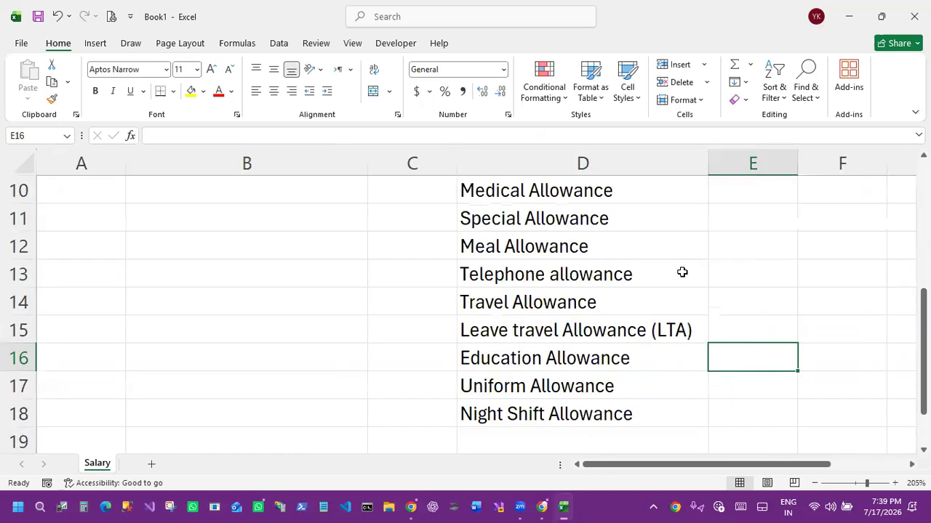
scroll(582, 283, "up", 3)
left_click(560, 300)
left_click(221, 93)
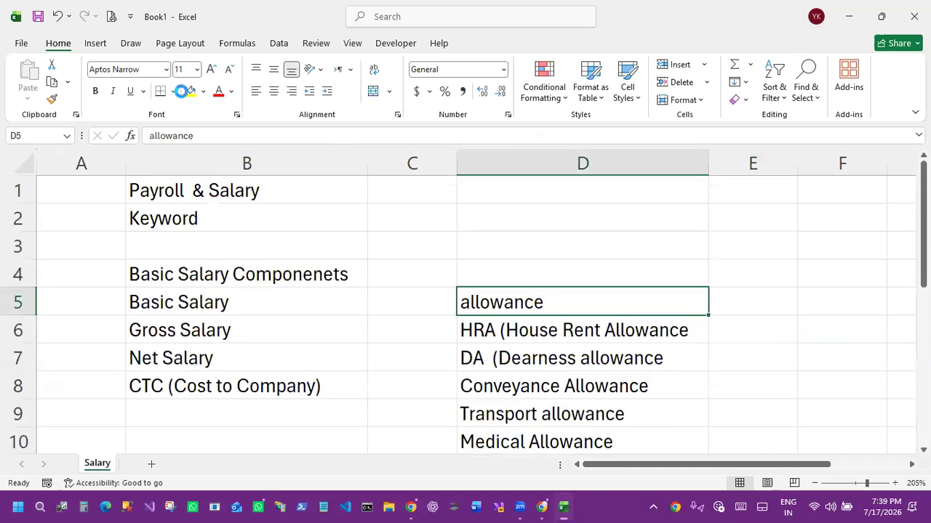
left_click(191, 91)
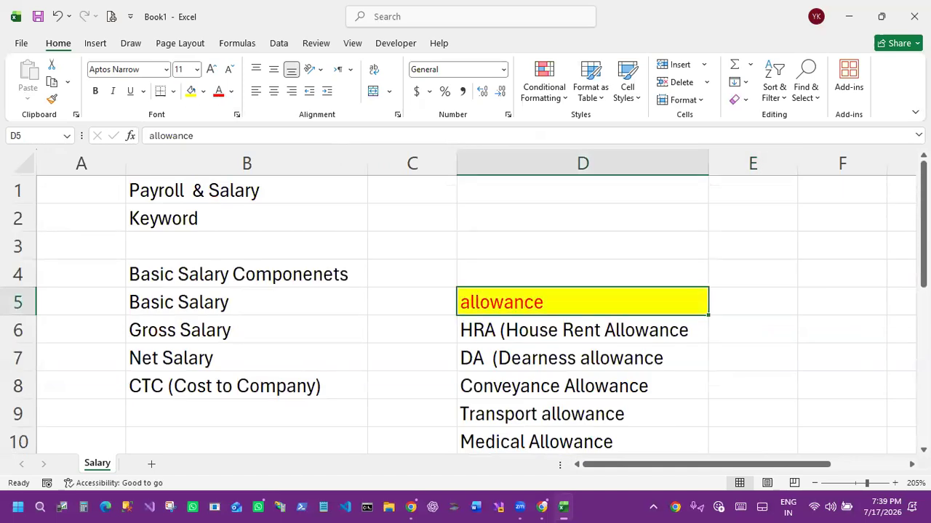
Step: Enter the heading "Earning" in cell E5 beside the allowance heading
left_click(742, 290)
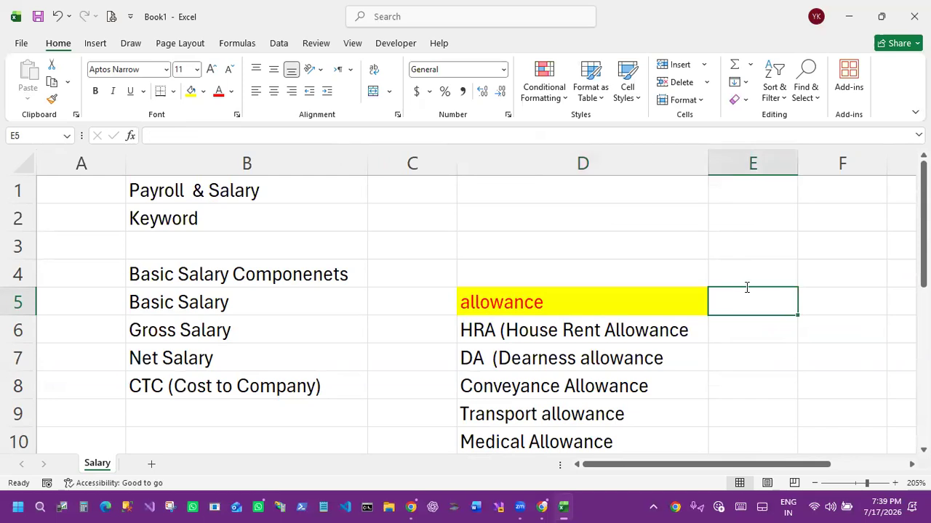
type("Ear")
type("in")
key("BackSpace")
type("ning")
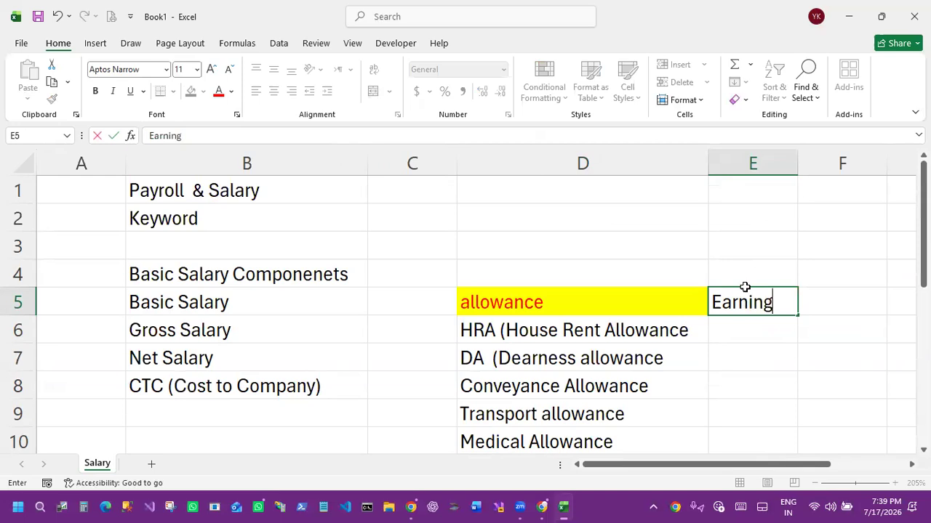
key("Return")
Step: Enter "Bonus" in cell E6 below the Earning heading
type("Boun")
key("BackSpace")
key("BackSpace")
type("nus")
key("Return")
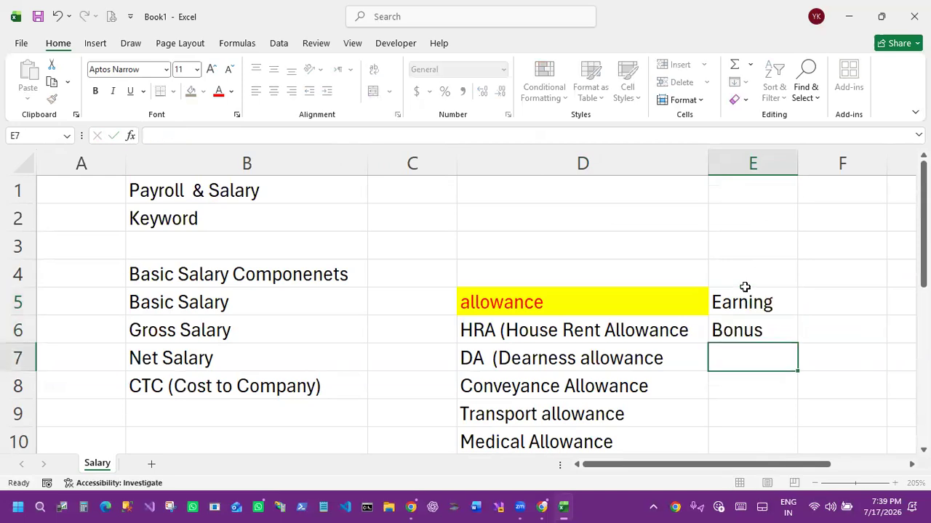
Step: Enter "Incentive" in cell E7 below the bonus entry
type("Incenti")
key("BackSpace")
type("ive")
key("Return")
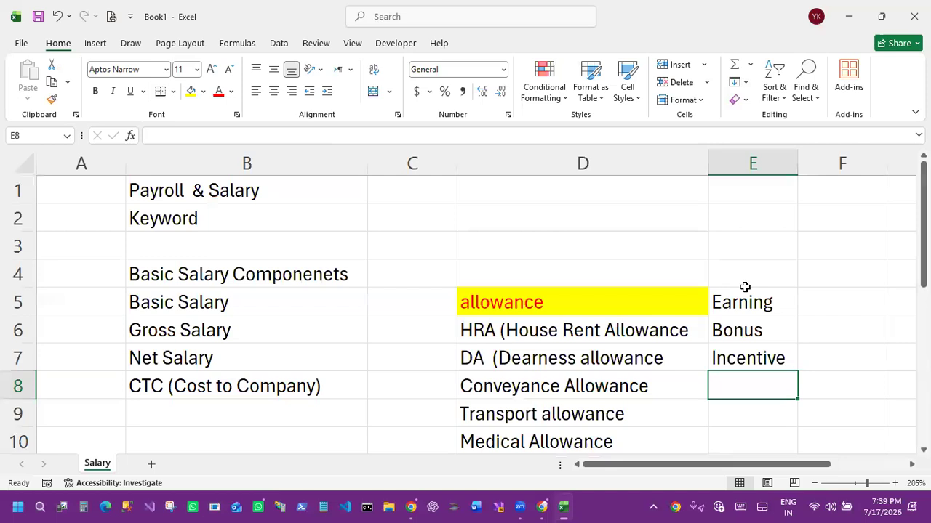
Step: Enter "Commision" in cell E8 and "OverTime (OT)" in cell E9 of the Earning column
type("Commi")
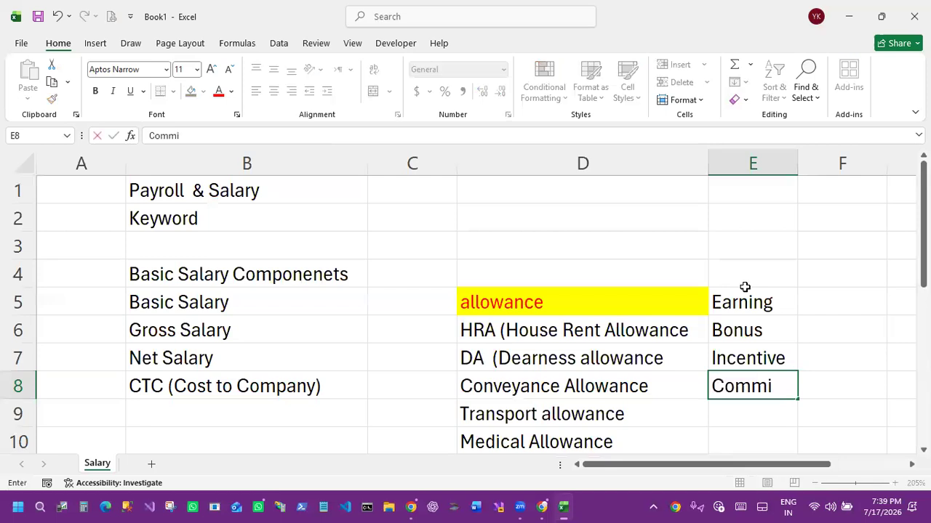
type("sion")
key("Return")
type("Over")
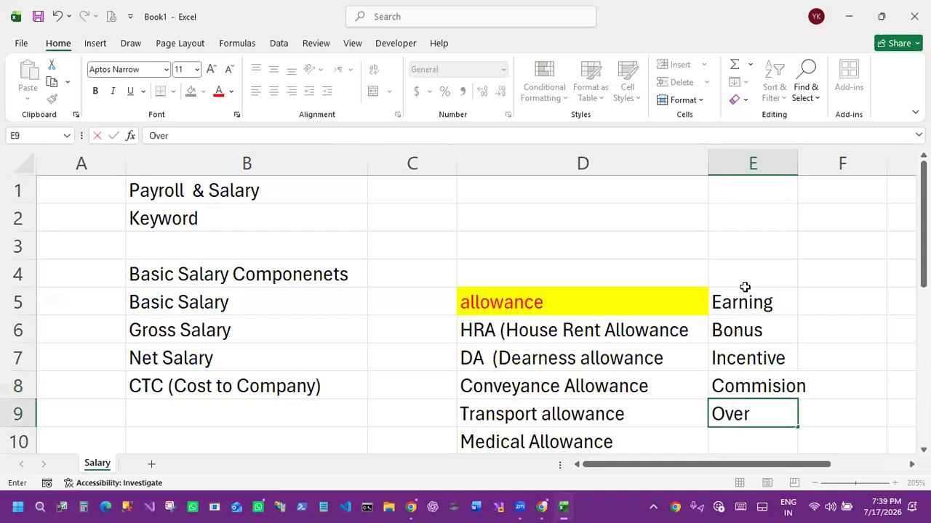
type("Time (OT)")
key("Return")
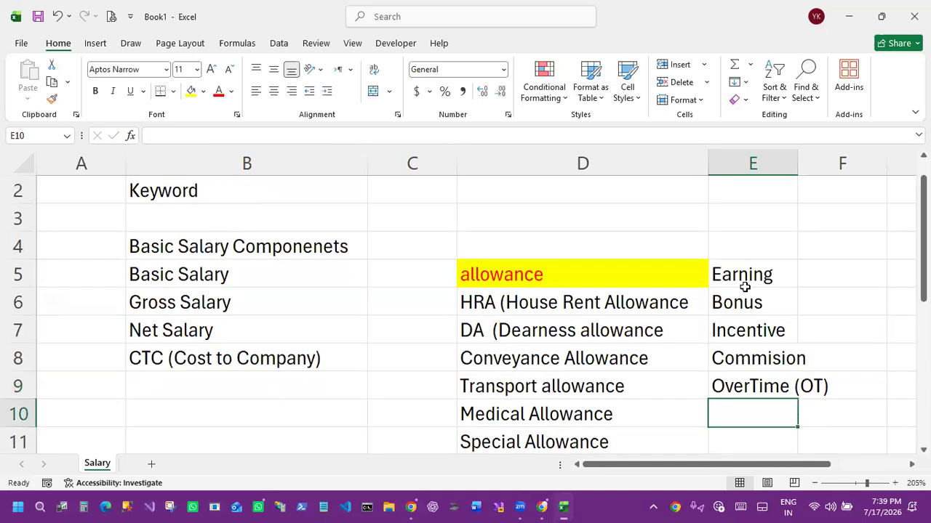
Step: Enter "Arrears" in cell E10 below the overtime entry
type("A")
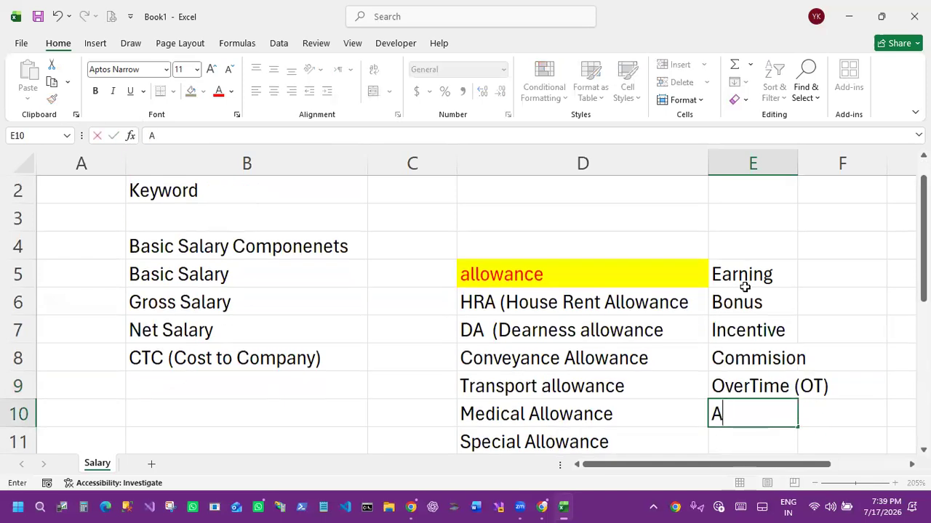
type("rrears")
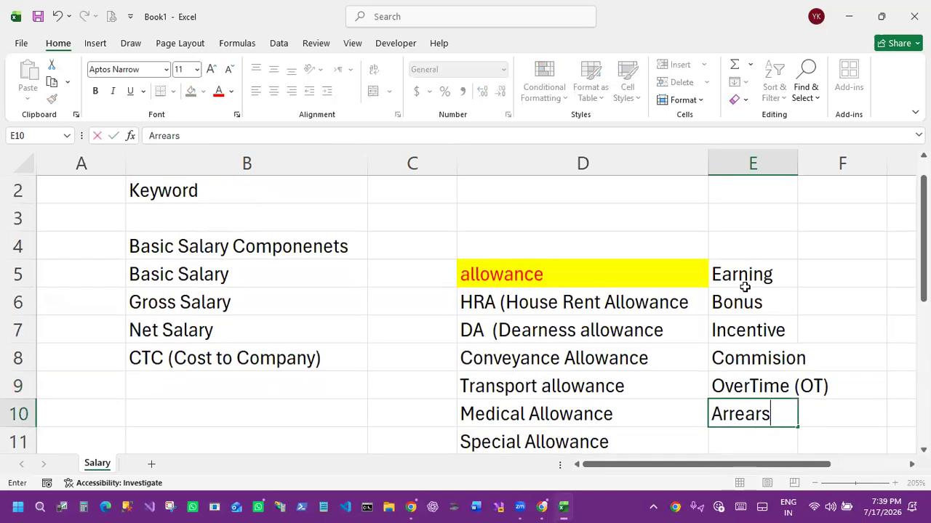
key("Return")
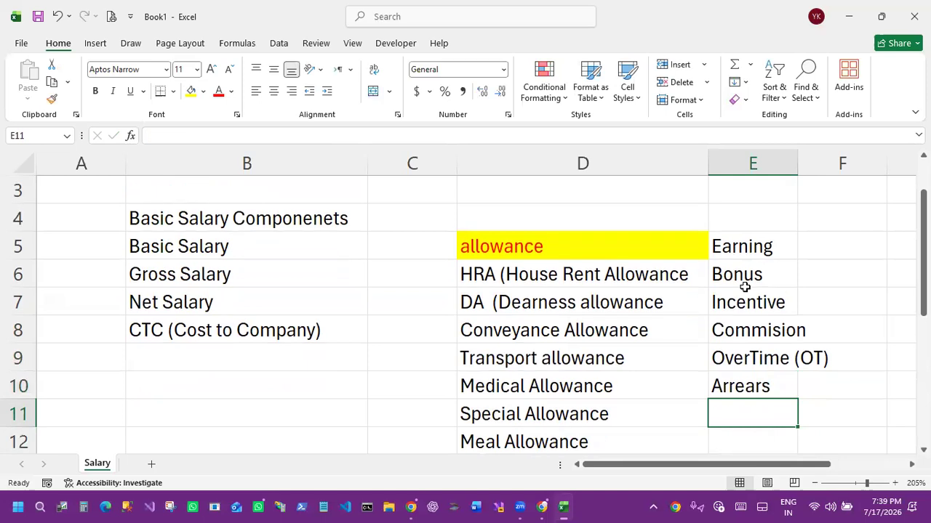
Step: Fit the width of column E to its longest entry
double_click(792, 166)
scroll(752, 403, "down", 1)
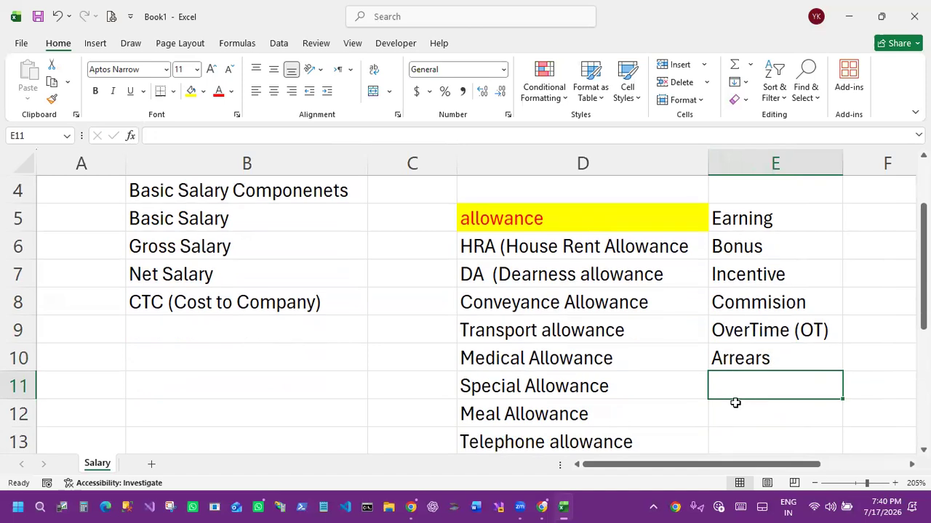
mouse_move(441, 318)
left_mouse_down()
mouse_move(553, 394)
mouse_move(661, 426)
left_mouse_up()
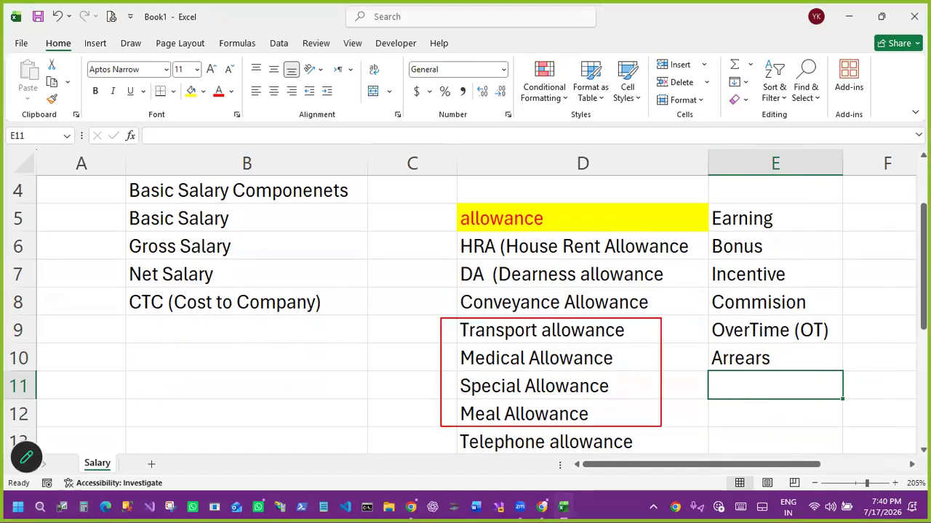
left_click_drag(387, 396, 457, 374)
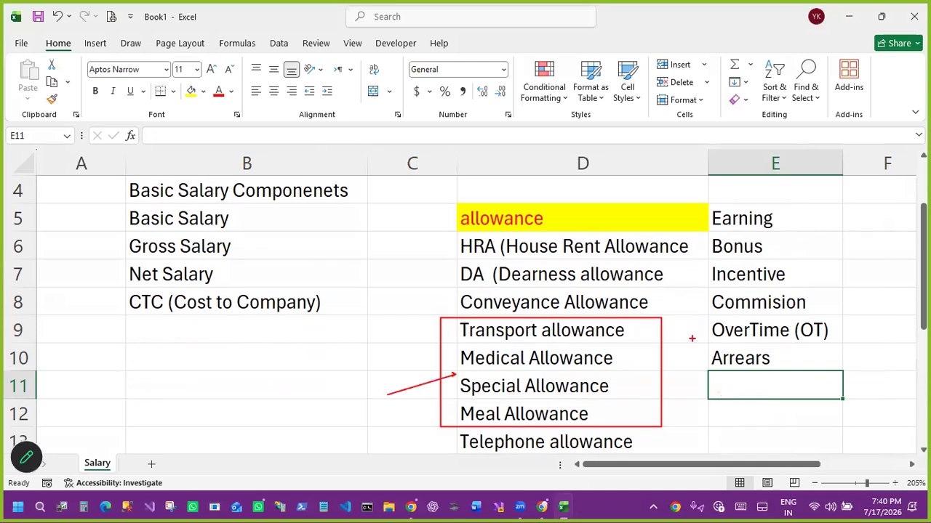
key("Escape")
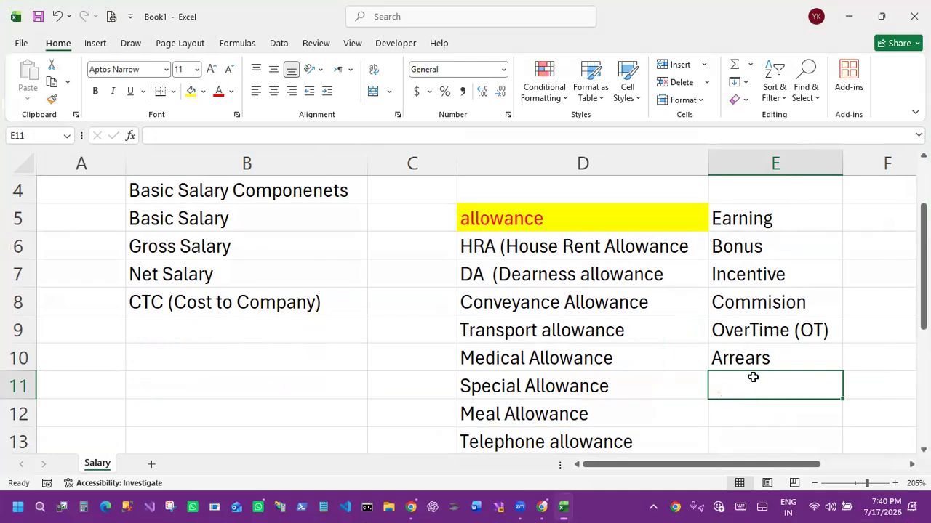
Step: Enter "Reimbursement" in cell E11 below the arrears entry
scroll(752, 376, "down", 1)
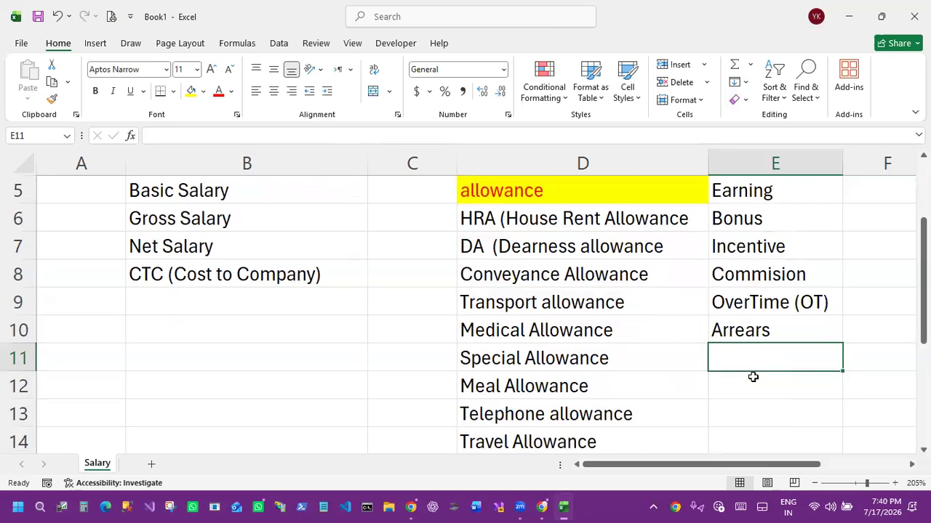
type("Reimbu")
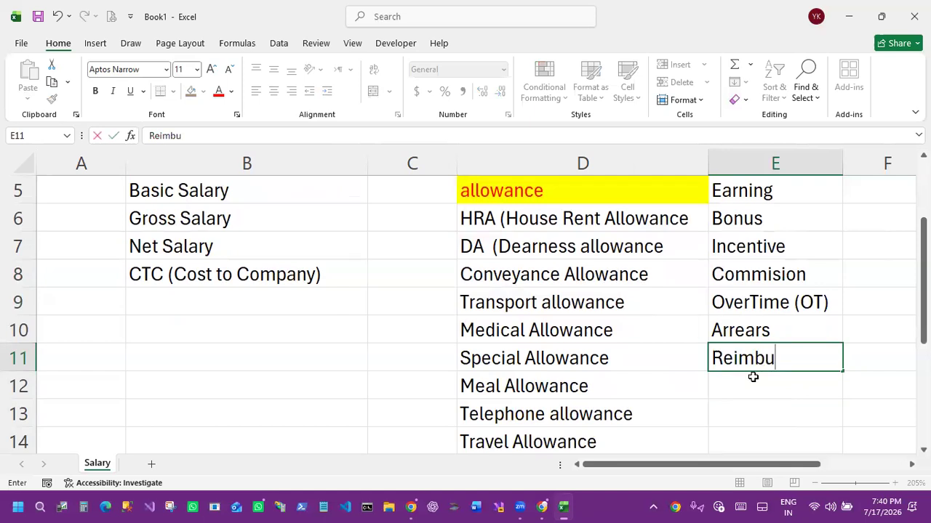
type("rsement")
key("Return")
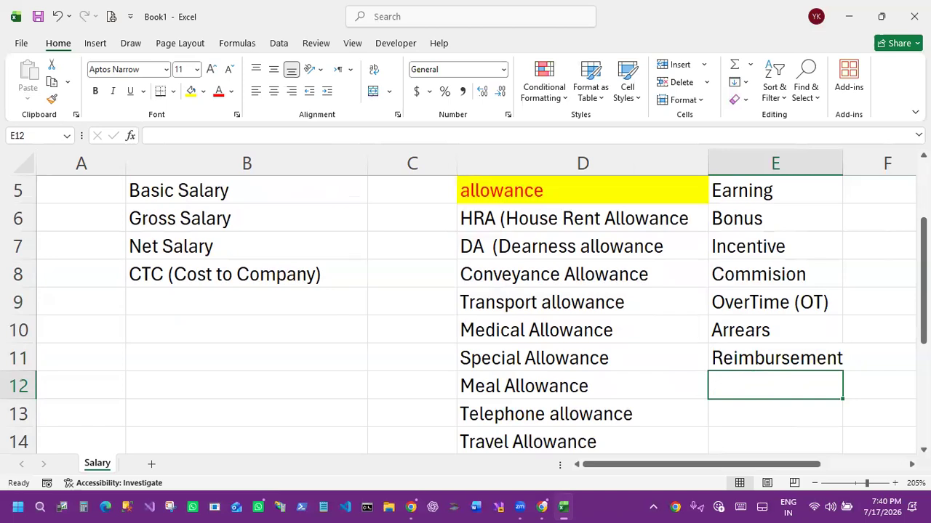
left_click(755, 405)
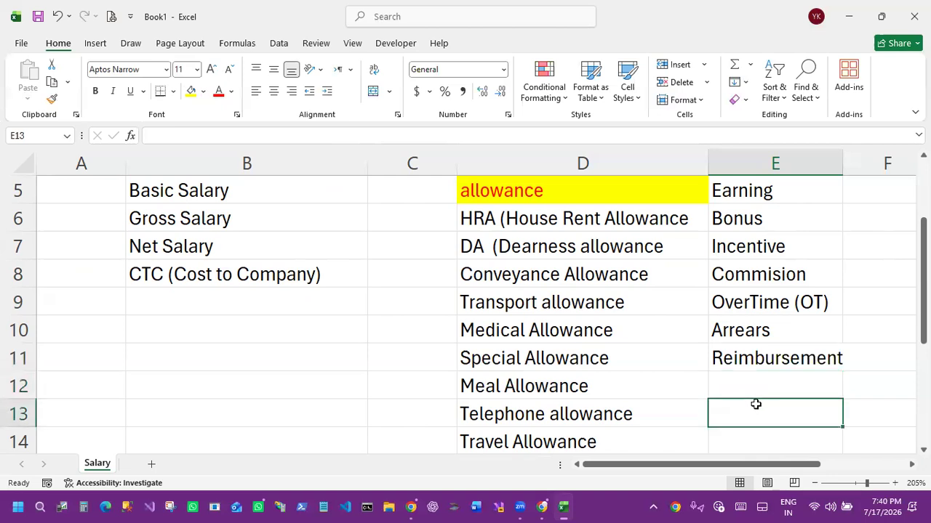
left_click(753, 250)
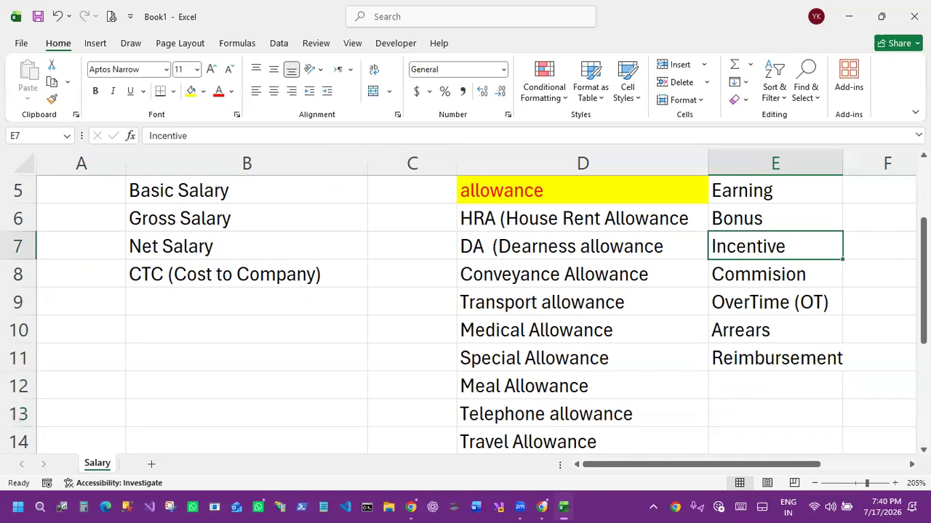
Step: Format the Earning heading in cell E5 with yellow fill and red text, matching the allowance heading
left_click(620, 190)
key("Right")
left_click(218, 90)
Step: Enter the heading "Deductions" in cell F5 beside the Earning heading
left_click_drag(711, 465, 778, 467)
left_click(666, 196)
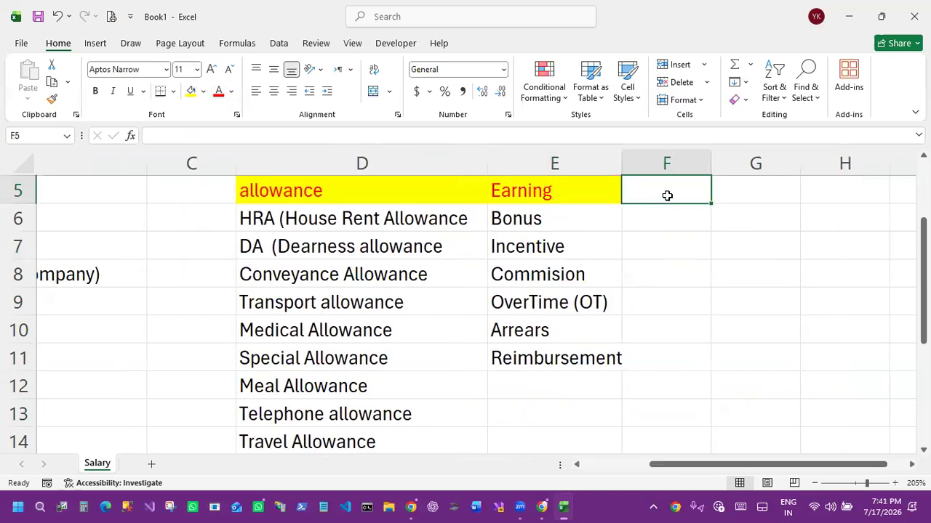
type("edu")
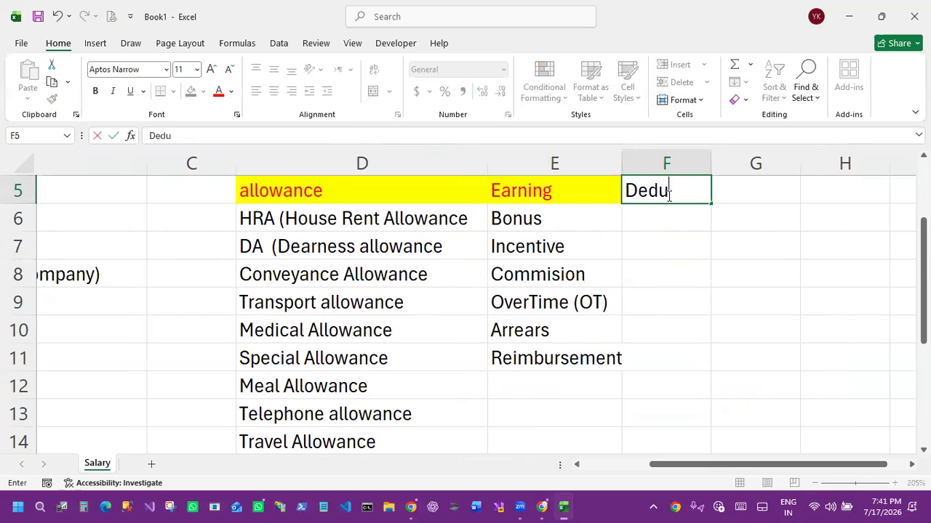
type("ctions")
key("Return")
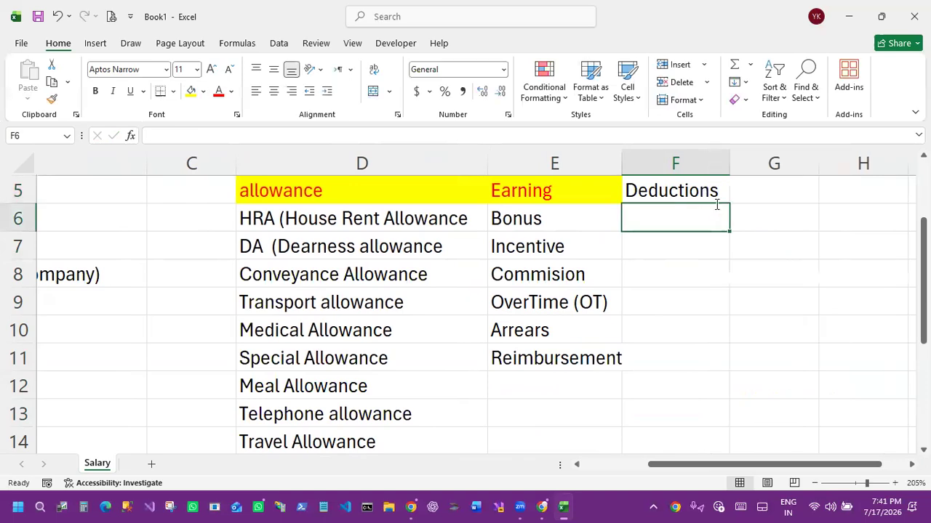
Step: Enter "PF / EPF" in cell F6 below the Deductions heading
type("PF")
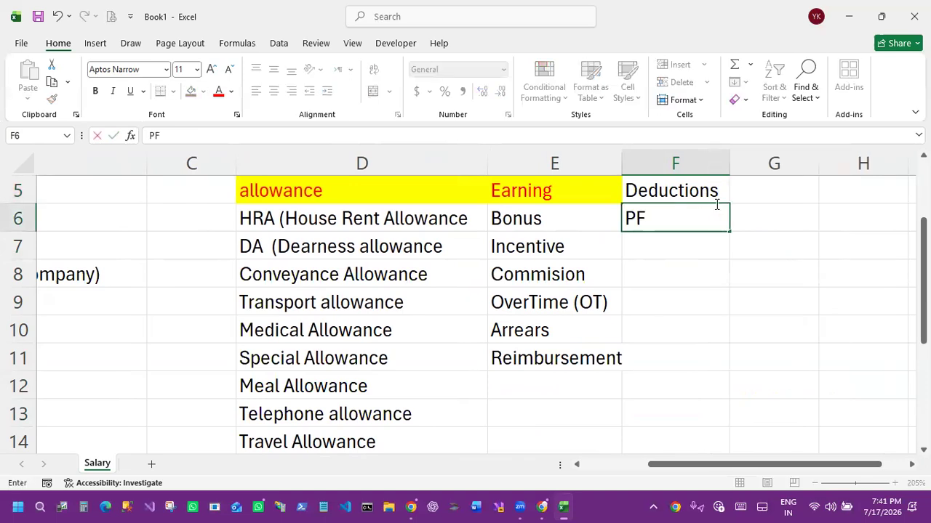
key("Return")
left_click(716, 209)
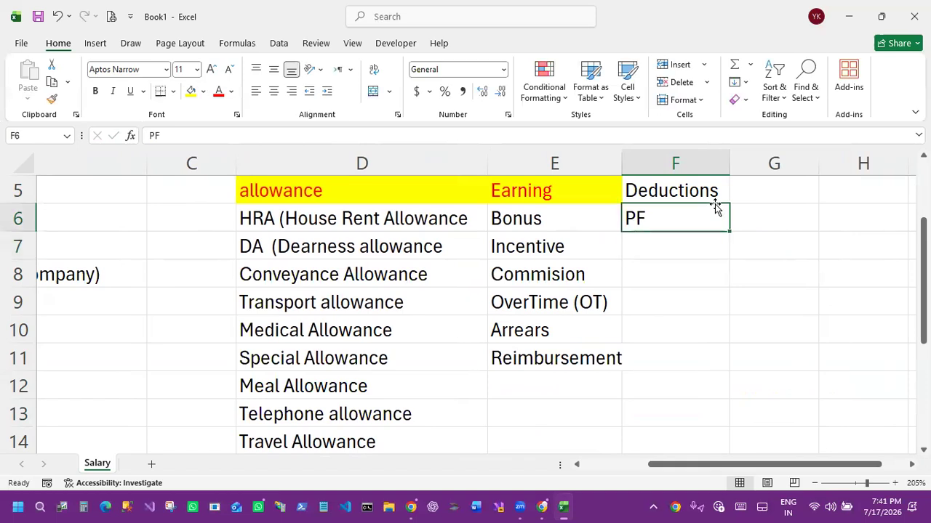
key("F2")
type("/ ")
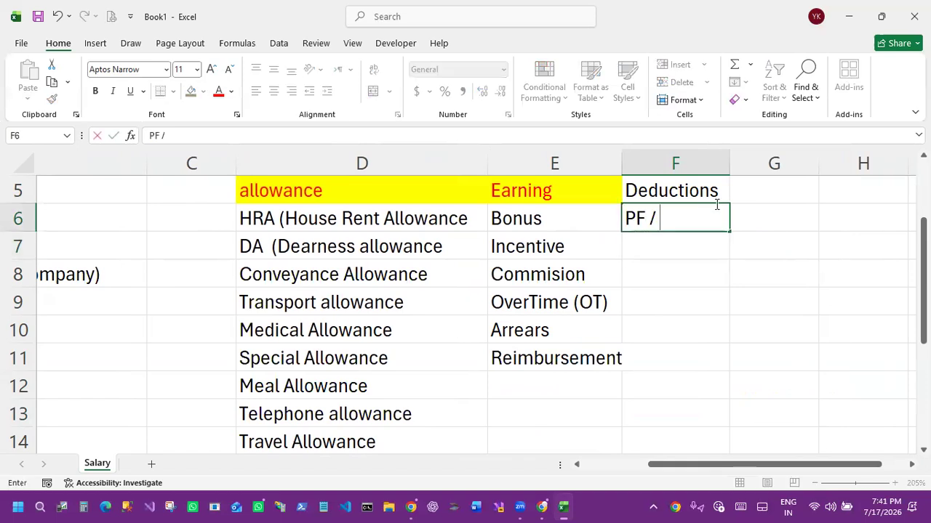
type("EPF")
key("Return")
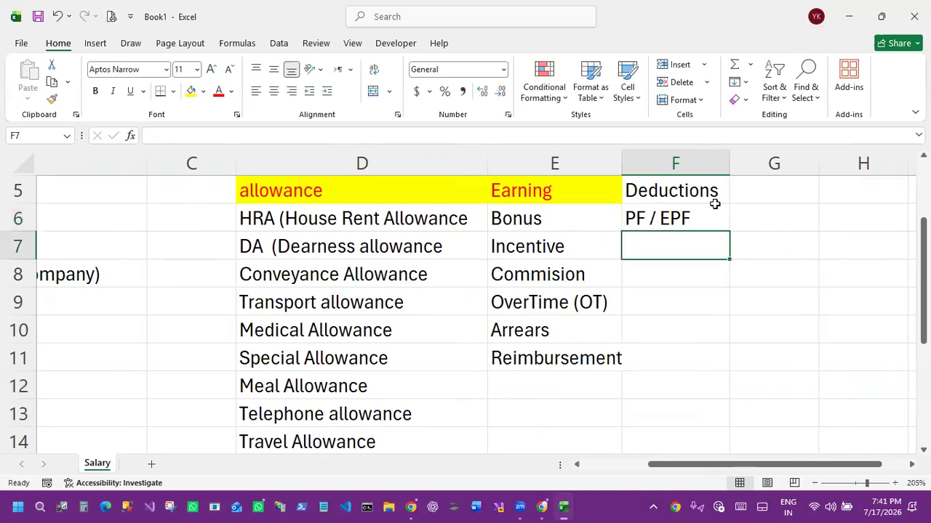
Step: Enter "EPS" in cell F7 and "ESI / ESIC" in cell F8 of the Deductions column
type("EPS")
key("Return")
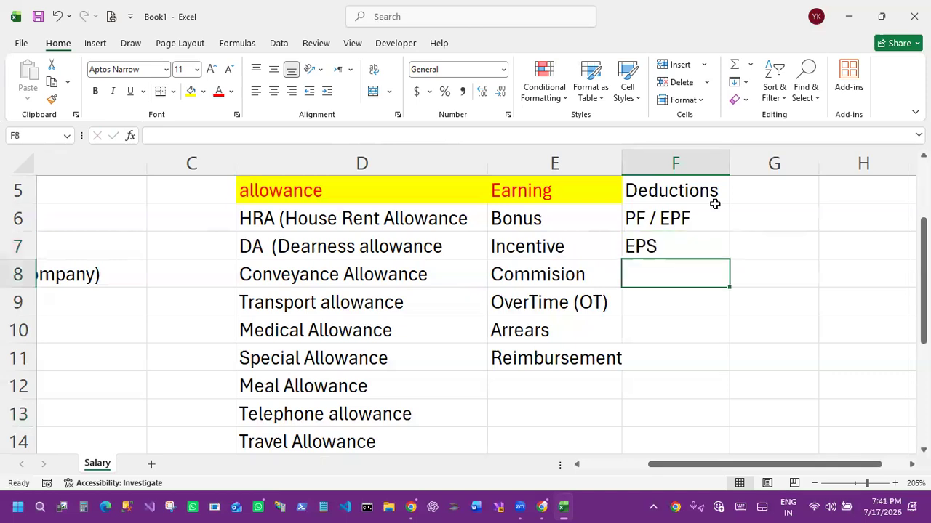
type("ESI")
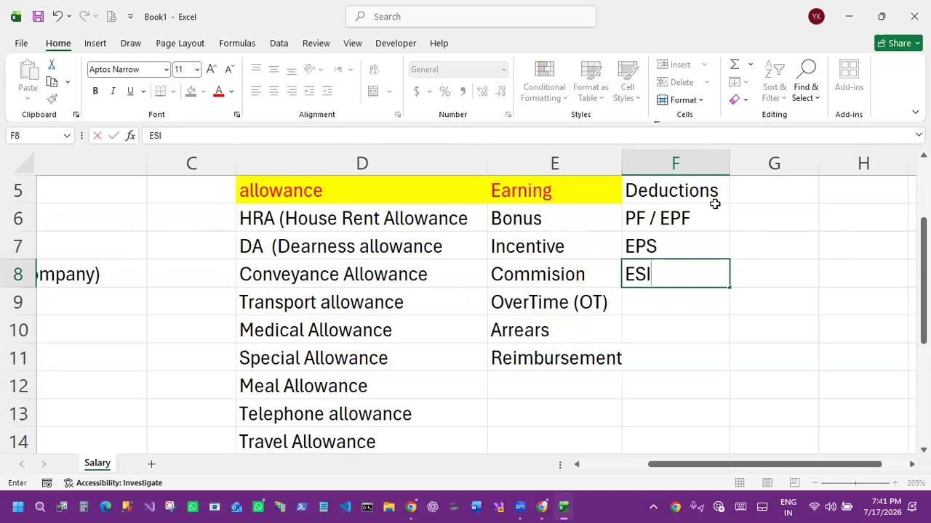
type(" / ESIC")
key("Return")
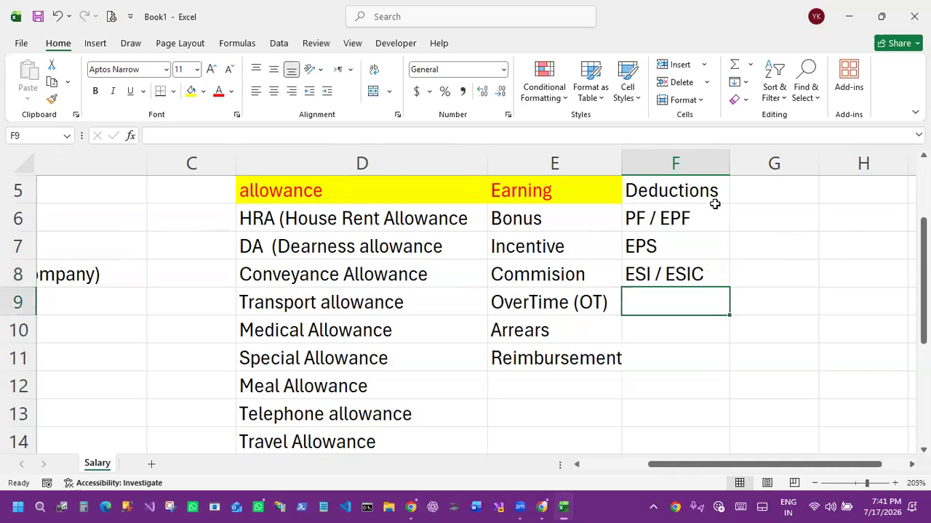
Step: Enter "Profession Tax (PT)" in cell F9 and fit the width of column F to it
type("Profession Tax (PT)")
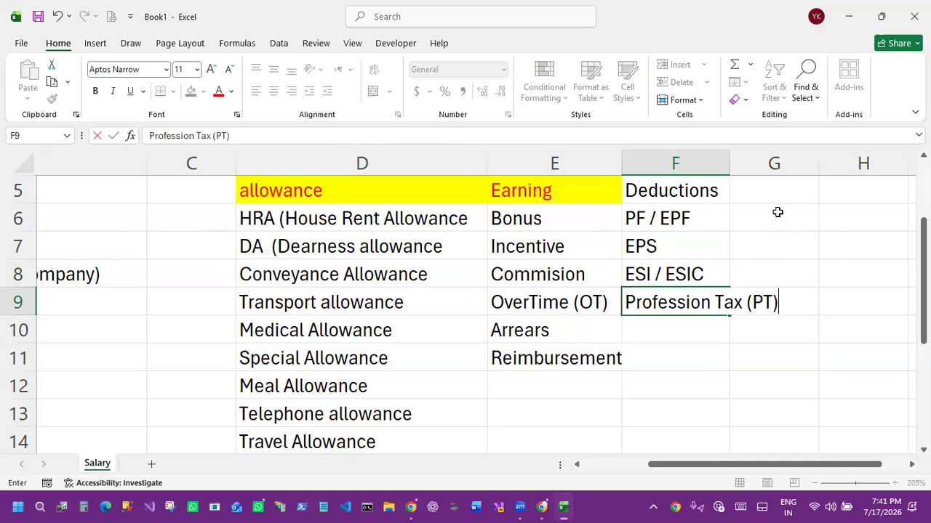
double_click(730, 155)
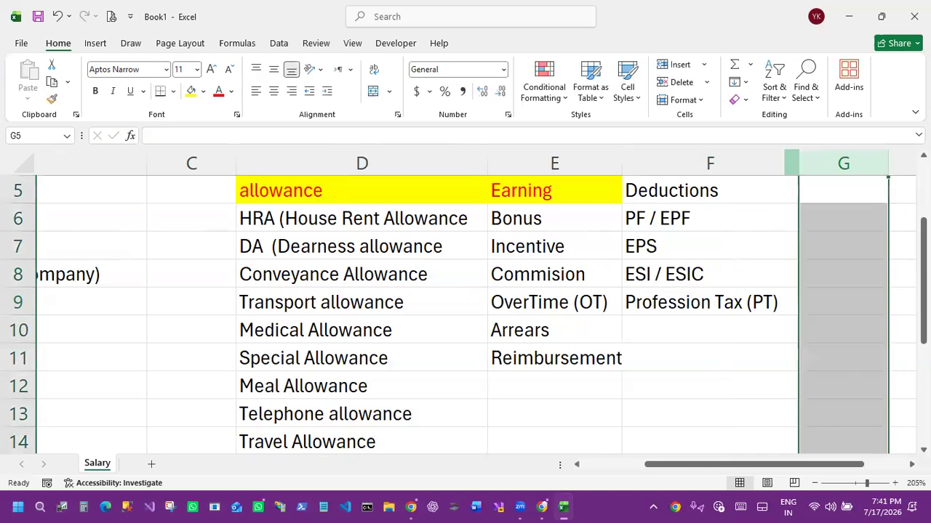
Step: Enter "TDS (Tax Deduction at Source )" in cell F10 below the profession tax entry
left_click(664, 332)
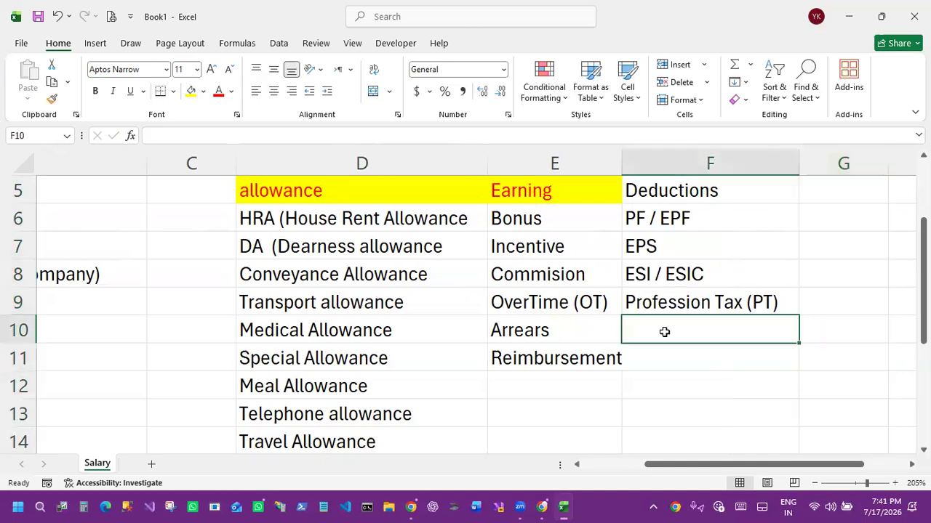
type("TDS")
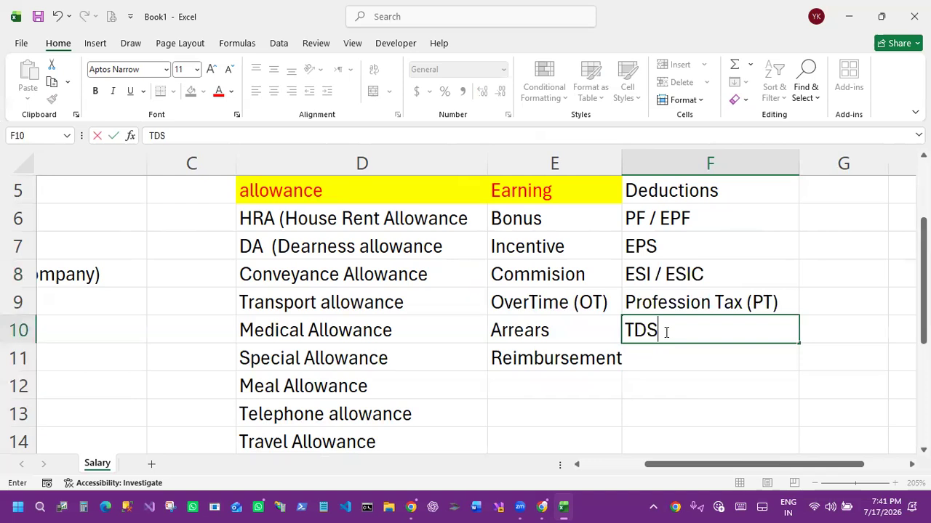
type(" (Tax De")
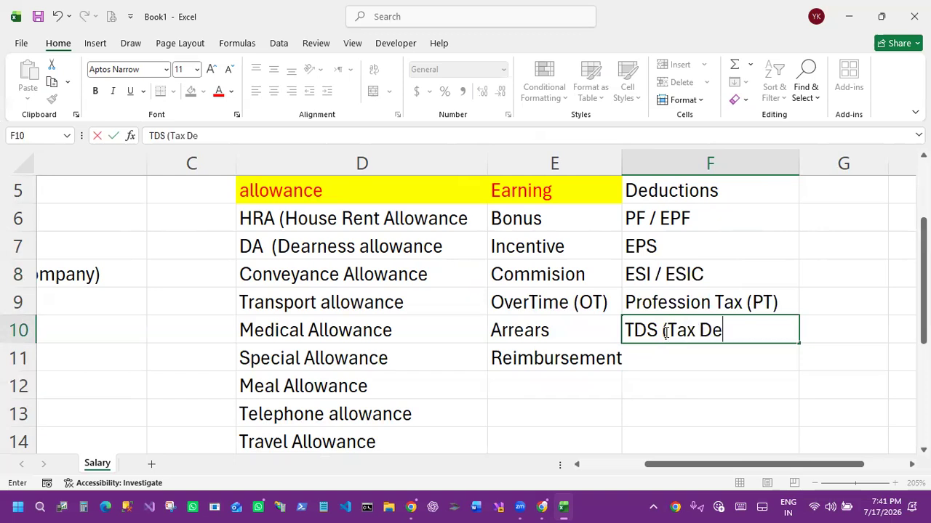
type("duction")
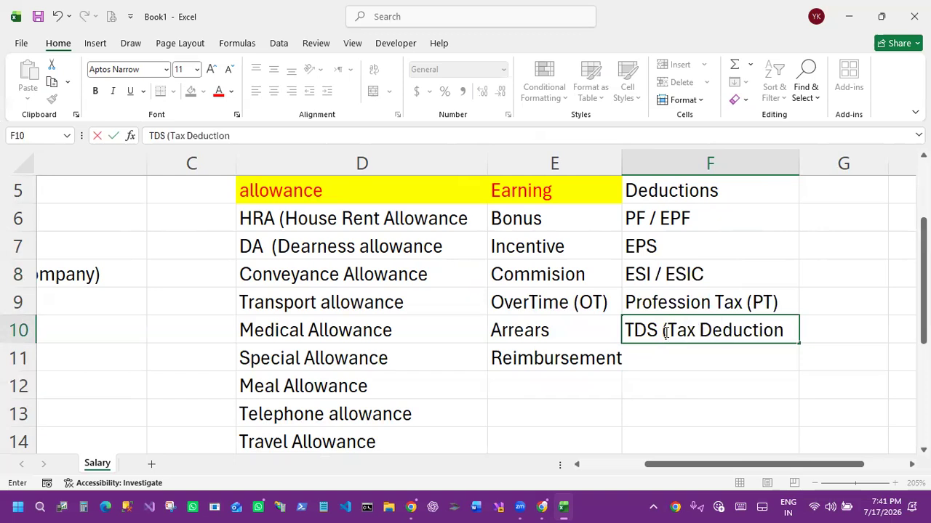
type(" at Sor")
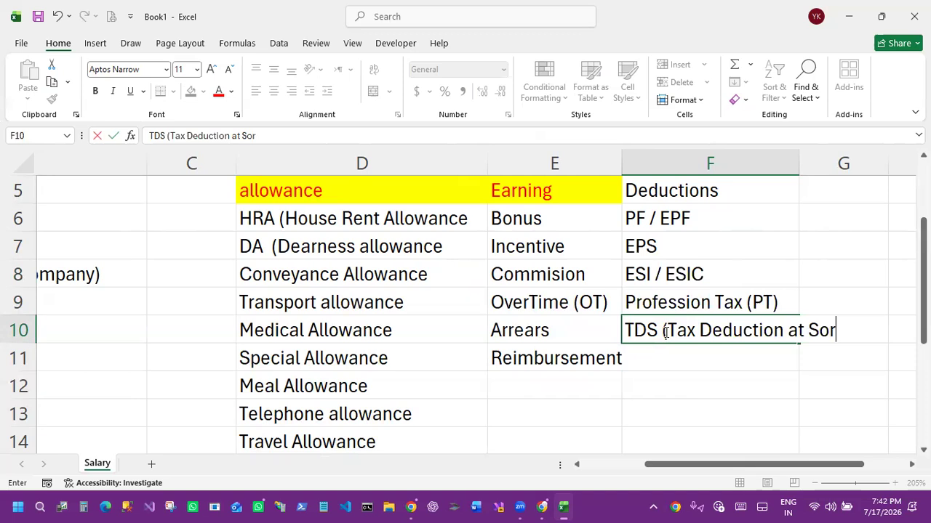
key("BackSpace")
type("urce")
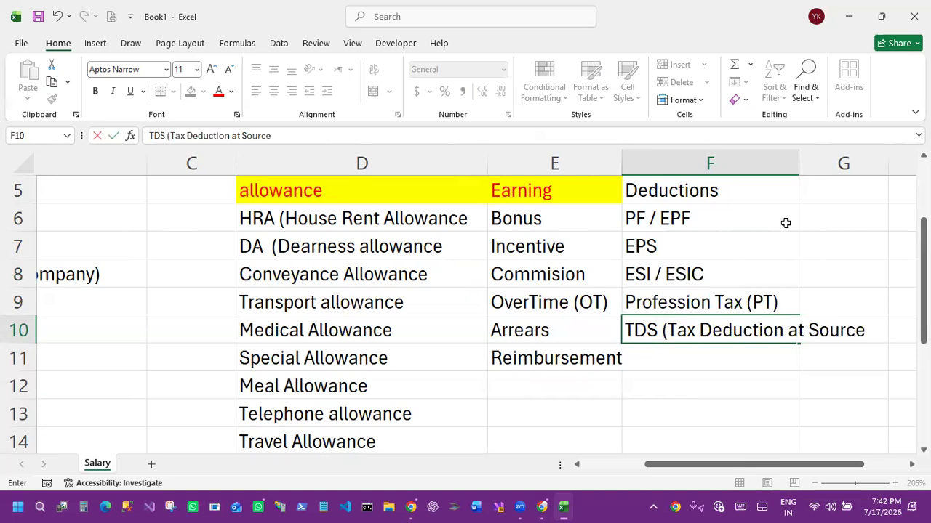
type(" )")
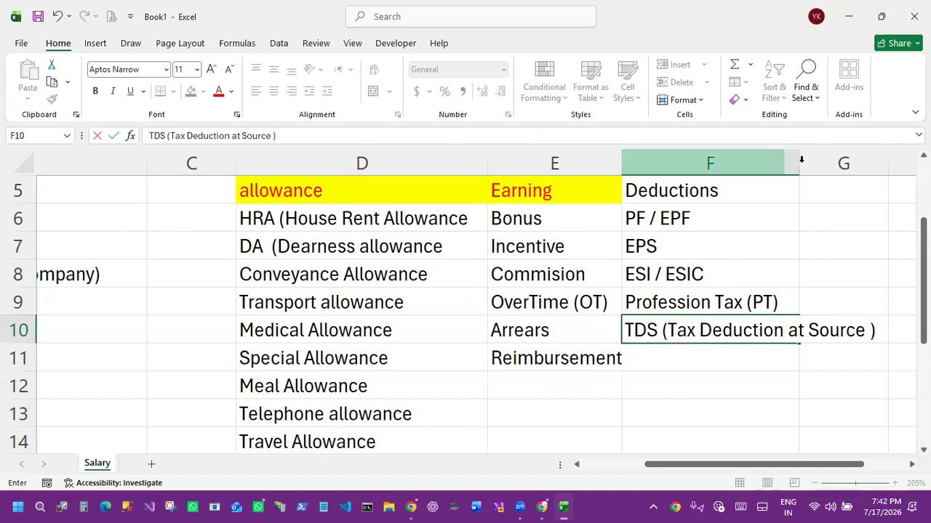
left_click(579, 322)
Step: Fit the width of column F to the full TDS entry
double_click(596, 165)
left_click(790, 380)
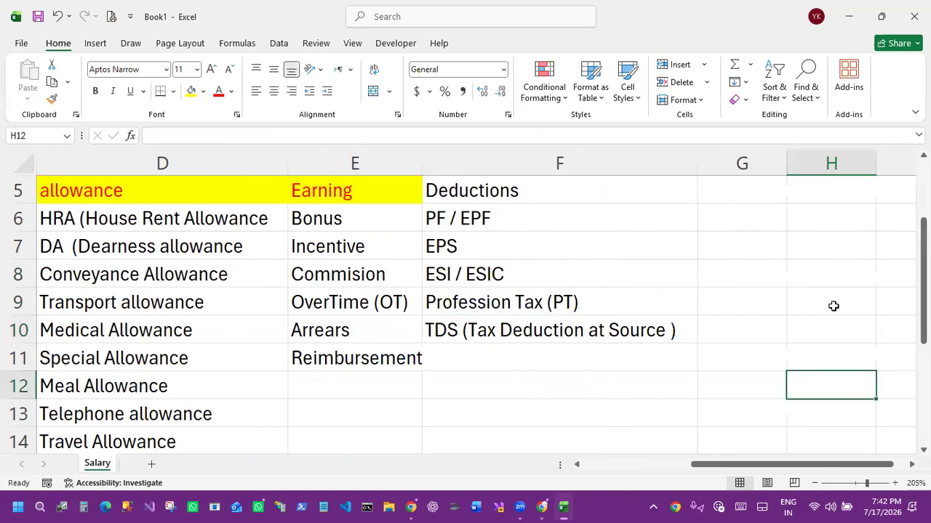
left_click(813, 267)
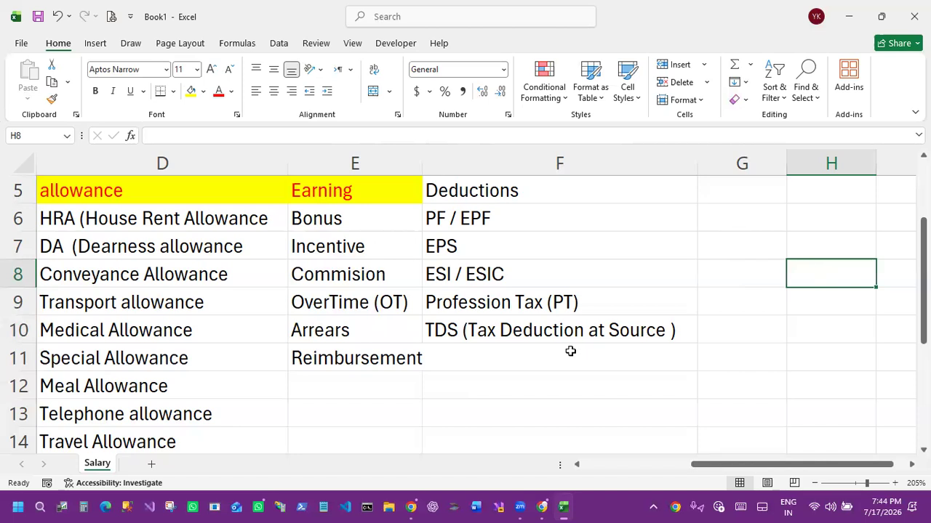
Step: Enter "Loan Deduction" in cell F11 and "Advance Salary Deduction" in cell F12 of the Deductions column
left_click(534, 357)
scroll(534, 358, "down", 1)
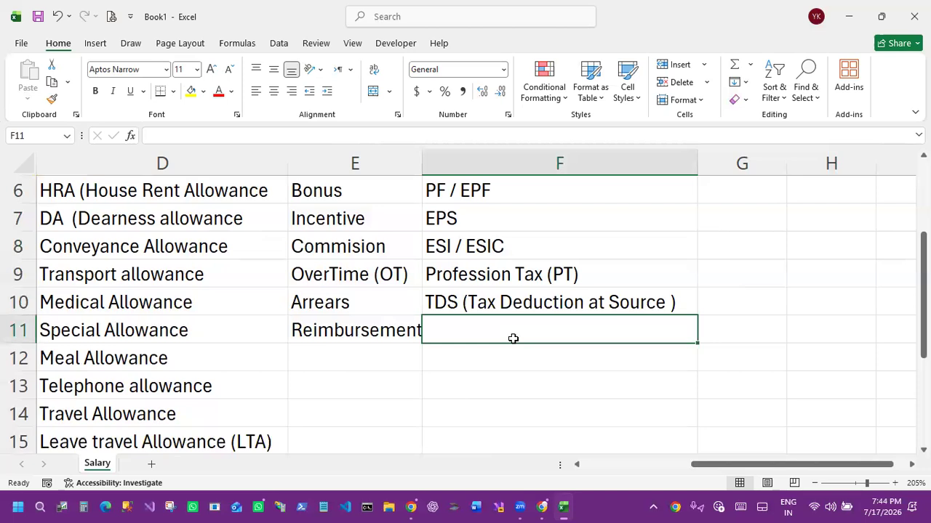
type("n Deduction")
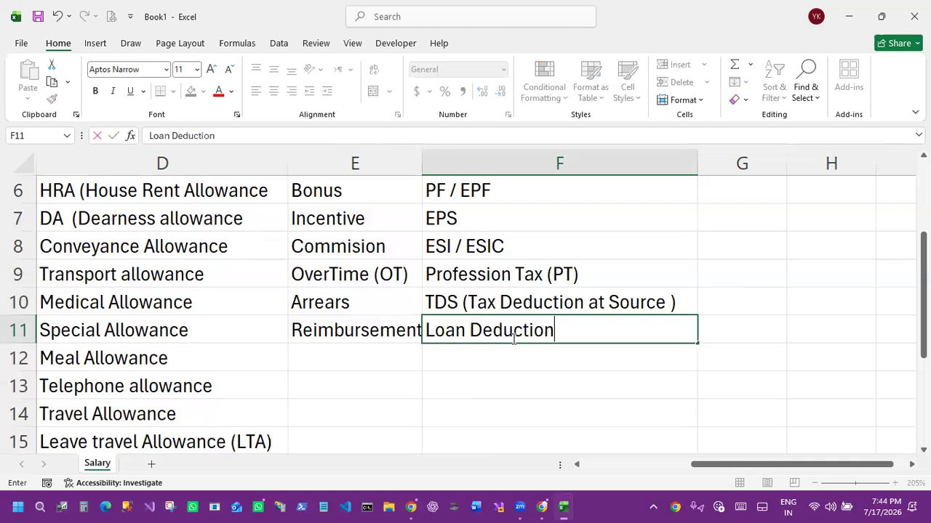
key("Return")
type("Advance S")
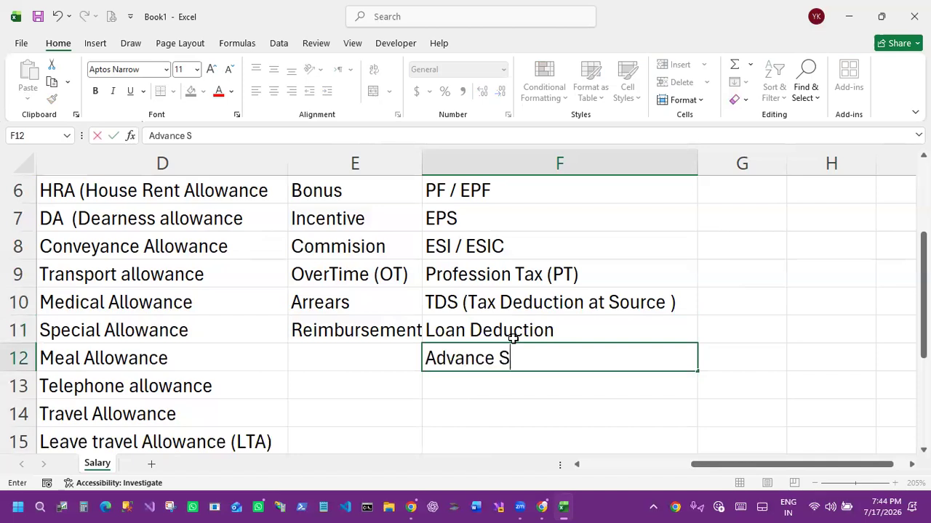
type("alary Deducti")
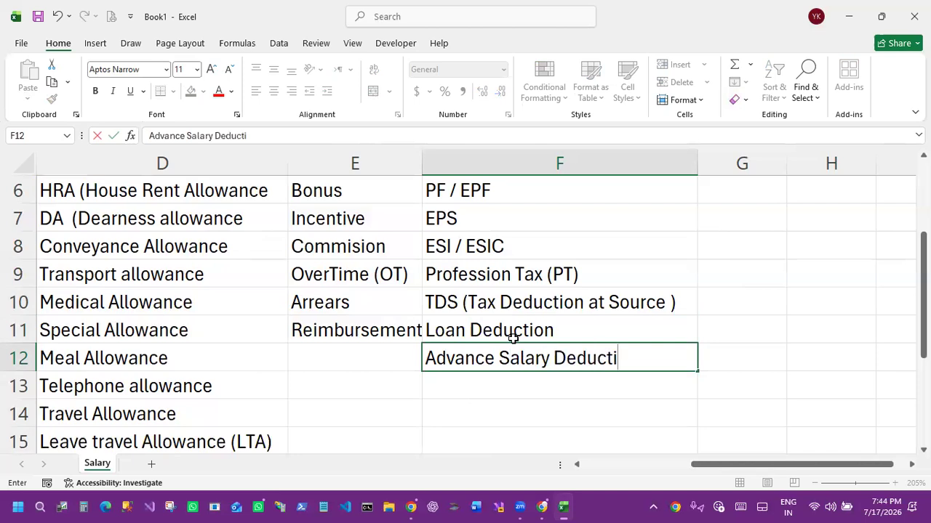
type("on")
key("Return")
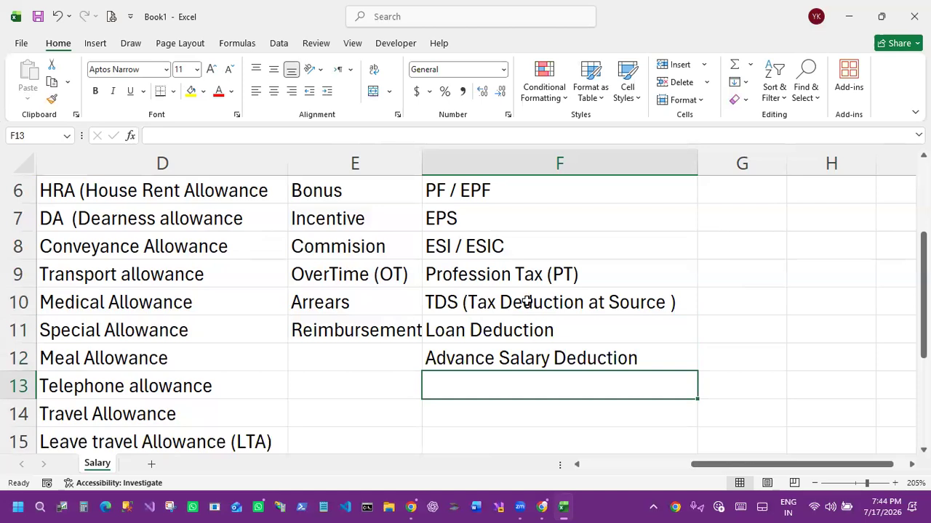
Step: Format the Deductions heading in cell F5 as bold with a yellow fill and red font
scroll(545, 294, "up", 1)
left_click(550, 246)
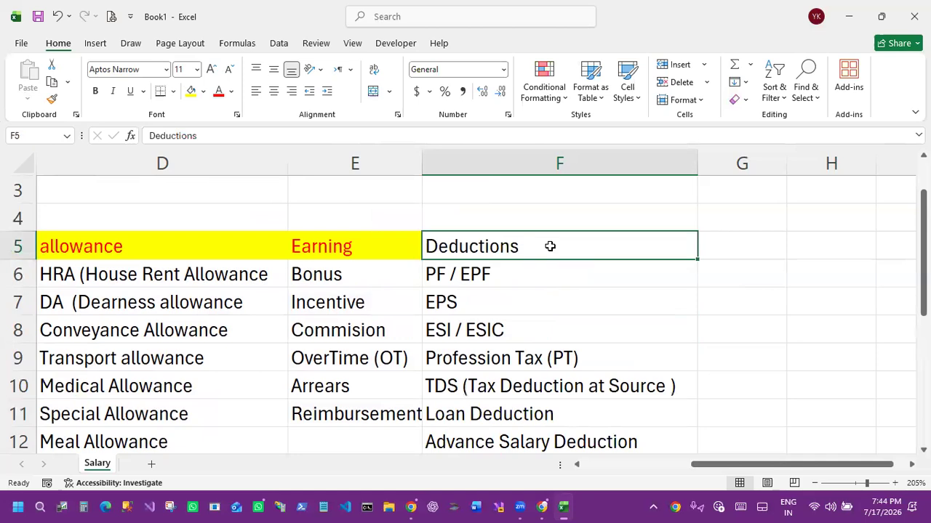
key("ctrl+b")
left_click(192, 91)
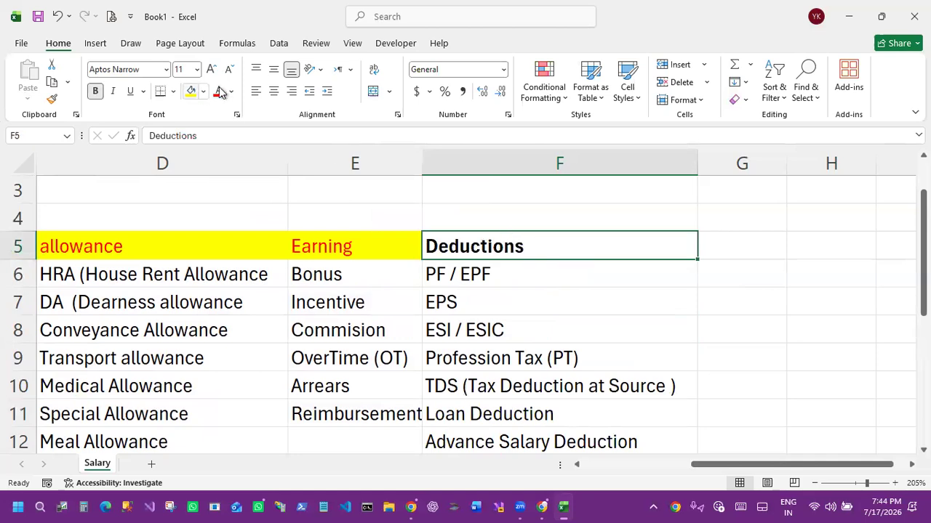
left_click(218, 91)
Step: Make the allowance and Earning headings in D5:E5 bold
left_click_drag(337, 246, 219, 249)
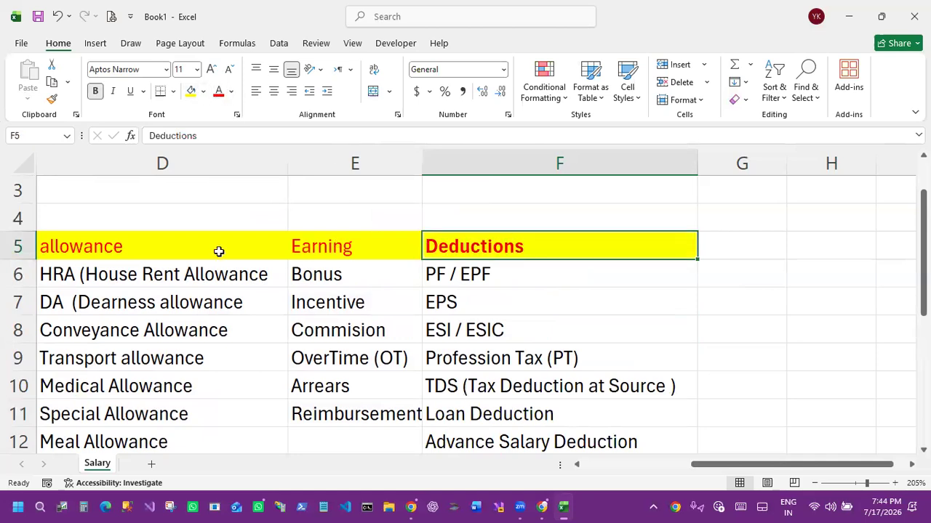
left_click(97, 93)
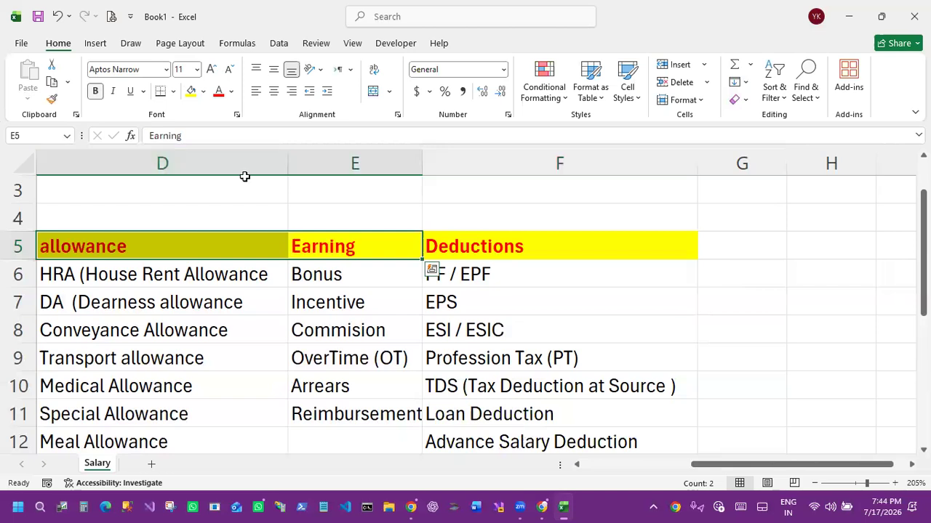
left_click(652, 279)
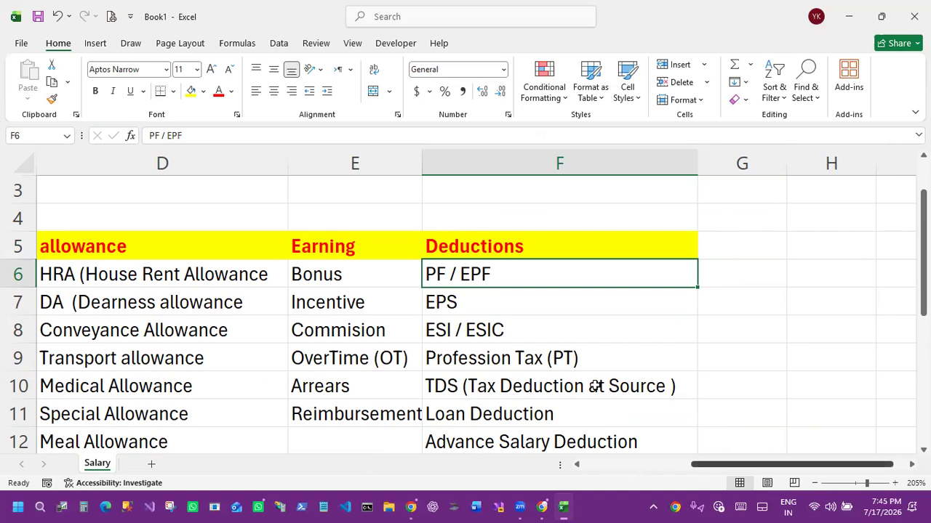
scroll(586, 266, "left", 2)
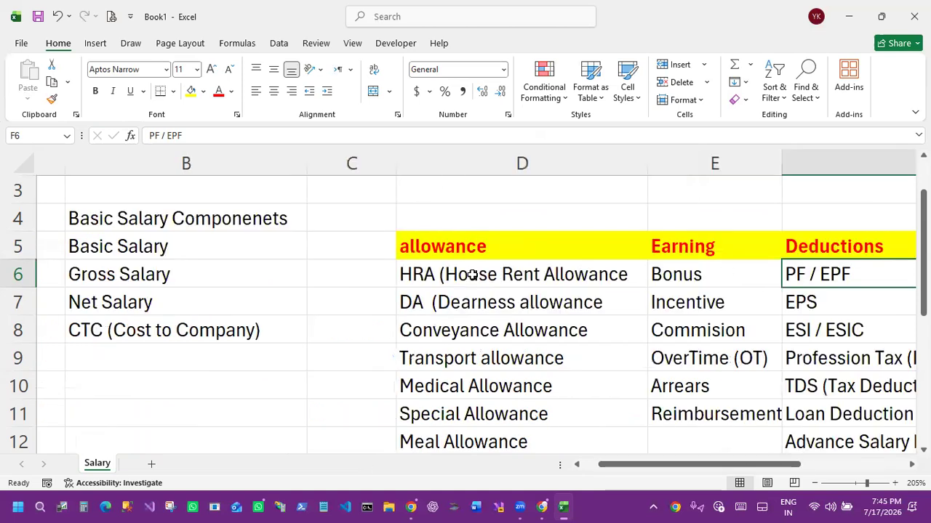
left_click_drag(471, 276, 641, 379)
left_click_drag(817, 272, 852, 389)
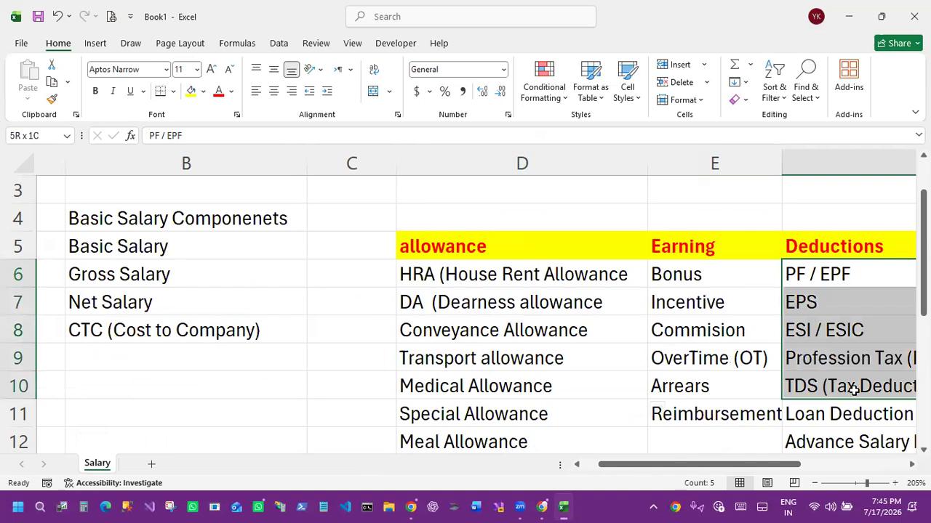
left_click(310, 382)
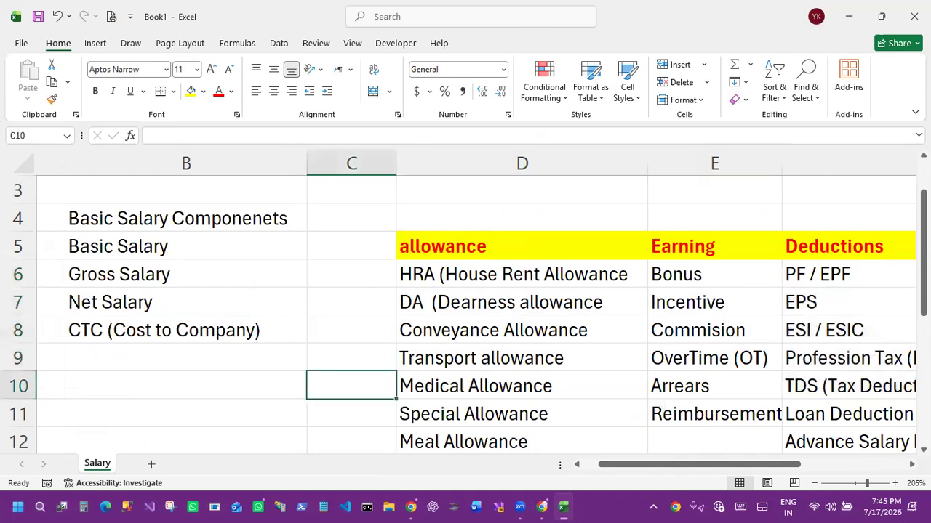
key("alt+Tab")
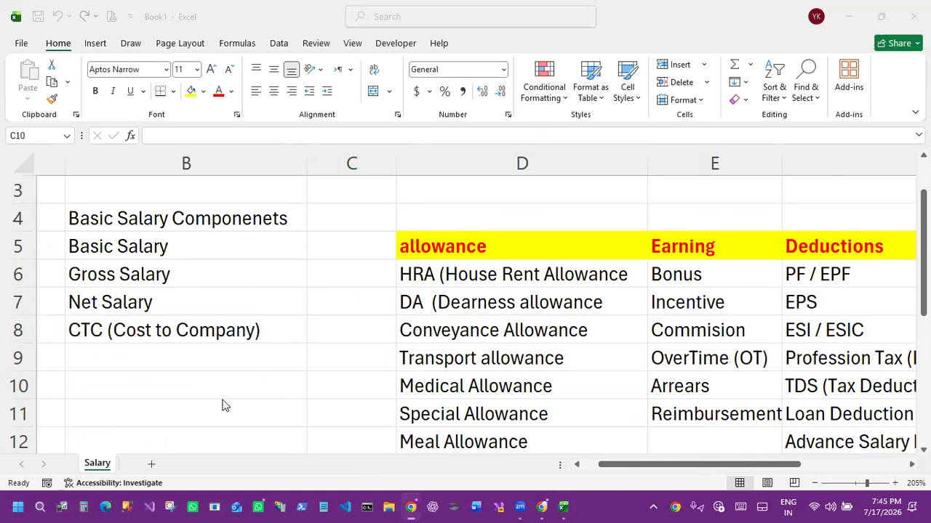
Step: Add a new worksheet and enter the heading "EMP ID" in cell A1
left_click(153, 467)
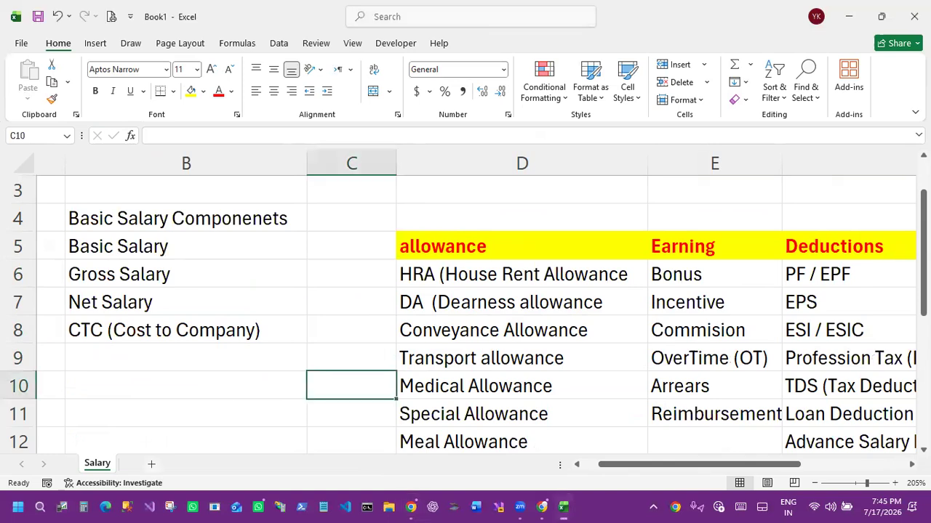
key("alt+Tab")
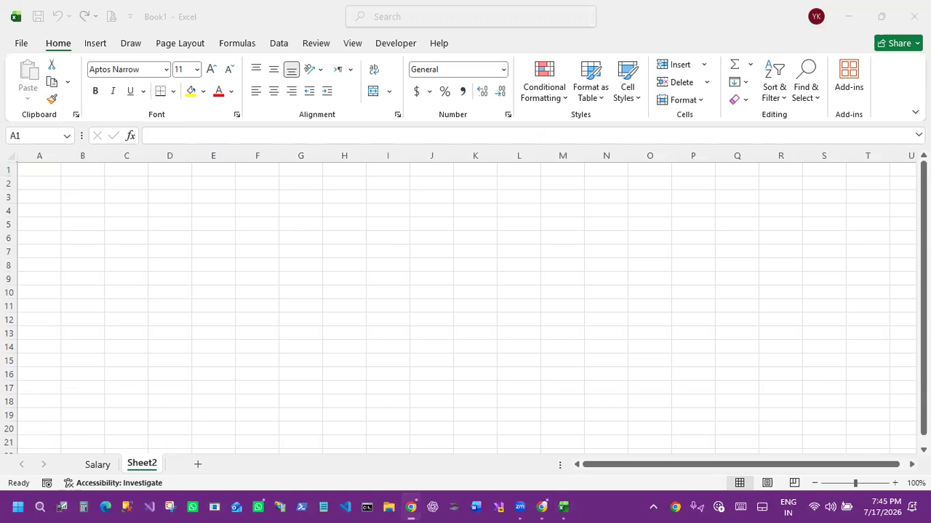
left_click(42, 168)
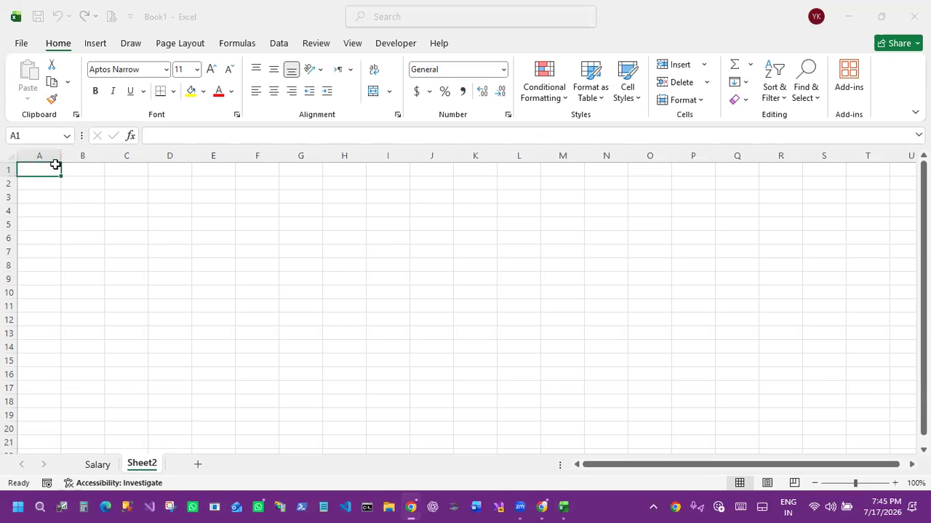
scroll(63, 245, "up", 3)
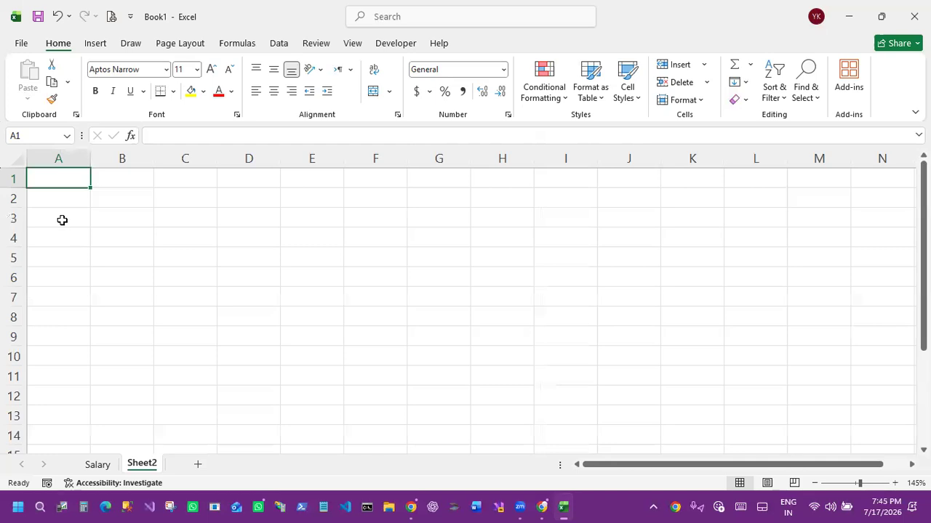
type("EMP")
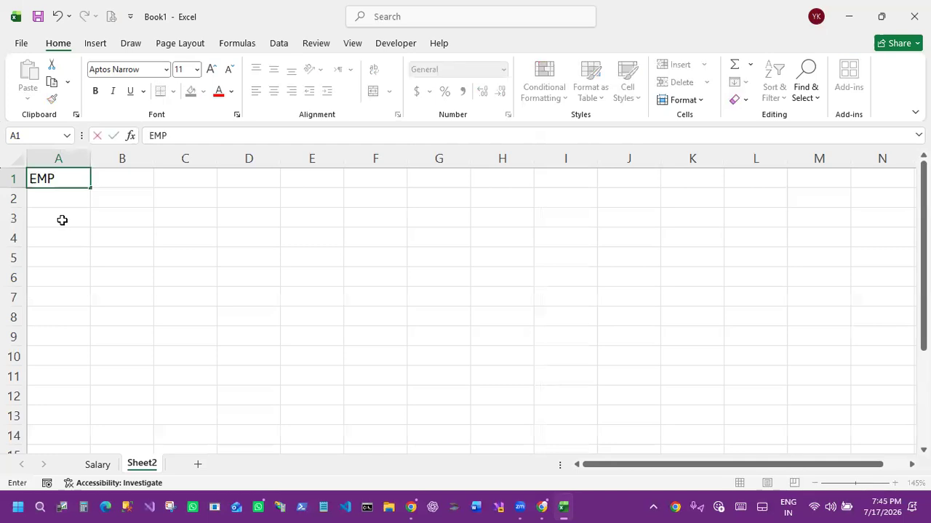
type(" ID")
key("Return")
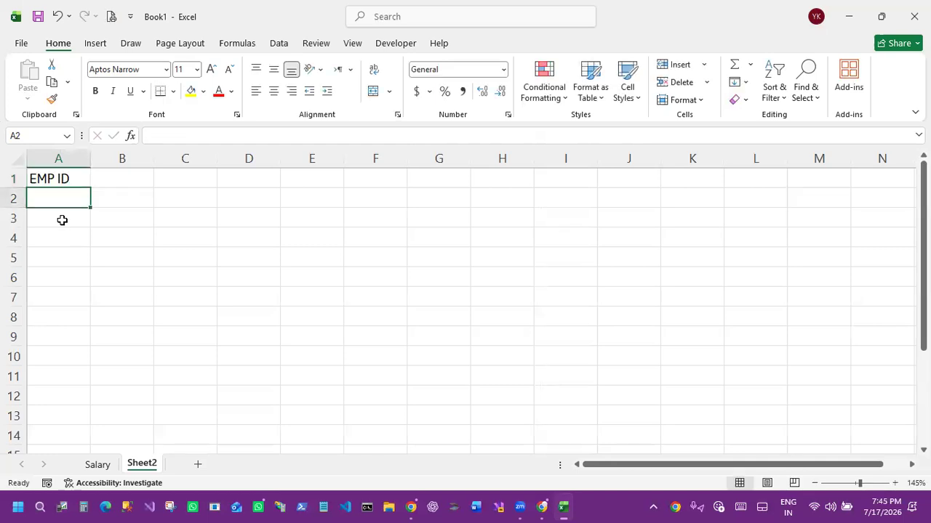
Step: Enter the headings "Name" in cell B1 and "Post" in cell C1
left_click(101, 181)
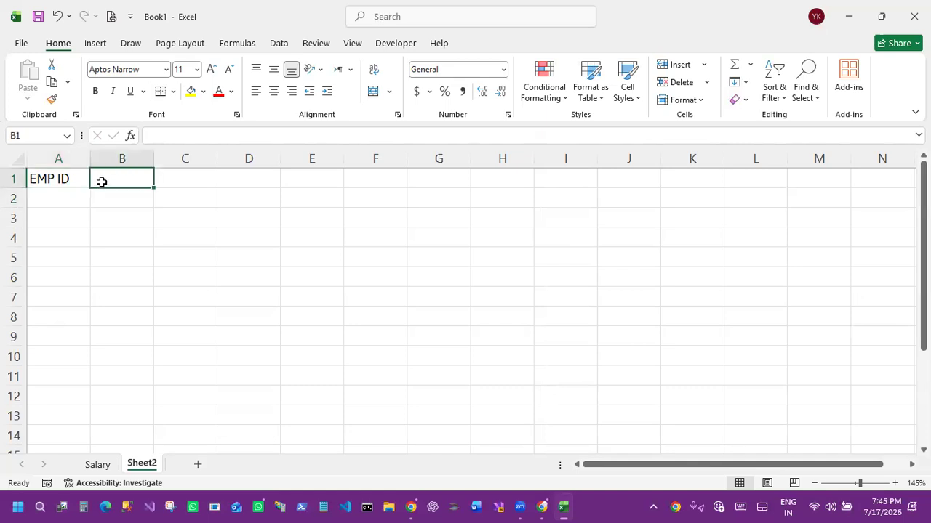
type("Name")
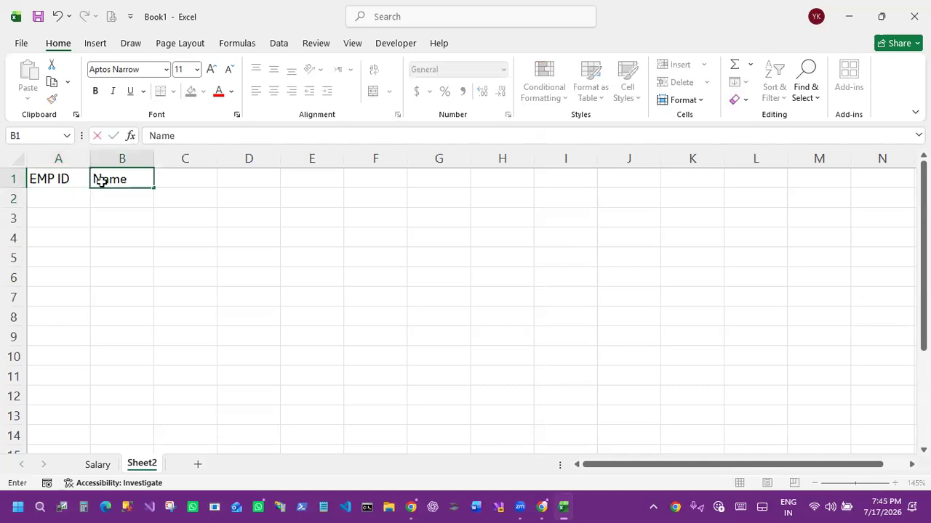
key("Tab")
type("POsr")
key("BackSpace")
key("BackSpace")
key("BackSpace")
type("ost")
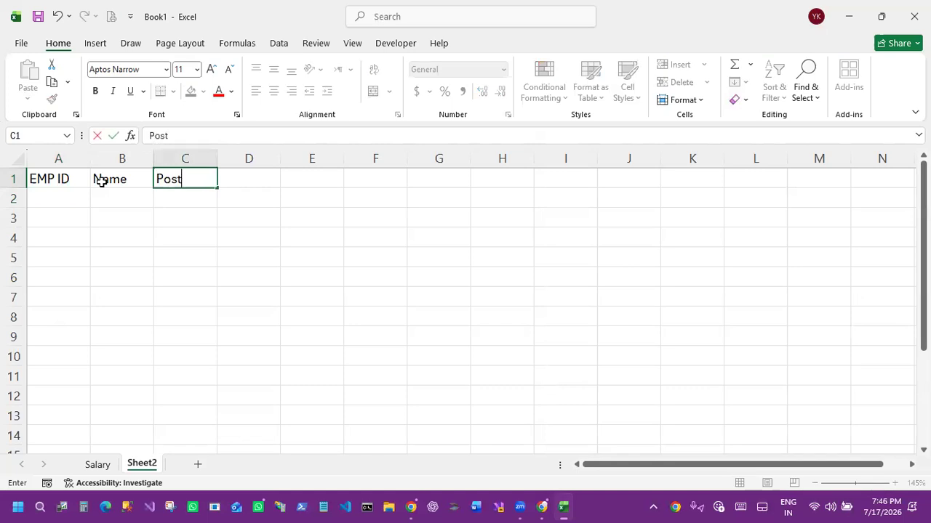
left_click(181, 210)
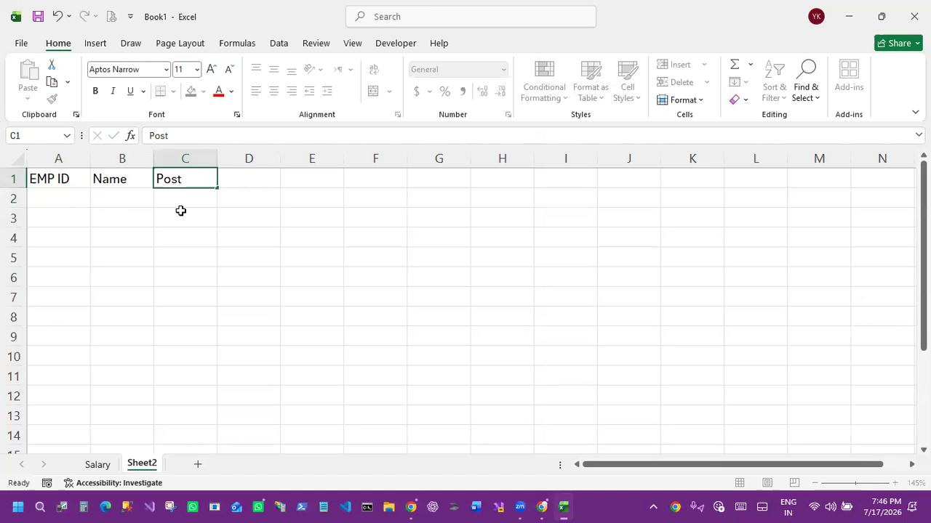
Step: Enter the heading "Basic Salary" in cell D1
left_click(252, 183)
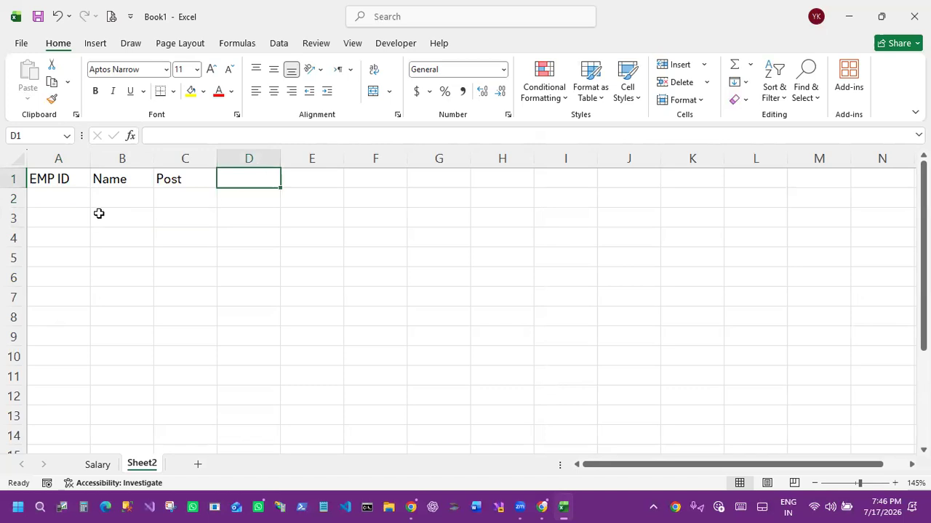
key("Home")
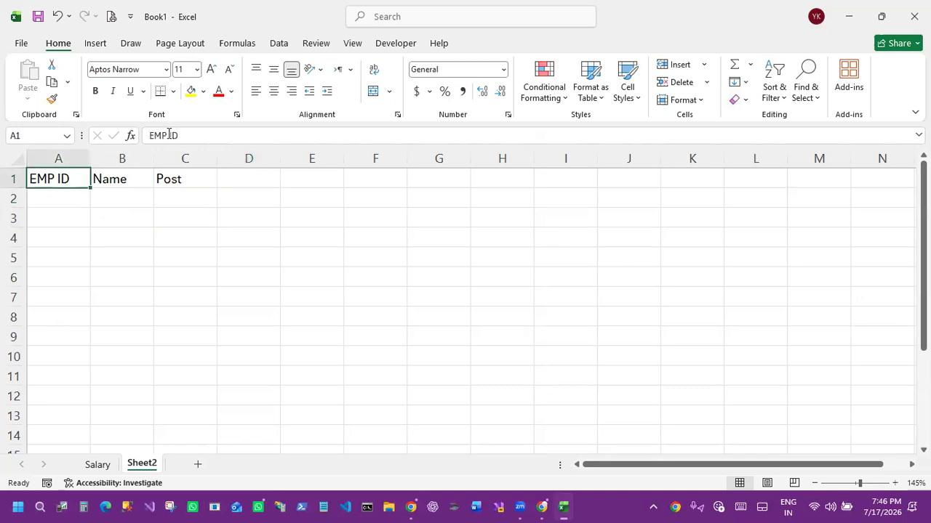
left_click(223, 179)
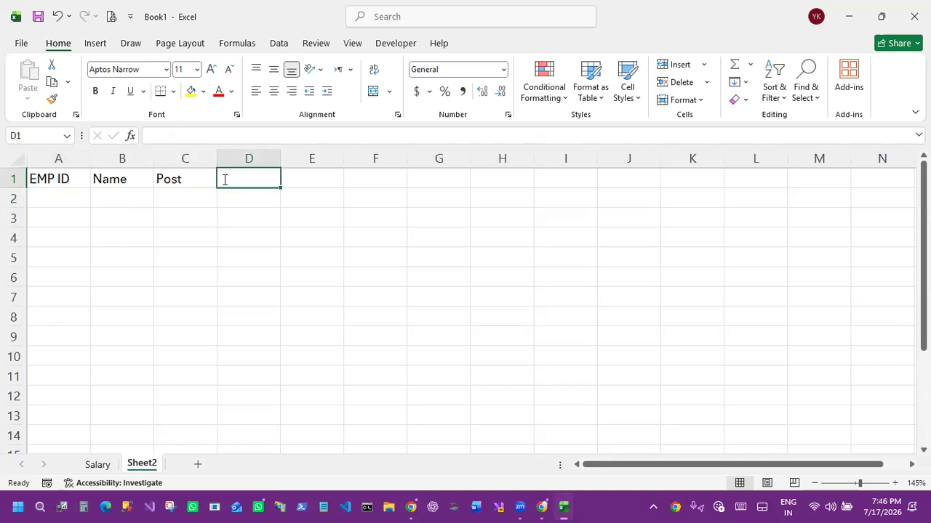
type("Basic Salary")
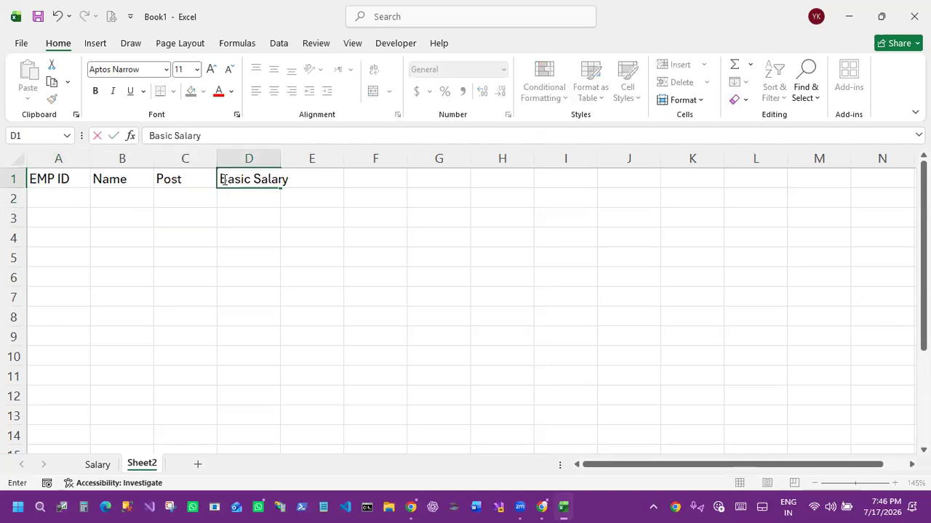
Step: Insert one blank row above the heading row, undoing the extra inserted rows
left_click(17, 179)
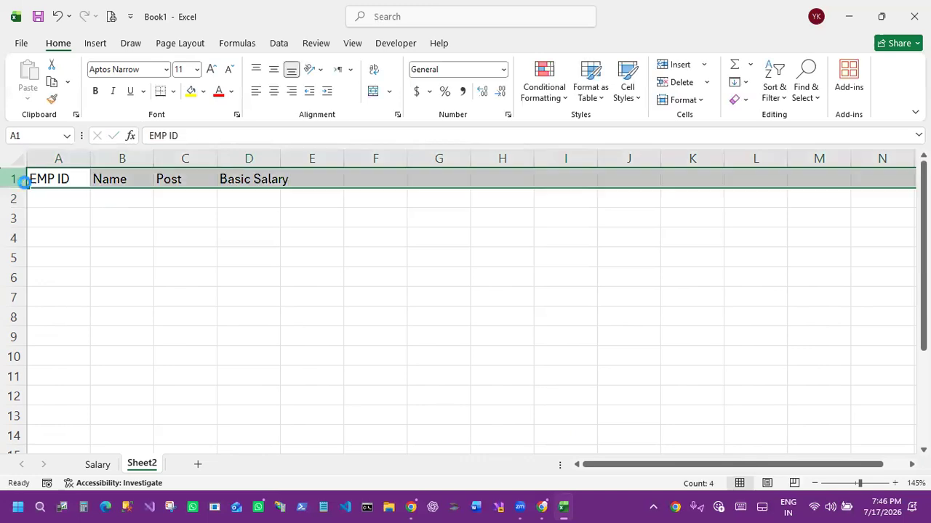
key("ctrl+shift+plus")
key("ctrl+shift+plus")
key("ctrl+shift+plus")
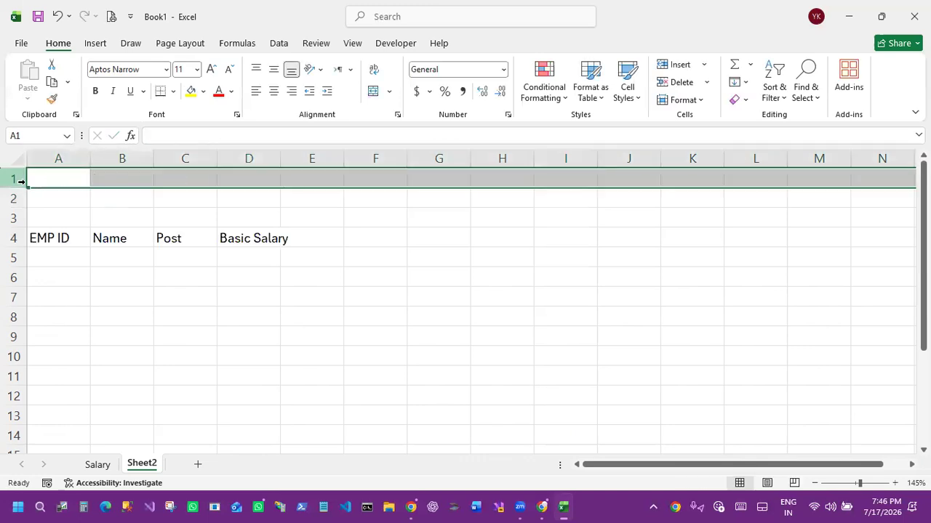
key("ctrl+z")
key("ctrl+z")
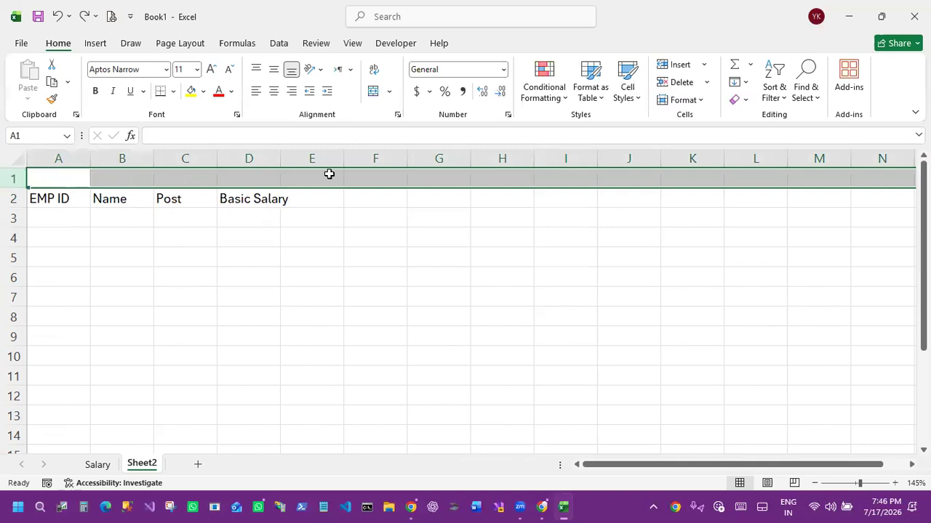
Step: Fit the width of column D to the Basic Salary heading
key("Left")
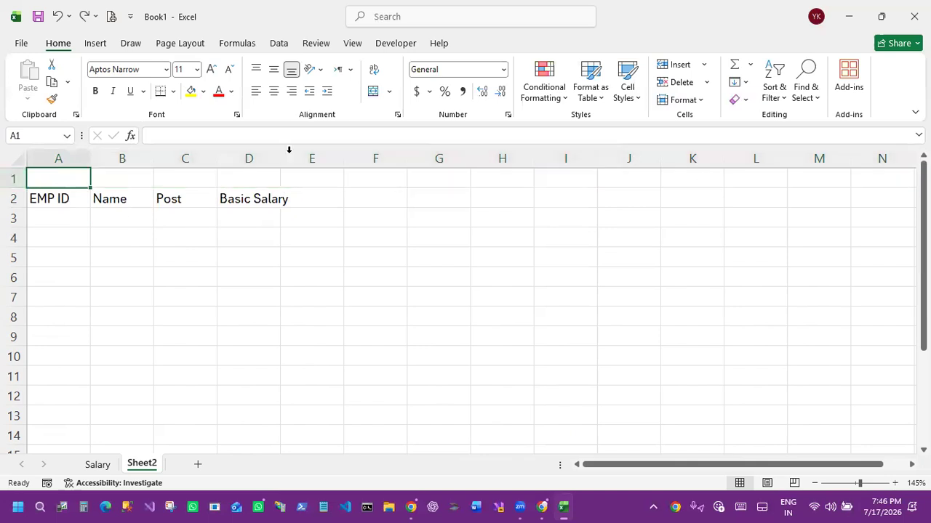
left_click(292, 197)
double_click(282, 158)
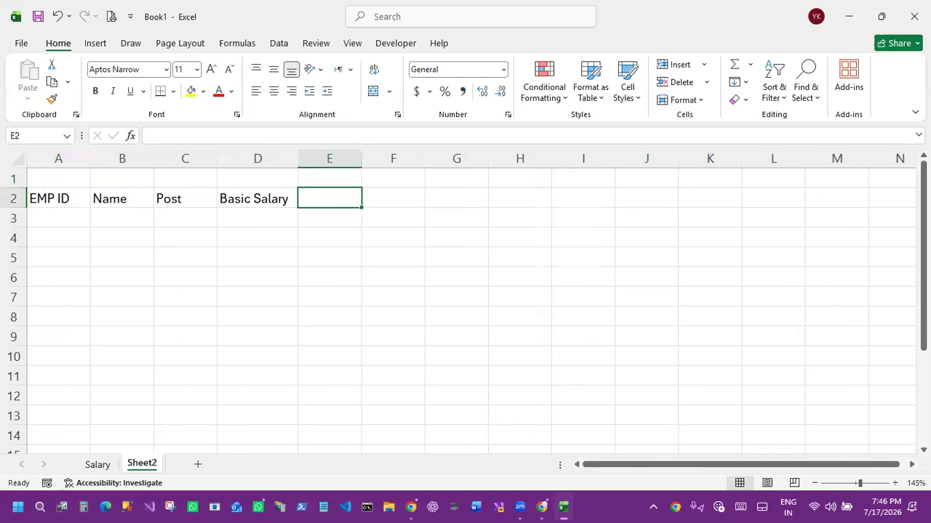
Step: Replace the heading in cell C2 with "Department" and the one in D2 with "Designation"
key("alt+Tab")
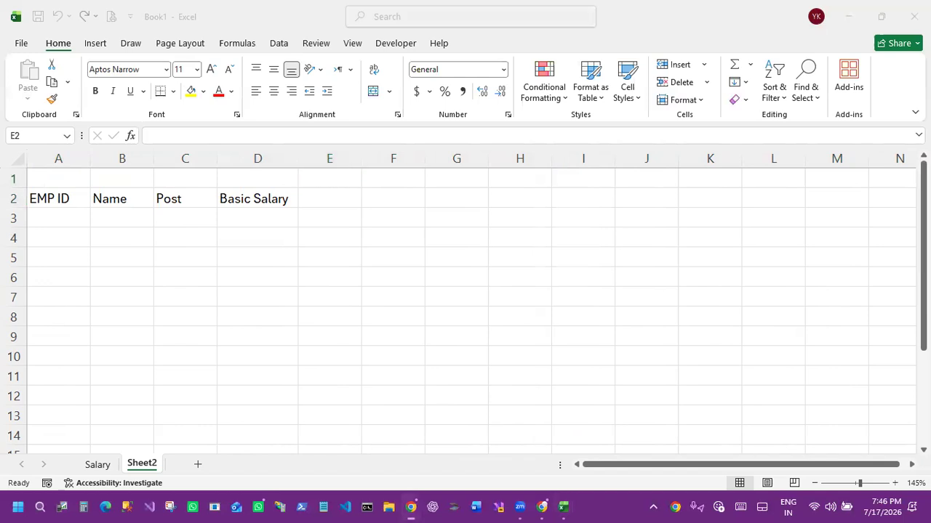
scroll(475, 258, "down", 1)
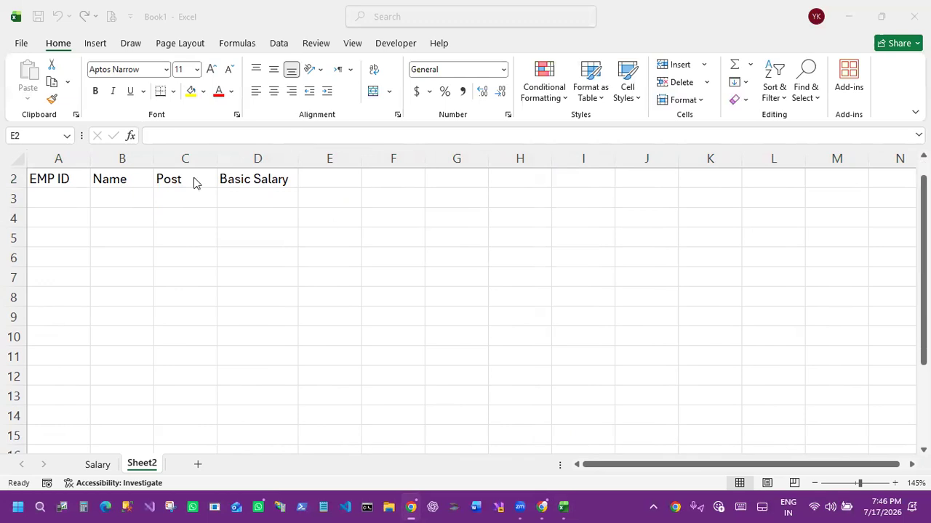
left_click(116, 180)
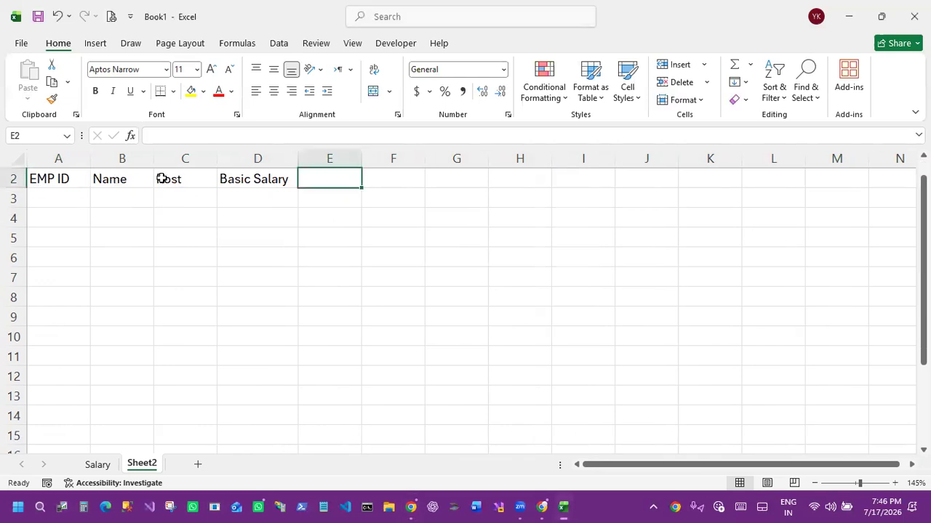
left_click(170, 180)
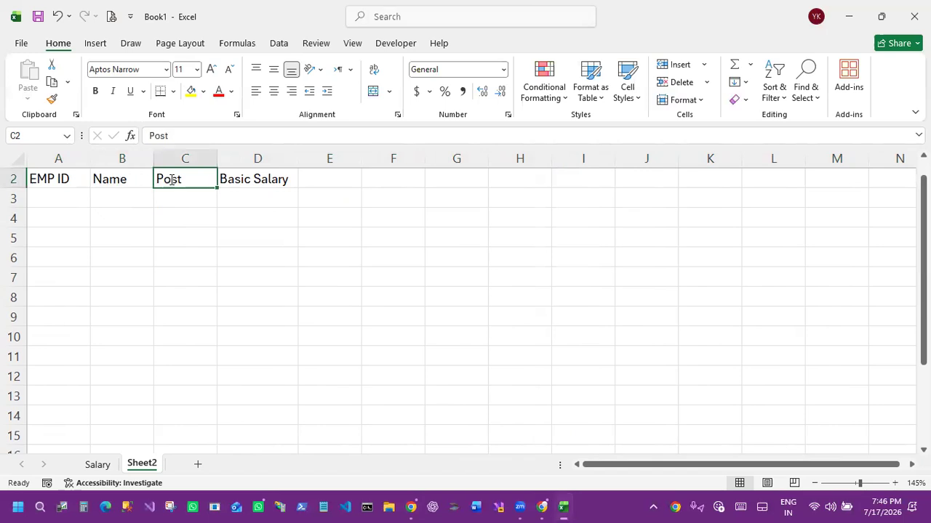
type("Depar")
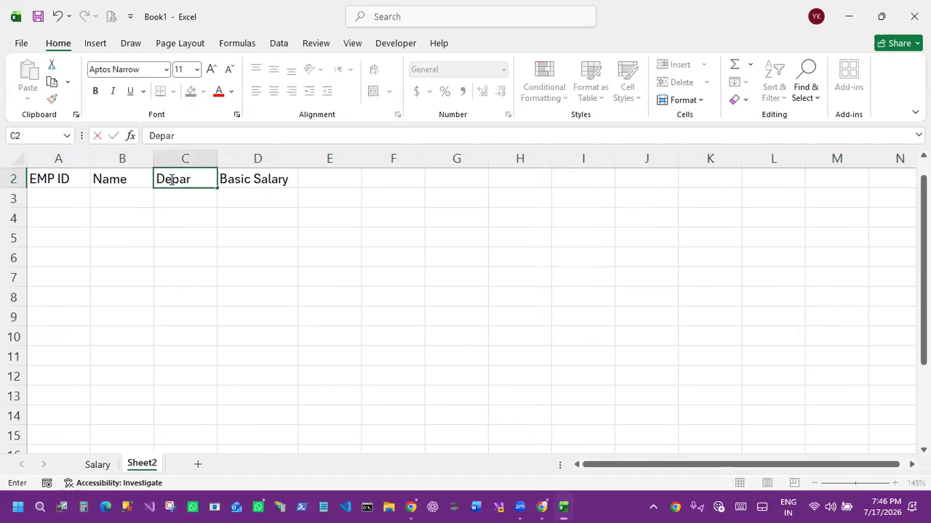
type("tme")
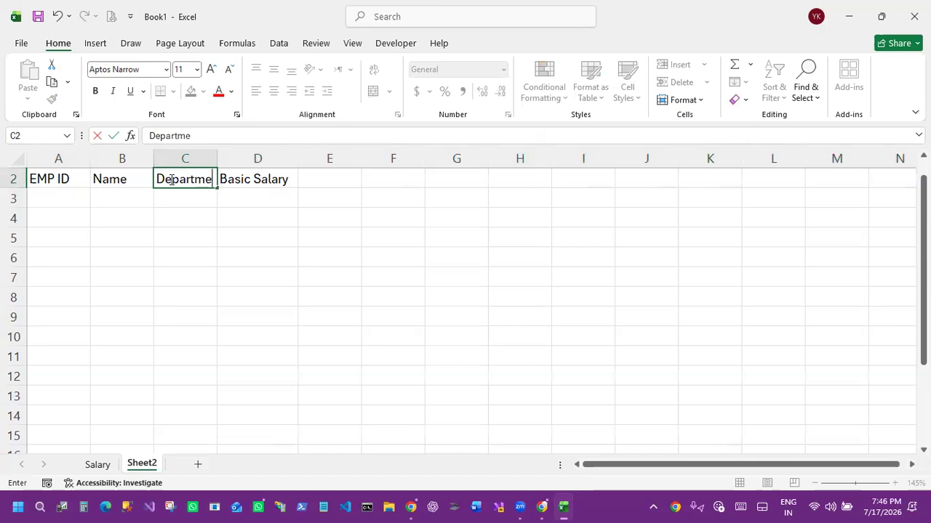
type("nt")
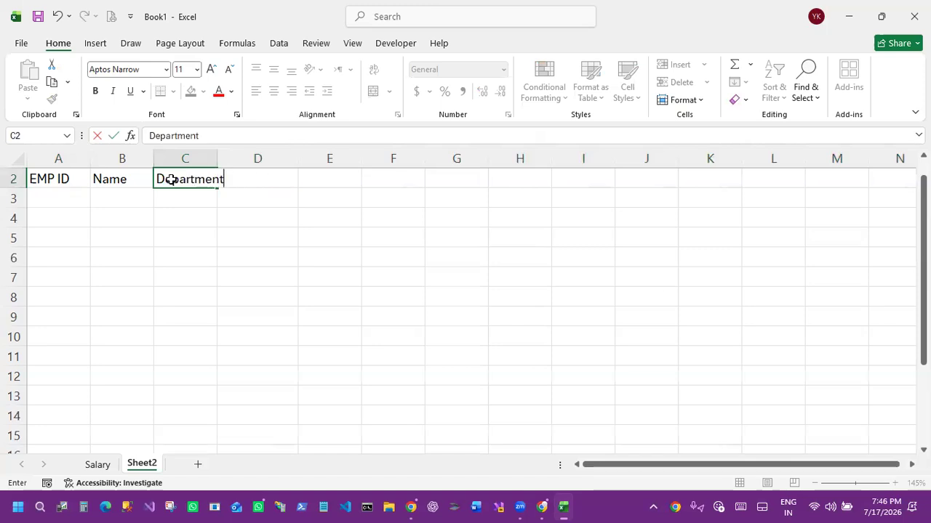
key("Tab")
type("Designat")
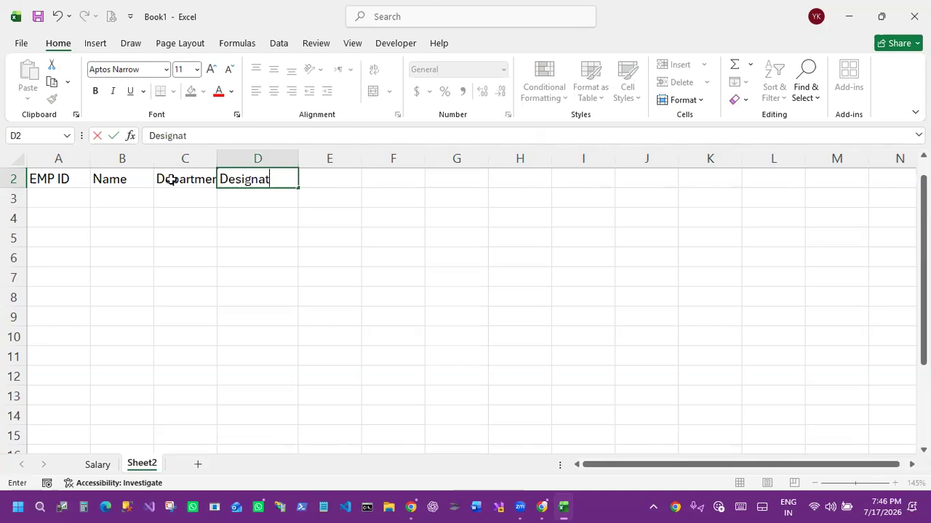
type("ion")
key("Tab")
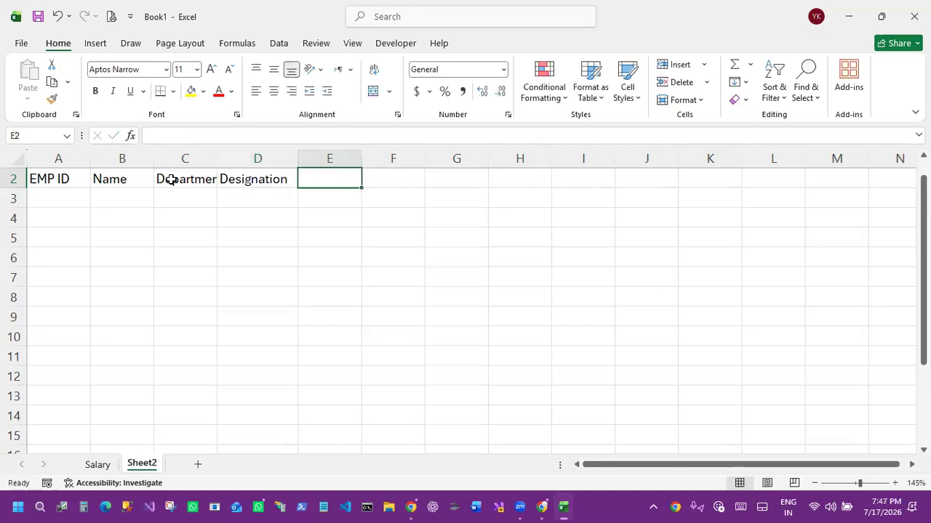
Step: Enter the heading "Basic Salary" in cell E2 and fit the widths of columns C and E to their headings
type("B")
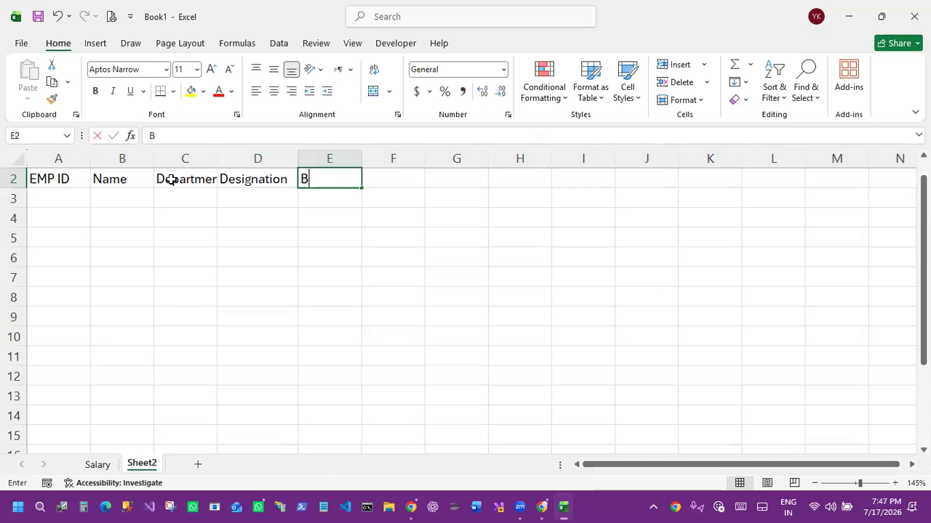
type("asic Sl")
key("BackSpace")
type("alary")
key("Tab")
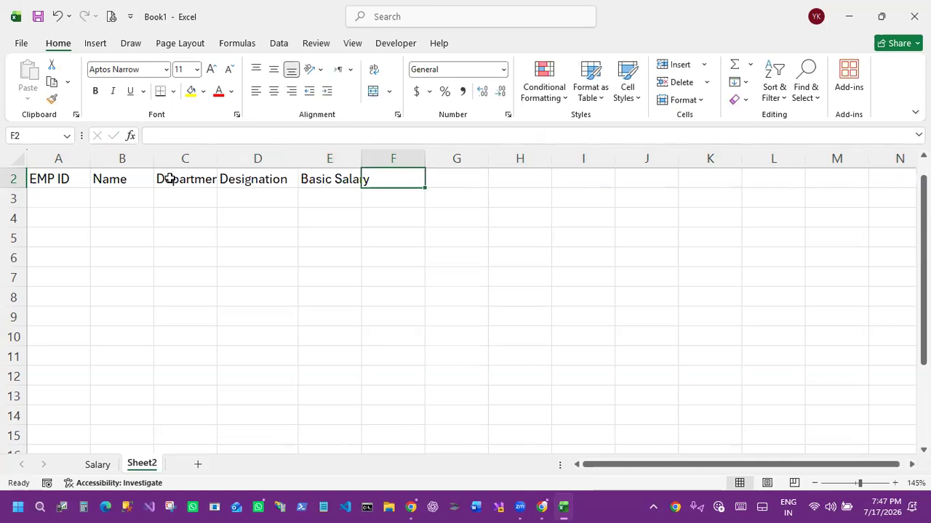
double_click(217, 158)
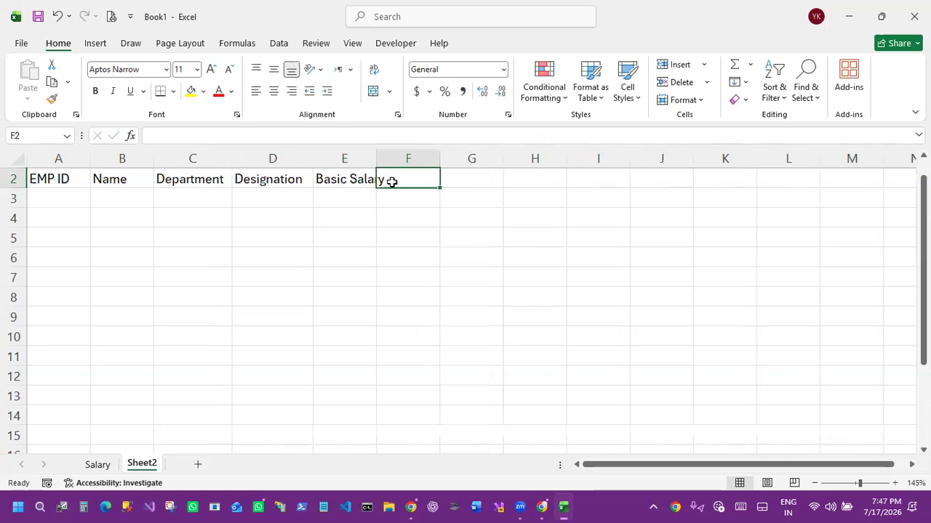
double_click(377, 154)
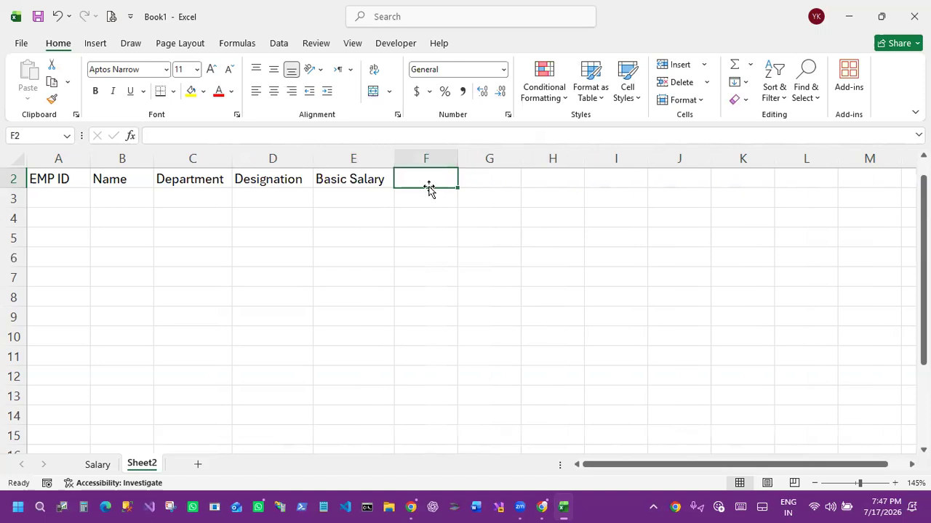
Step: Enter the headings "HRA", "TA", "DA", "Bonus" and "OverTime" in cells F2 to J2
type("HRA")
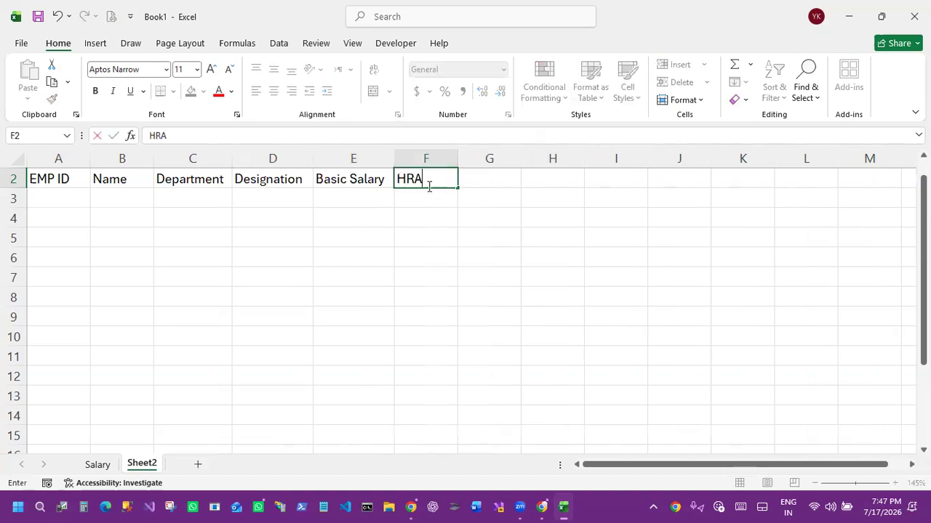
key("Tab")
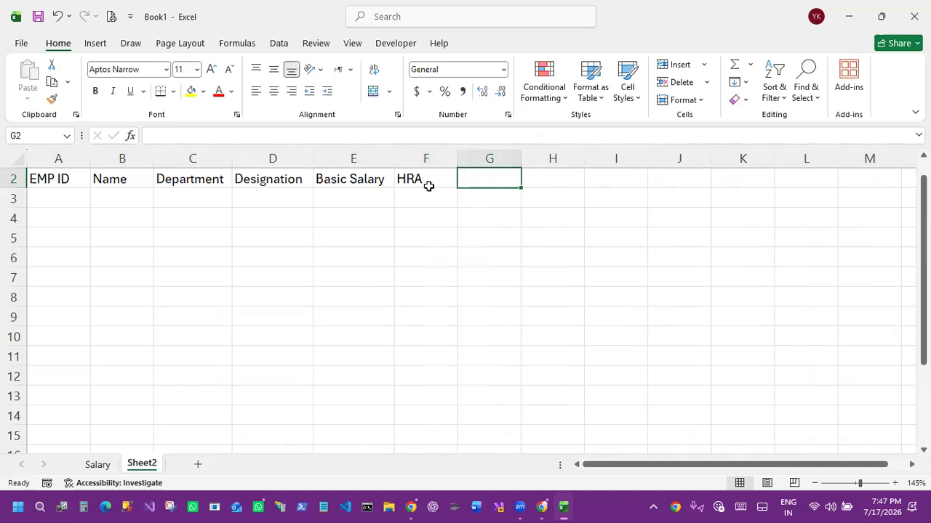
type("TA")
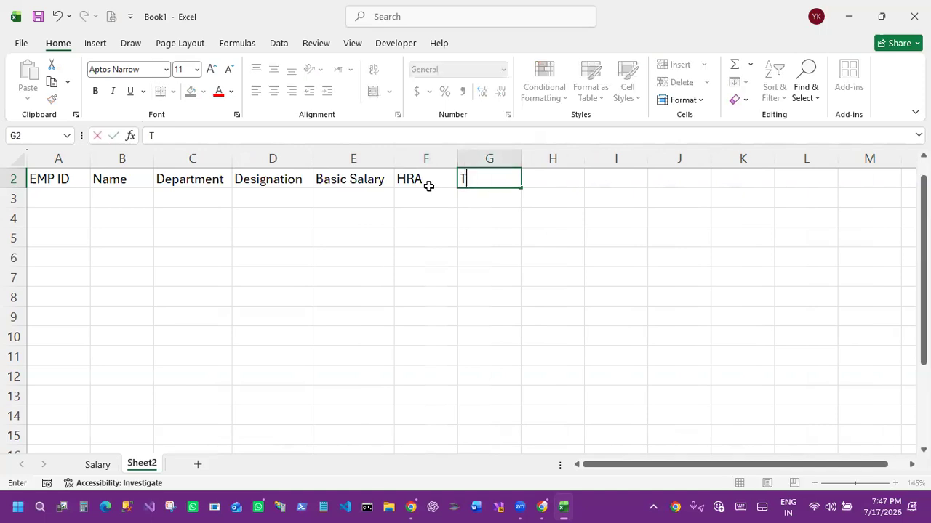
key("Tab")
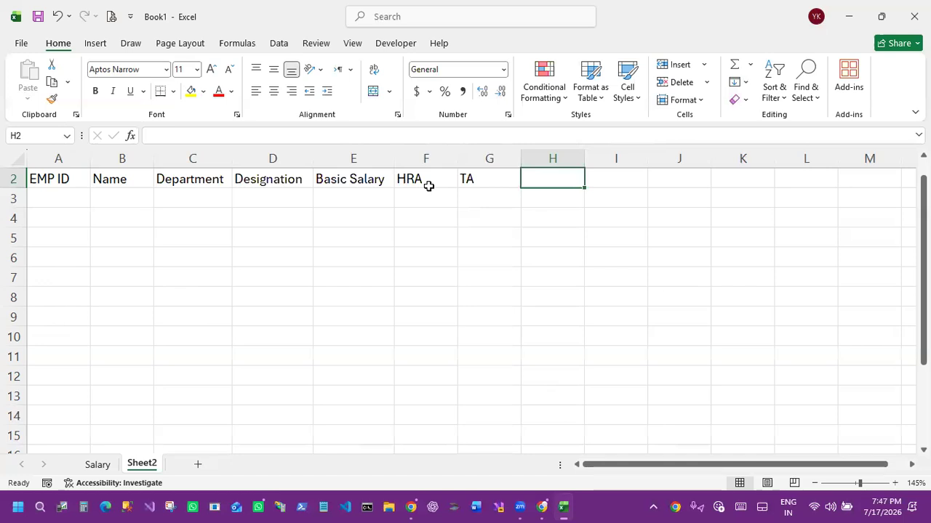
type("DA")
key("Tab")
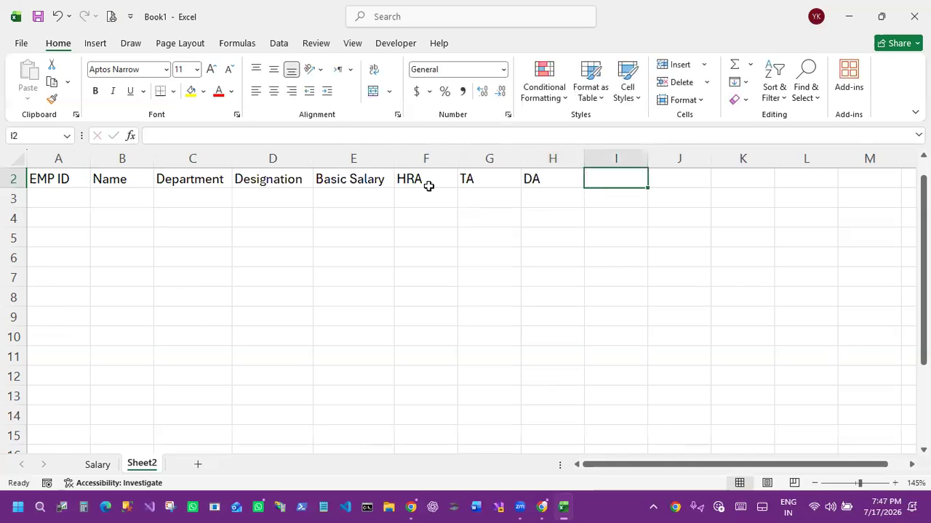
type("Bonus")
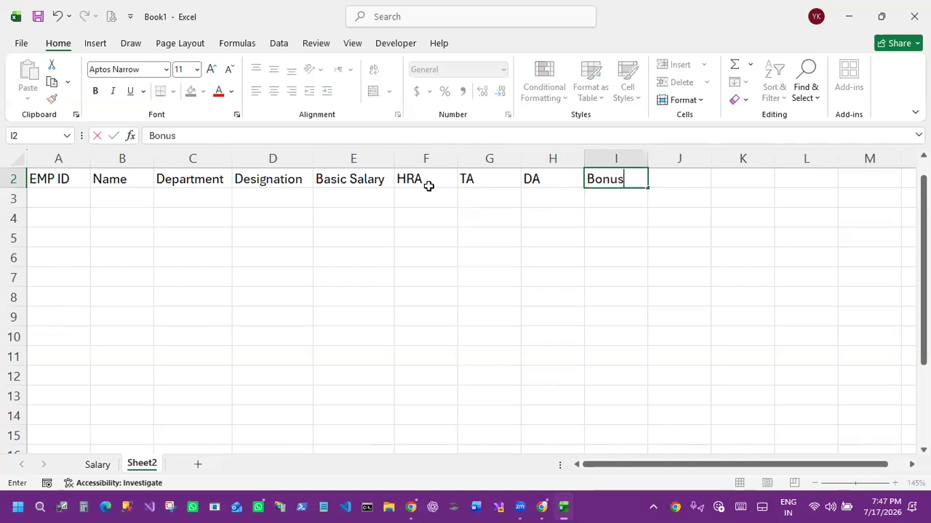
key("Tab")
type("Ov")
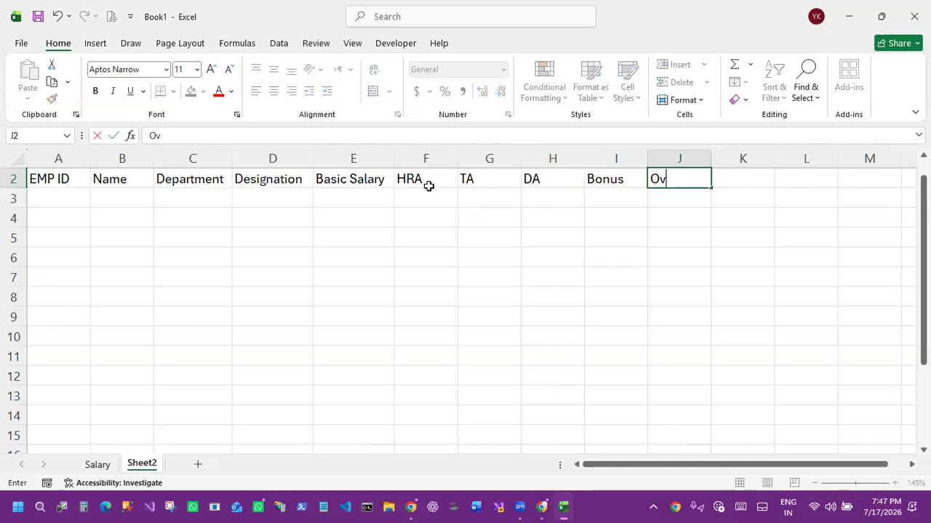
type("erTime")
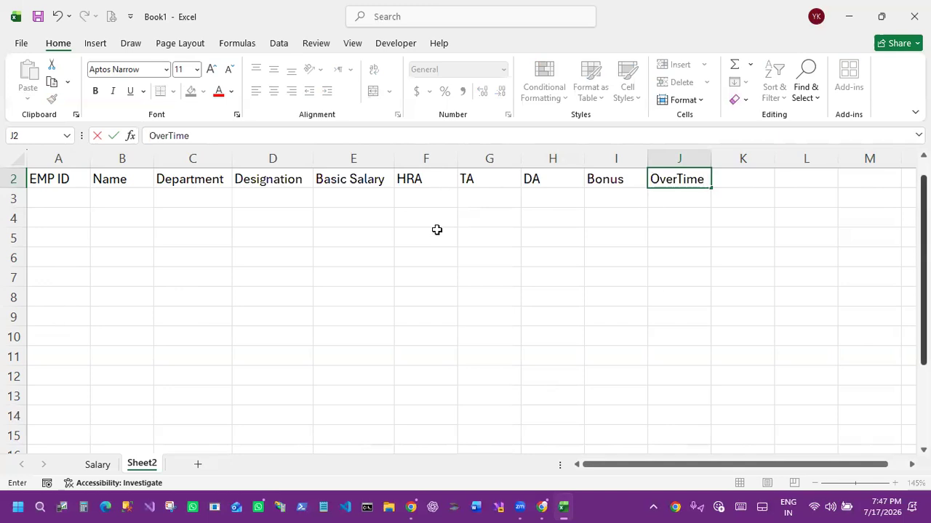
left_click(469, 237)
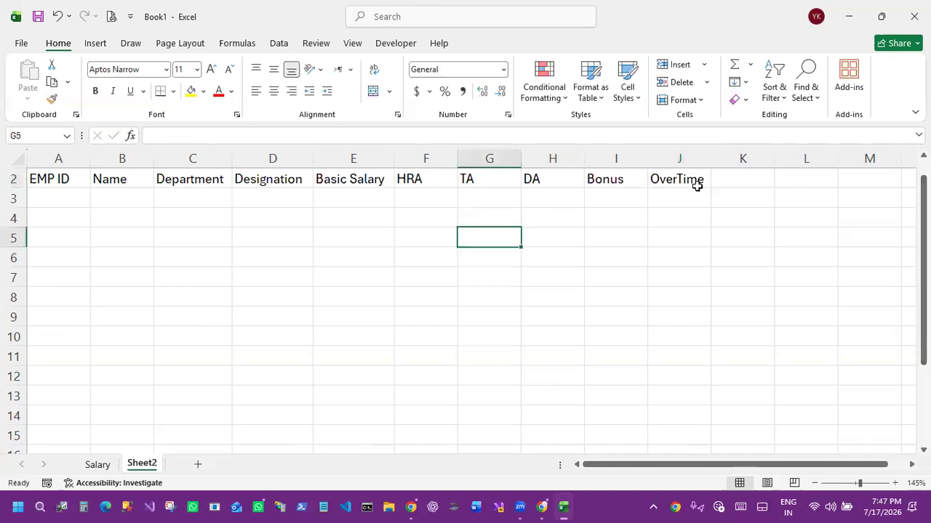
Step: Enter the headings "Education" in cell K2 and "Medical" in cell L2
left_click(381, 181)
left_click(452, 180)
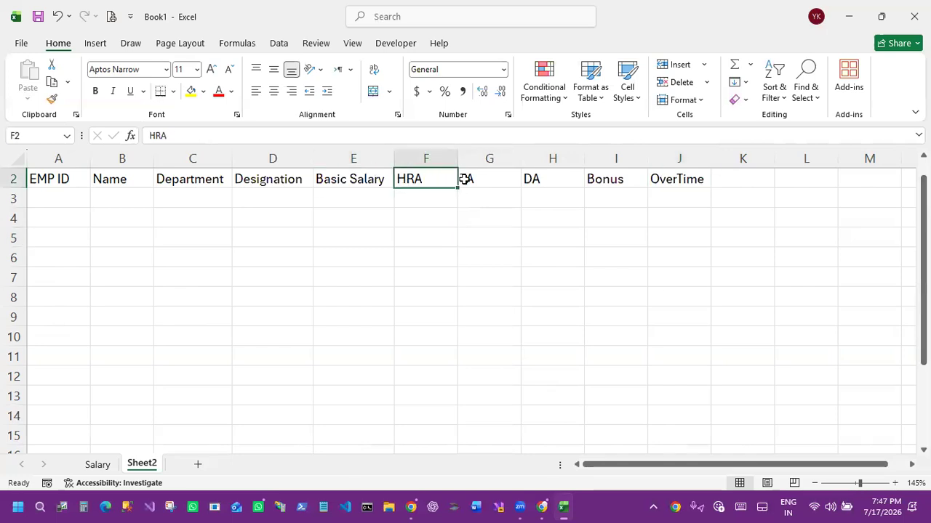
left_click(511, 181)
left_click(741, 179)
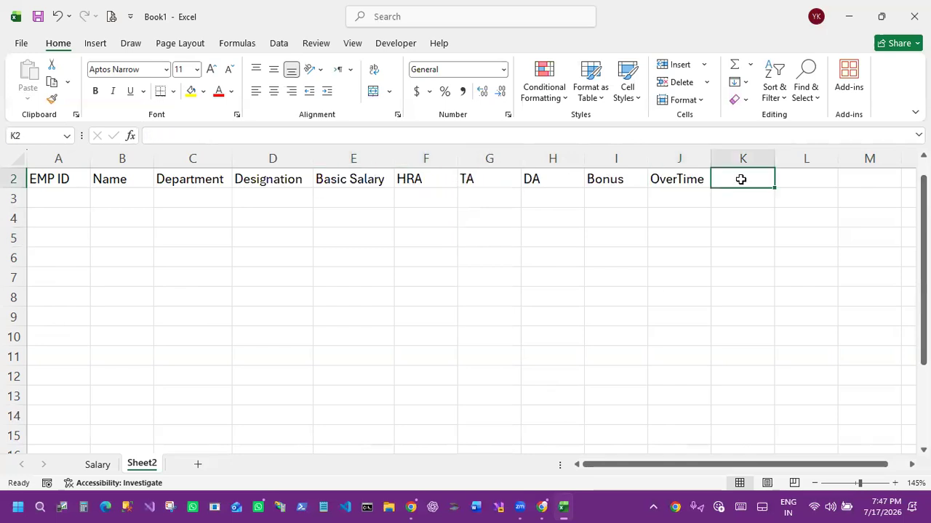
type("Education")
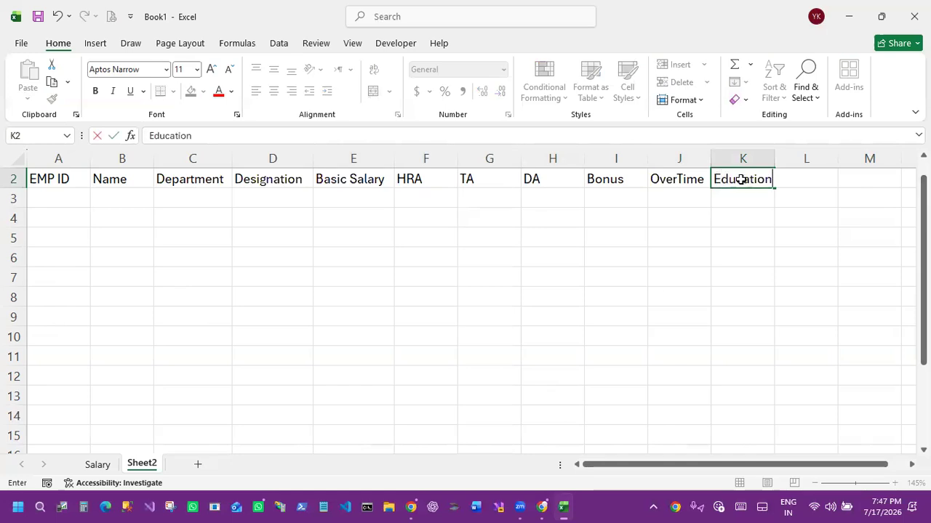
key("Tab")
type("Medical")
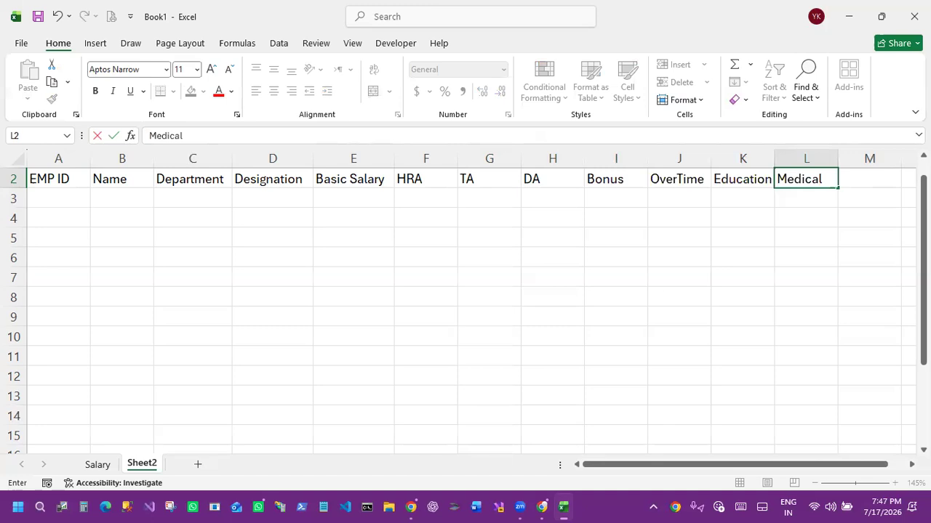
key("alt+Tab")
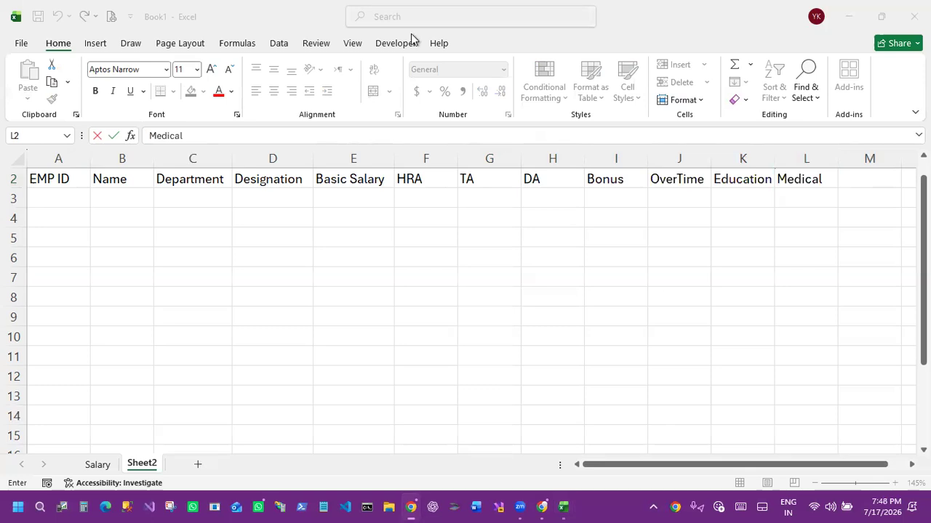
left_click(803, 192)
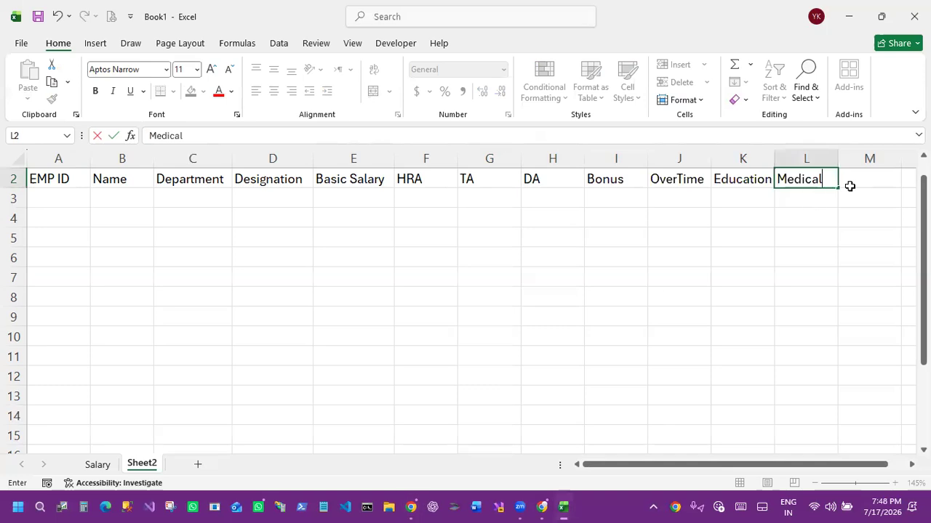
key("Return")
key("Up")
key("Right")
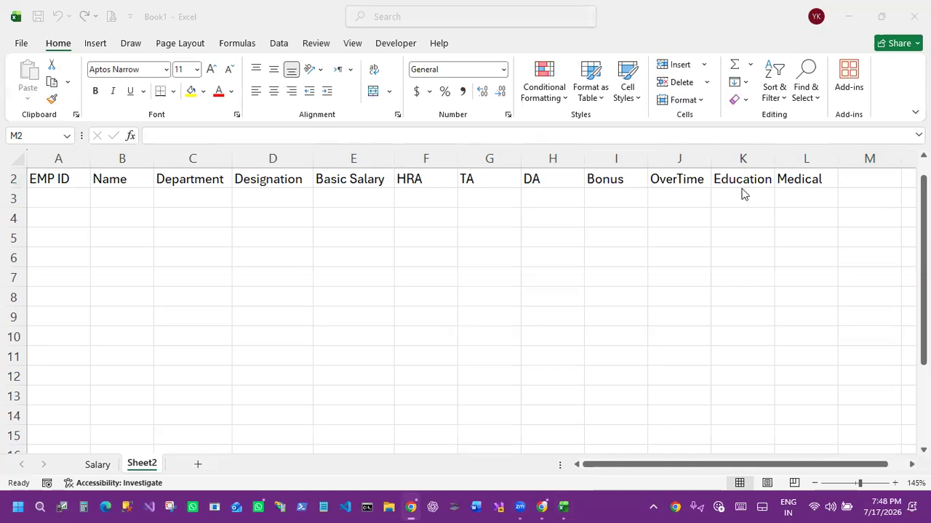
left_click(865, 180)
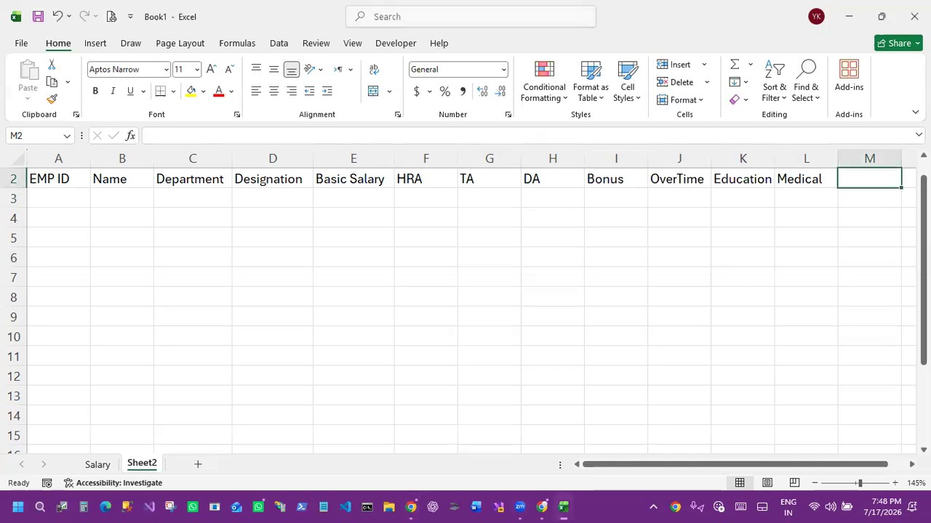
key("Right")
key("Right")
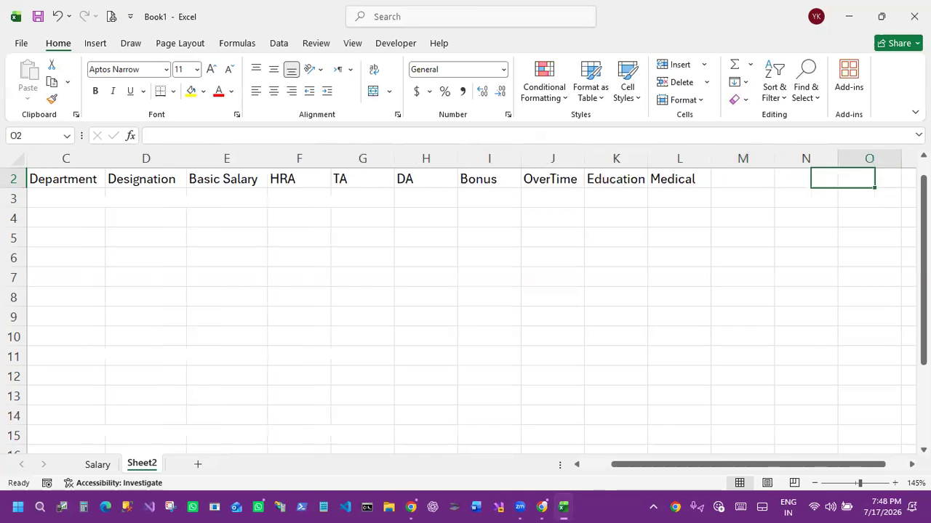
key("Right")
key("Right")
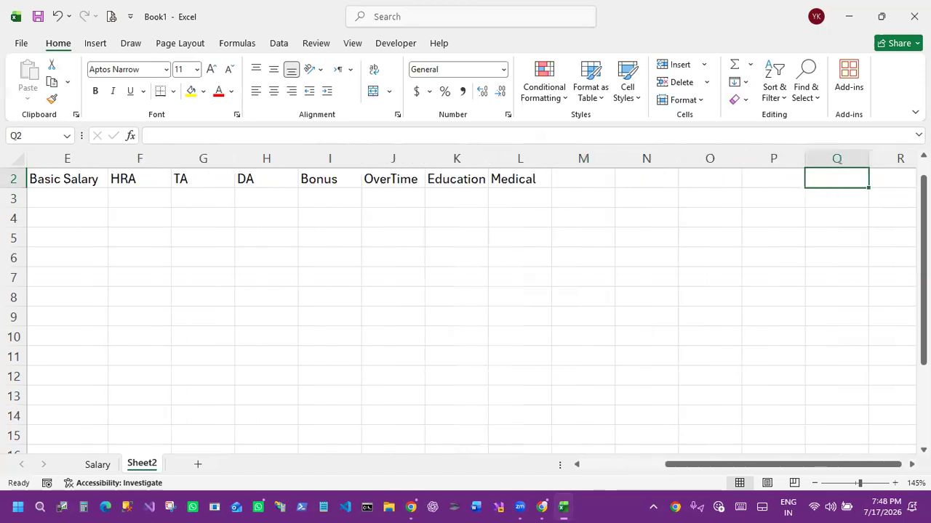
key("alt+Tab")
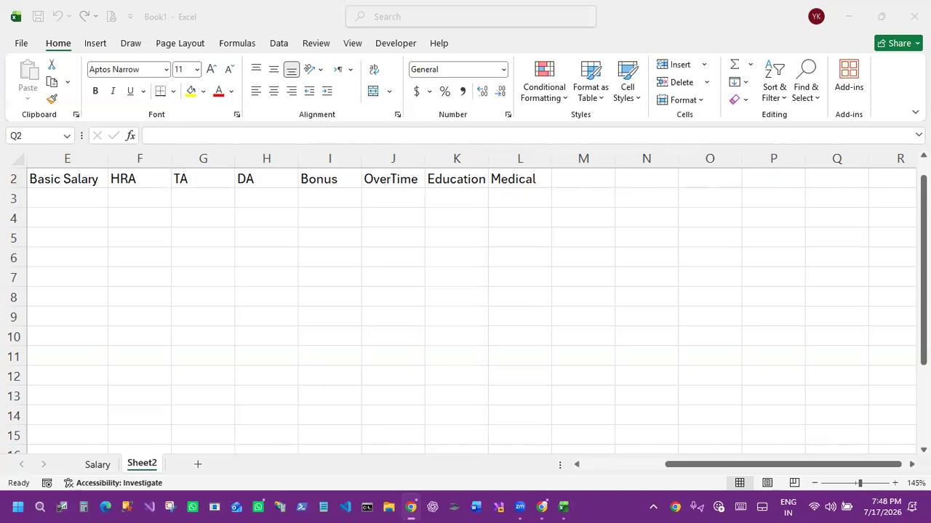
left_click(130, 182)
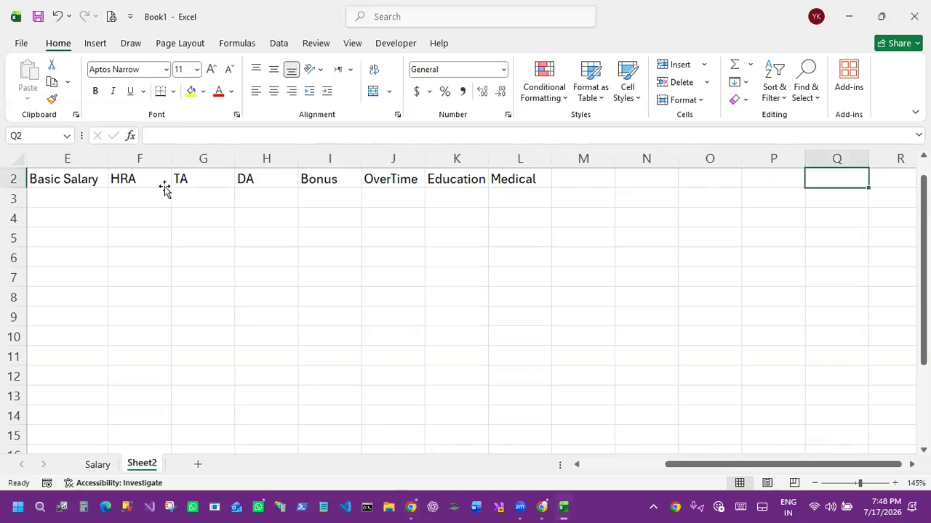
left_click(165, 186)
key("Home")
key("Right")
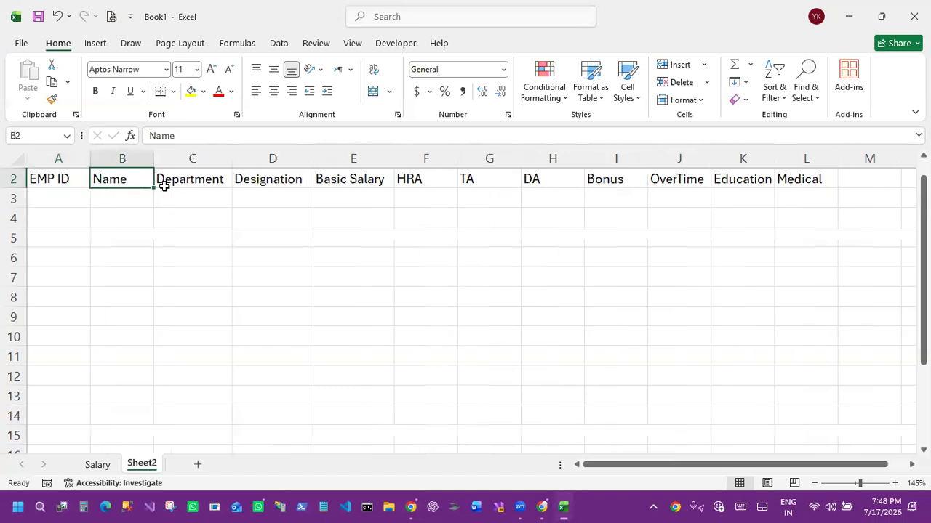
Step: Change the heading in cell B2 to "EMP_Name" and fit column B's width to it
left_click(165, 136)
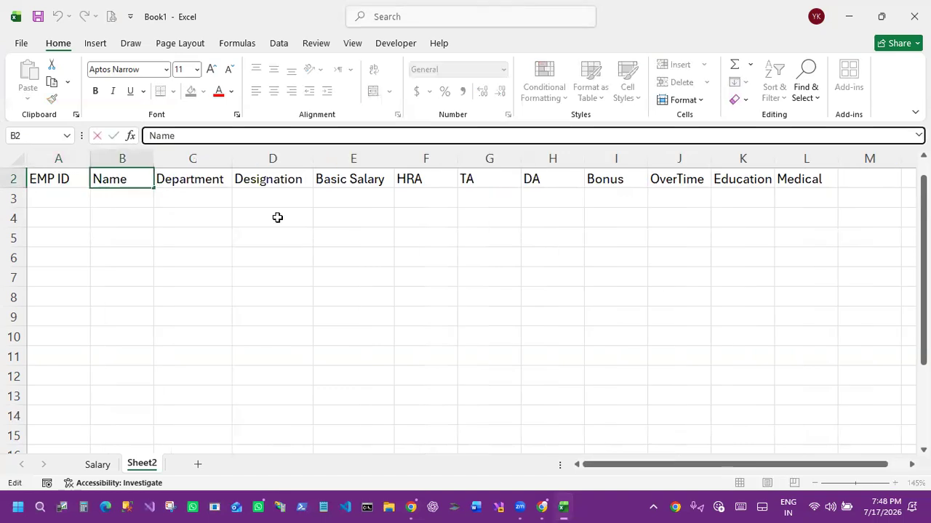
type("EMP_")
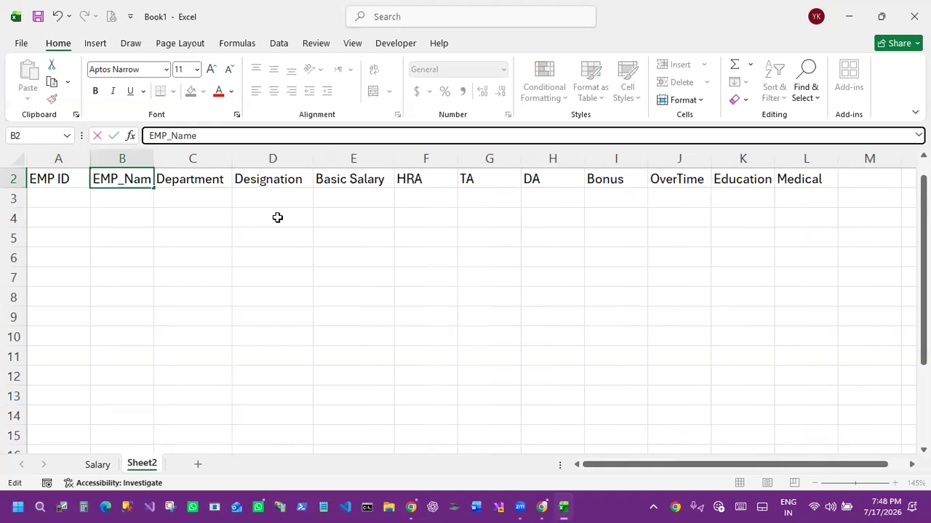
left_click_drag(303, 268, 297, 263)
left_click_drag(155, 157, 153, 153)
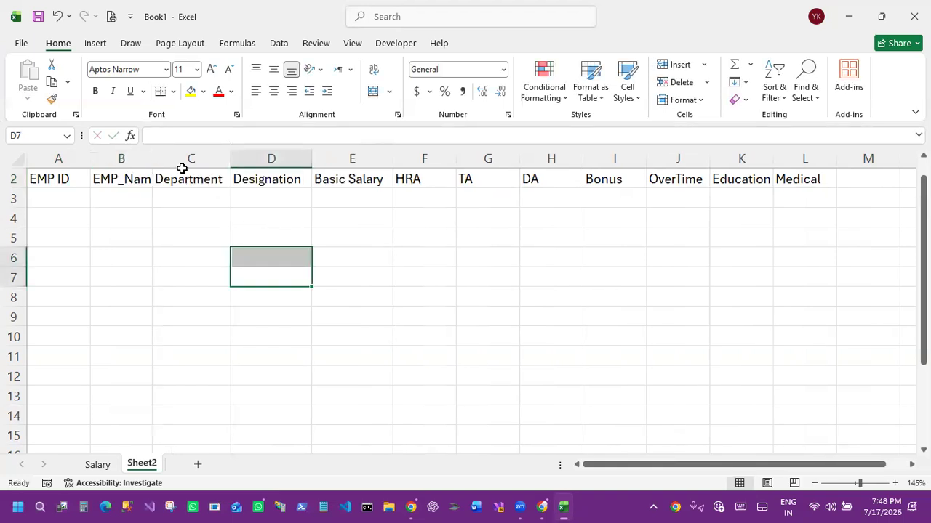
double_click(153, 159)
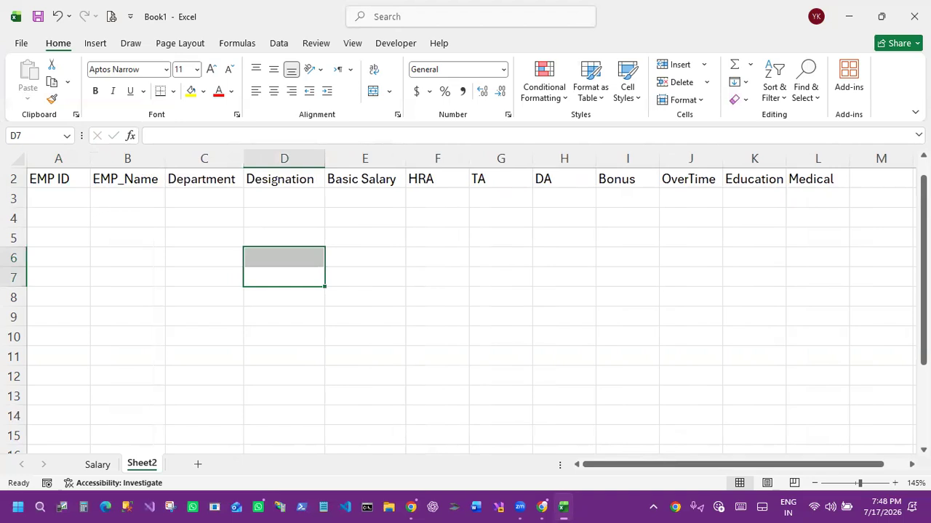
Step: Replace the heading in cell E2 with "Total Days" and the one in F2 with "Paid Days"
left_click(297, 187)
left_click(397, 179)
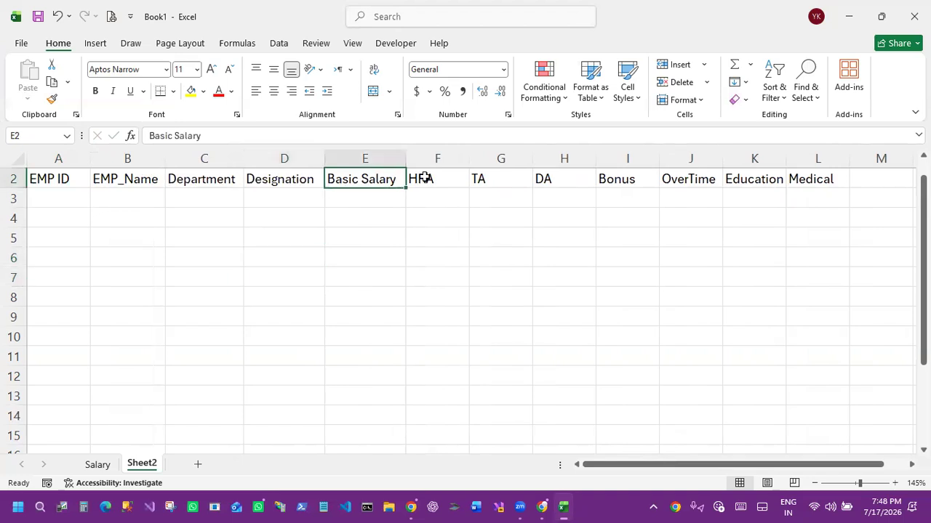
left_click(464, 179)
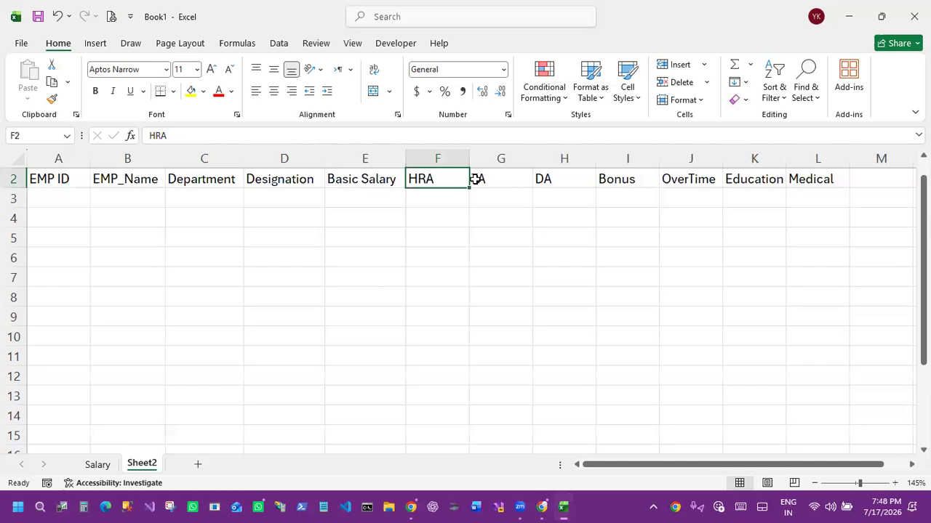
left_click(355, 181)
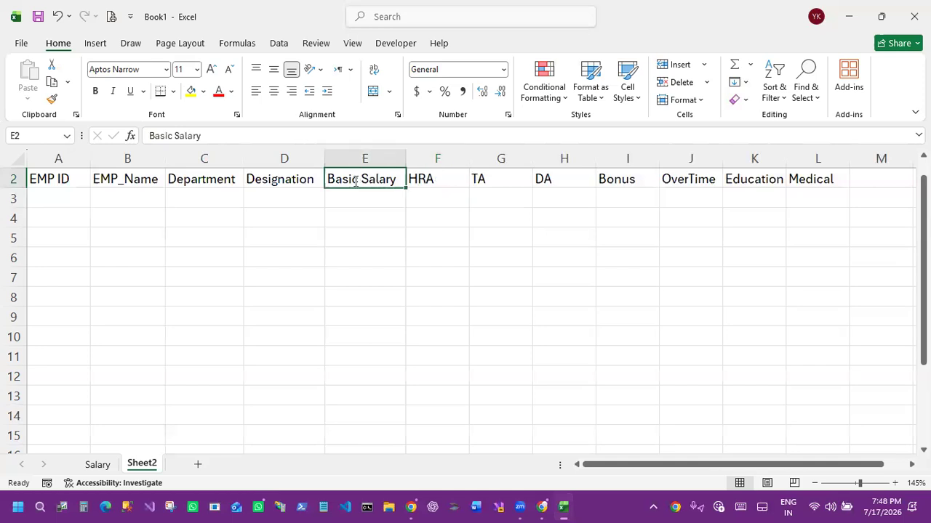
type("Total Days")
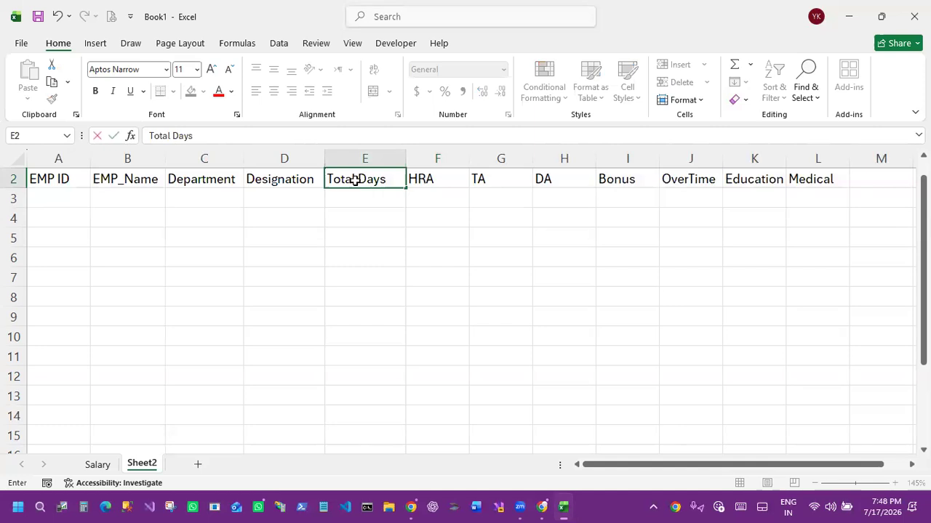
key("Tab")
type("Paoi")
key("BackSpace")
key("BackSpace")
type("id Days")
key("Tab")
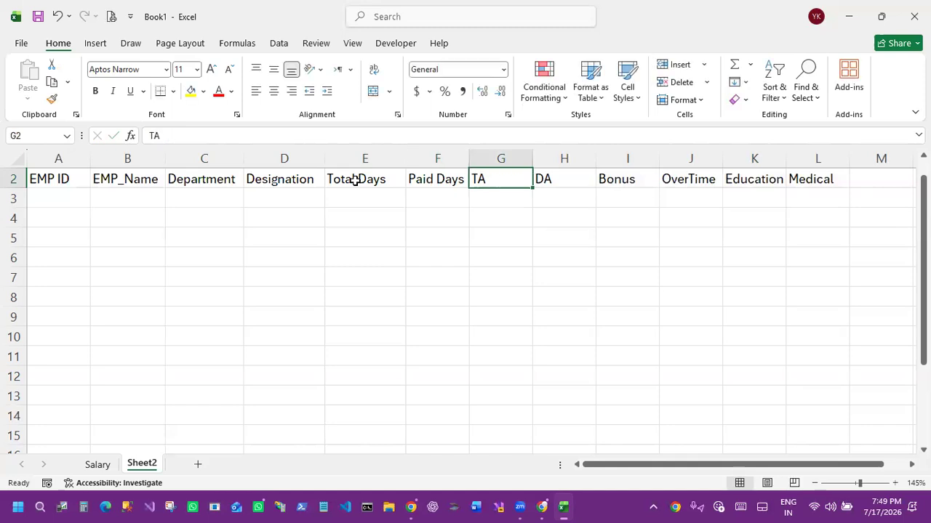
Step: Replace the headings in cells G2 to I2 with "Basic Salary", "HRA" and "Conveyance"
type("Bas8")
key("BackSpace")
type("ic S")
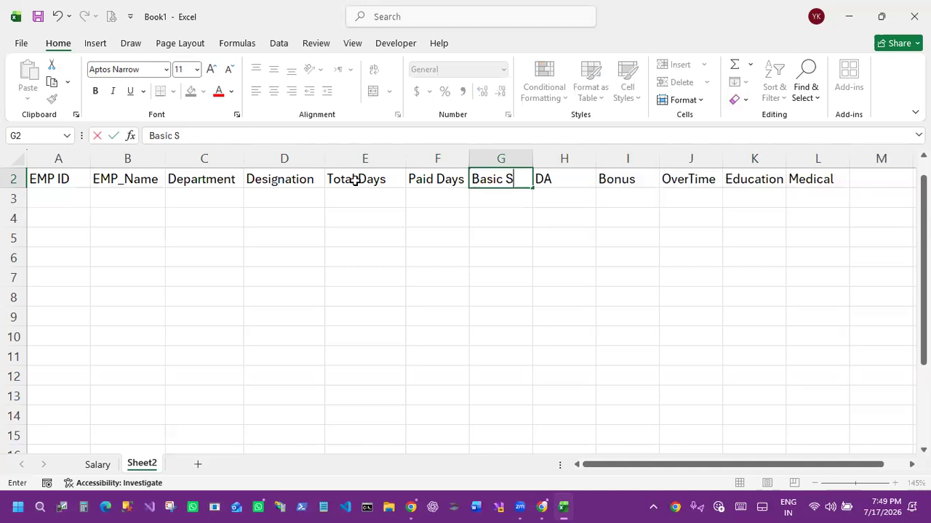
type("alary")
key("Tab")
type("HRA")
key("Tab")
type("Conveyance")
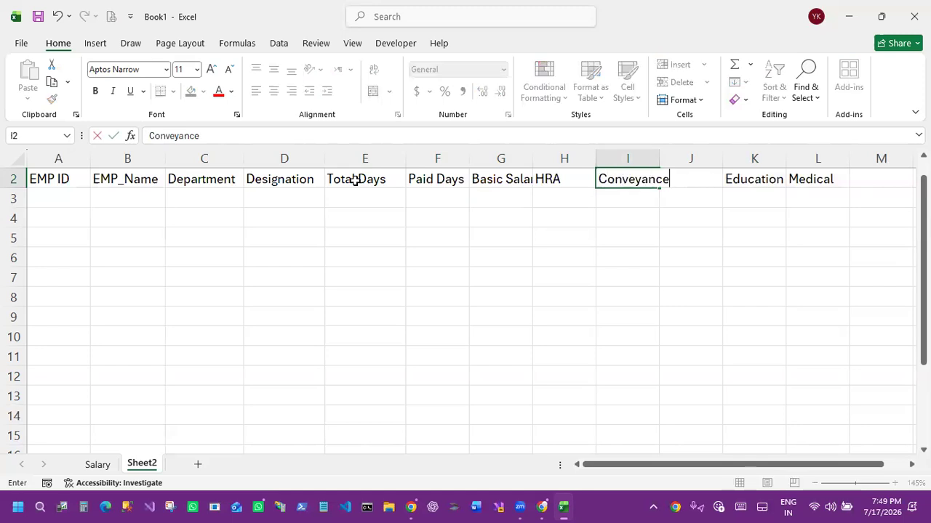
key("Tab")
Step: Replace the heading in cell J2 with one for the special allowance
type("A")
key("BackSpace")
type("Spe")
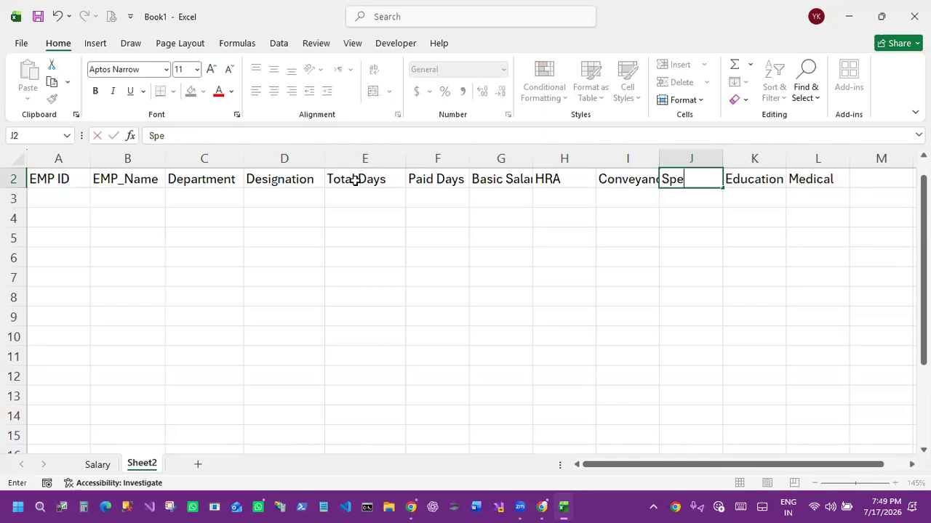
type("cial Allowa")
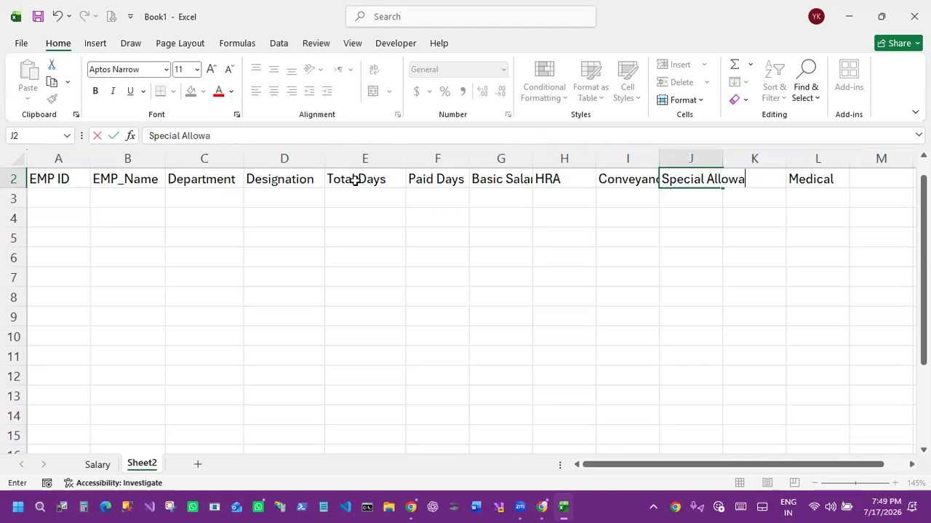
key("Tab")
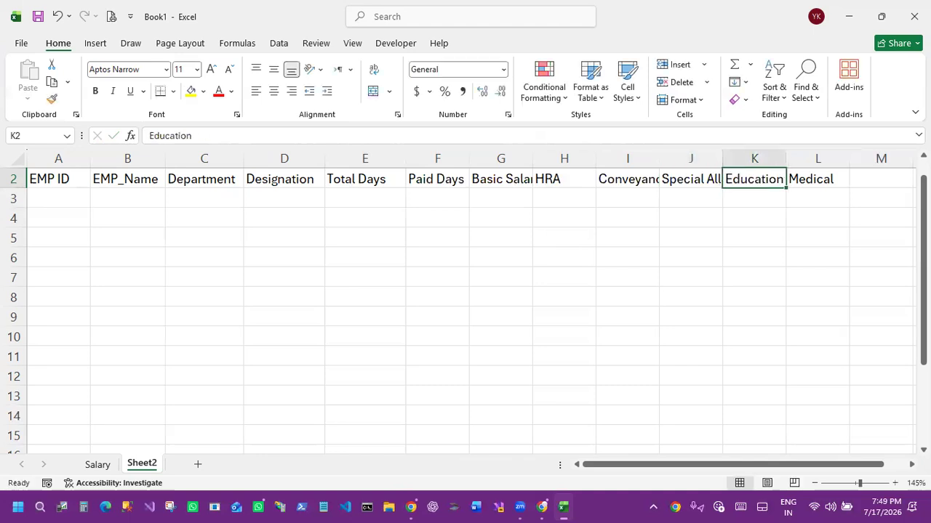
Step: Replace the heading in cell K2 with "Over Times" and the one in L2 with "Bonus / Incentive"
key("alt+Tab")
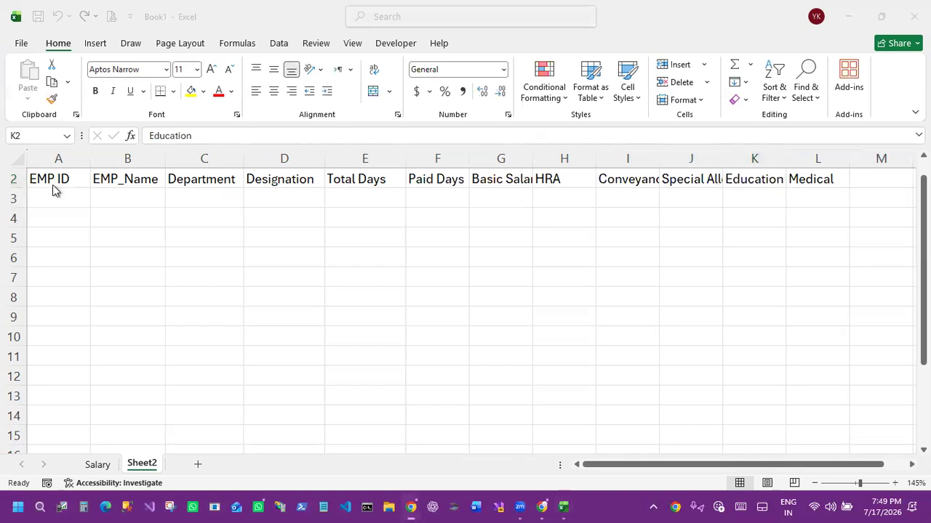
left_click(746, 178)
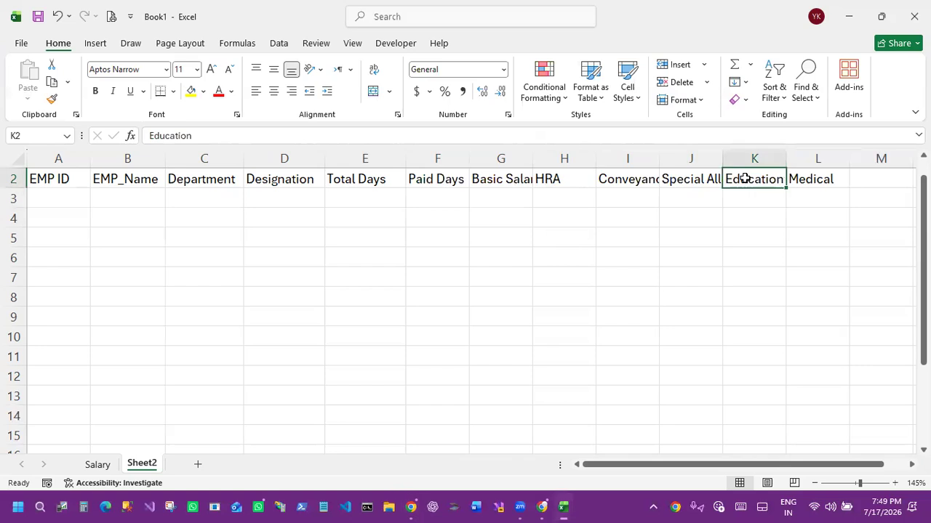
type("Over Times")
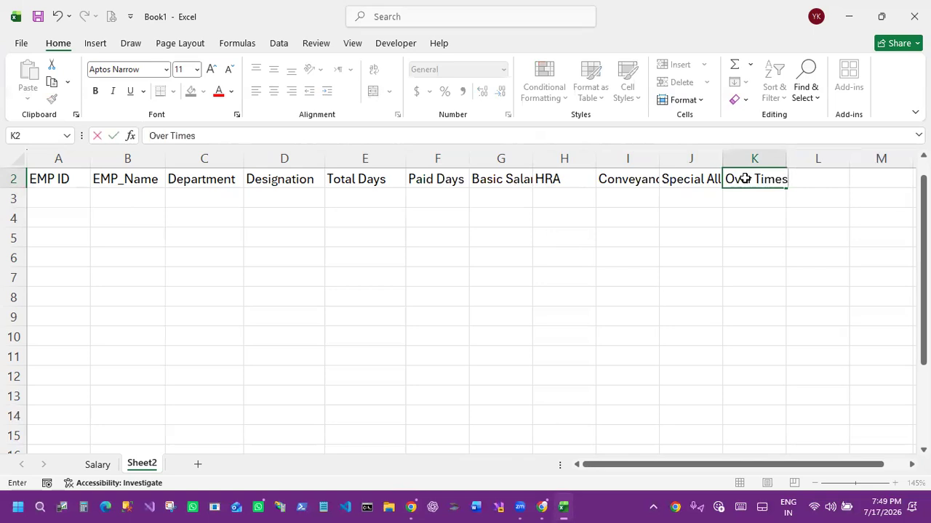
key("Tab")
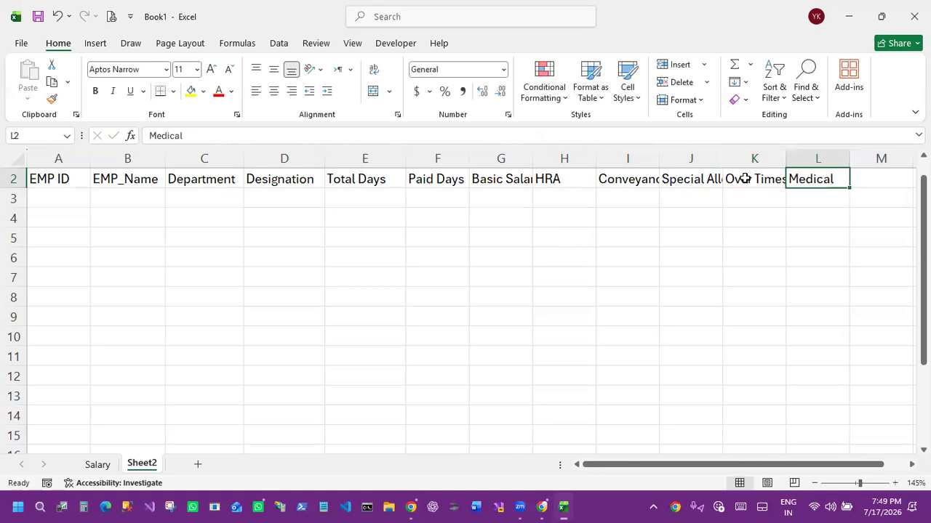
type("Bonus / Incentive")
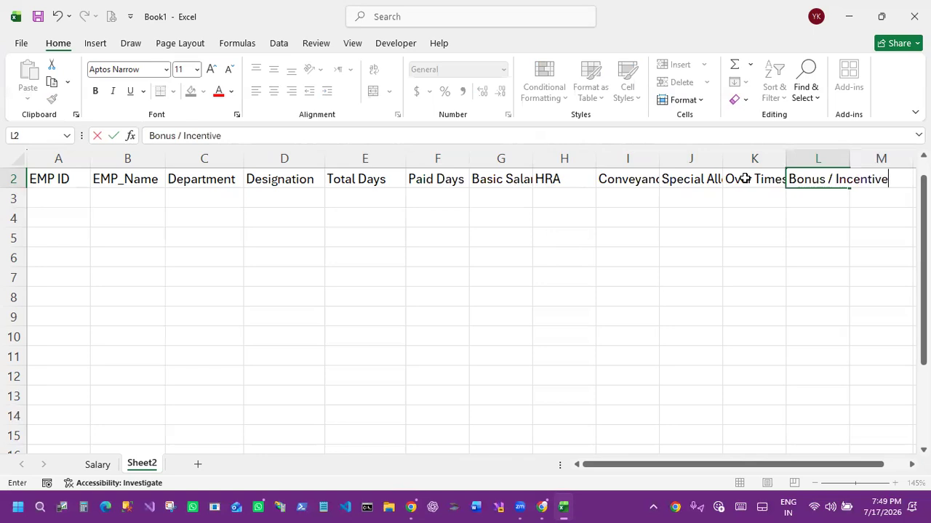
key("Tab")
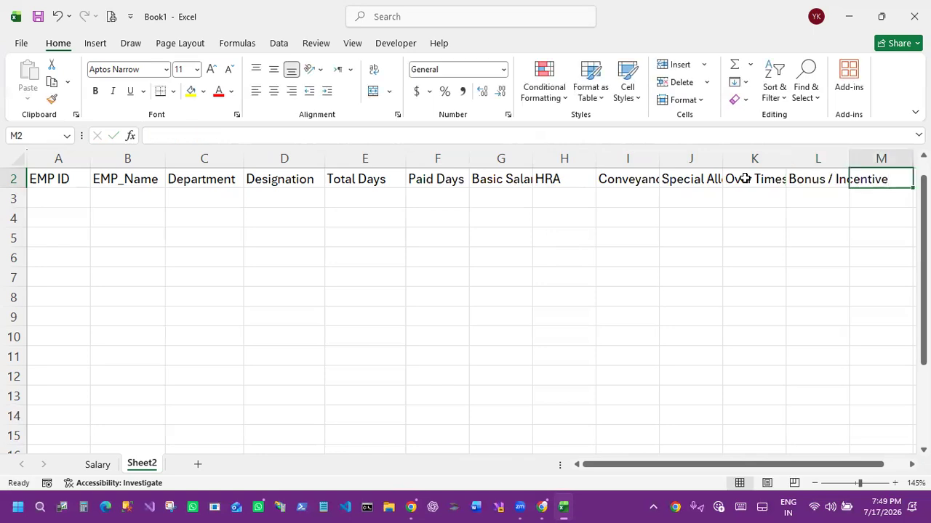
Step: Enter the heading "Gross Earning" in cell M2 and widen columns L and M to fit their headings
type("Gross")
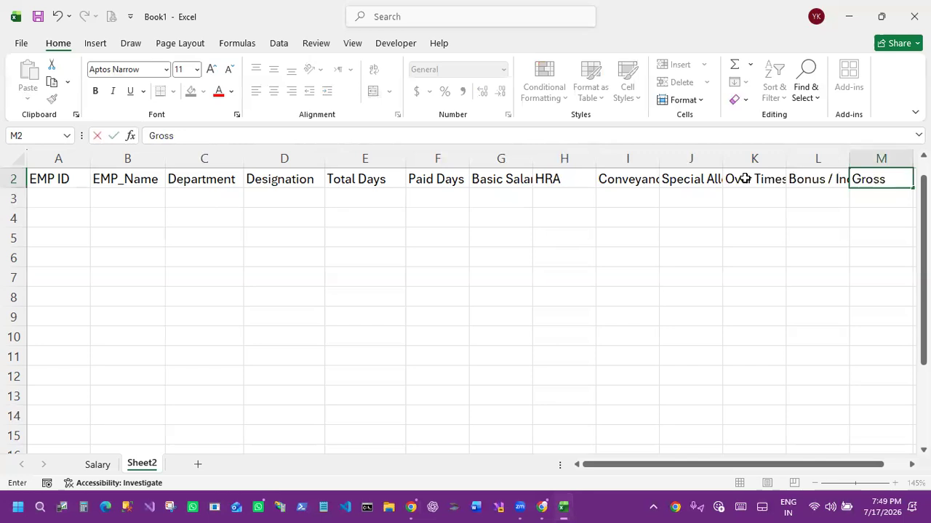
type(" Earning")
key("Tab")
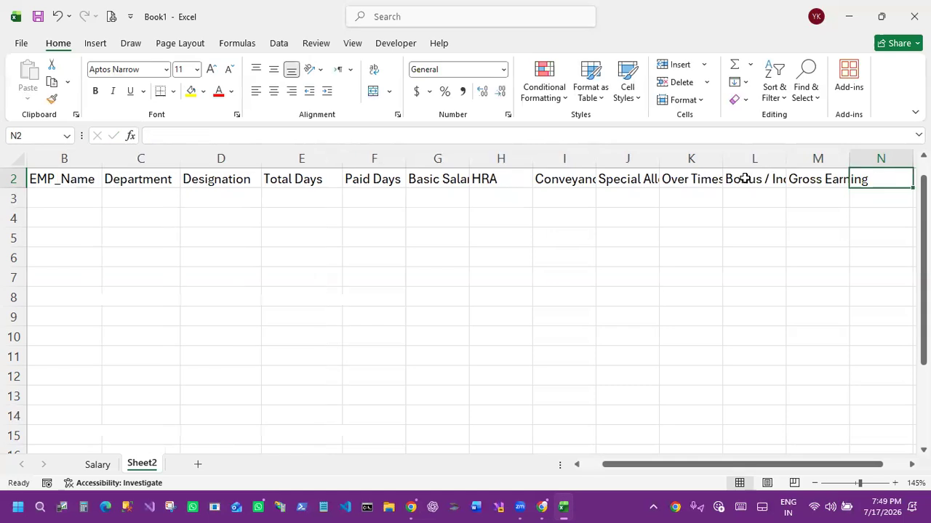
key("Tab")
left_click_drag(711, 158, 759, 158)
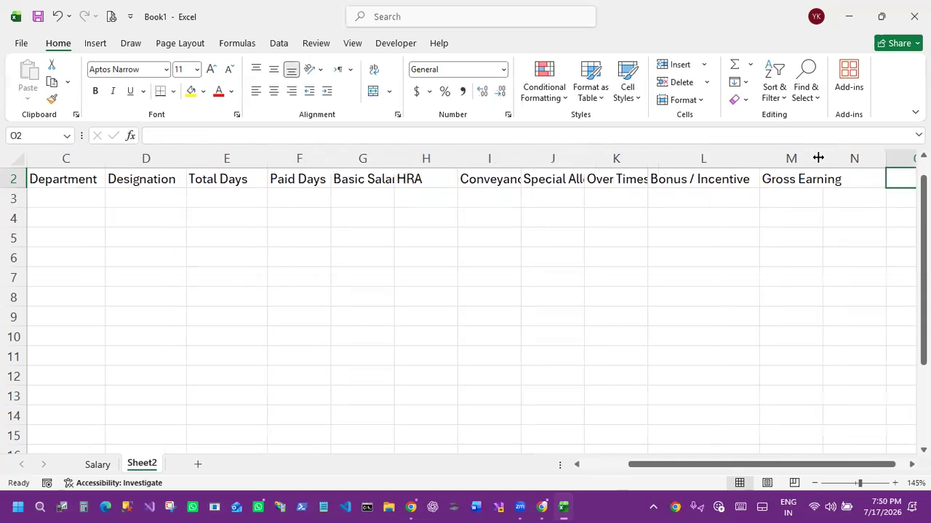
Step: Enter the deduction headings "PF" in cell N2 and "ESI" in cell O2
left_click(912, 464)
left_click(911, 465)
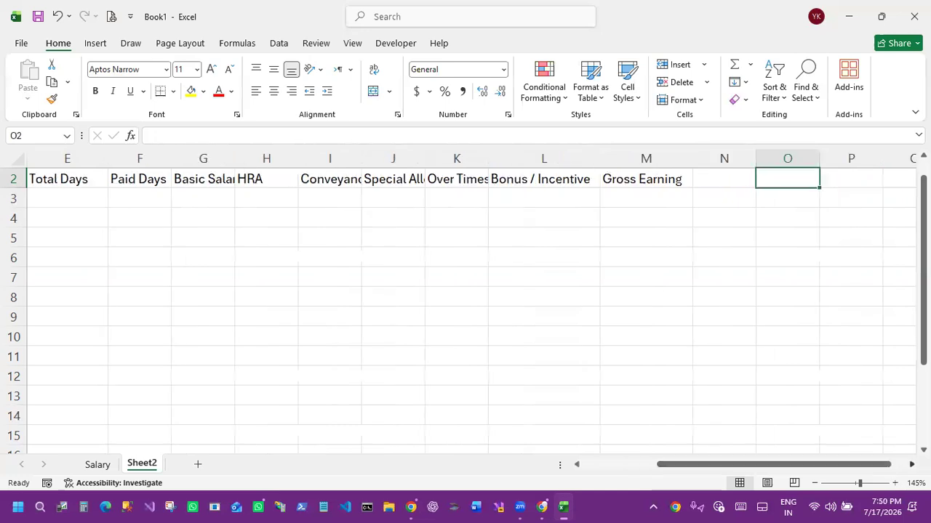
scroll(642, 214, "right", 3)
left_click(511, 181)
type("PF")
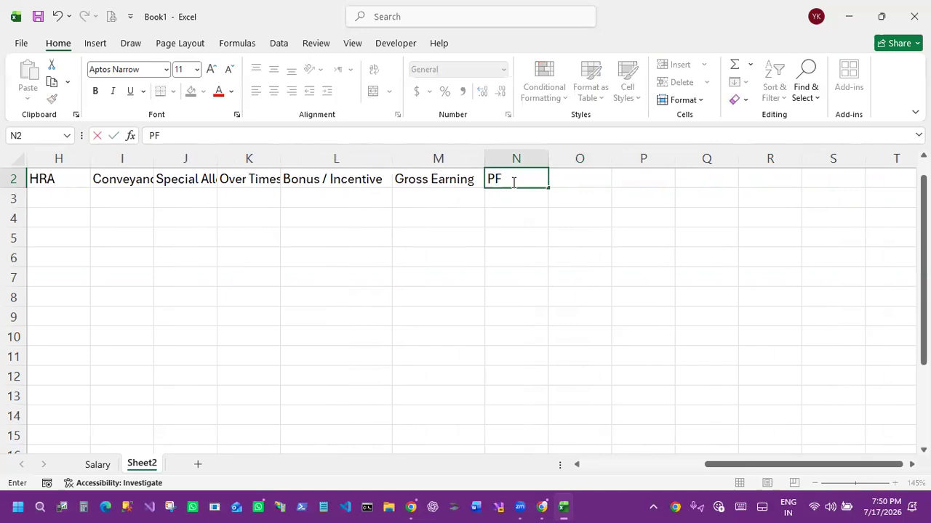
key("Tab")
type("ESI")
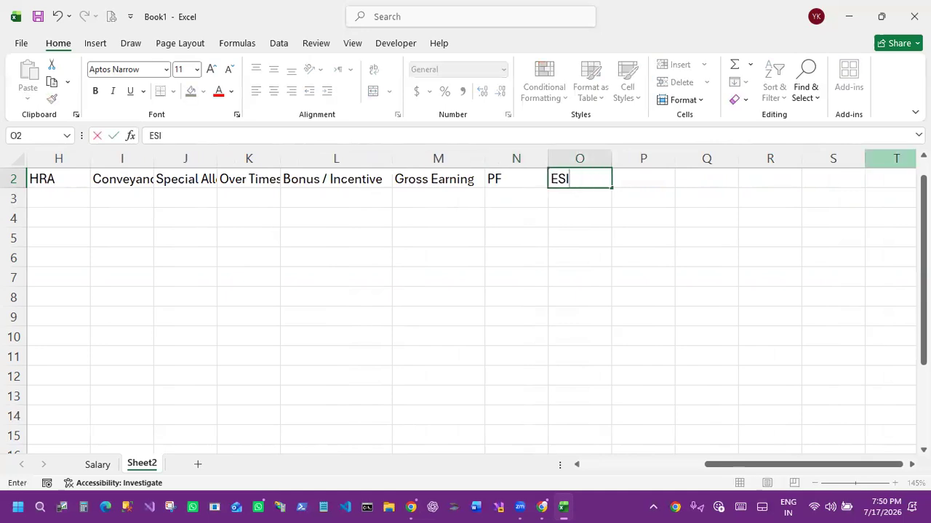
key("alt+Tab")
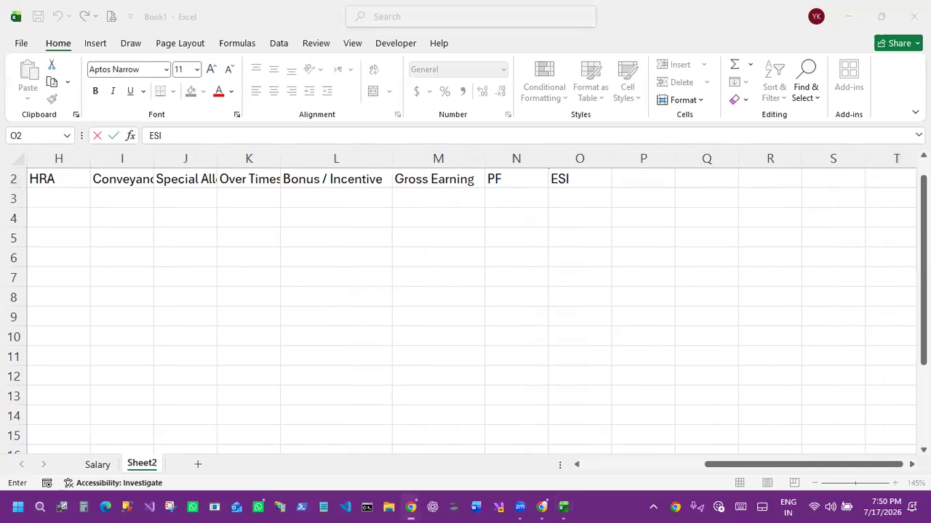
key("alt+Tab")
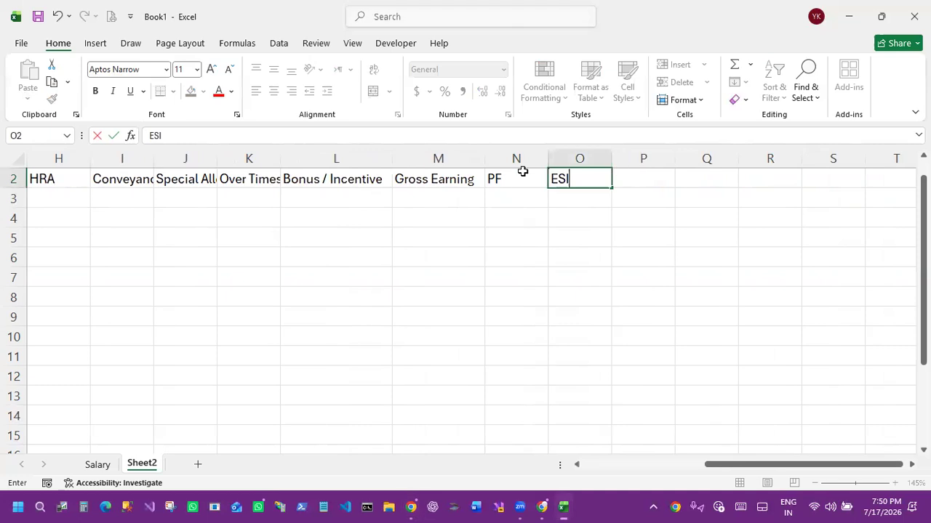
key("Tab")
Step: Enter the headings "Tax" in cell P2 and "TDS" in cell Q2
type("Tax")
key("Tab")
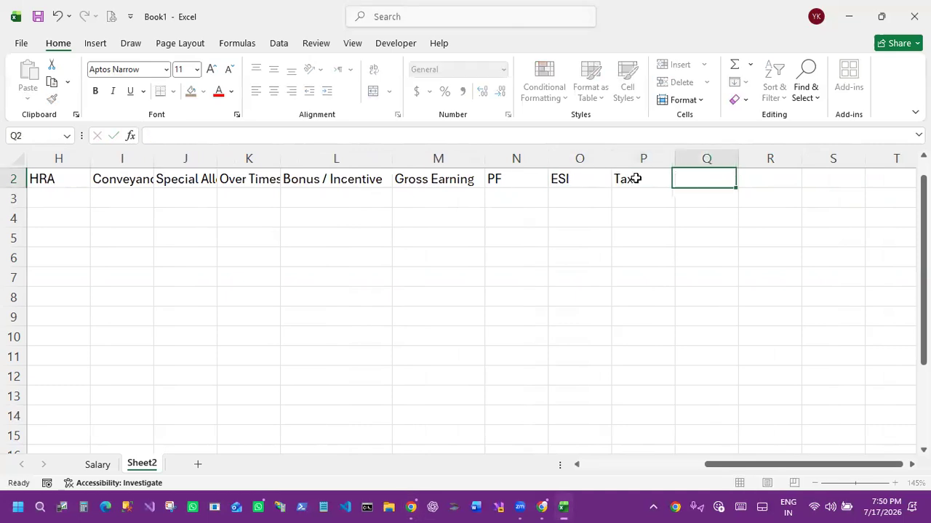
type("TDS")
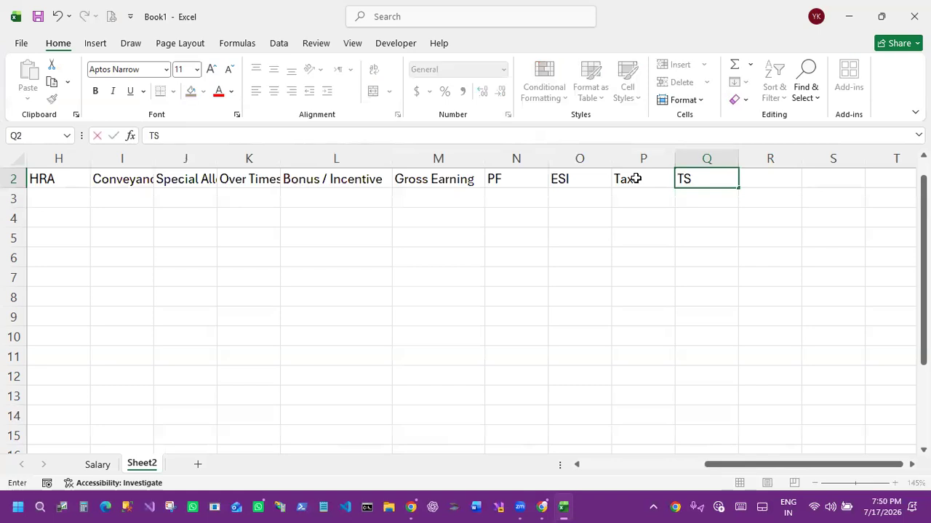
key("Tab")
Step: Enter the heading "Loan/ Advance" in cell R2 and widen column R to fit it
type("Loa")
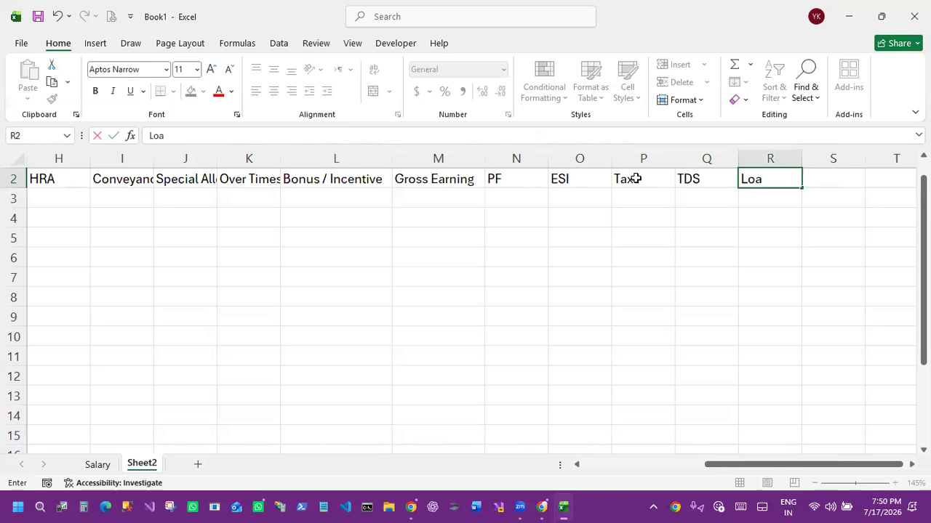
type("n/ Advance")
key("Tab")
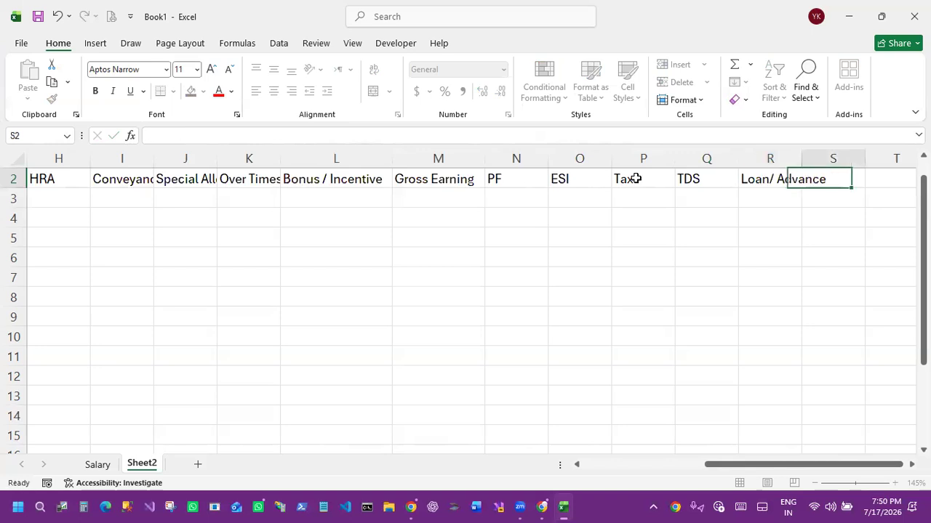
left_click_drag(801, 158, 825, 176)
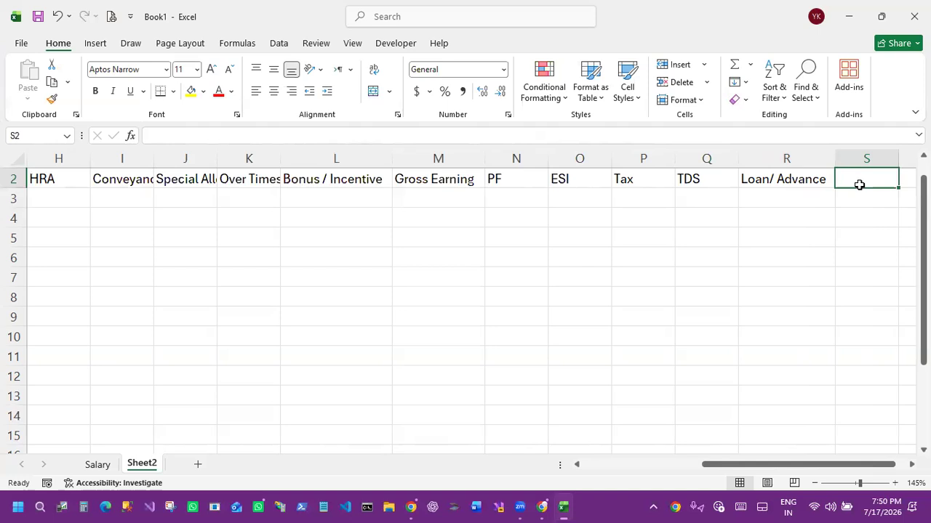
Step: Enter the headings "Other" in cell S2 and "Total Deduction" in cell T2, widening column T to fit
type("Other")
key("Tab")
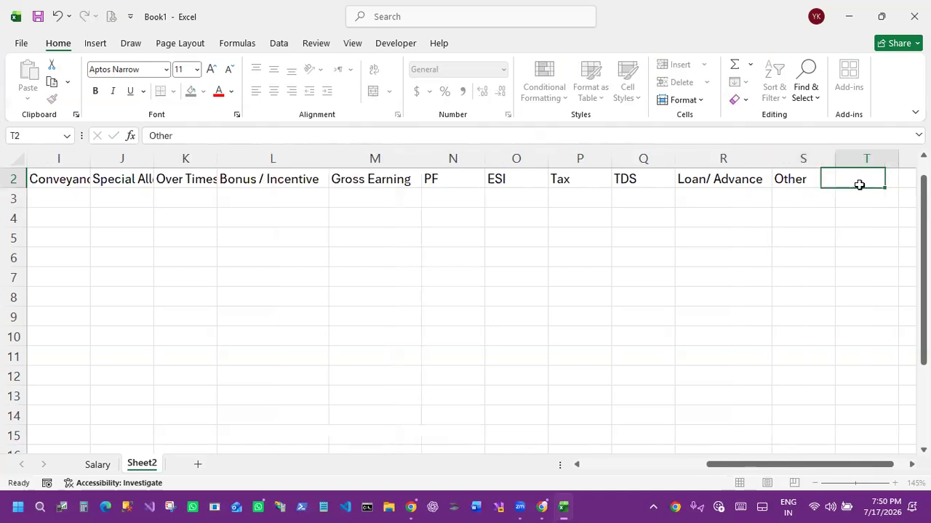
type("To")
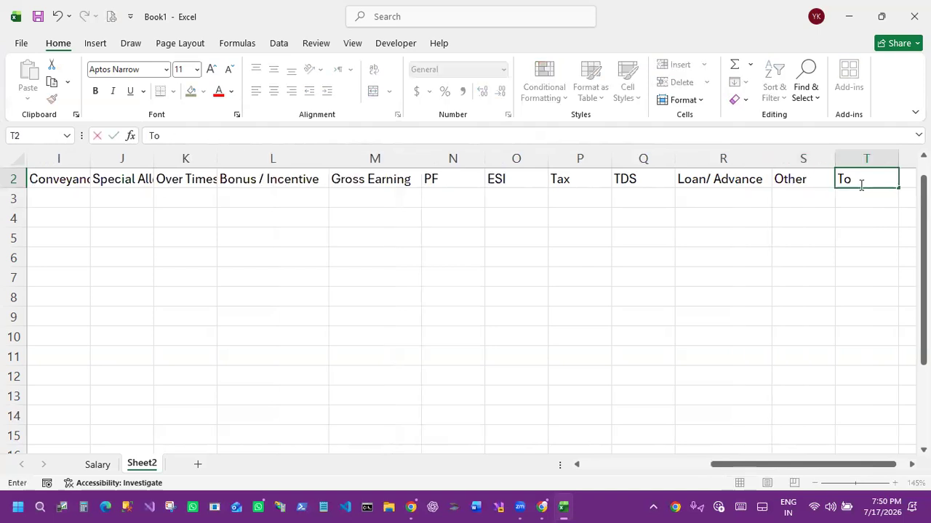
type("tal Deduc")
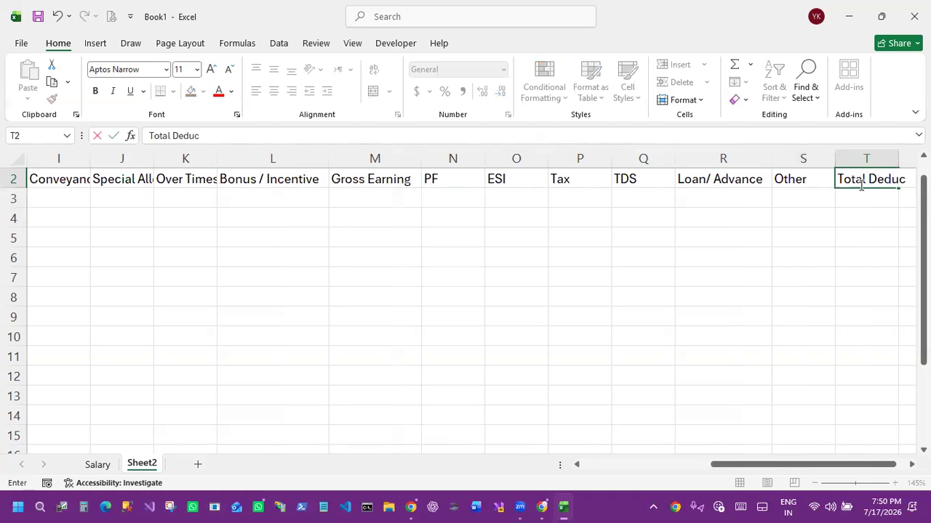
type("tion")
key("Tab")
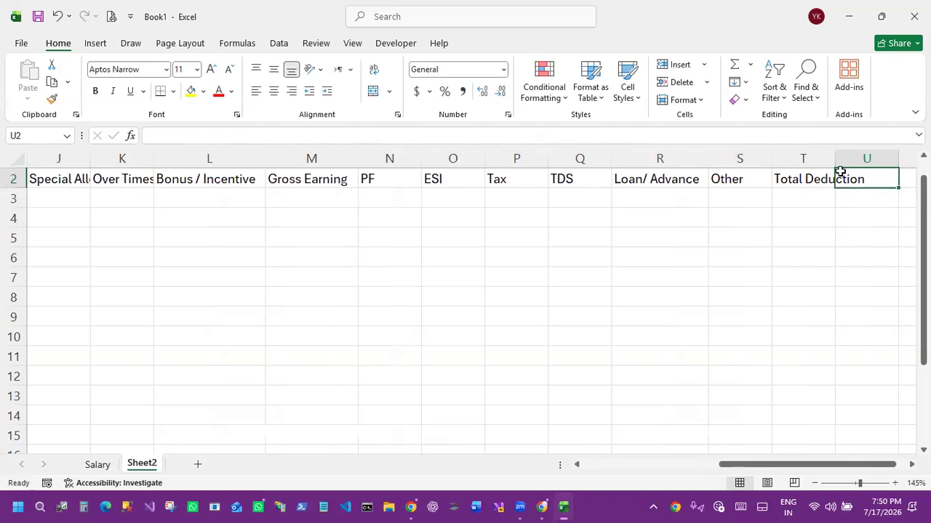
left_click_drag(837, 157, 876, 177)
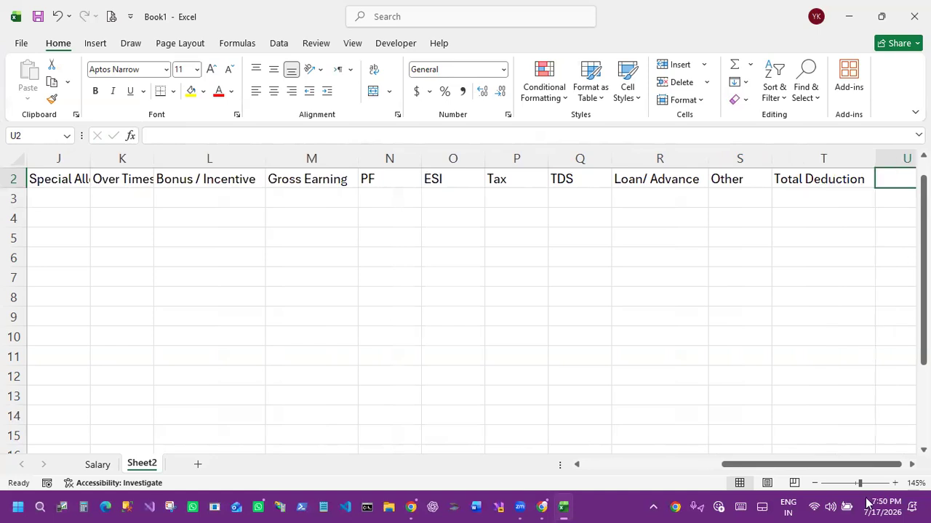
Step: Enter the heading "Net Salary" in cell U2
scroll(886, 267, "right", 1)
type("Net Sal")
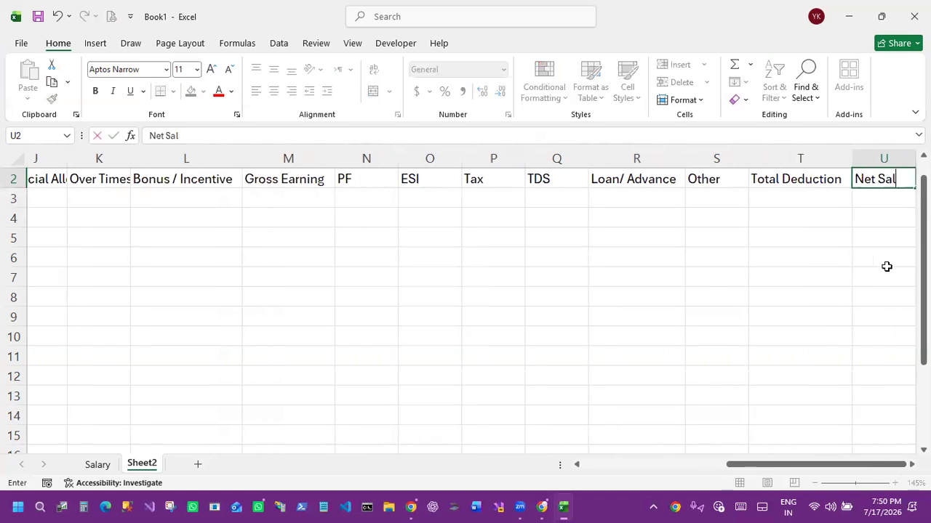
type("aryt")
key("BackSpace")
key("Tab")
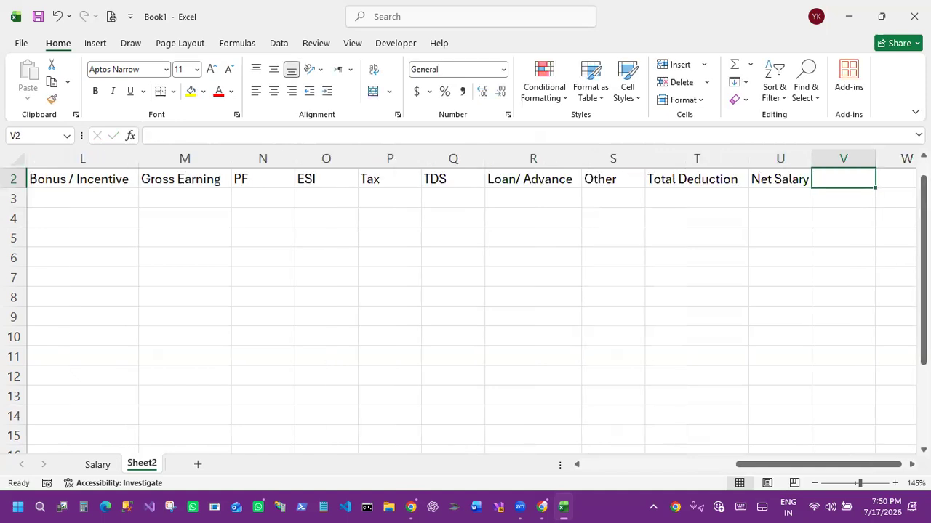
Step: Enter the headings "Payment Status" in cell V2 and "Remarks" in cell W2
key("alt+Tab")
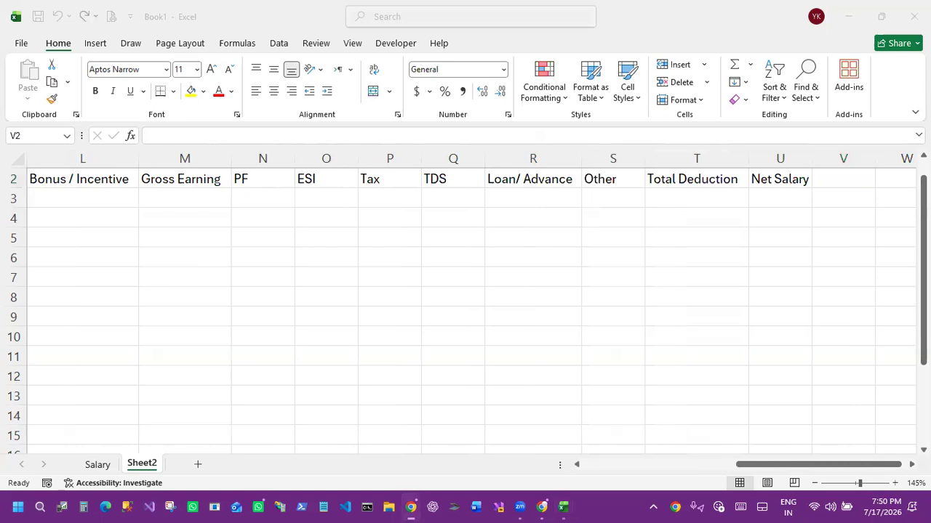
left_click(844, 182)
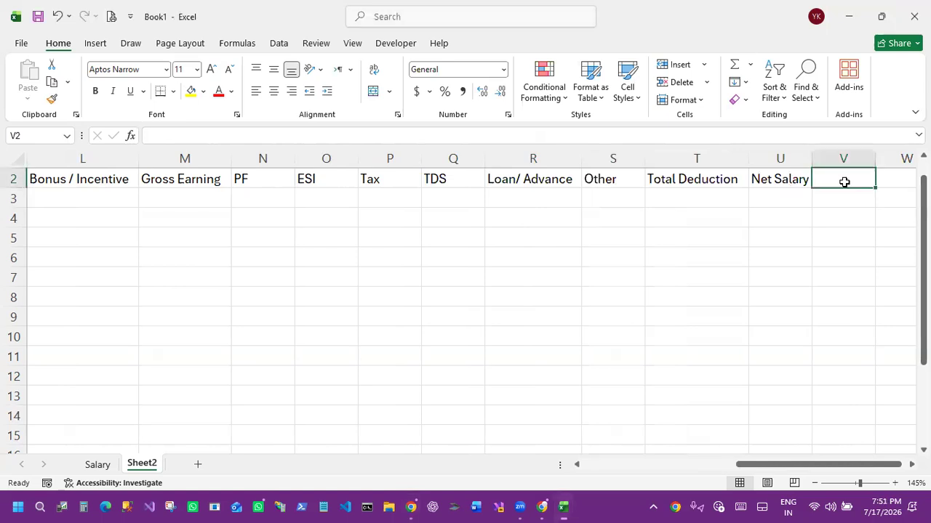
type("Payment")
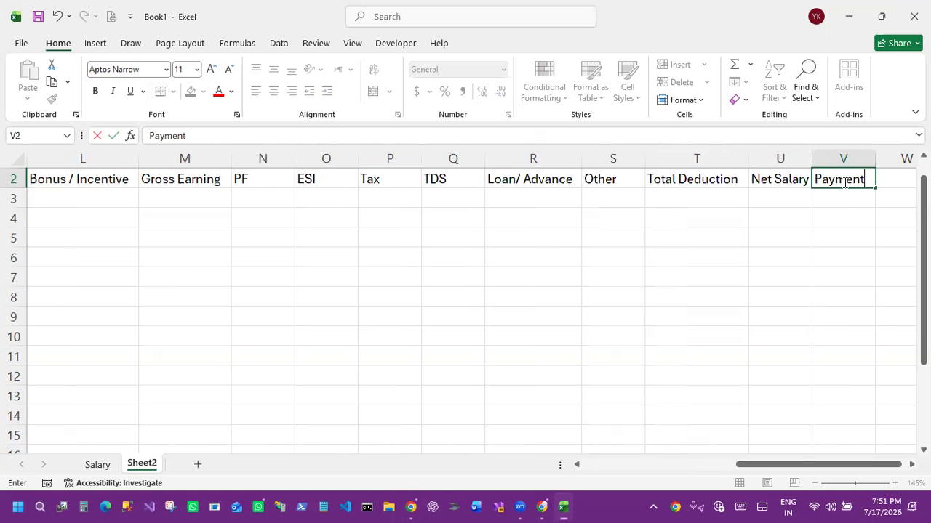
type("Status")
key("Tab")
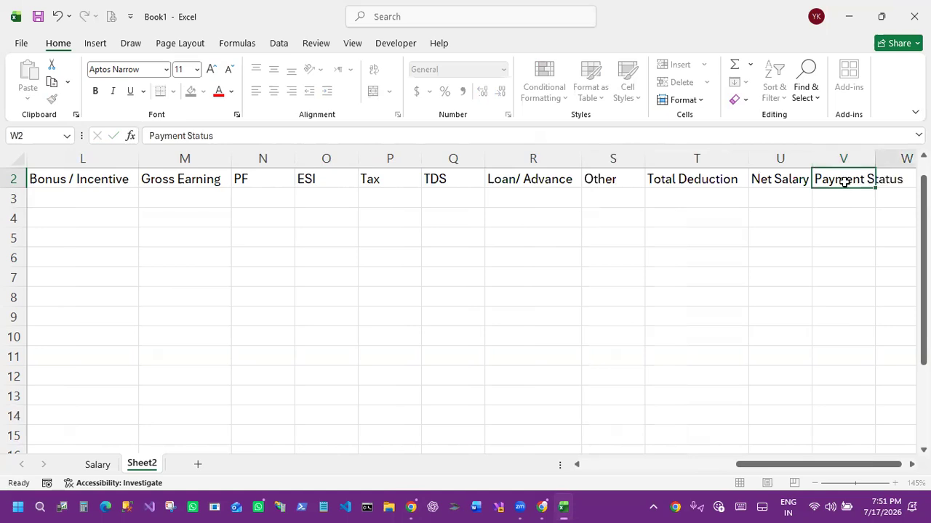
type("Remarks")
key("Tab")
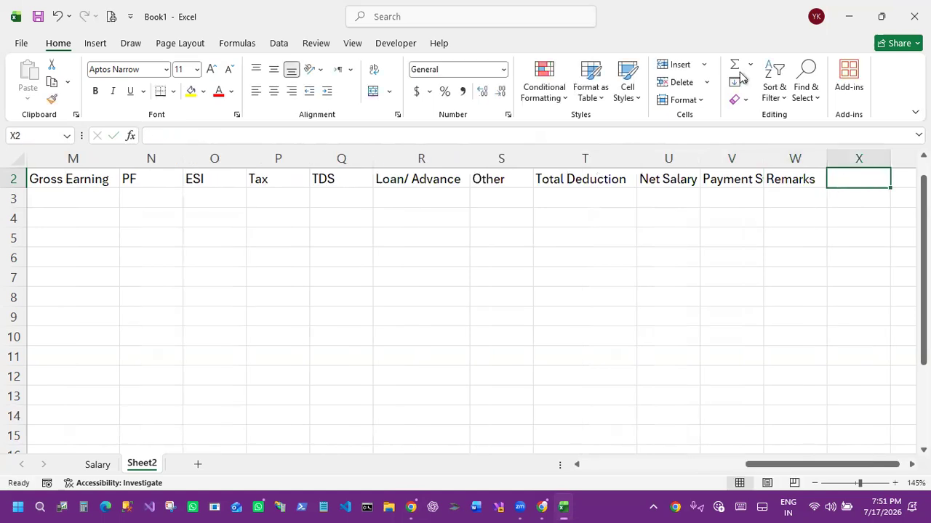
Step: Format the range A2:W12 as a table with headers, using the light style with a black header row
left_click(764, 157)
left_click_drag(827, 181, 19, 368)
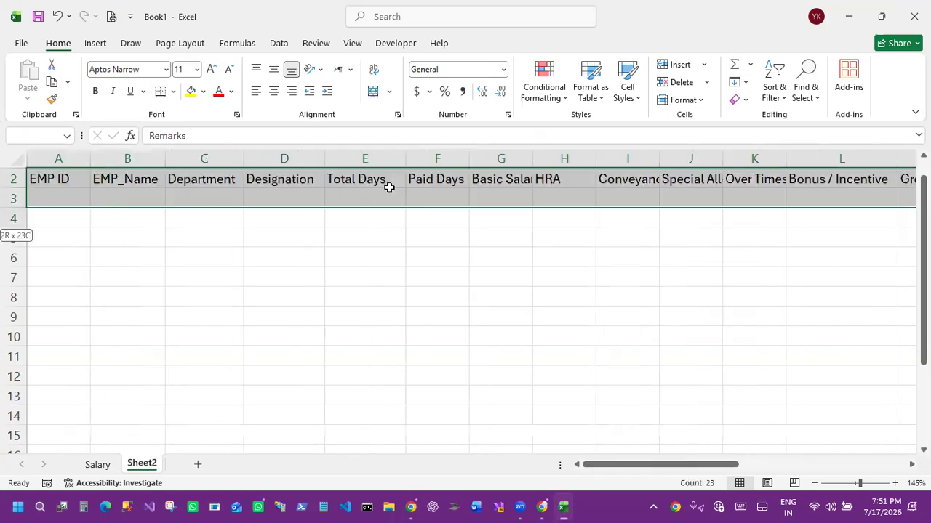
left_click(592, 99)
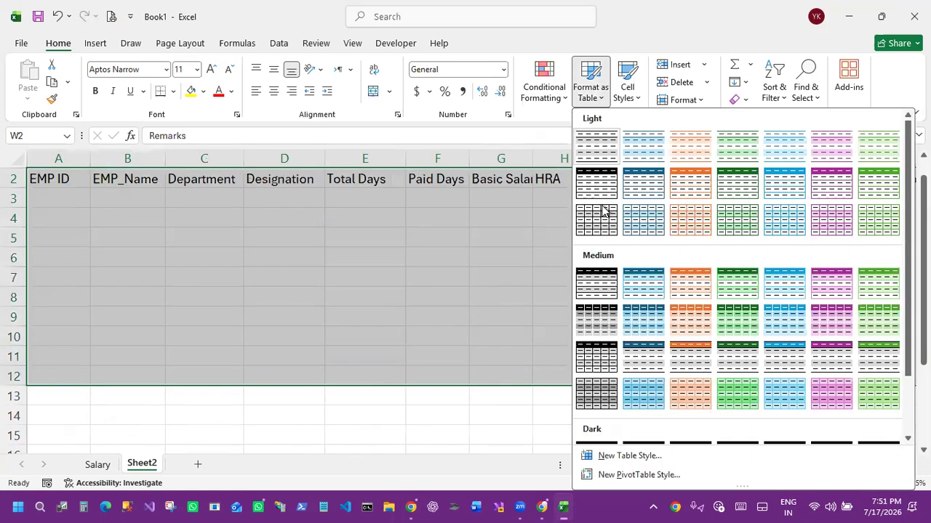
key("ctrl+t")
key("alt+m")
left_click(383, 232)
left_click(383, 231)
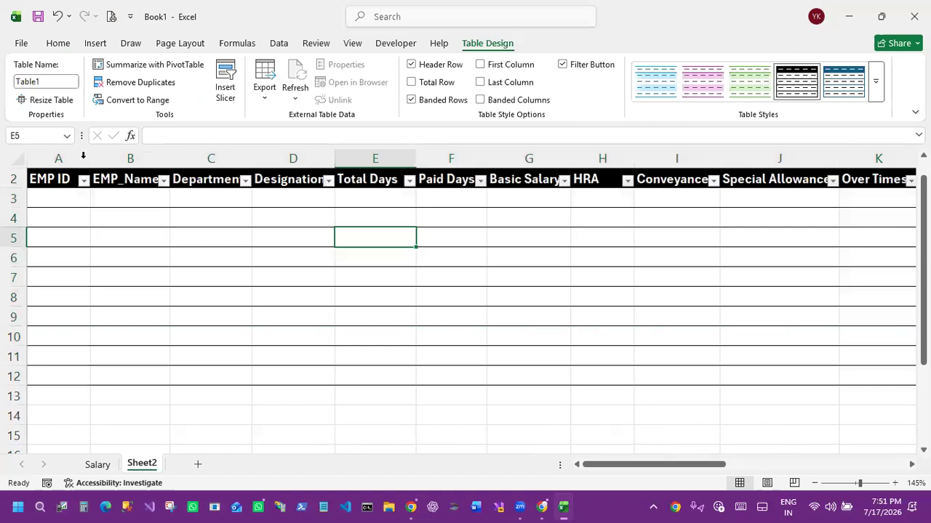
Step: Auto-fit the widths of all the salary table's columns to their headings
left_click(83, 156)
key("ctrl+shift+Right")
left_click(52, 156)
key("ctrl+shift+Right")
double_click(86, 156)
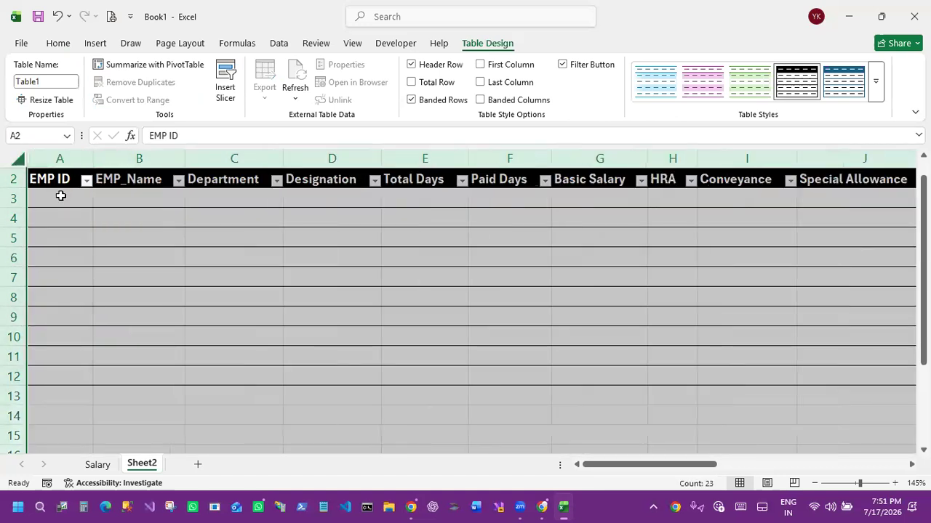
Step: Enter "LG_101" in cell A3 and fill the EMP ID series down to "LG_124" in cell A26
left_click(61, 196)
double_click(61, 196)
type("LG_")
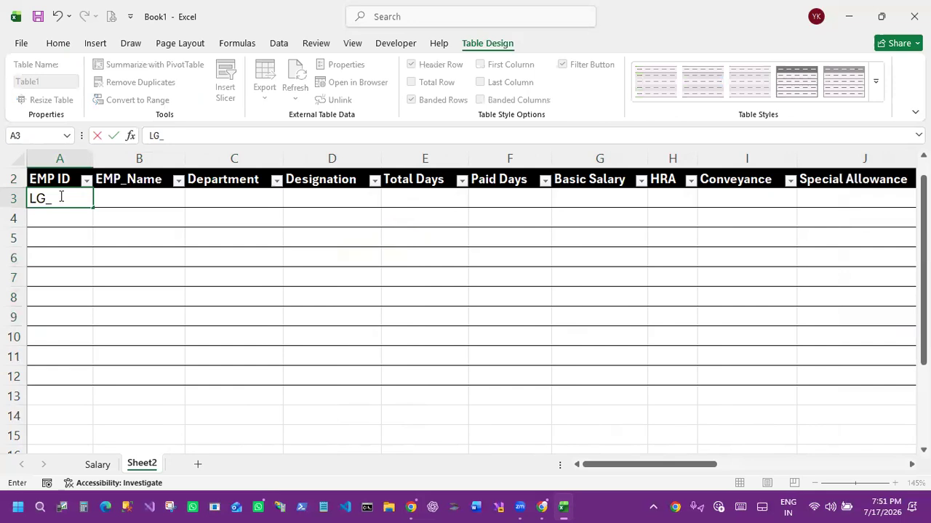
type("101")
key("ctrl+Return")
left_click_drag(93, 208, 66, 418)
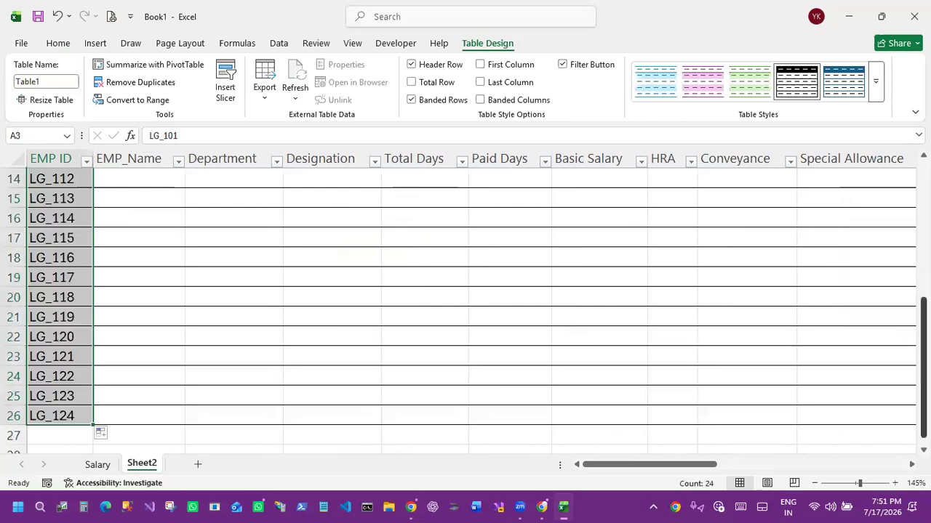
scroll(899, 172, "up", 5)
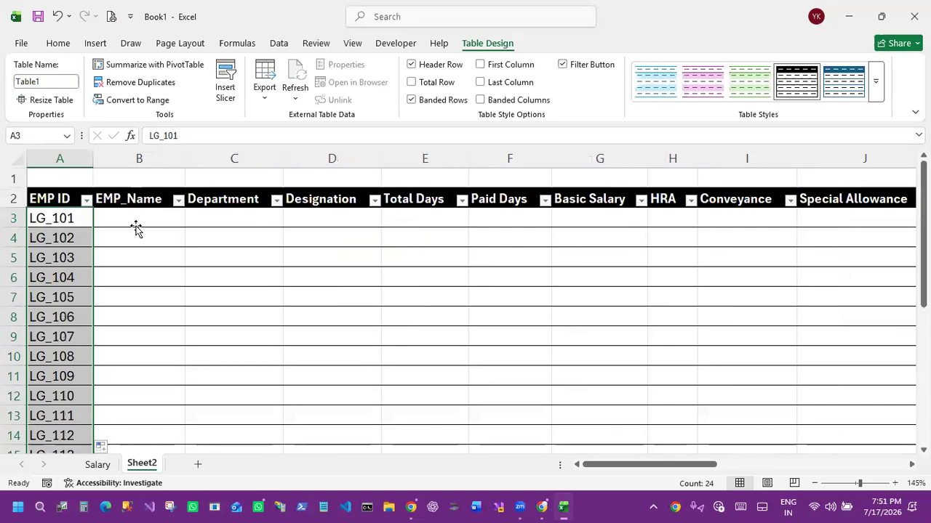
Step: Enter the departments "HR", "Sales" and "Purchase" in cells C3 to C5
left_click(136, 226)
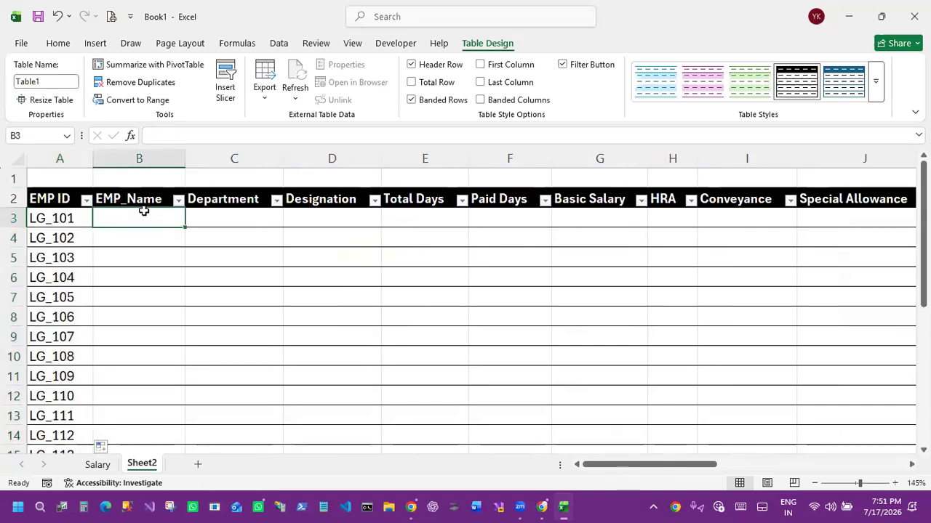
left_click(215, 220)
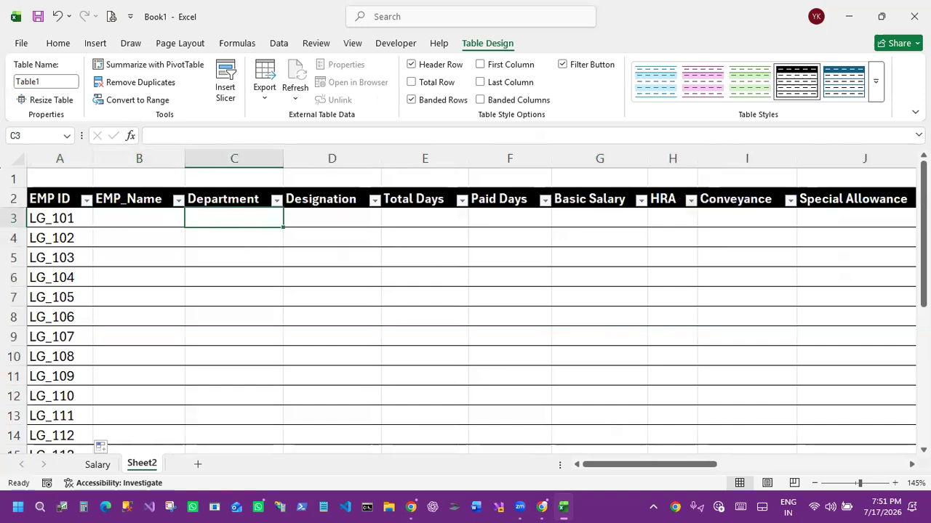
key("alt+Tab")
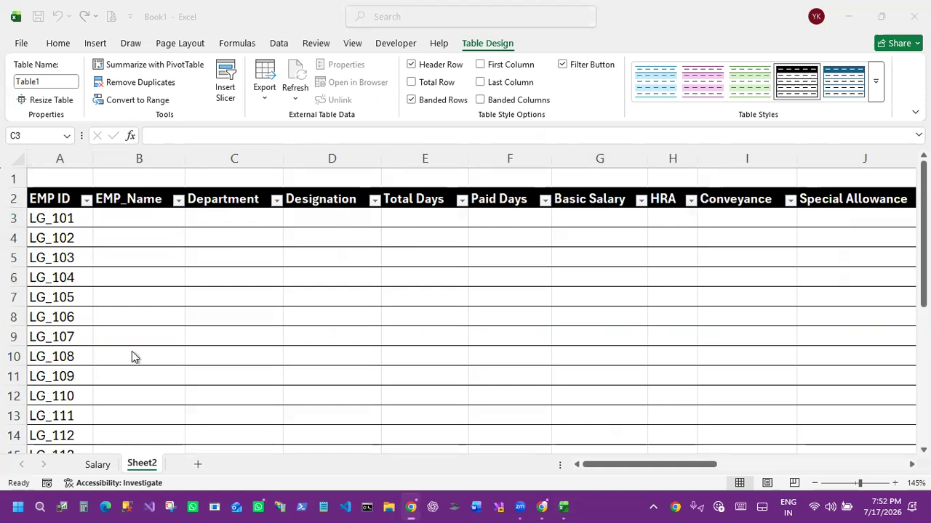
left_click(234, 216)
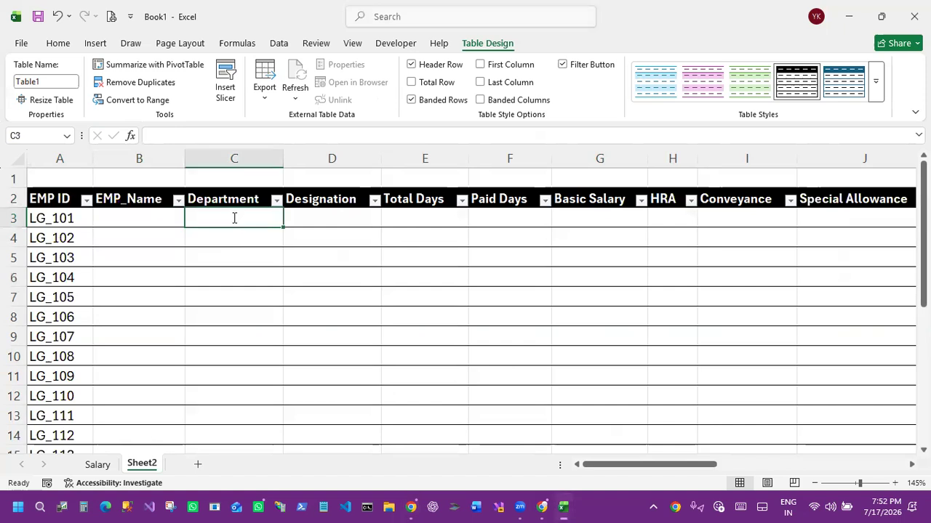
type("HR")
key("Return")
type("Sales")
key("Return")
type("Purchas")
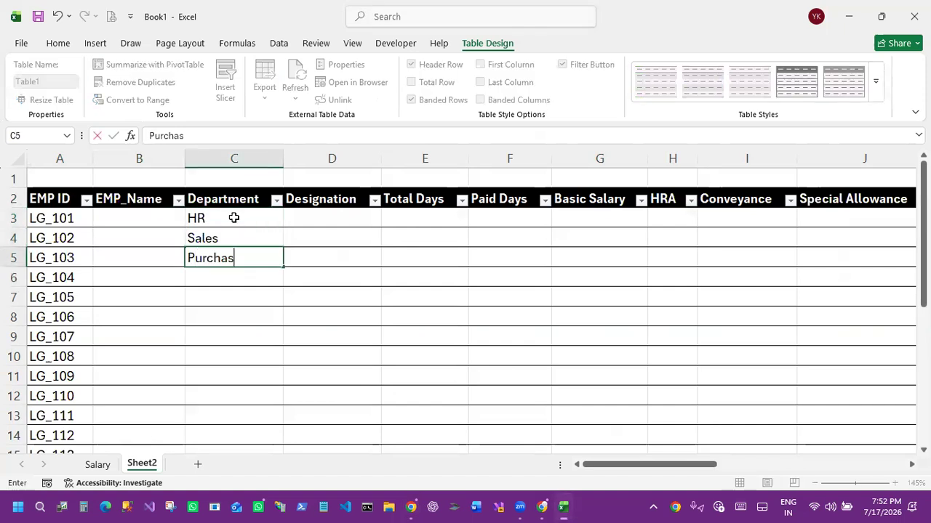
type("e")
key("Left")
type("Admin")
key("BackSpace")
key("BackSpace")
key("BackSpace")
key("BackSpace")
key("BackSpace")
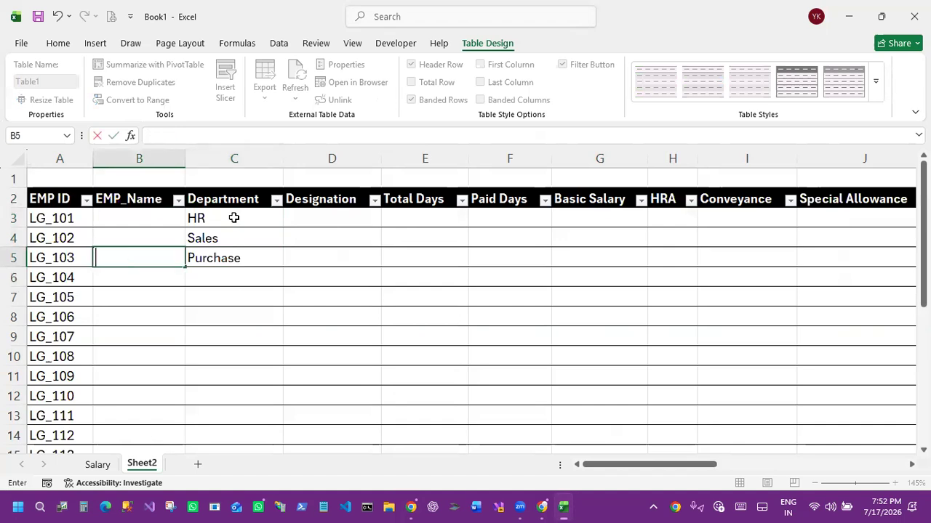
key("Escape")
Step: Enter the departments "Admin" in C6 and "IT" in C7, and repeat the five departments down to the table's last row
key("Right")
key("Down")
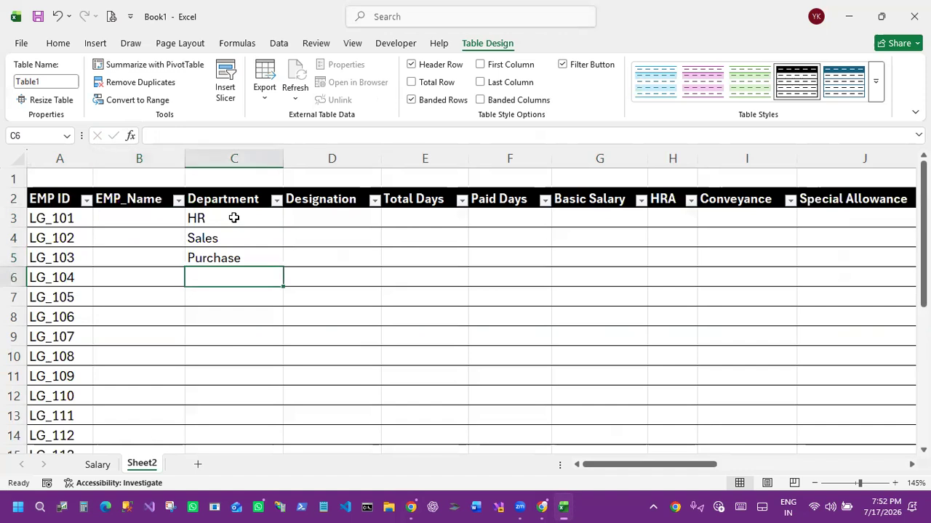
type("Admin")
key("Return")
type("IT")
key("Return")
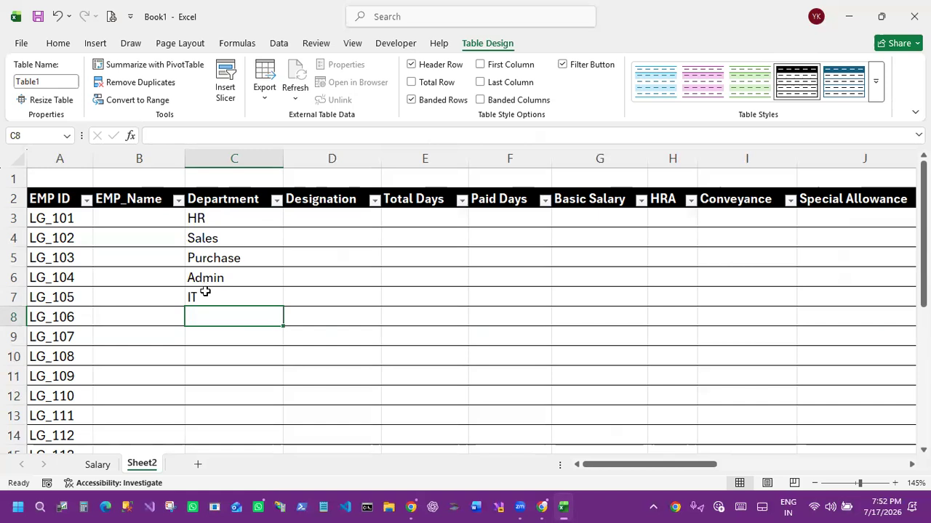
left_click_drag(205, 218, 280, 300)
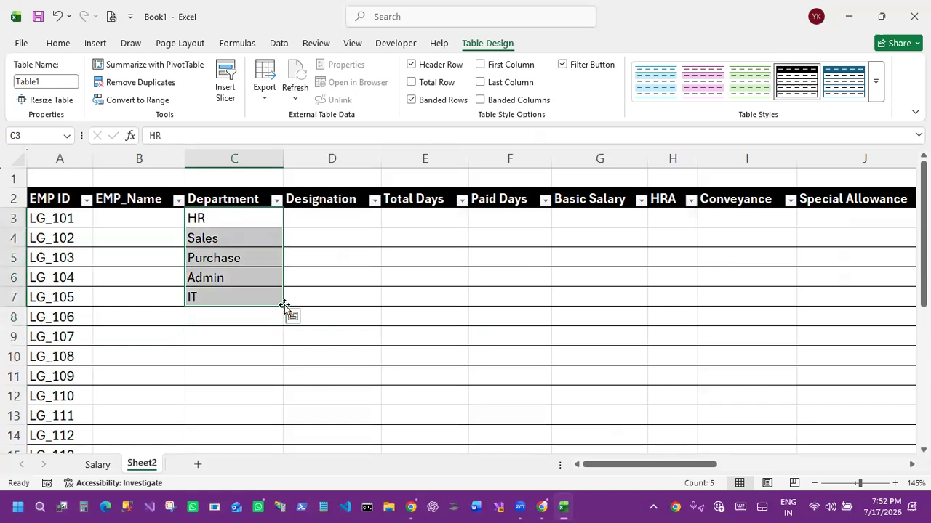
double_click(283, 306)
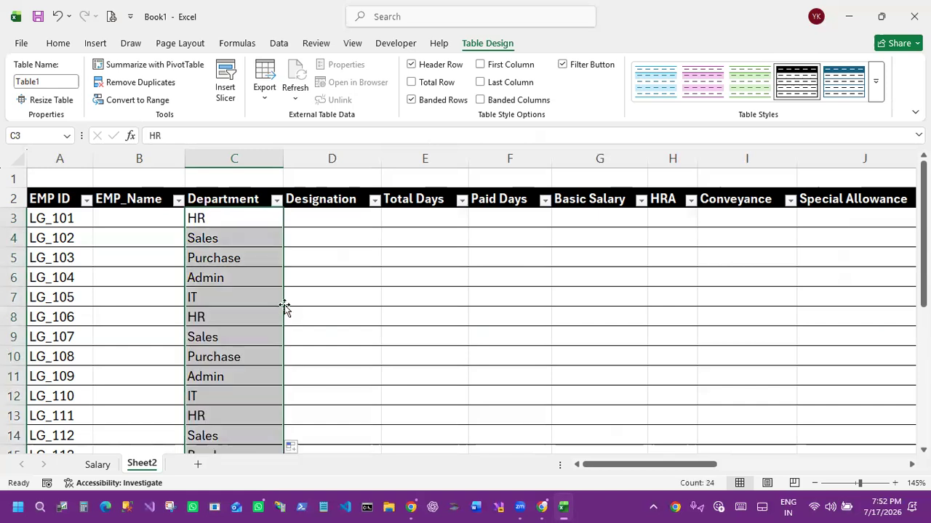
Step: Enter the designation "Software Developer" in cell D7 and widen column D to fit it
left_click(359, 220)
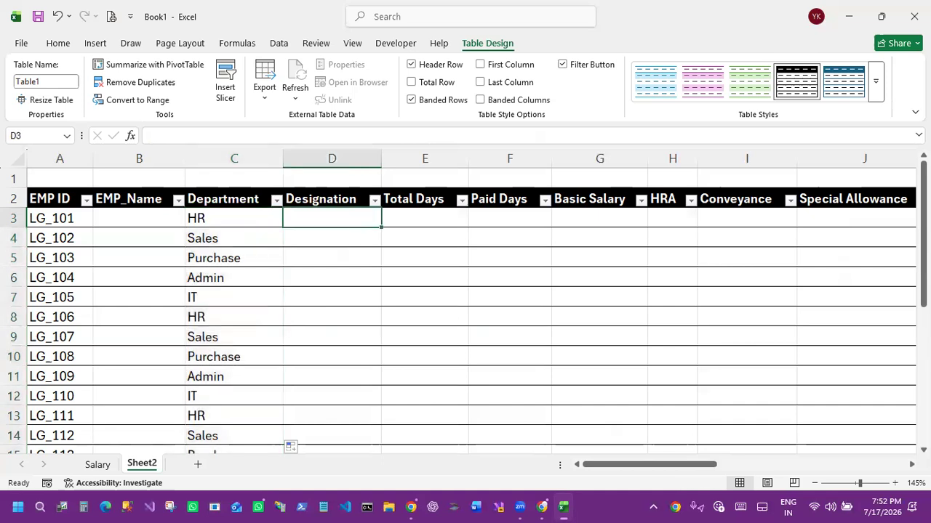
key("alt+Tab")
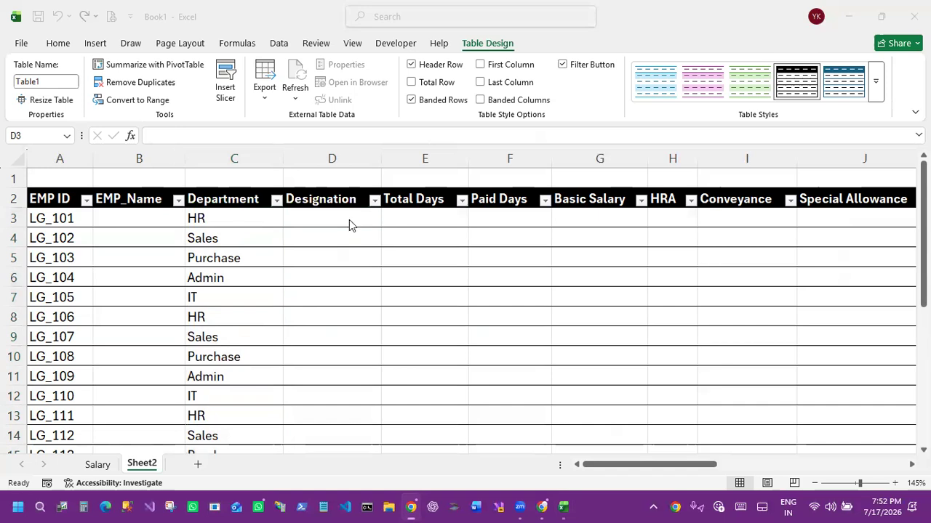
left_click(317, 295)
left_click(317, 295)
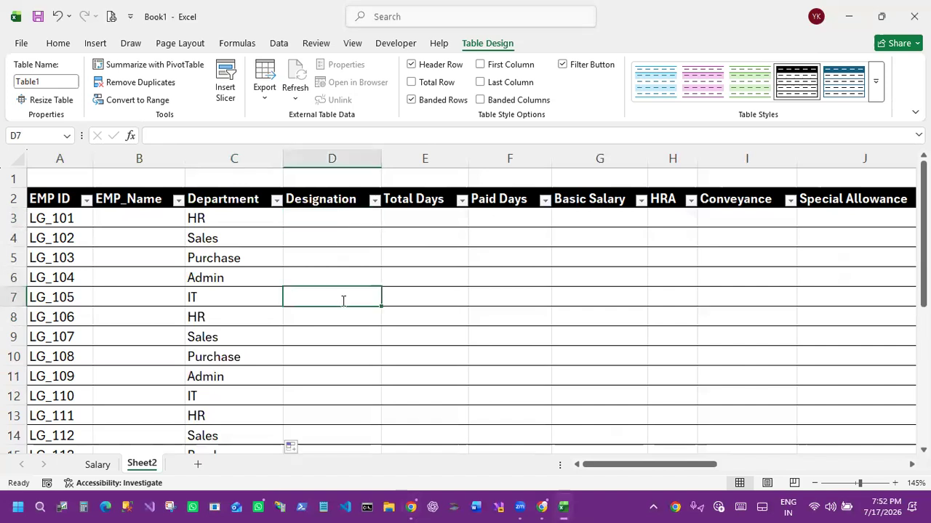
type("Software Developer")
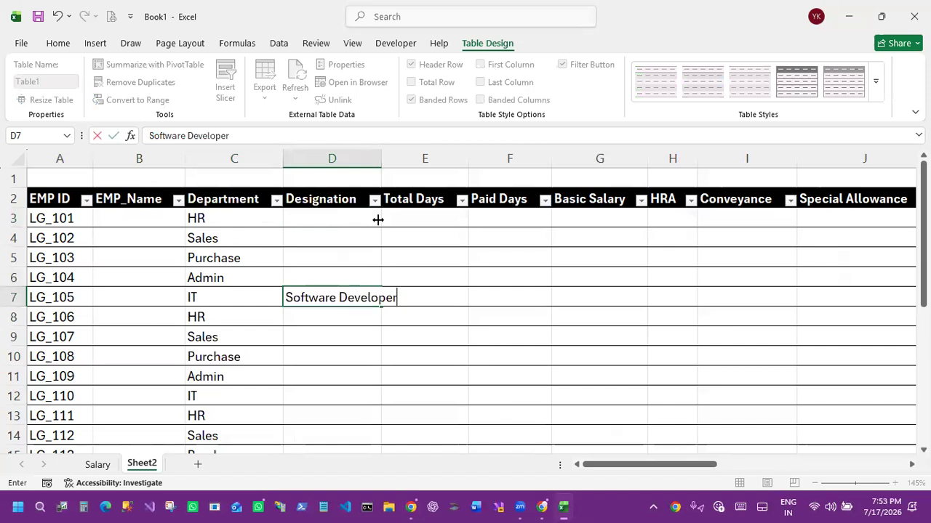
double_click(380, 159)
Step: Enter the designation "Hardware Enginner" in cell D12
left_click(330, 399)
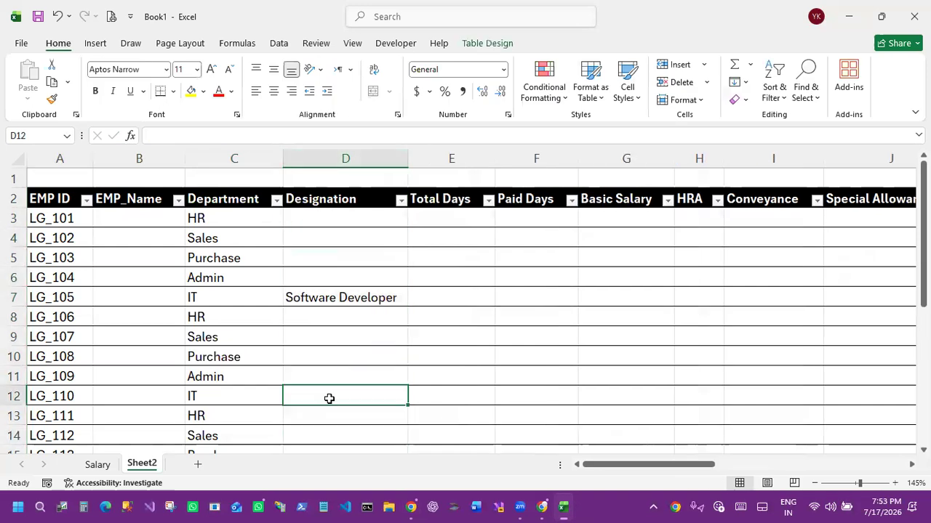
type("Hardware Enginner")
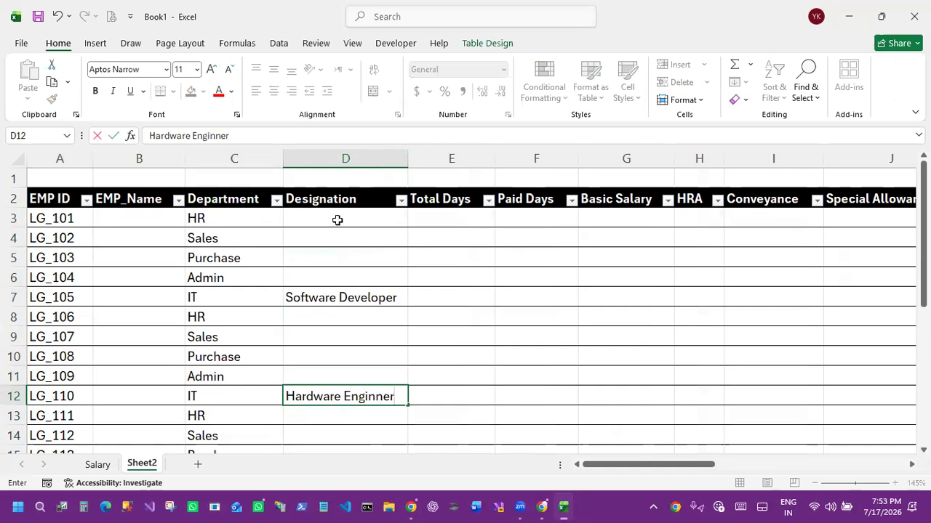
Step: Enter the designation "HR" in cell D3
left_click(337, 220)
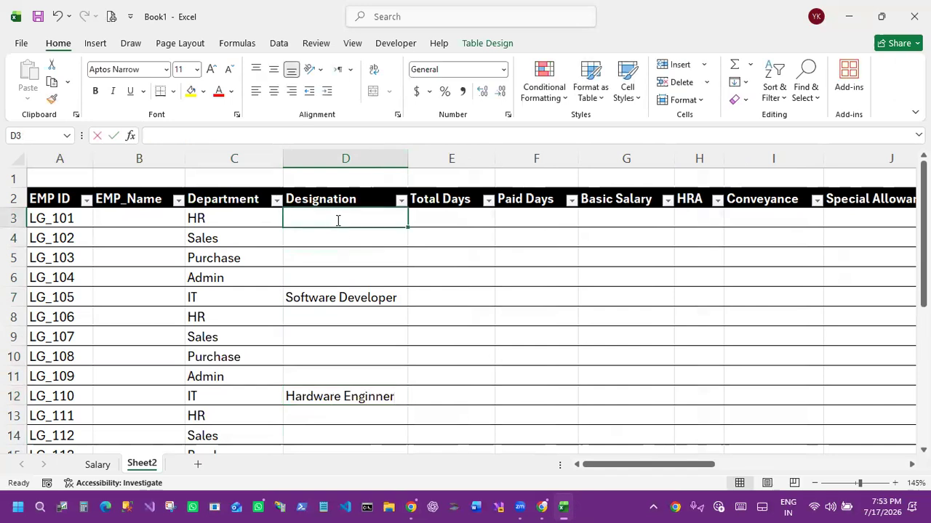
type("Intervuew")
key("BackSpace")
key("BackSpace")
key("BackSpace")
key("Escape")
type("HR")
key("Return")
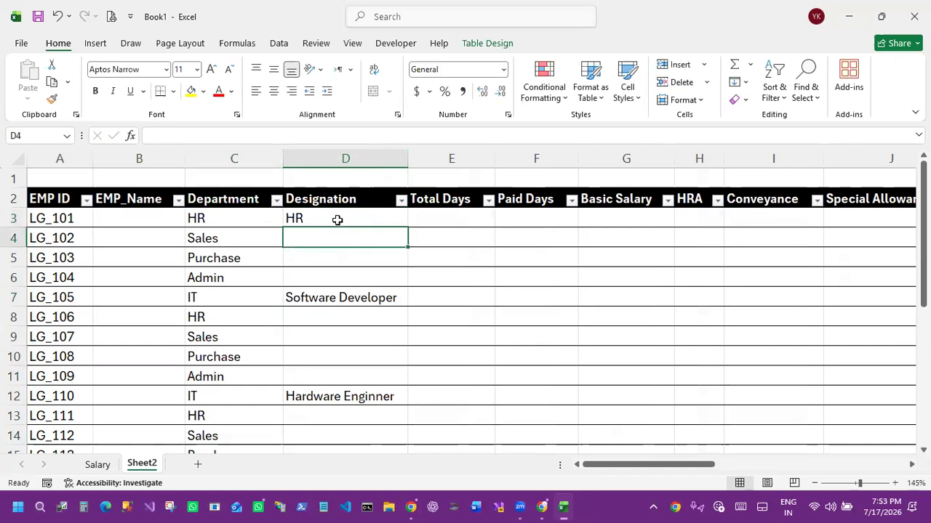
Step: Enter the designations "Sales", "Purchase" and "Admin" in cells D4 to D6
type("Sales")
key("Escape")
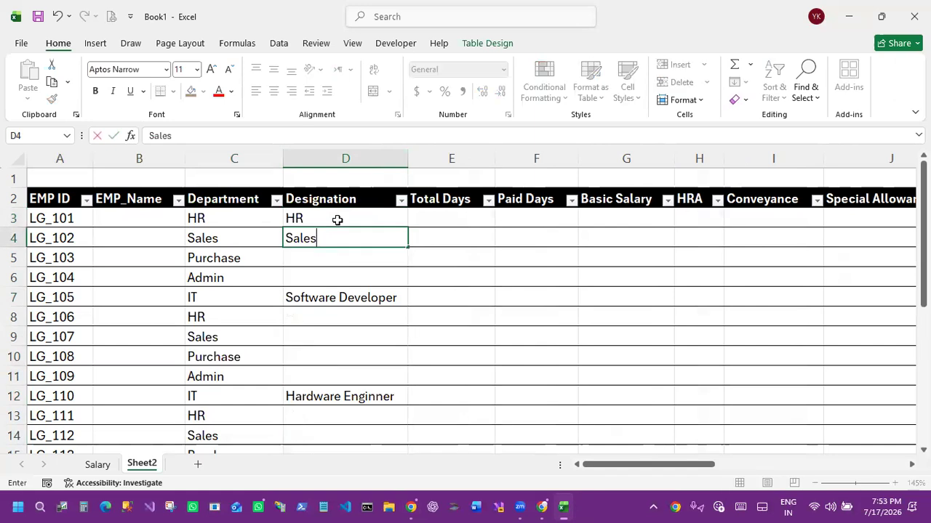
key("Return")
type("P")
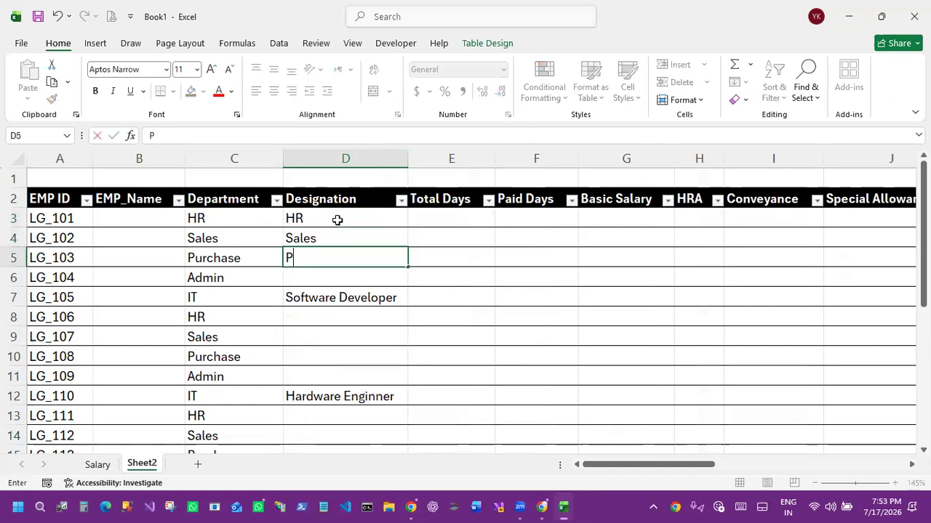
type("urchase")
key("Return")
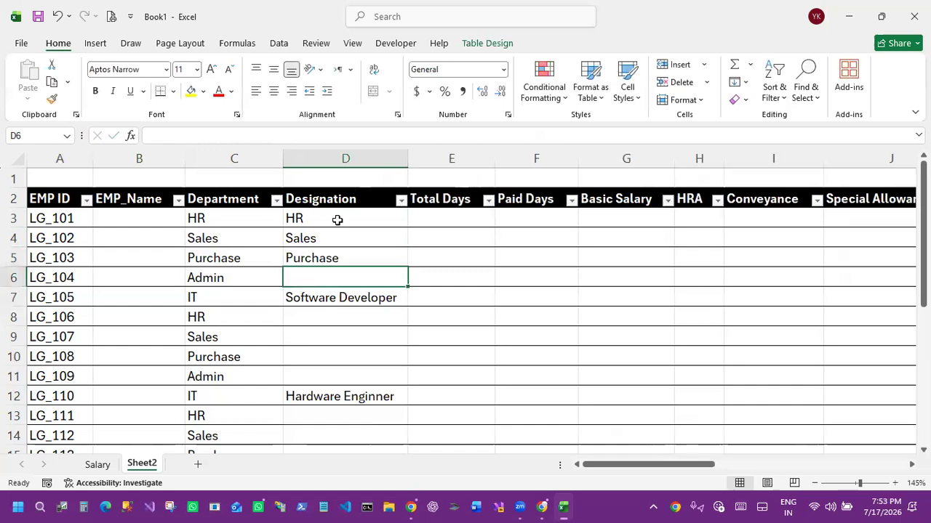
type("Admui")
key("BackSpace")
key("BackSpace")
type("in")
key("Return")
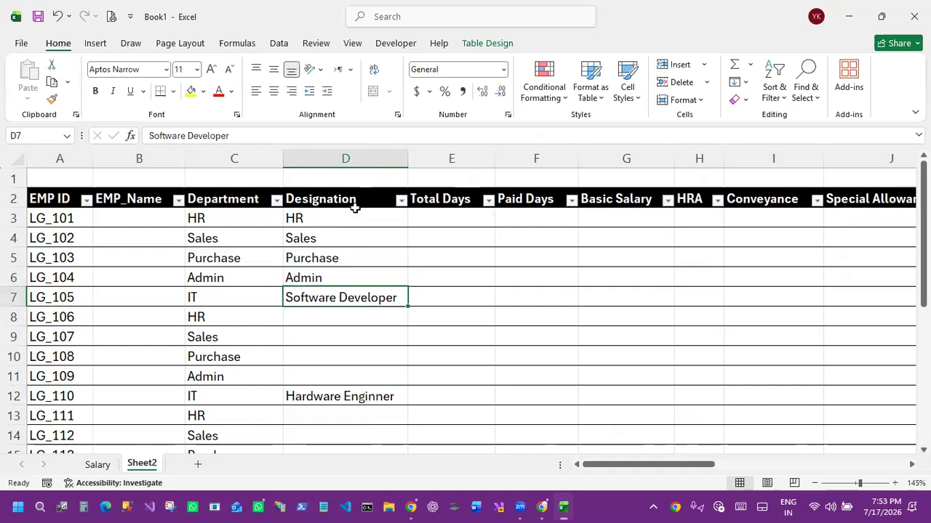
Step: Repeat the entered designations down the Designation column to the table's last row
left_click_drag(342, 218, 411, 435)
scroll(385, 388, "down", 4)
scroll(470, 206, "up", 4)
Step: Enter 30 in cell E3 and fill it down the whole Total Days column
left_click(461, 218)
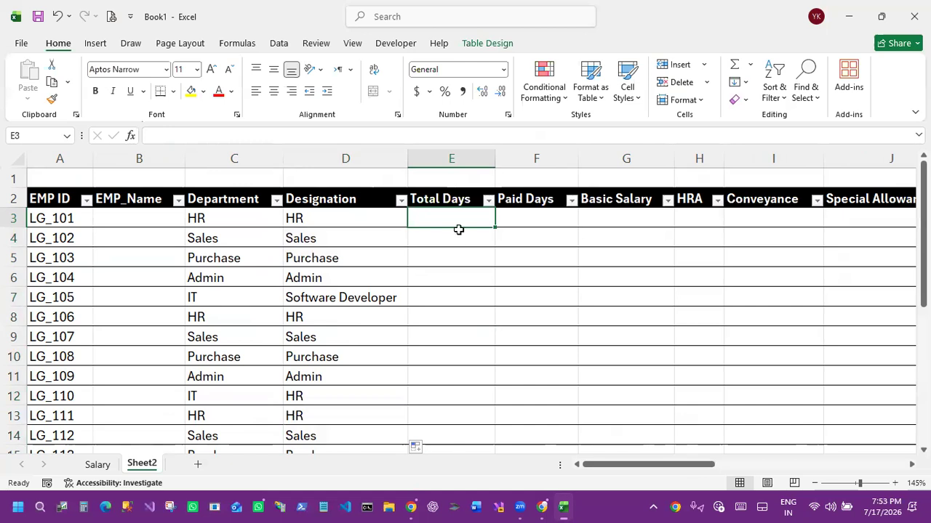
type("30")
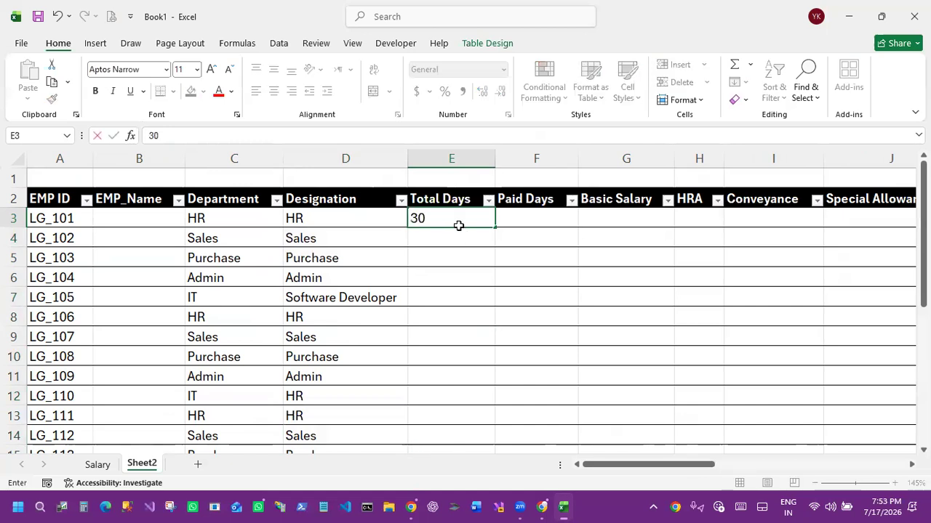
key("Tab")
left_click(492, 225)
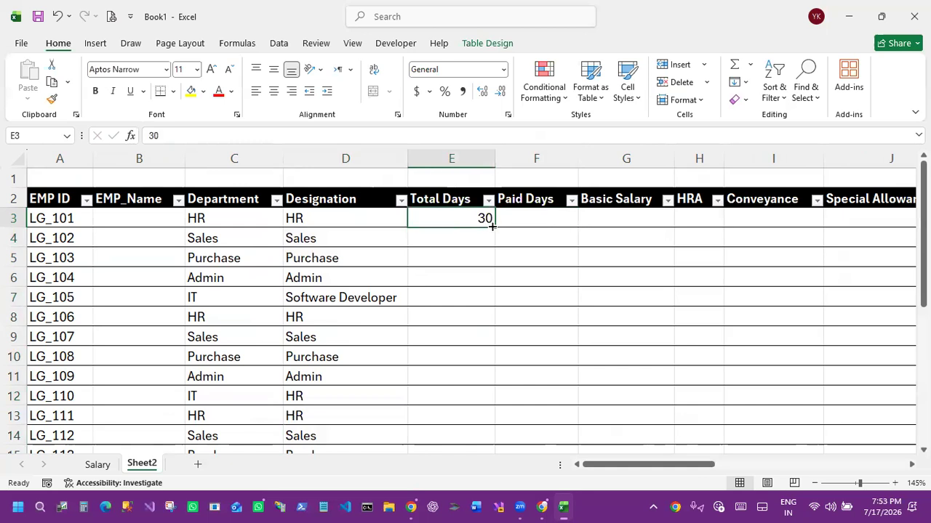
double_click(493, 226)
Step: Enter 30 in cell F3 and fill it down the whole Paid Days column
left_click(528, 218)
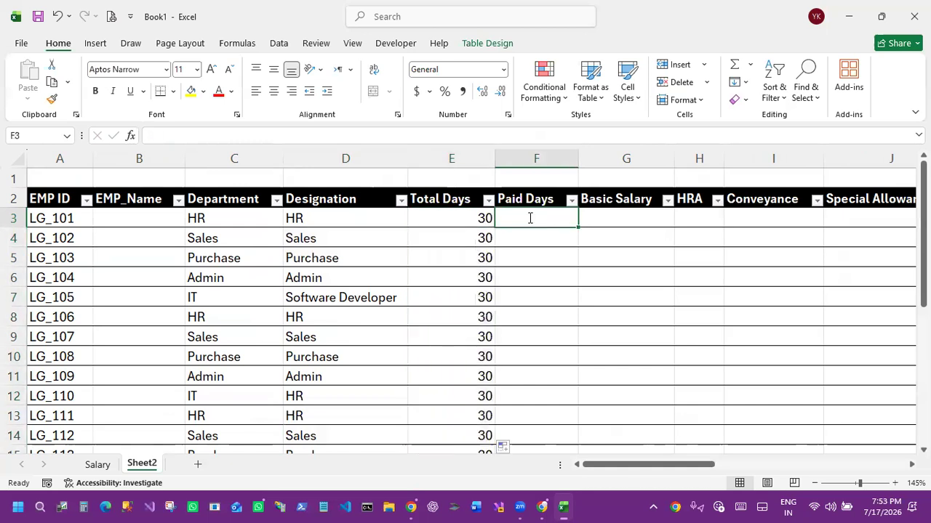
type("30")
key("ctrl+Return")
double_click(578, 226)
Step: Fill the Basic Salary column with random amounts using =RANDBETWEEN(15000,35000), entered in cell G3
left_click(654, 224)
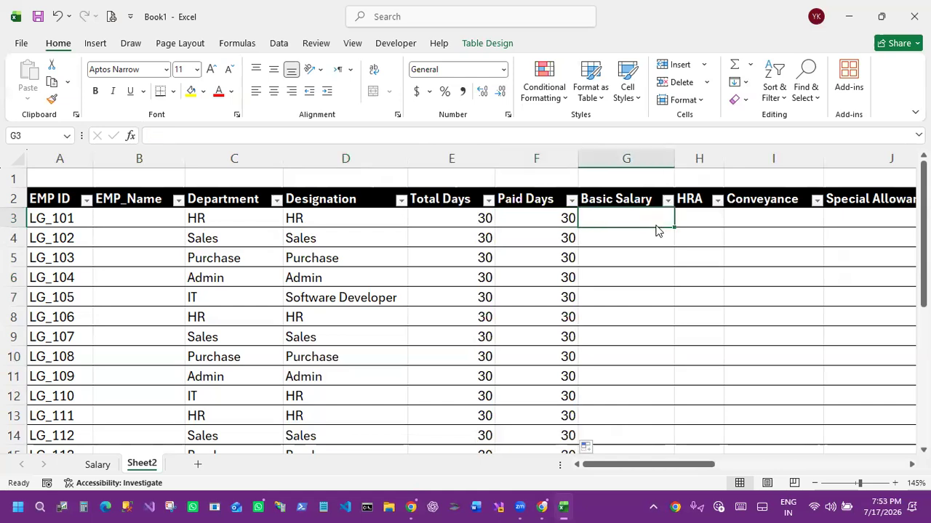
type("=")
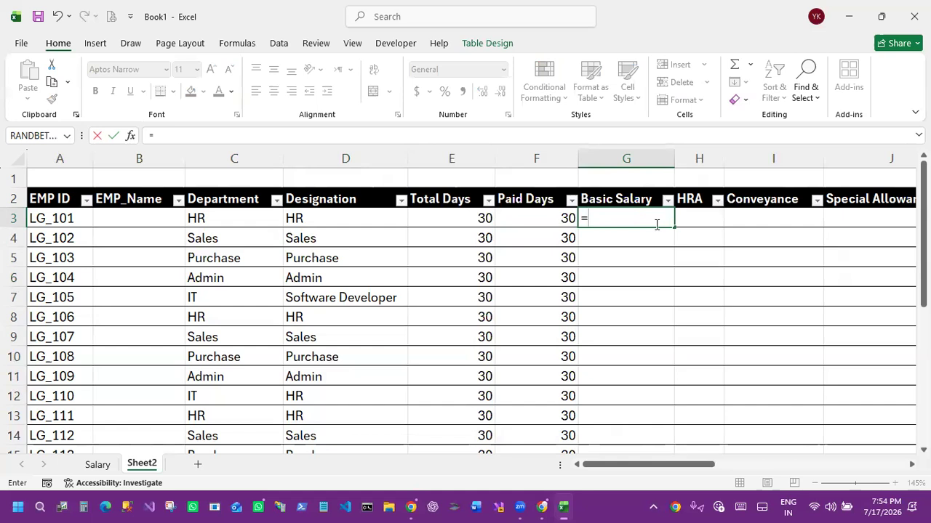
type("rad")
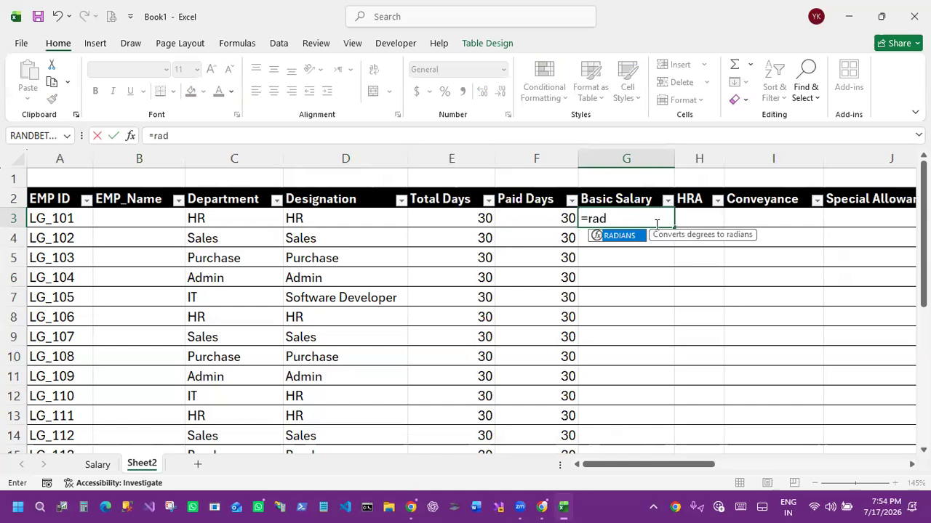
key("BackSpace")
type("n")
key("Down")
key("Tab")
type("15000,350")
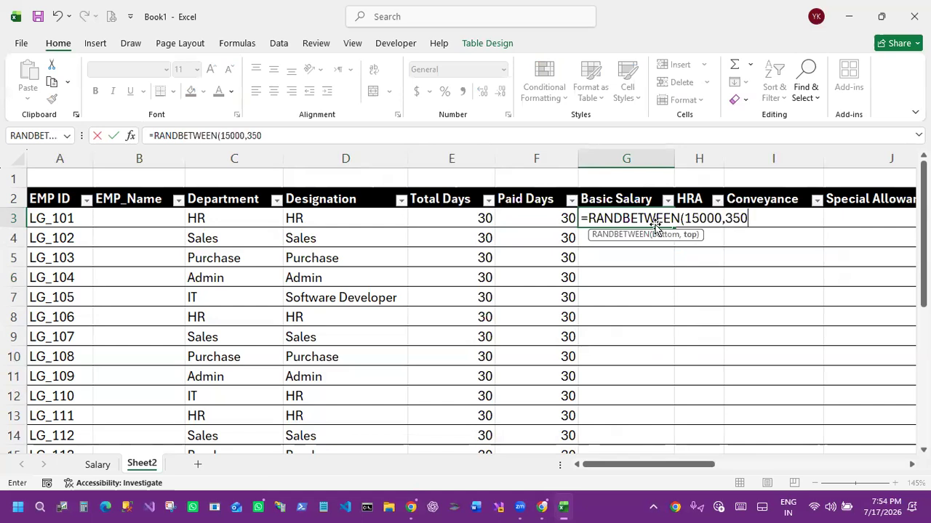
type("00)")
key("Return")
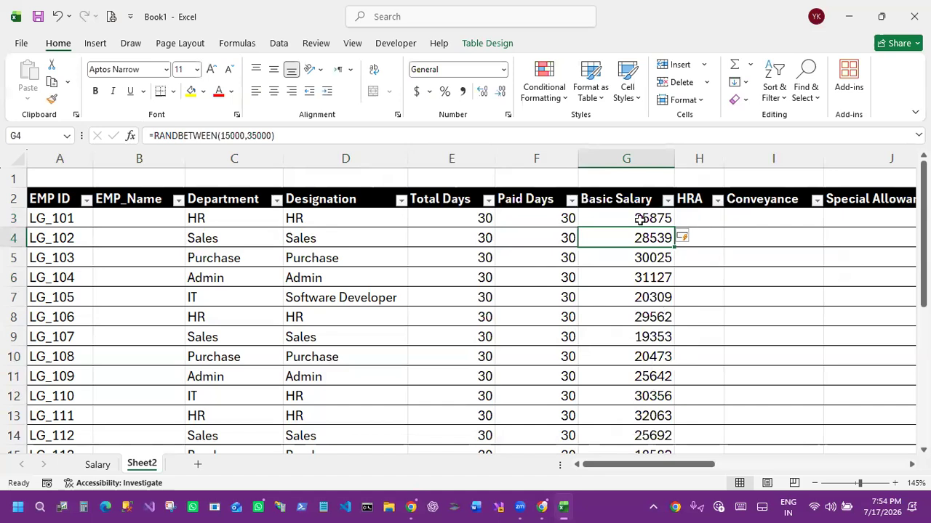
key("Up")
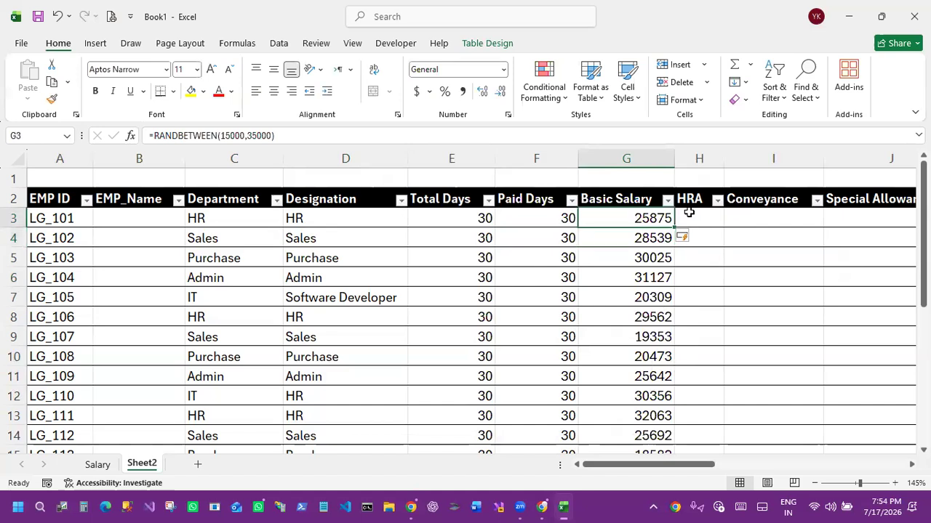
Step: Enter 2500 as a trial HRA amount in cell H9 and clear it again
left_click(688, 212)
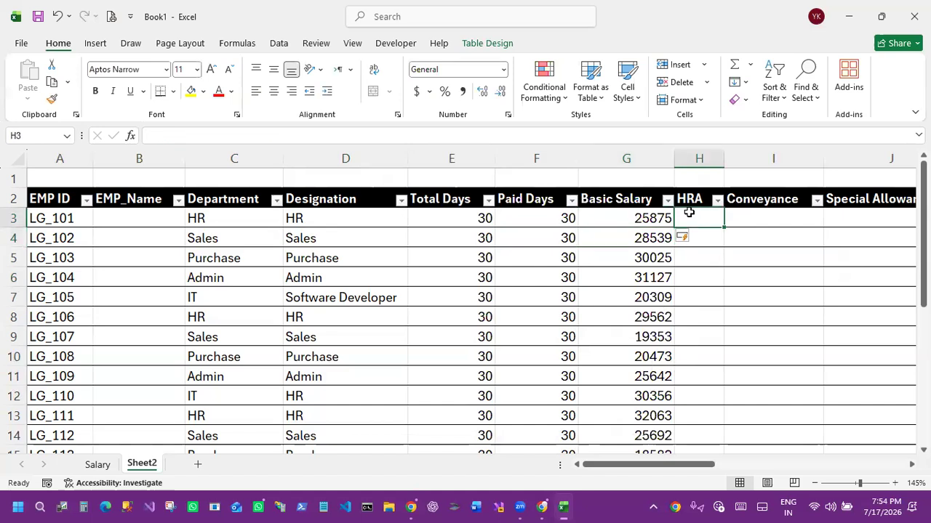
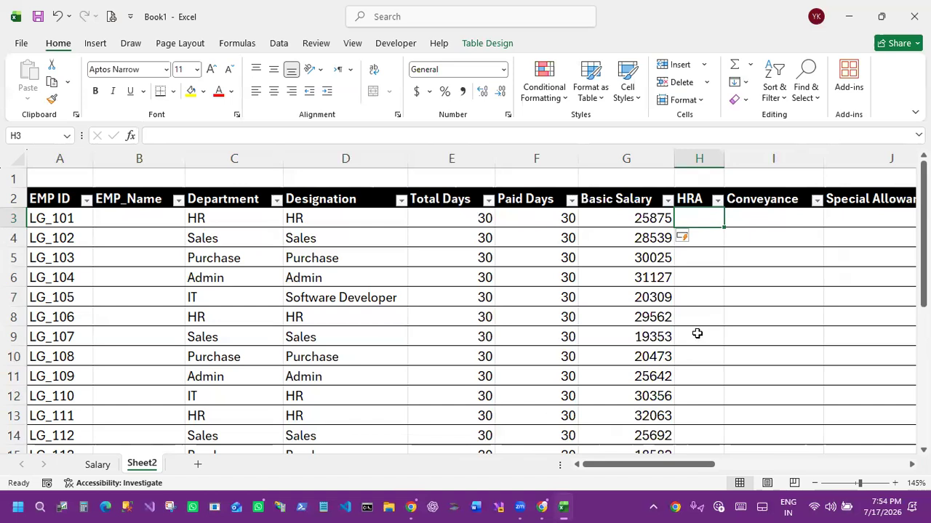
left_click(696, 334)
type("2500")
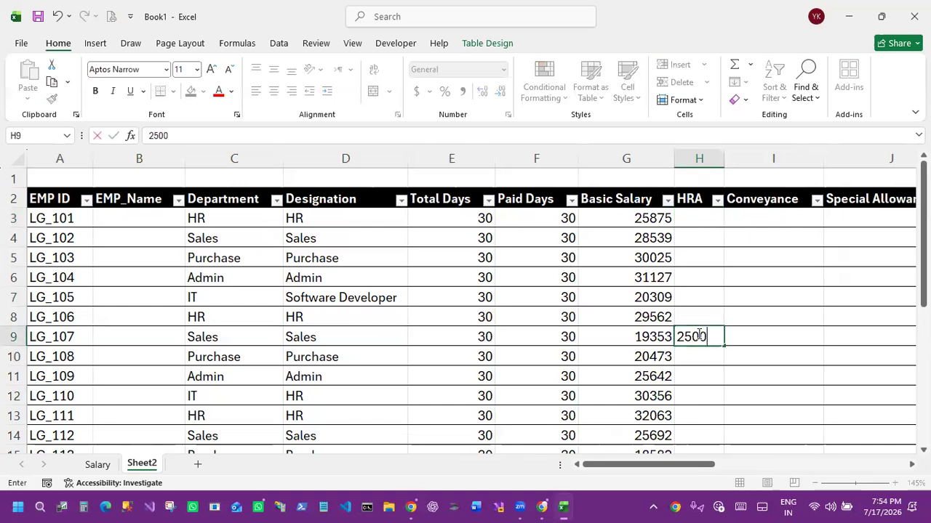
left_click(699, 261)
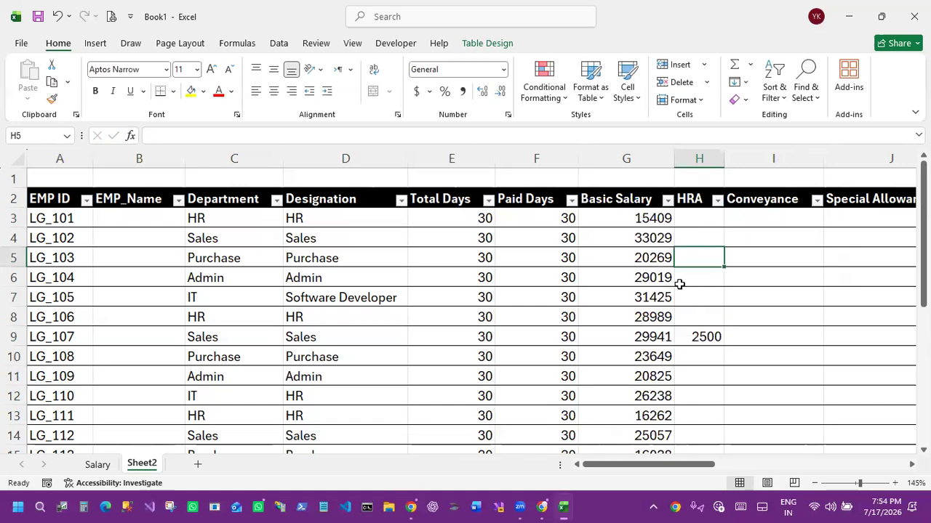
left_click(696, 336)
key("Delete")
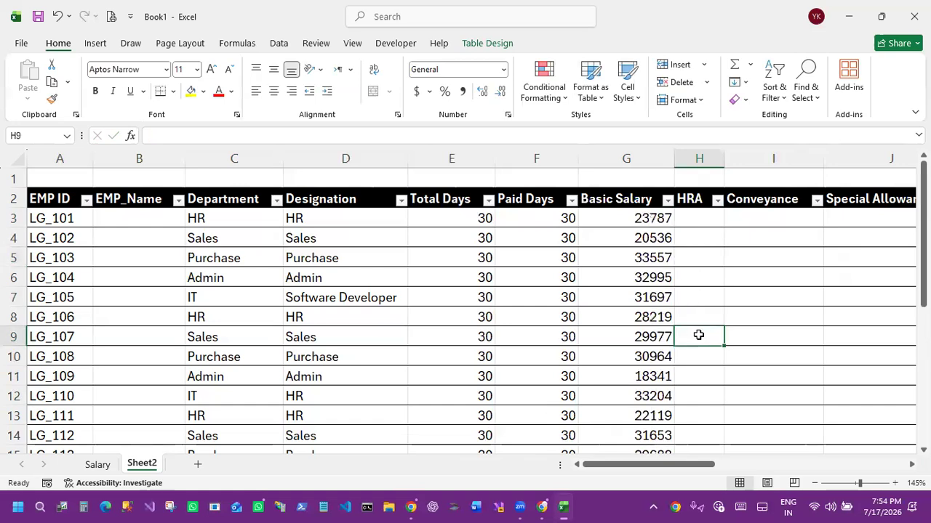
Step: Copy the Basic Salary amounts and paste them back over themselves as values only
left_click_drag(642, 218, 666, 397)
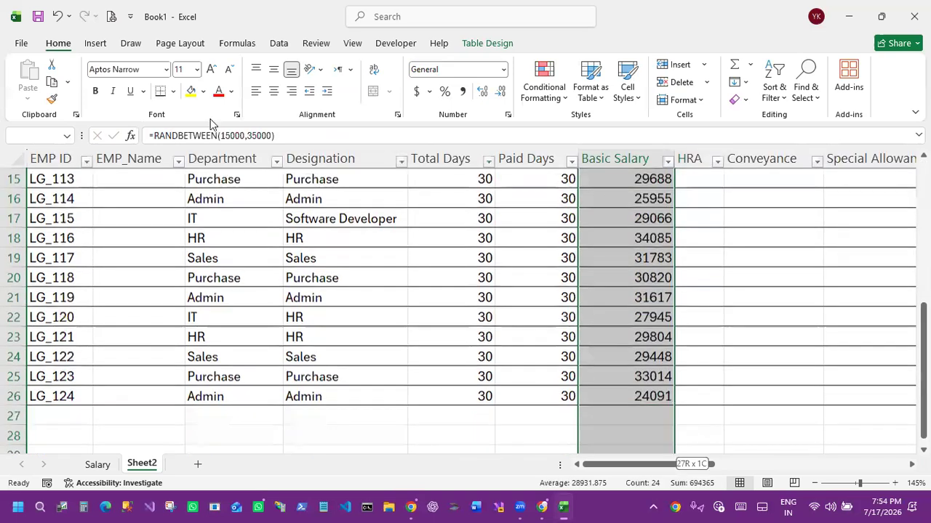
left_click(51, 83)
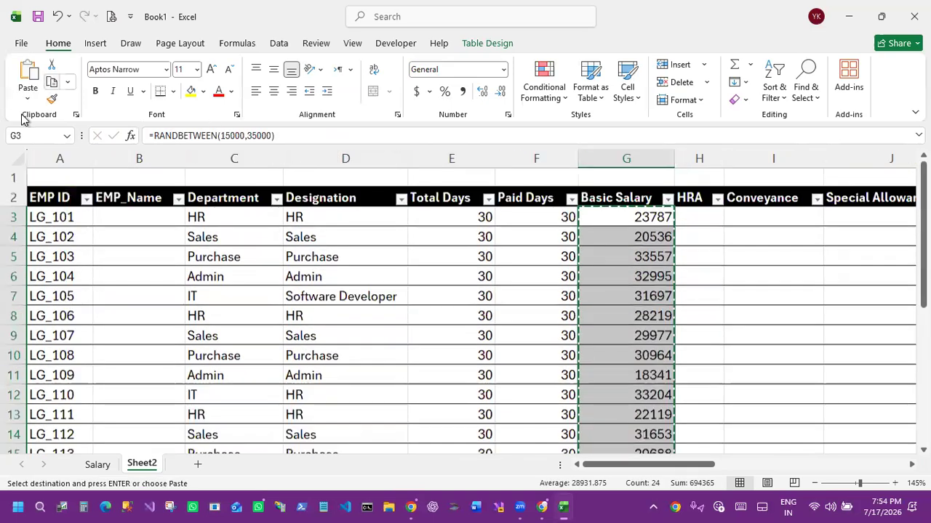
left_click(28, 99)
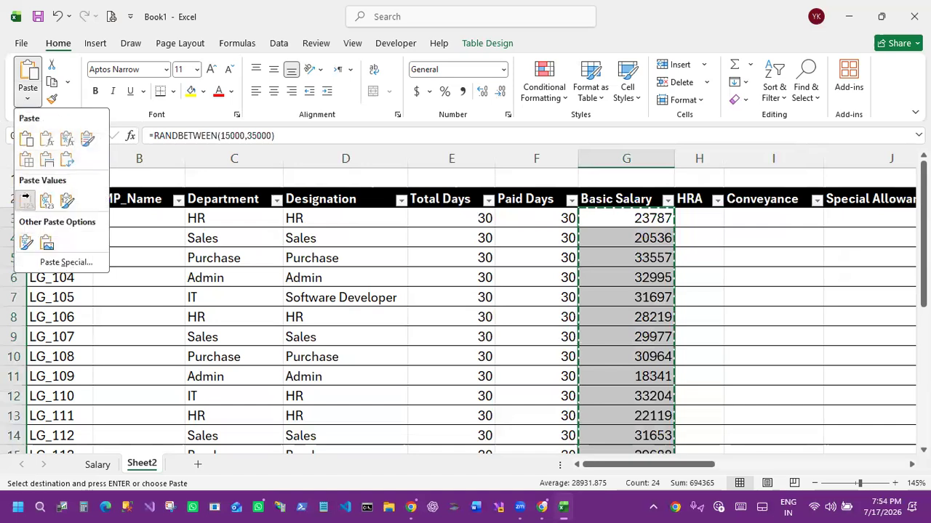
left_click(26, 194)
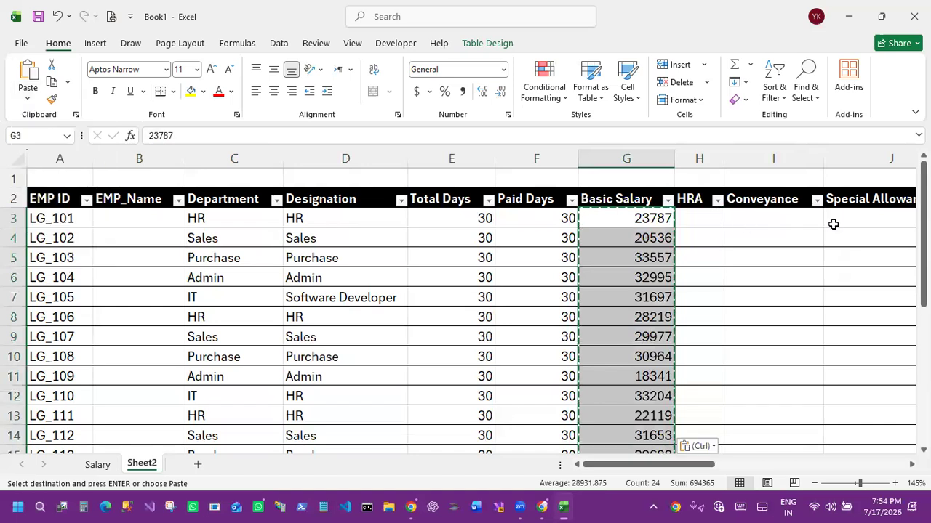
key("Right")
key("Right")
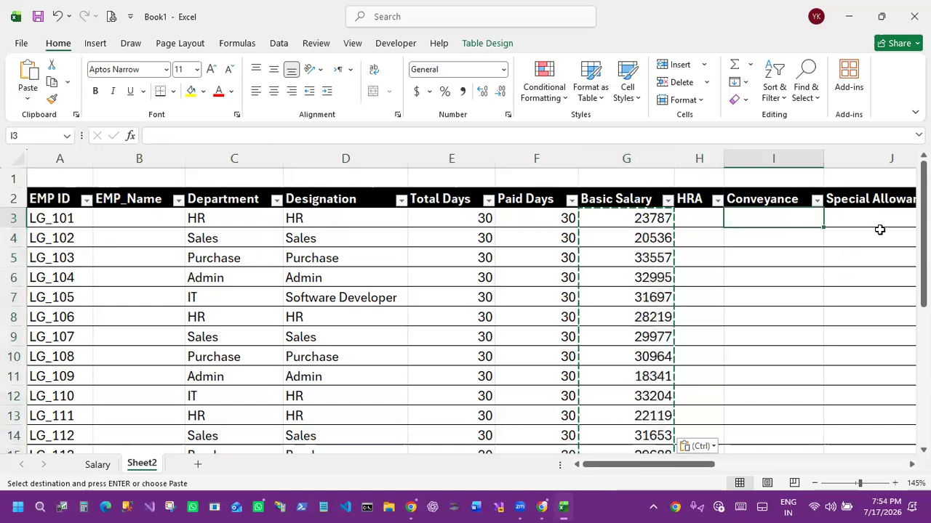
left_click(711, 239)
left_click(762, 257)
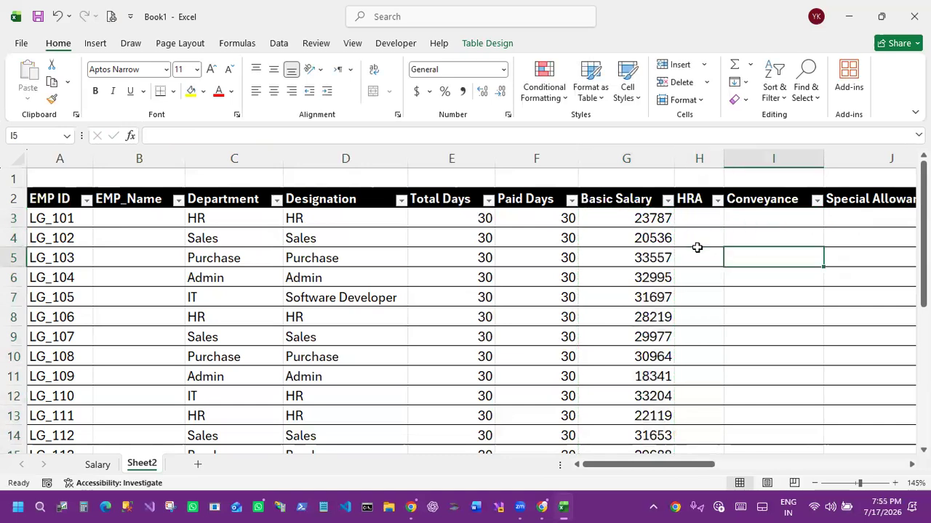
left_click(637, 222)
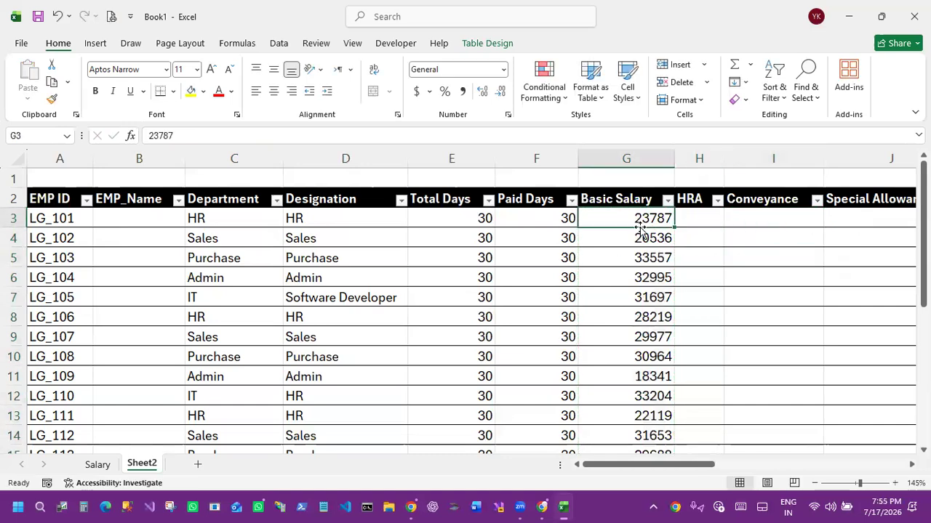
Step: Enter the rate 30% in cell H1, above the HRA heading
left_click(691, 182)
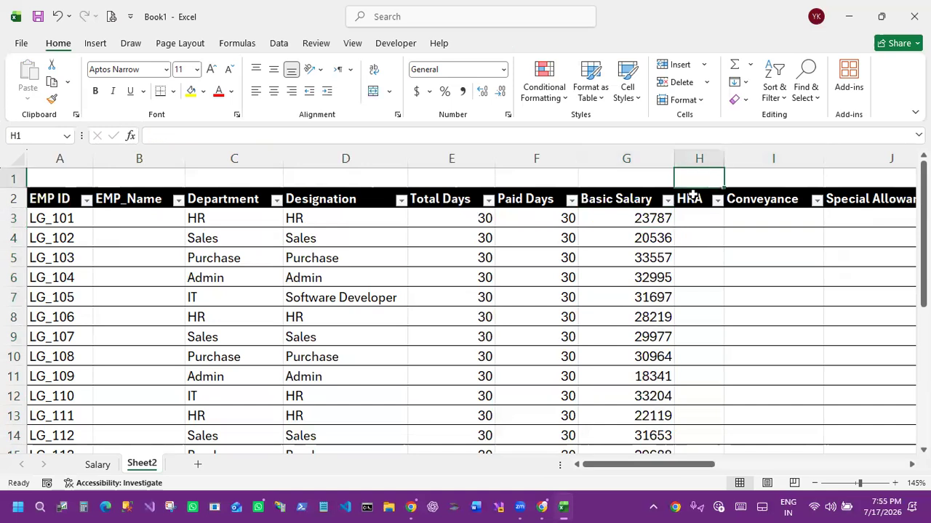
left_click(690, 197)
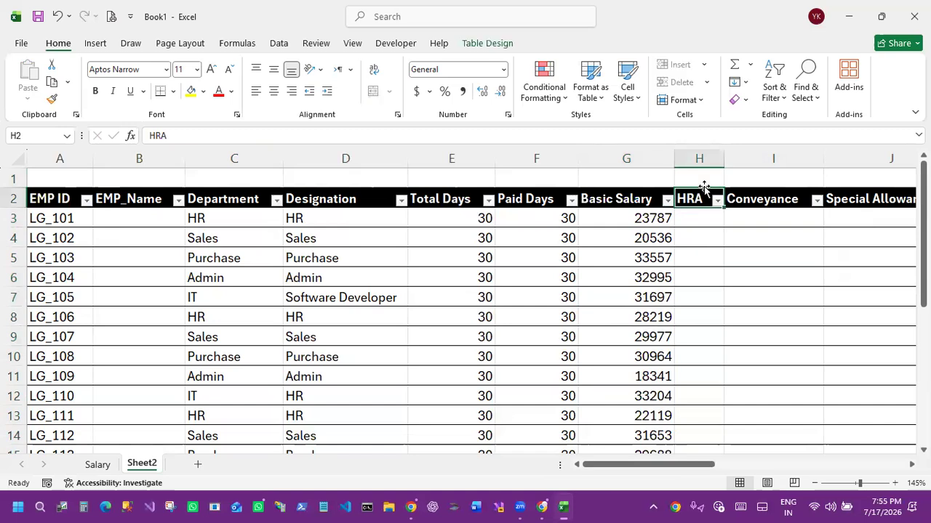
left_click(692, 179)
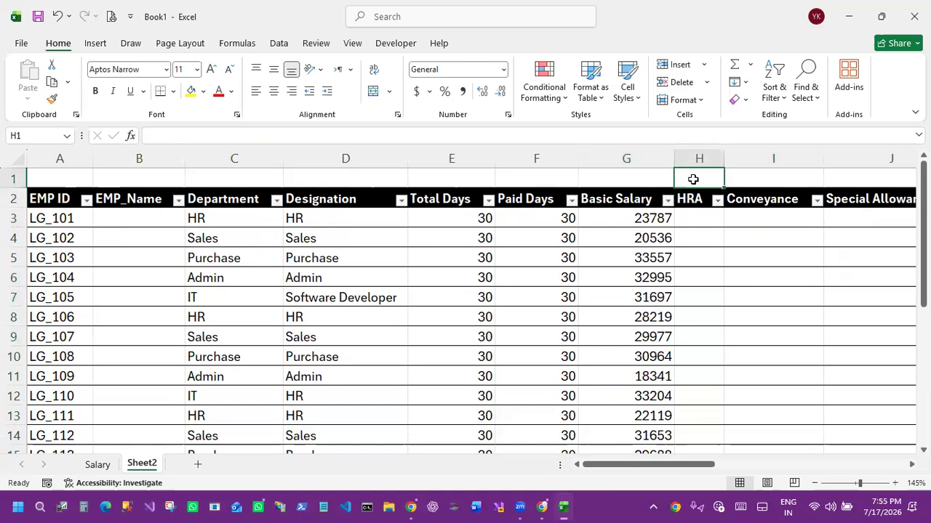
type("30%")
key("Return")
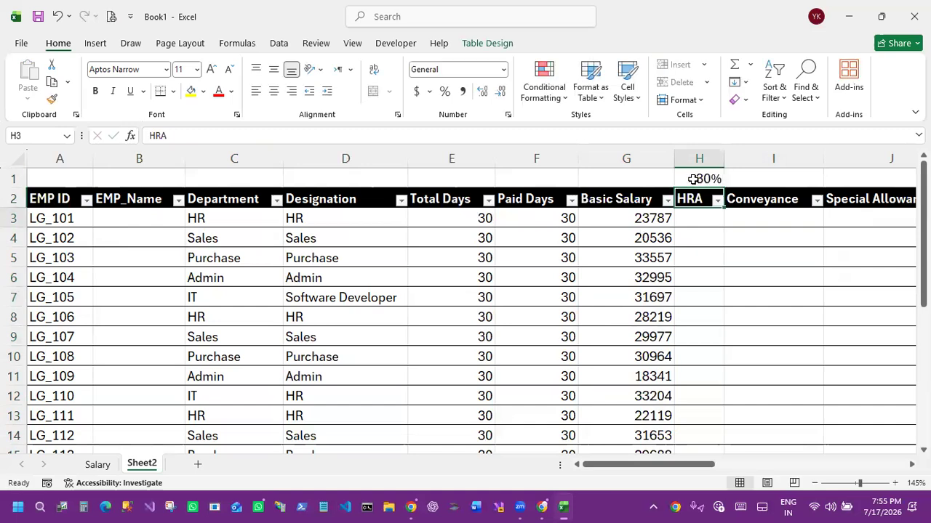
key("Return")
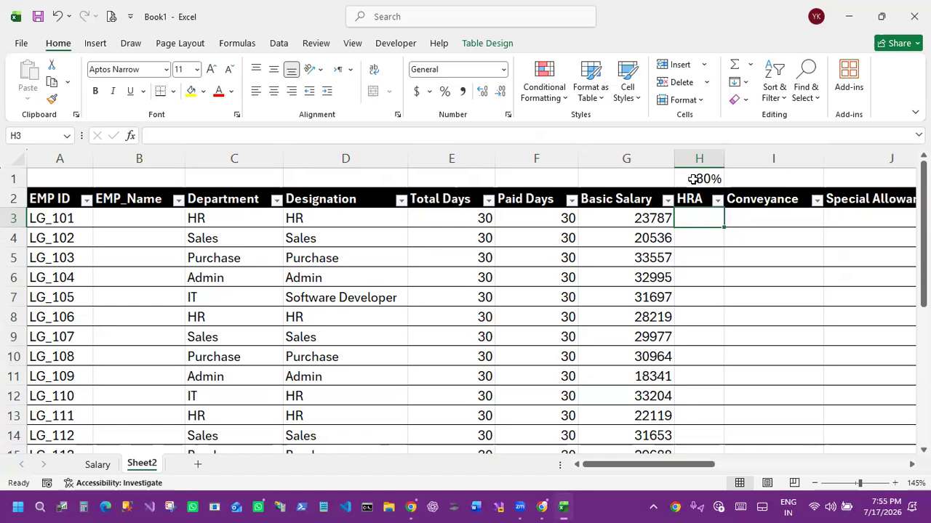
Step: Enter a formula in H3 that multiplies the Basic Salary by the rate in H1, filling the HRA column
type("=")
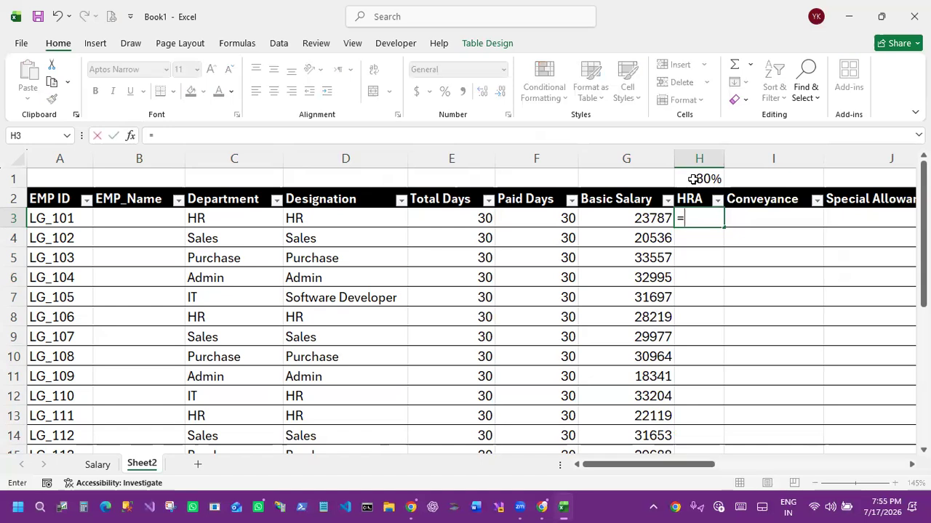
left_click(623, 218)
type("*")
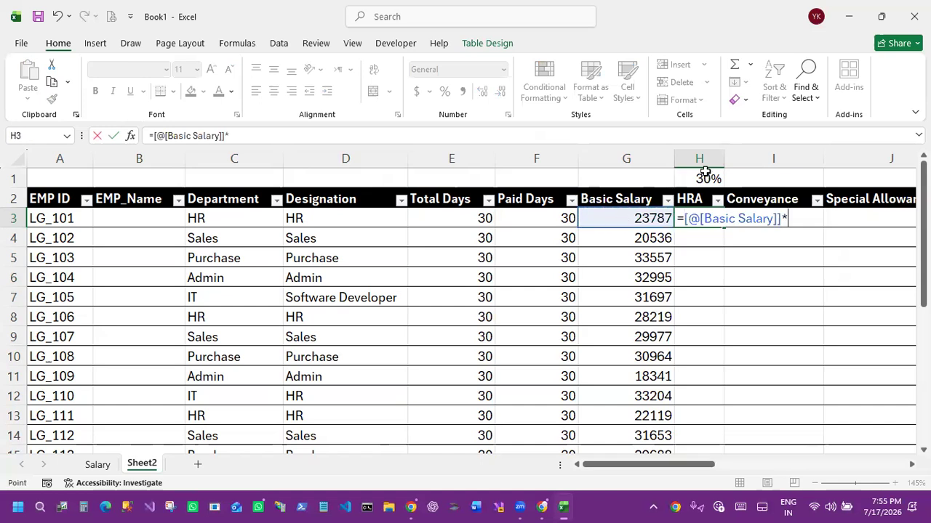
left_click(702, 178)
key("Return")
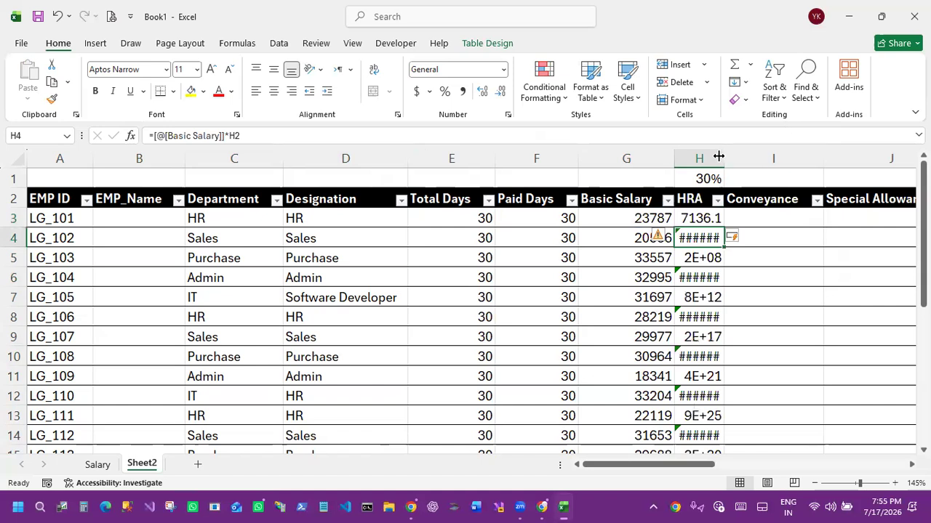
Step: Autofit the HRA column's width and check which rate cell the formulas in H3, H5, H6, H10 and H11 refer to
double_click(719, 157)
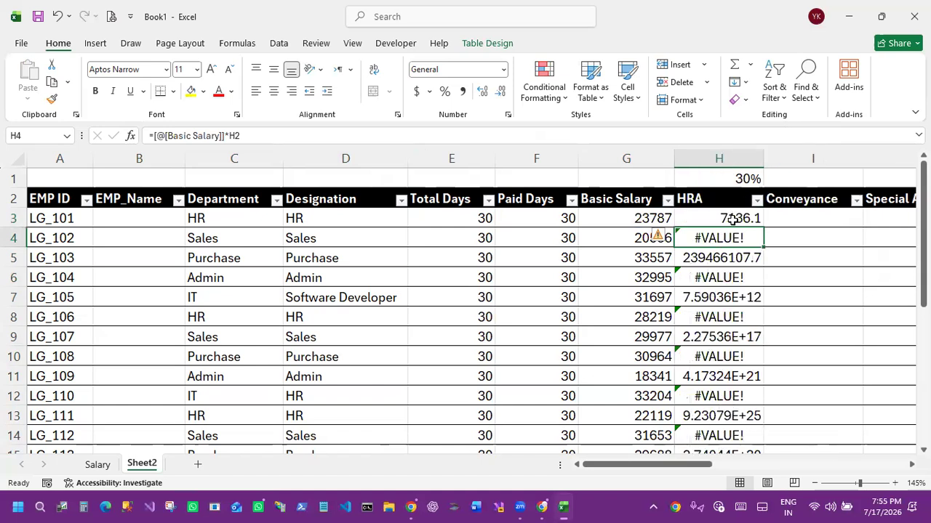
left_click(718, 258)
left_click(721, 279)
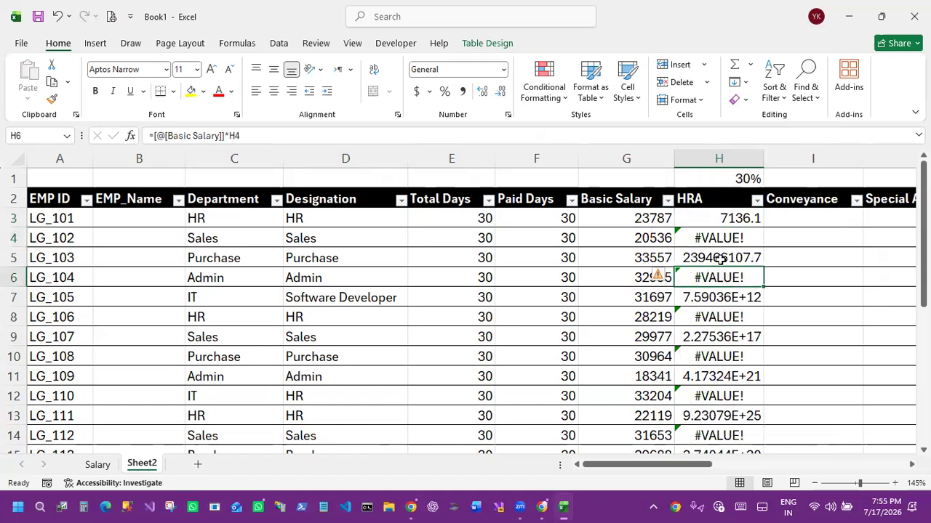
key("Up")
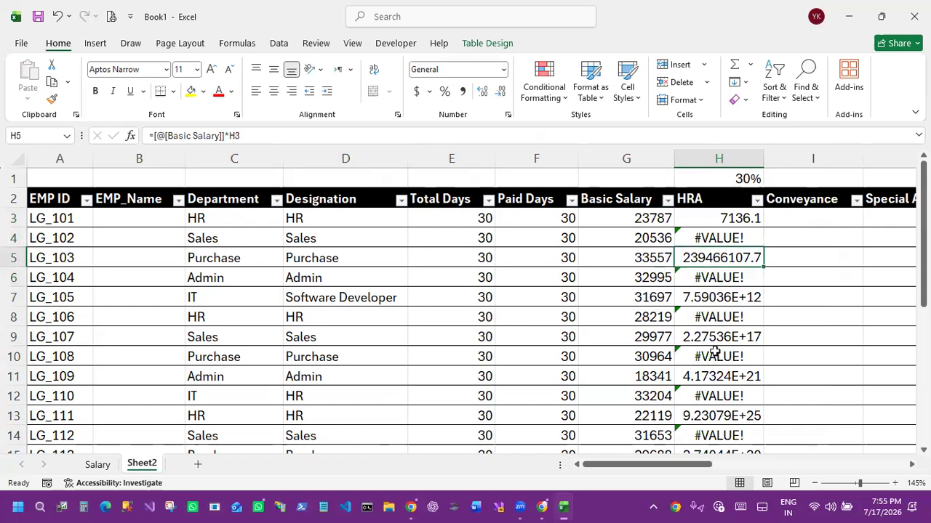
left_click(715, 356)
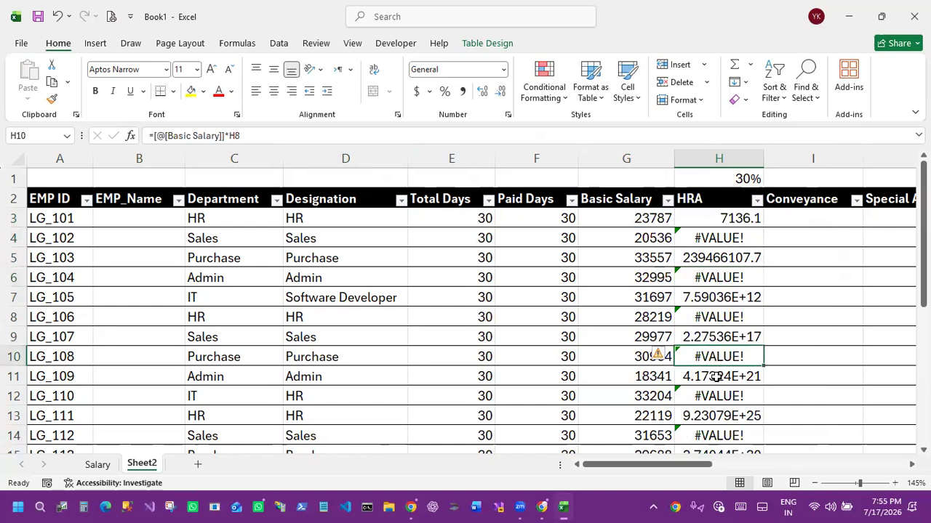
key("Down")
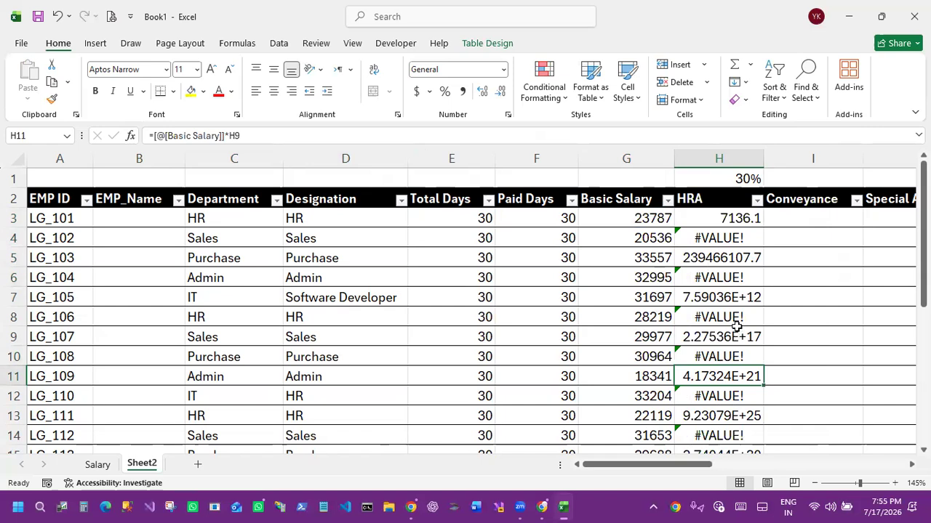
left_click(458, 249)
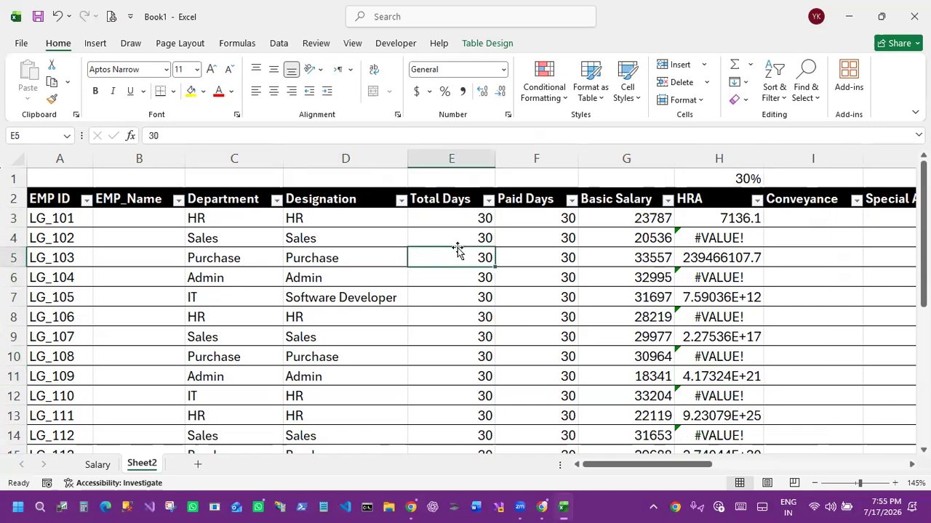
left_click(721, 214)
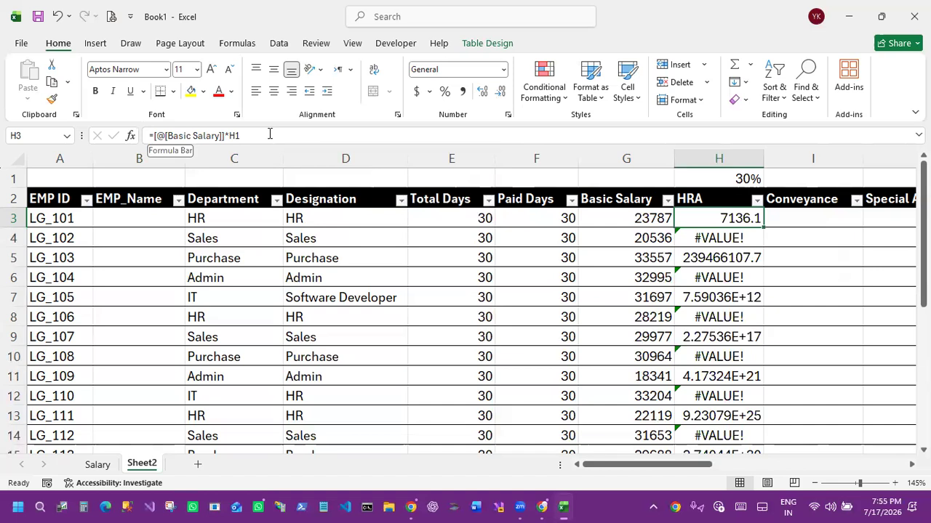
Step: Convert the whole employee salary table to a normal range
left_click(395, 219)
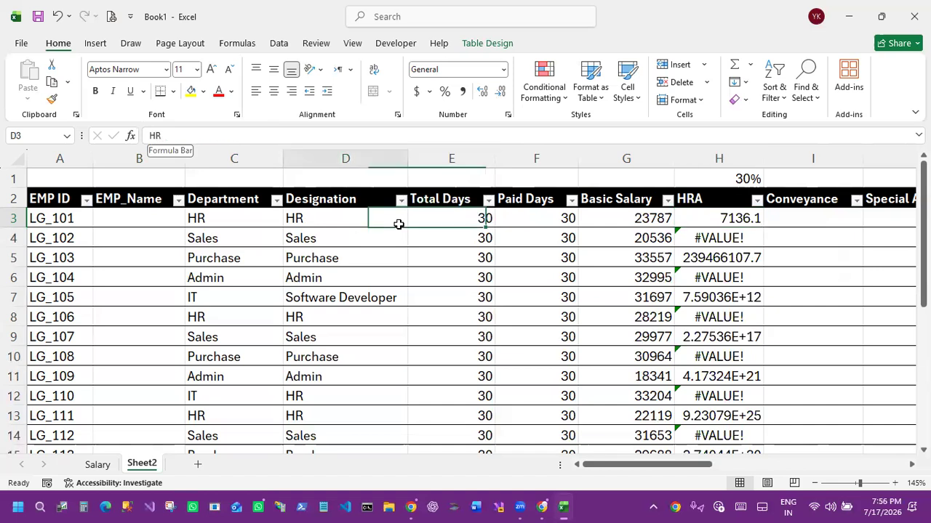
key("ctrl+a")
scroll(397, 221, "down", 4)
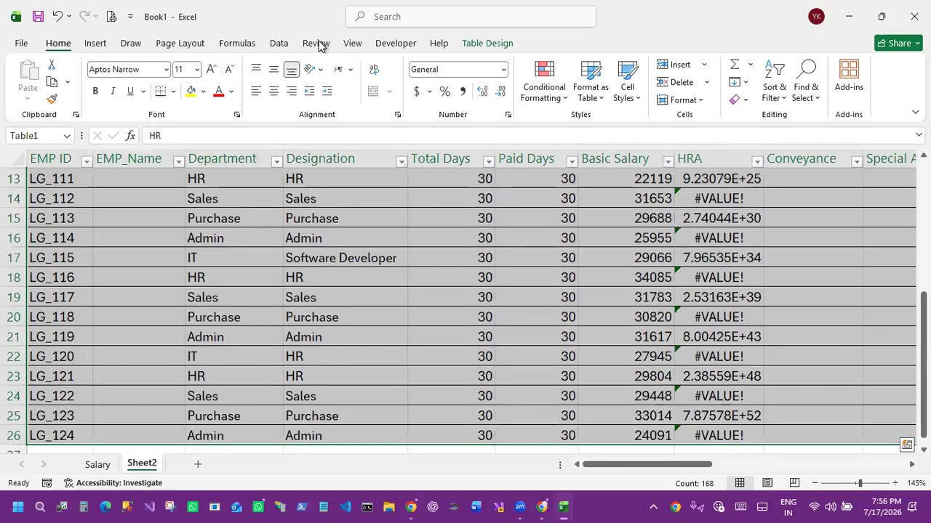
left_click(463, 42)
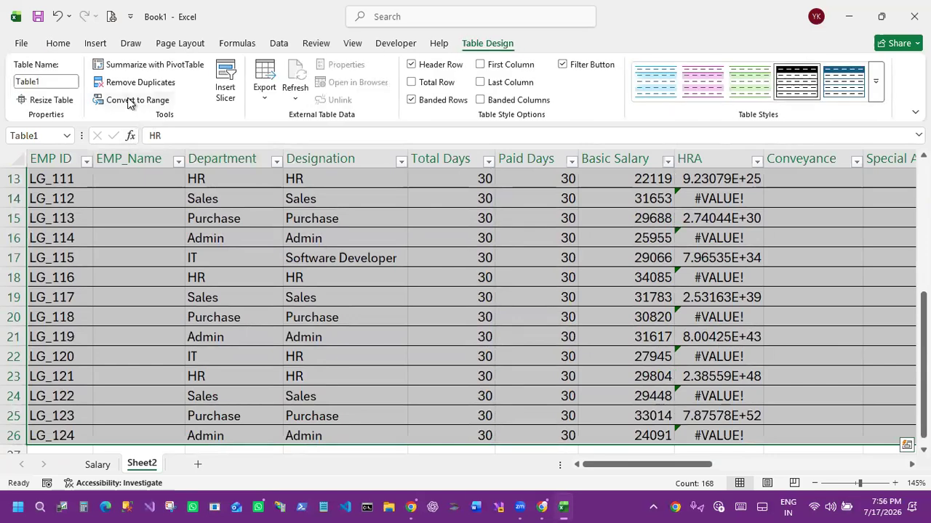
left_click(132, 100)
left_click(498, 281)
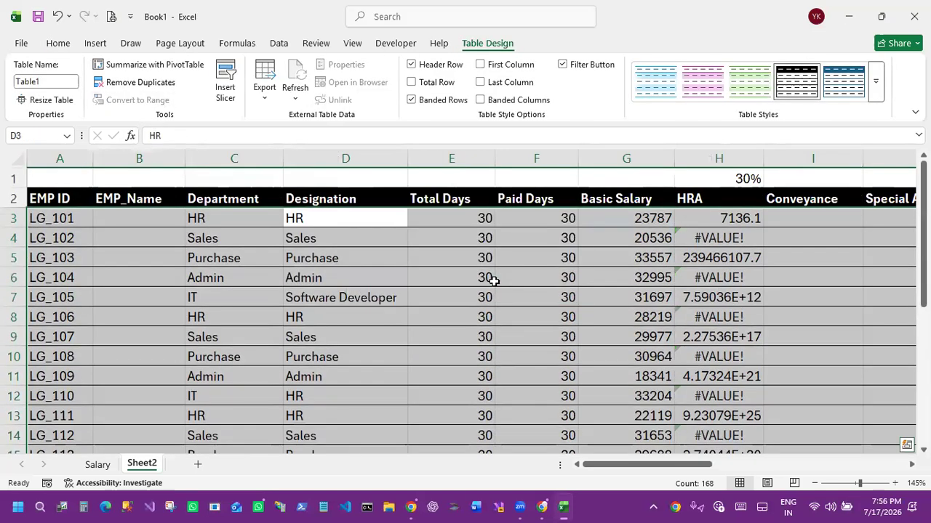
Step: Clear the HRA formulas from H3 down through the last employee row
left_click(647, 246)
left_click_drag(696, 218, 717, 458)
left_click_drag(718, 385, 706, 371)
key("Delete")
scroll(706, 371, "up", 3)
scroll(573, 213, "up", 2)
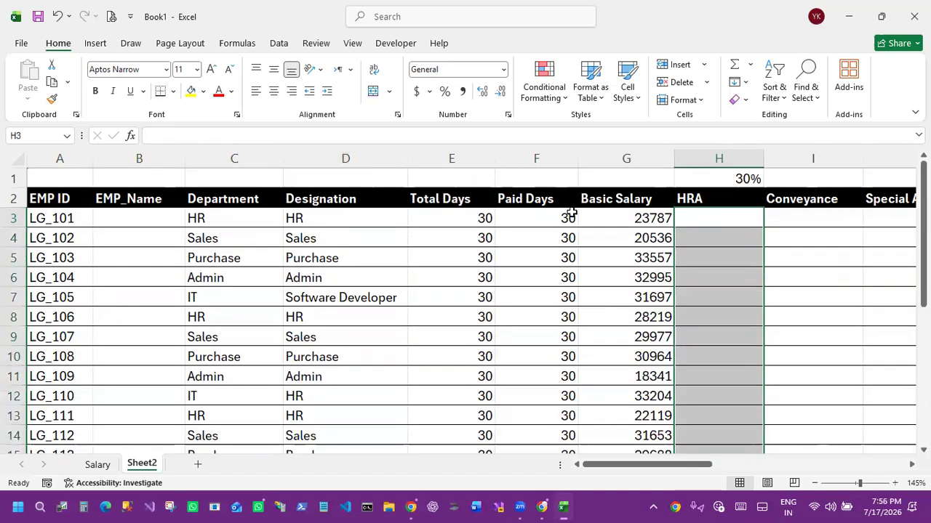
Step: Enter HRA in cell H1 and the rate 30% in cell H2 below it
left_click(572, 212)
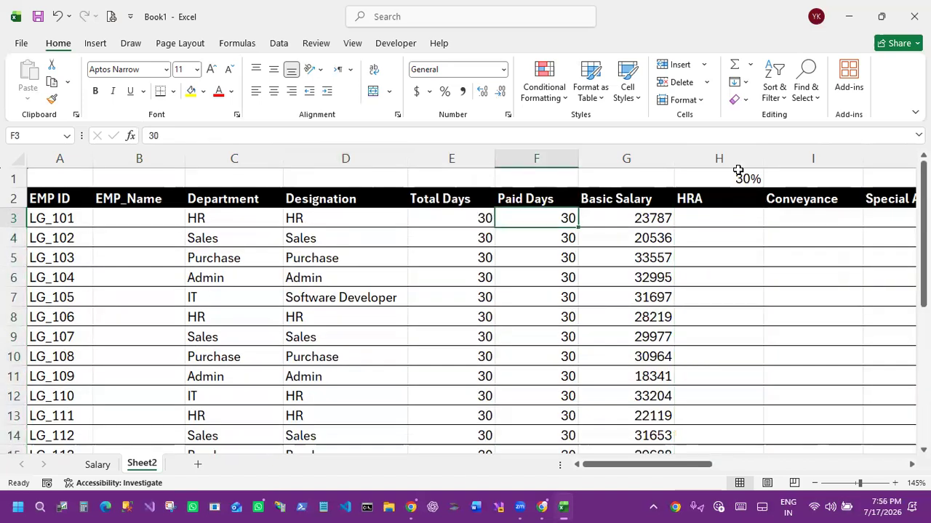
key("Right")
key("Right")
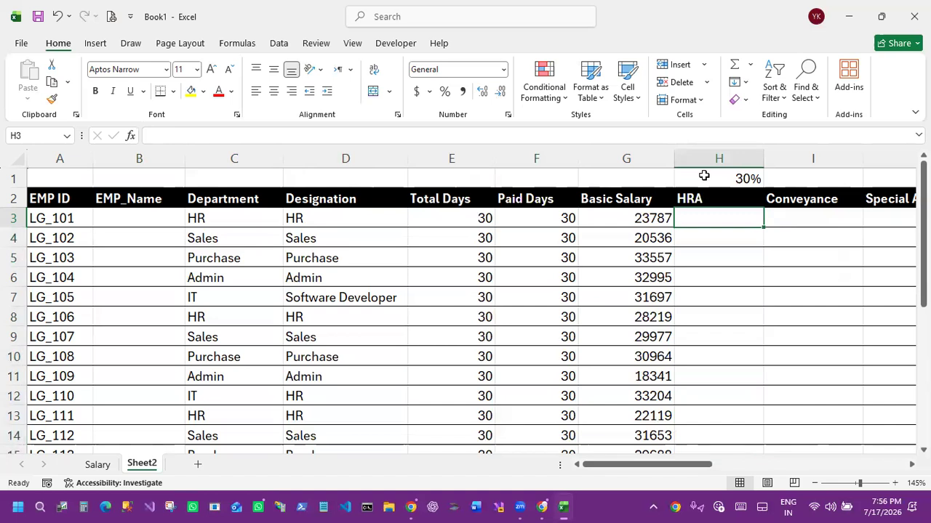
left_click(703, 176)
type("HRA")
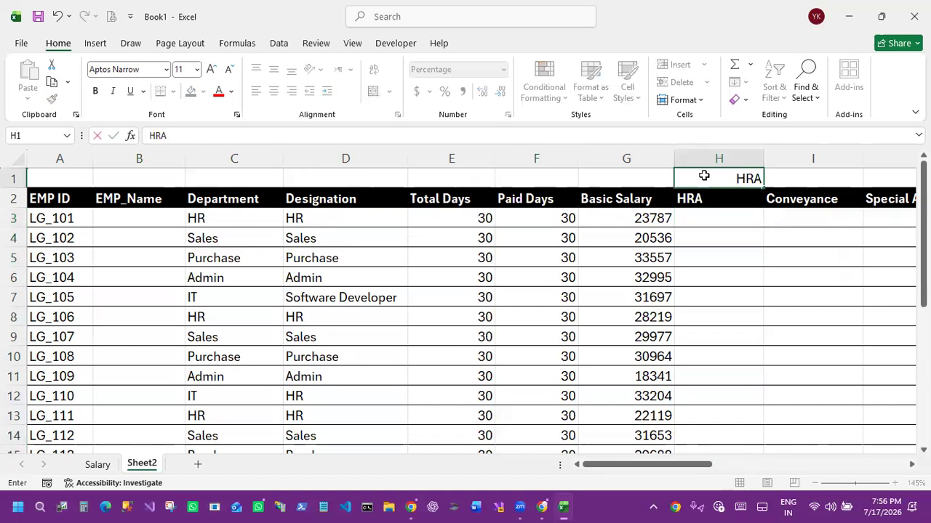
key("Return")
type("30%")
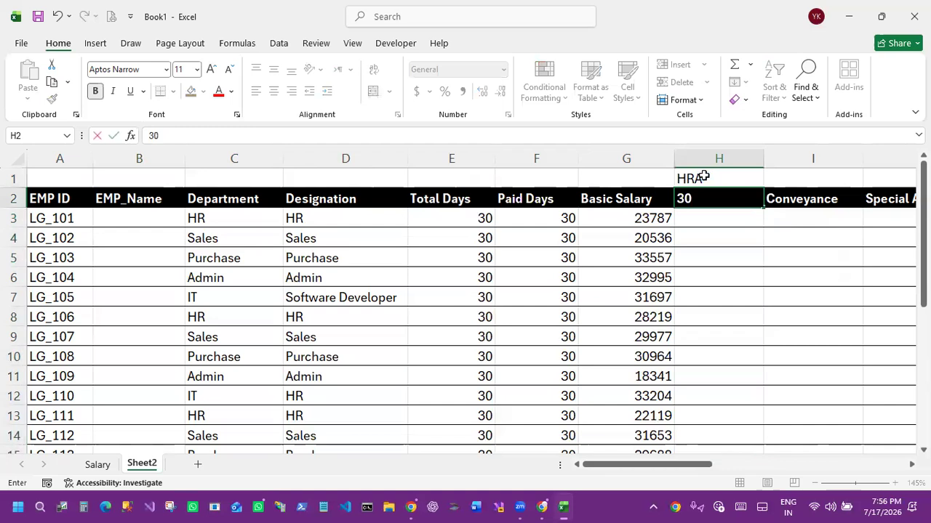
Step: Confirm 30% in H2 and calculate the first employee's HRA in H3 with the formula =G3*H2
key("Return")
type("=")
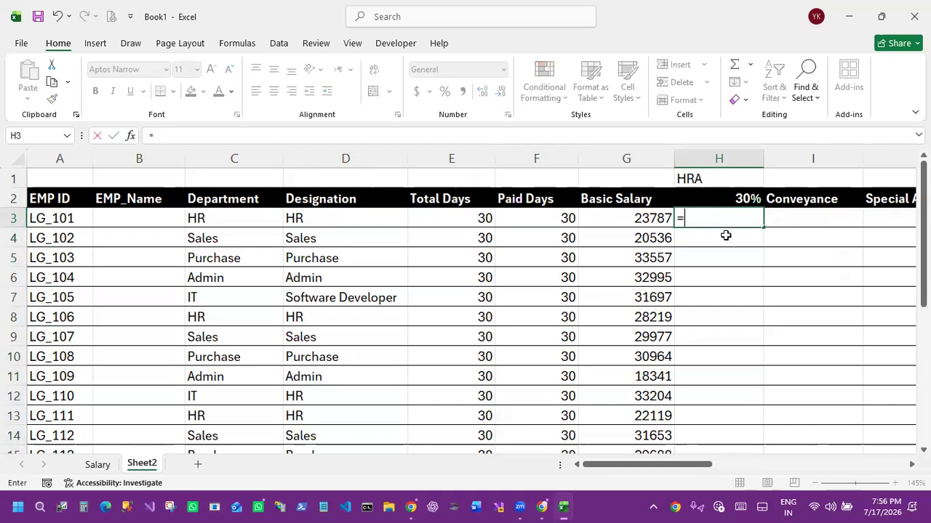
left_click(645, 219)
type("*")
left_click(728, 193)
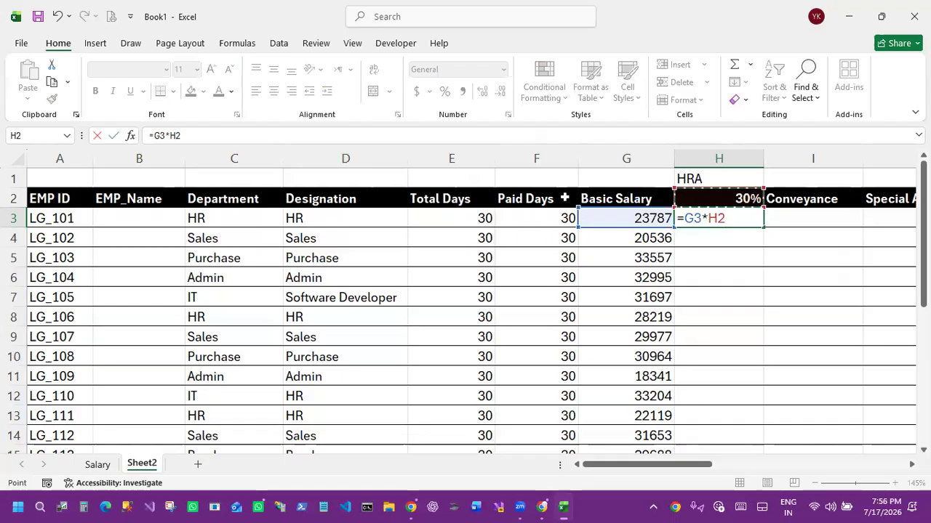
key("Return")
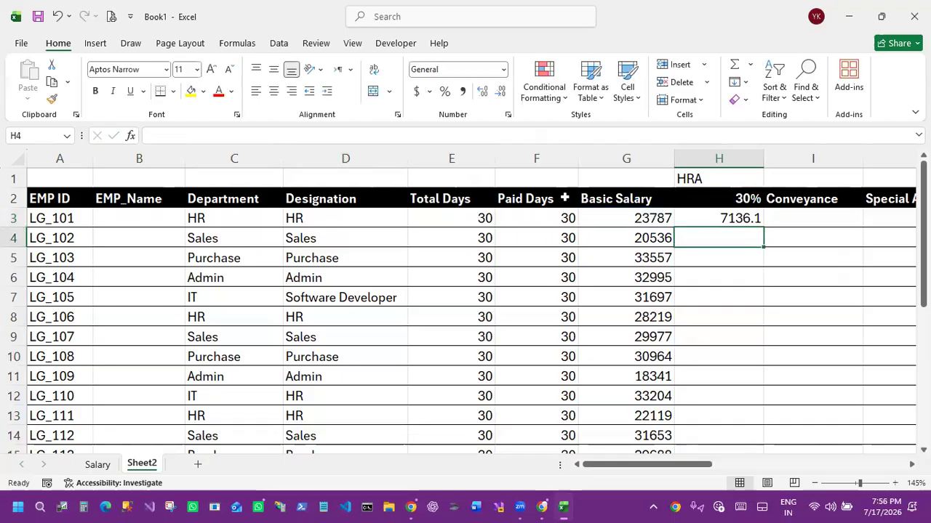
Step: Try filling the H3 formula down the HRA column, widen column H slightly, and check the copied formulas' references
left_click(759, 221)
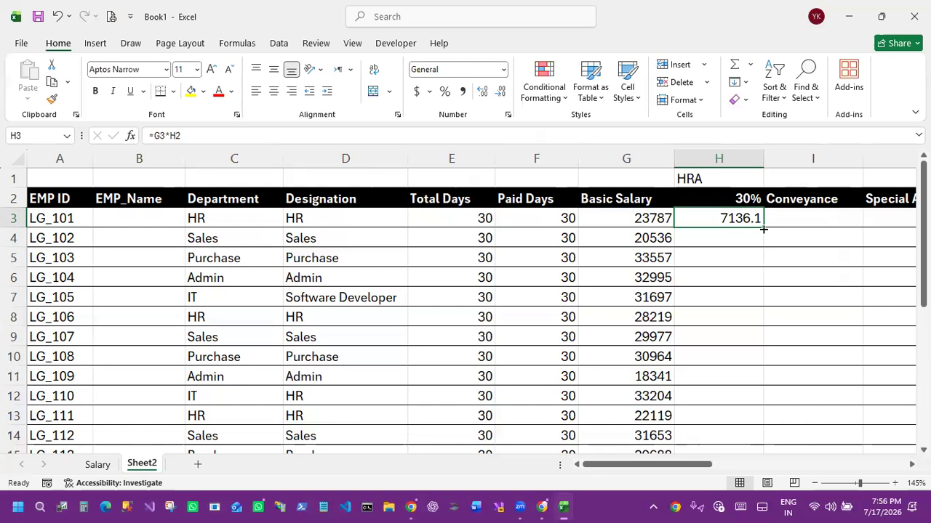
double_click(762, 228)
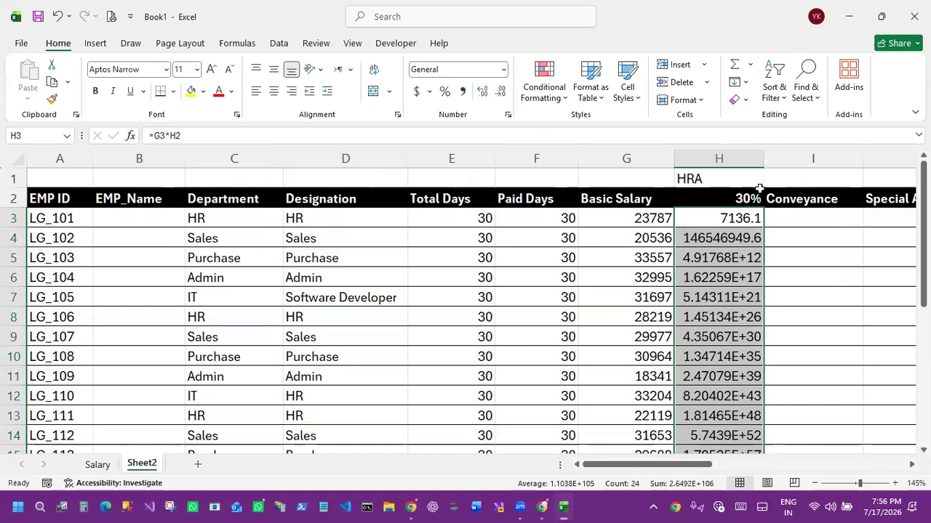
left_click_drag(762, 160, 784, 159)
left_click(727, 258)
left_click(730, 317)
left_click(731, 336)
left_click(732, 359)
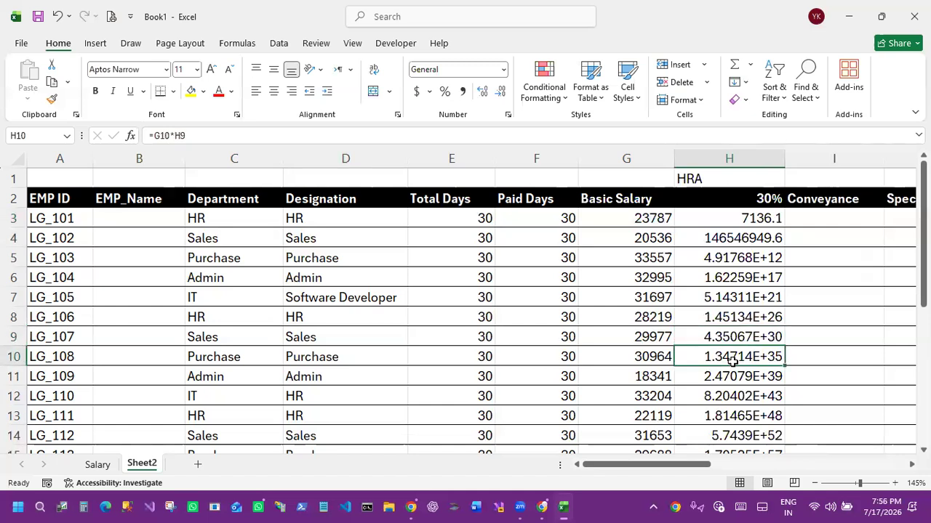
Step: Undo the widening of column H and the formula fill below H3
key("ctrl+z")
key("ctrl+z")
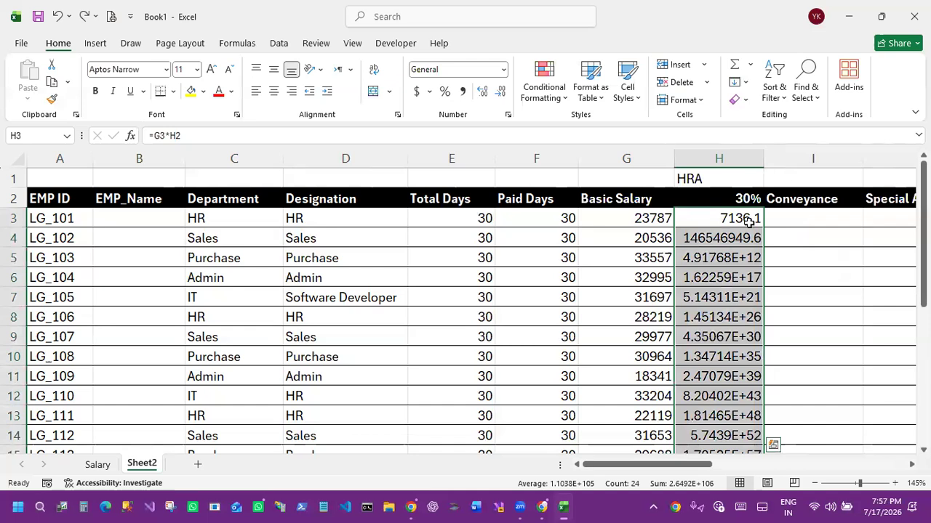
key("ctrl+z")
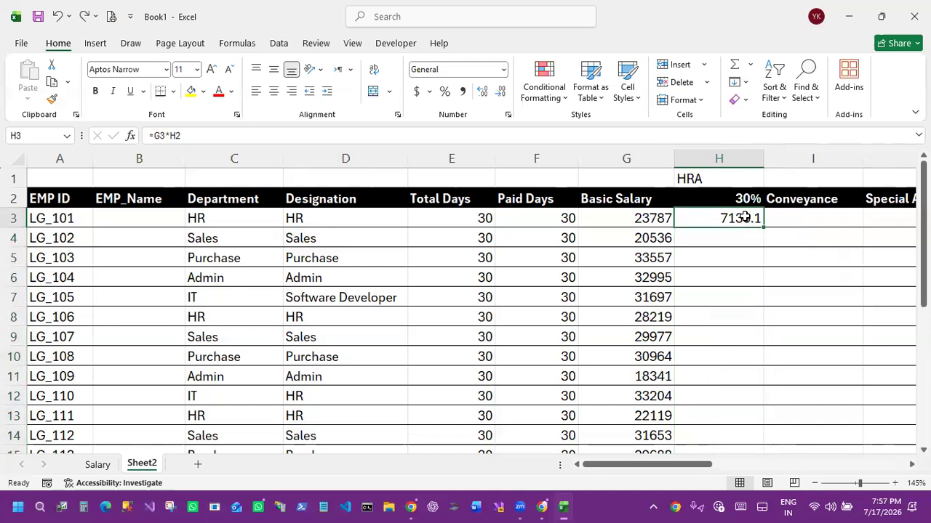
Step: Replace the percentage in H2 with the header HRA and clear the duplicate label in H1
left_click(747, 198)
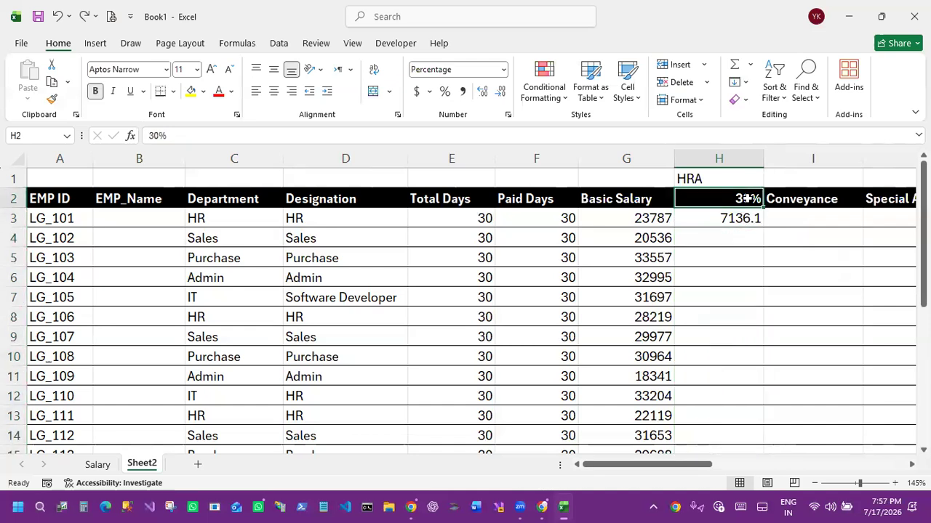
type("HRA")
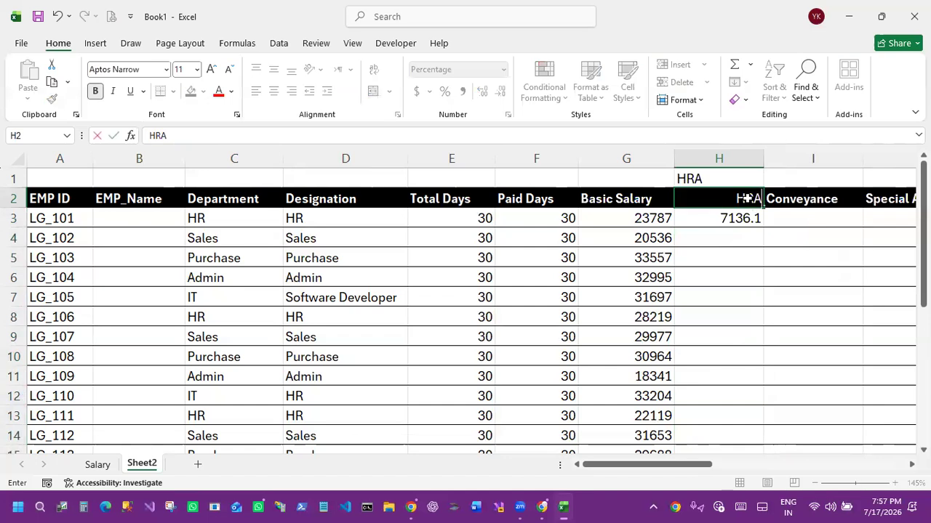
key("Up")
key("Delete")
key("Down")
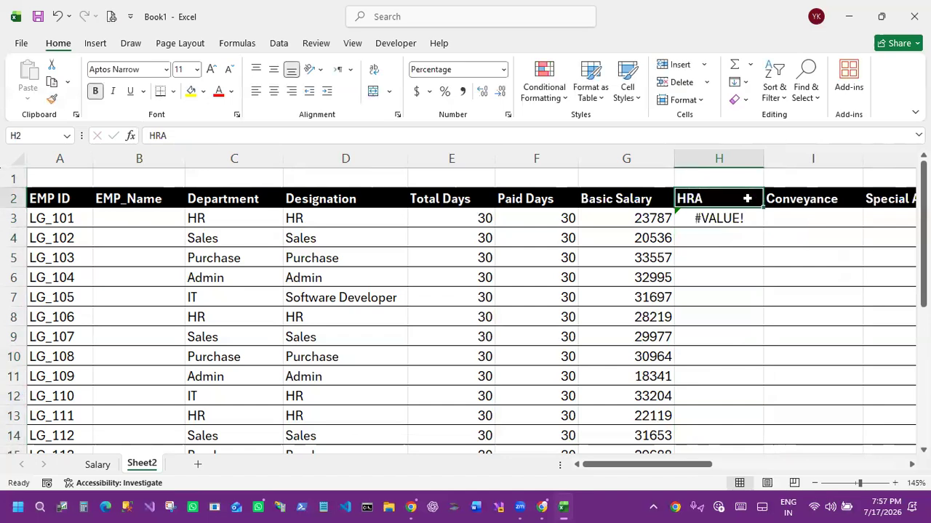
Step: Enter the formula =G3*30% in H3 to calculate HRA from the basic salary
key("Down")
type("=")
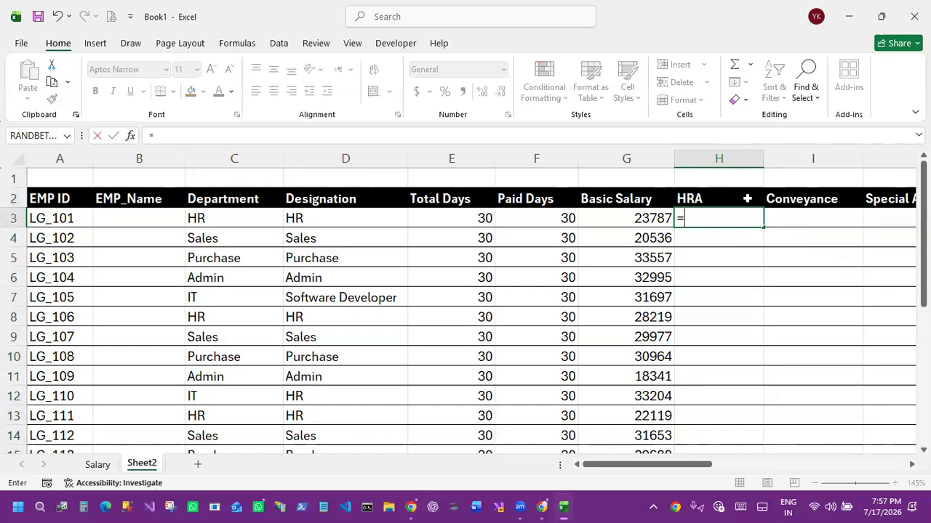
left_click(650, 218)
type("*")
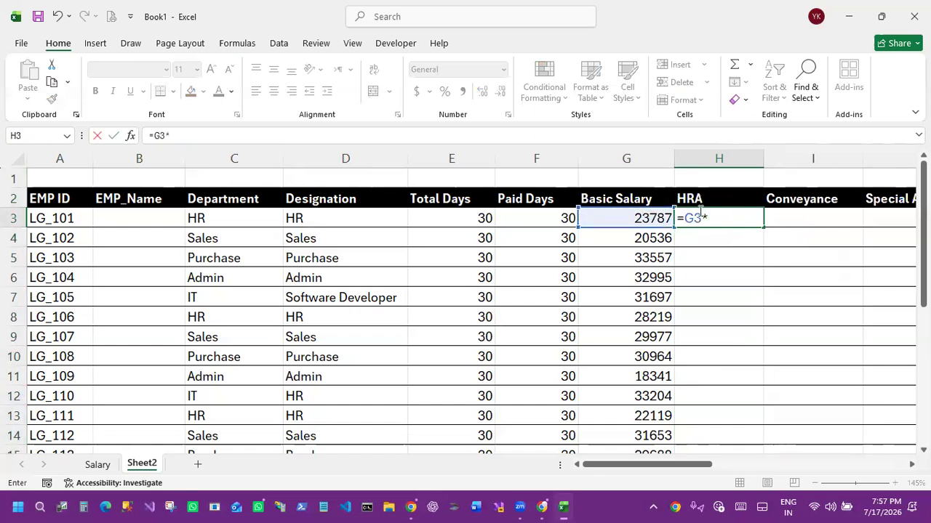
type("30%")
key("Return")
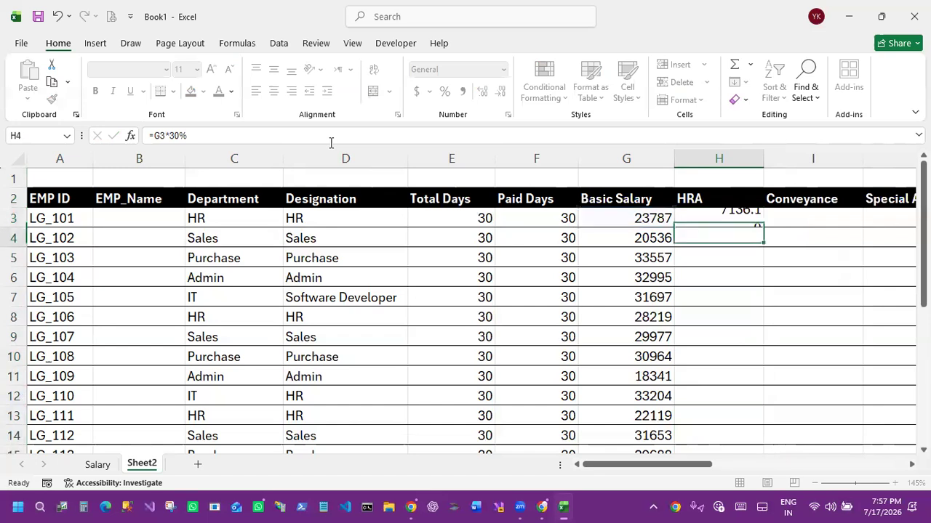
Step: Fill the H3 formula down the HRA column to row 26 and check that the fill covers the last employee
left_click(719, 216)
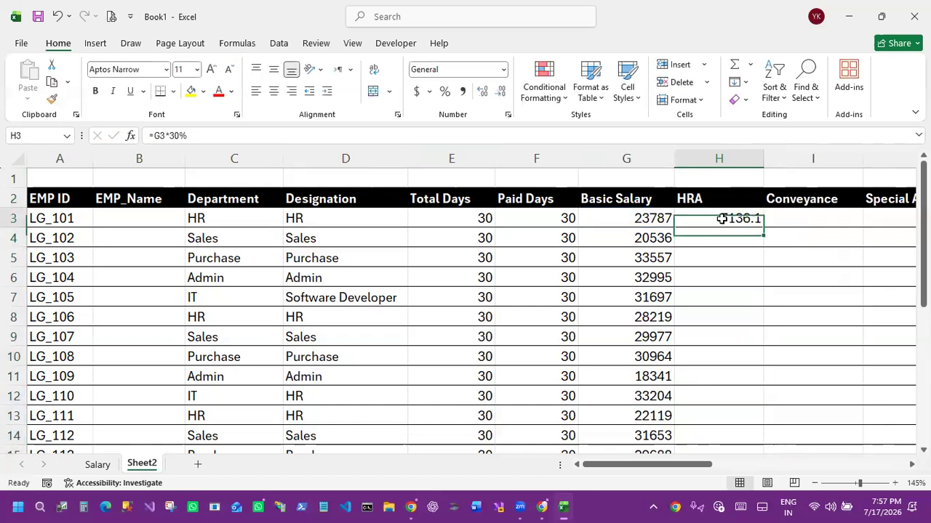
double_click(766, 227)
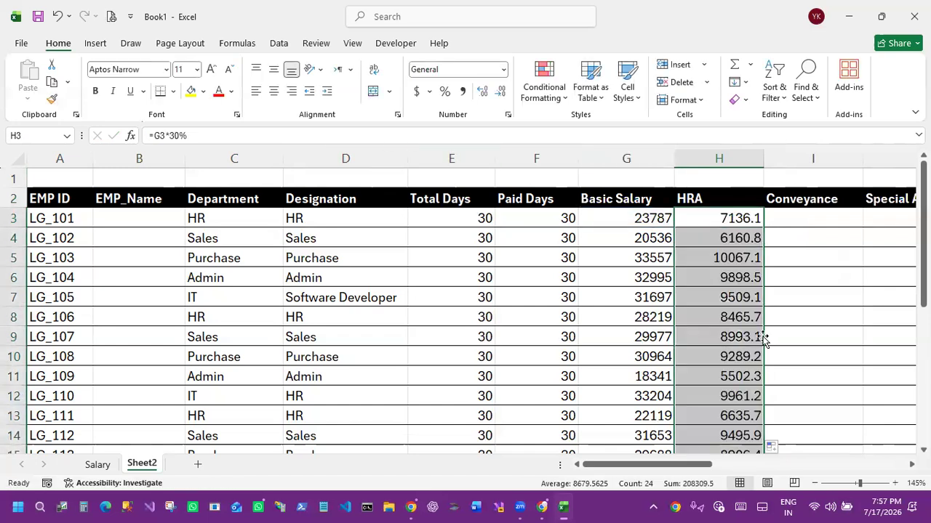
scroll(749, 338, "down", 2)
scroll(749, 338, "down", 4)
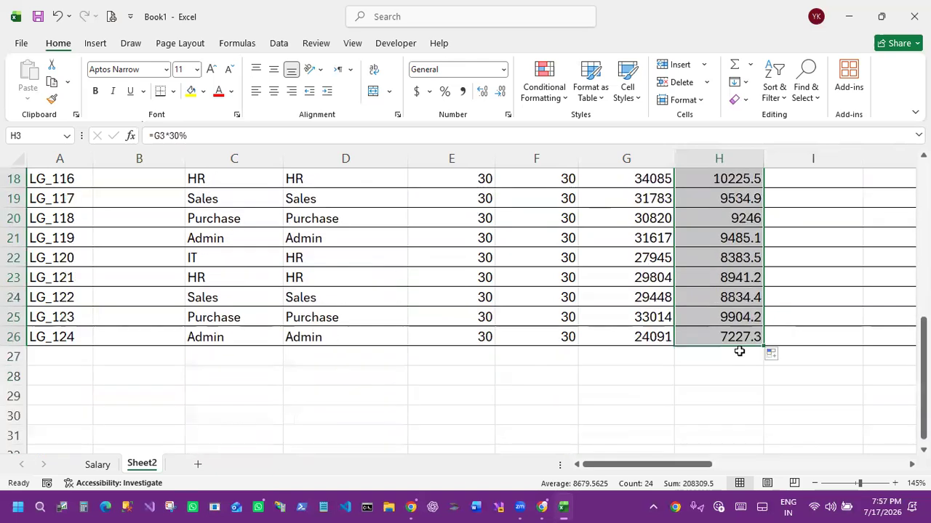
scroll(720, 335, "up", 2)
scroll(719, 335, "up", 4)
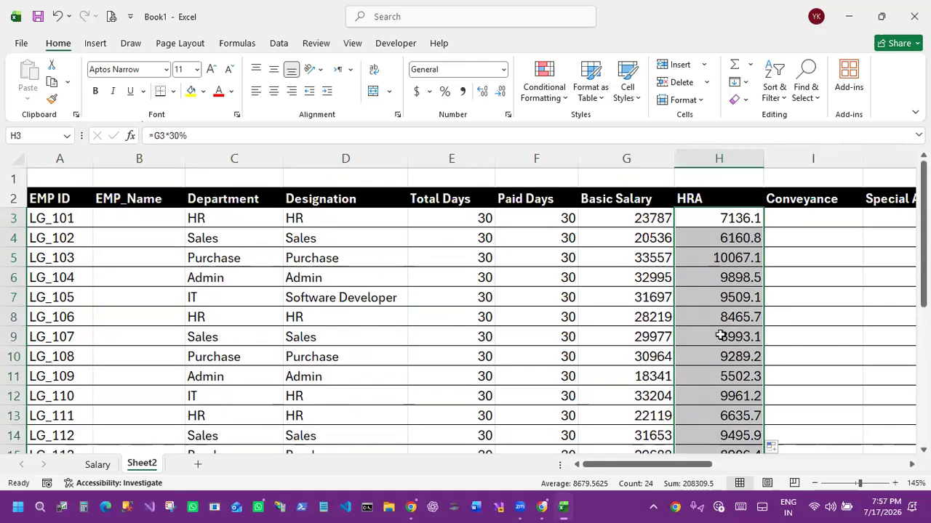
Step: Inspect the formulas in several HRA cells, including the fixed 30% in H10, without changing them
left_click(731, 221)
left_click(730, 261)
left_click(730, 317)
left_click(732, 356)
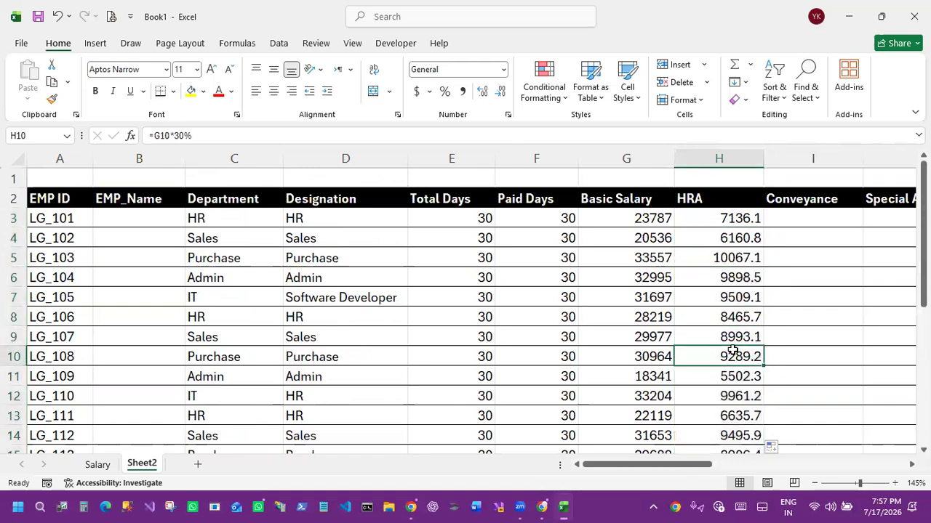
left_click_drag(174, 135, 198, 136)
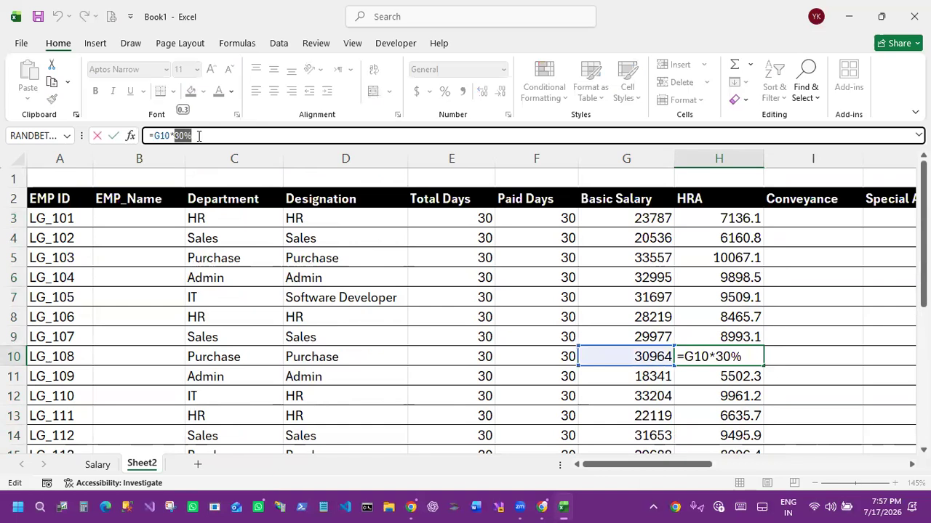
key("Escape")
key("Down")
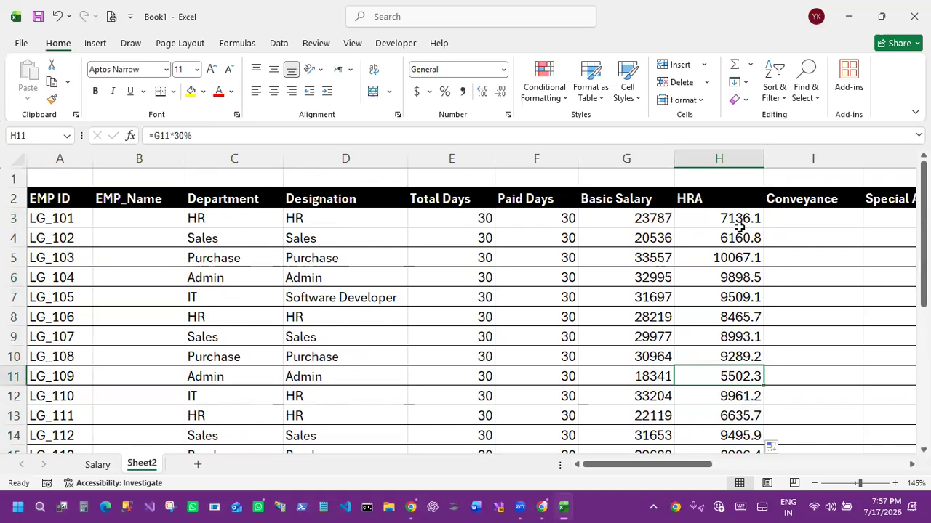
Step: Enter 30% in H1 and replace the HRA formula in H3 with =G3*H1
left_click(737, 231)
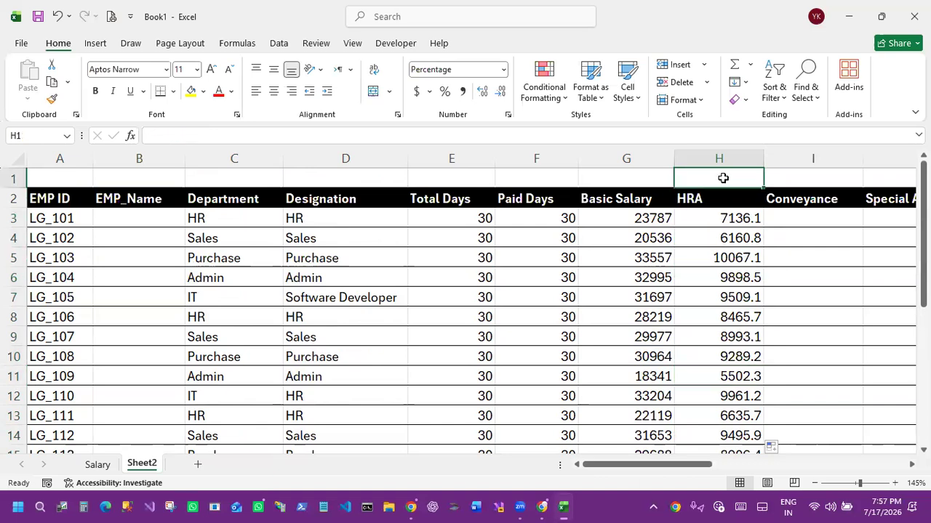
type("30")
key("Return")
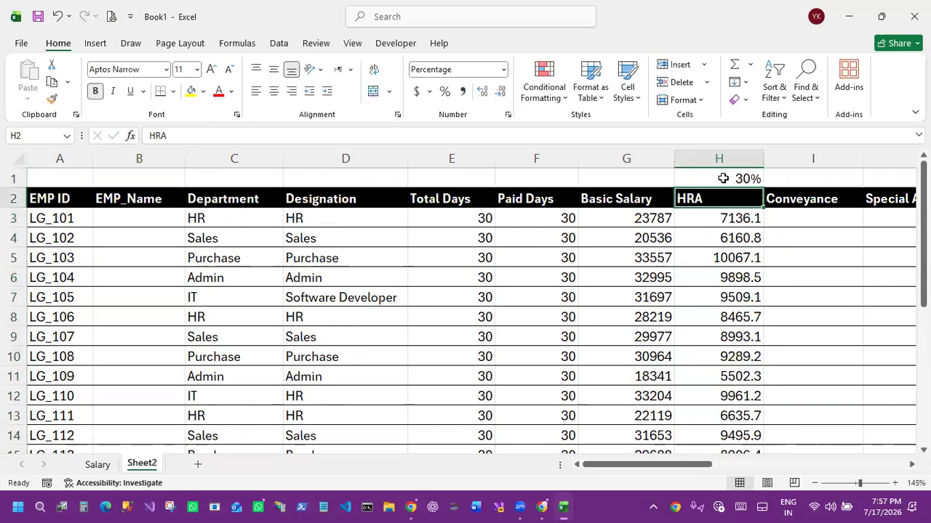
key("Return")
type("=")
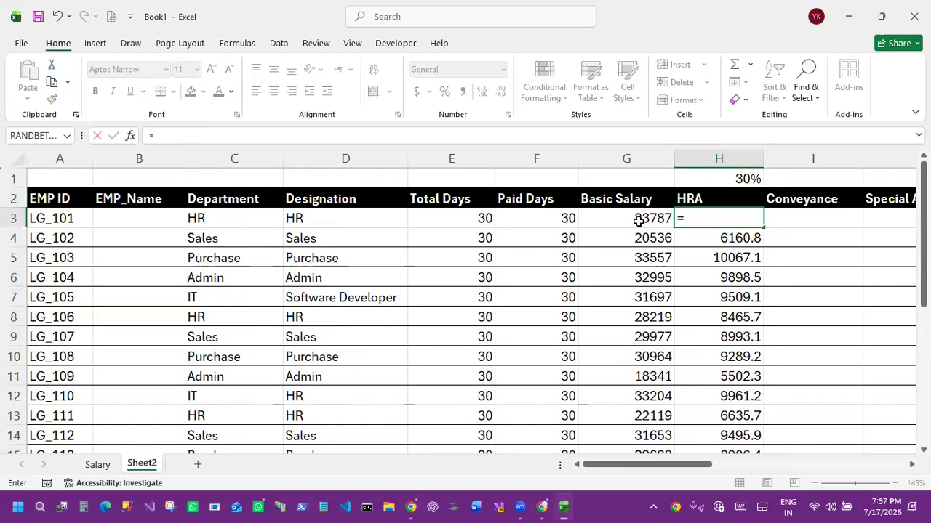
left_click(640, 221)
type("*")
left_click(736, 177)
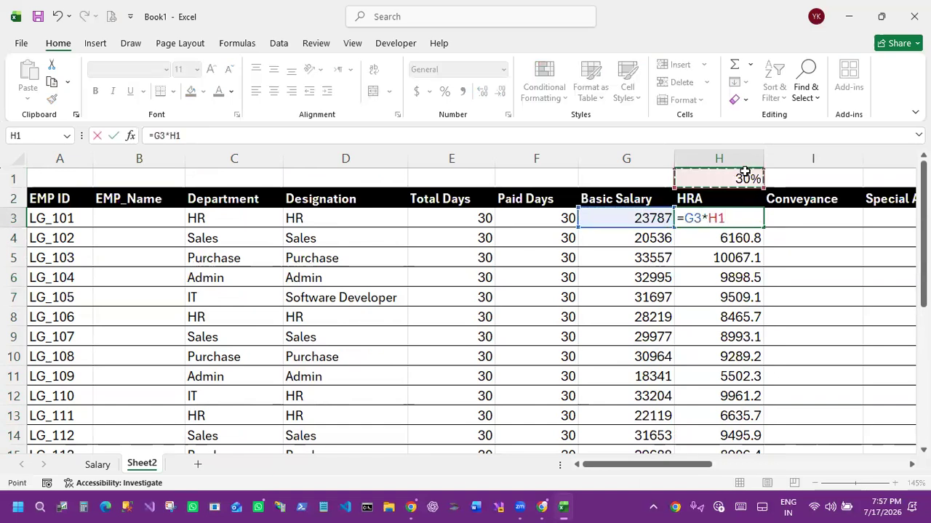
key("Return")
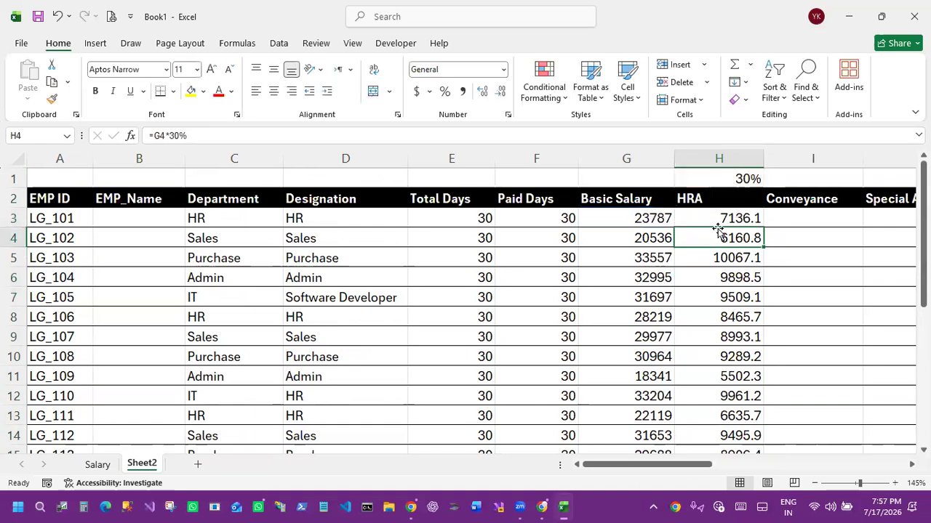
Step: Clear the HRA formulas below H3, keeping only the first employee's formula
left_click(734, 217)
left_click_drag(748, 229, 765, 502)
key("Delete")
scroll(721, 340, "up", 5)
Step: Test an HRA rate of 10% in H1 and set the rate to 40%
left_click(738, 179)
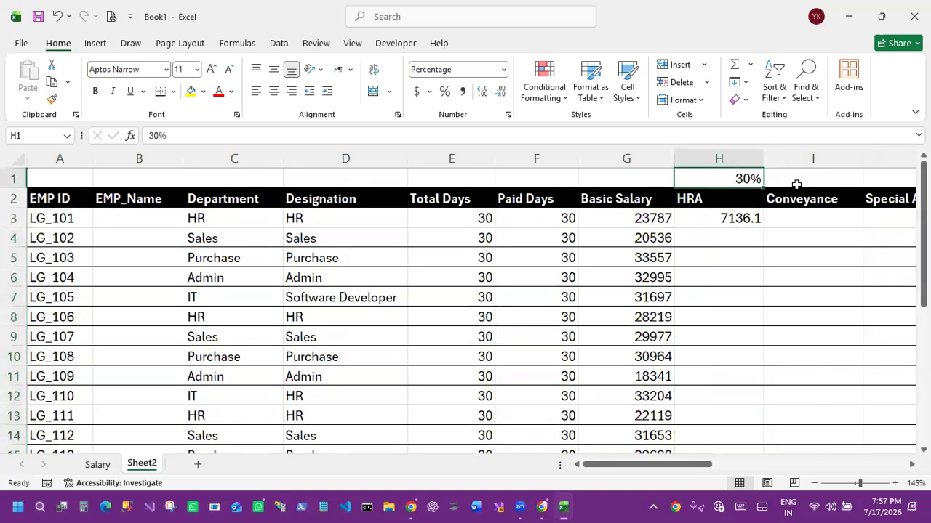
type("10")
key("Return")
key("Up")
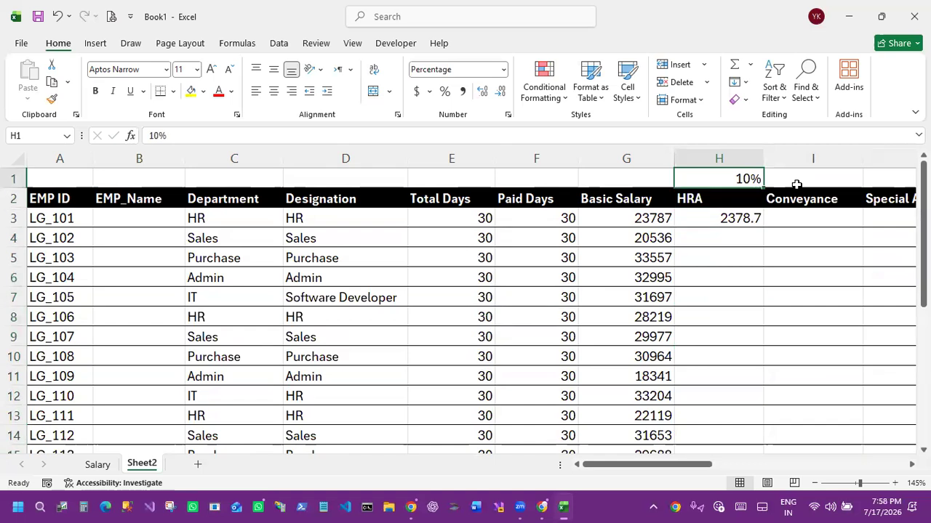
type("40")
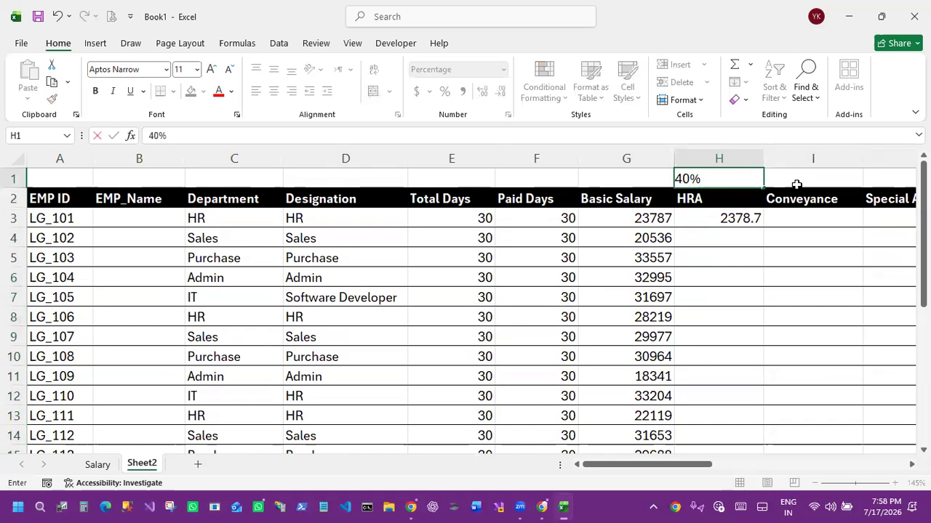
key("Return")
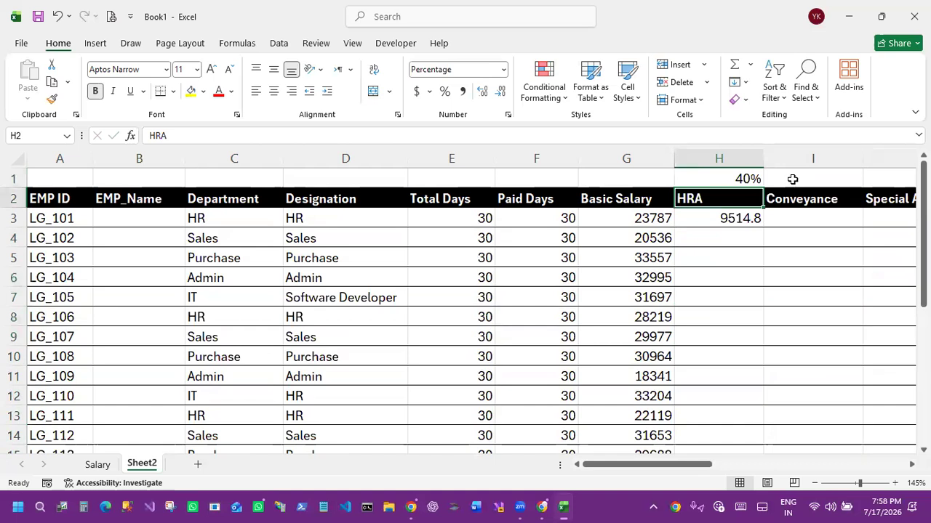
Step: Examine how the H3 formula refers to the rate in H1, leaving the formula as it is
left_click_drag(693, 465, 529, 466)
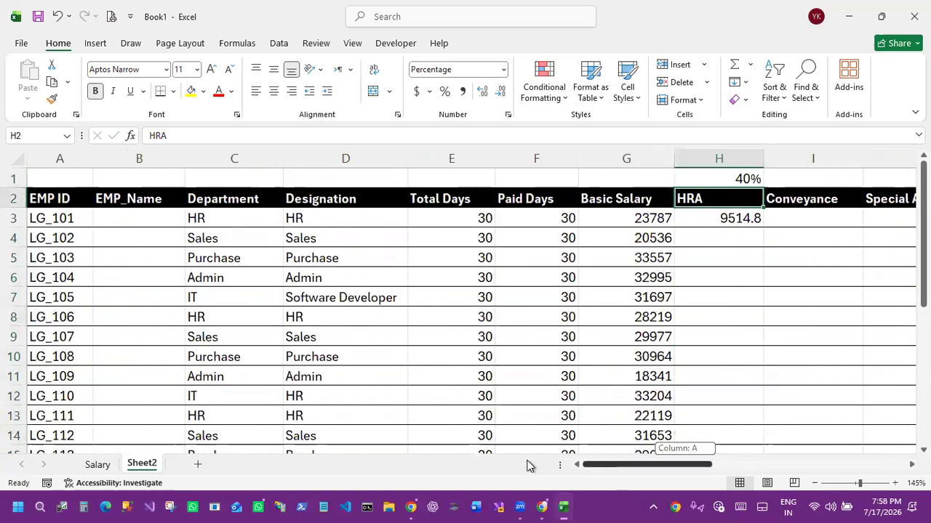
left_click(717, 218)
left_click(743, 180)
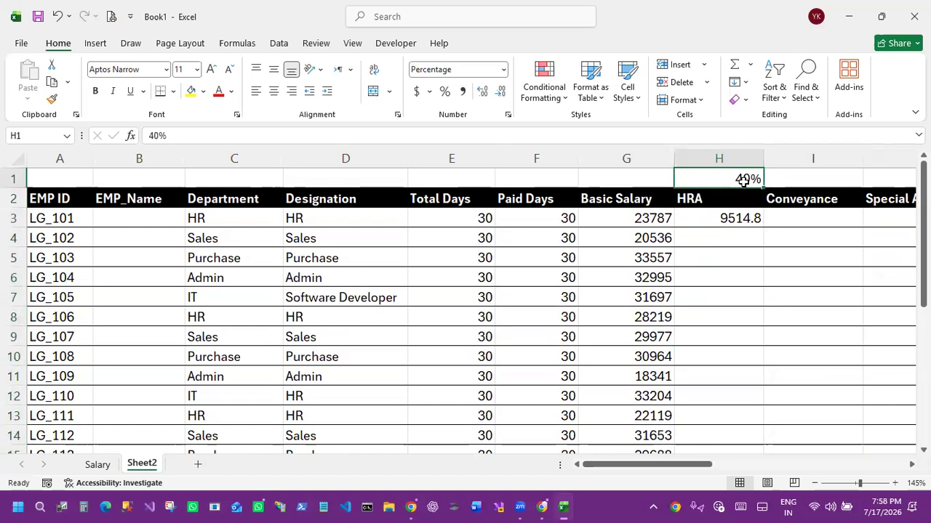
left_click_drag(706, 169, 768, 186)
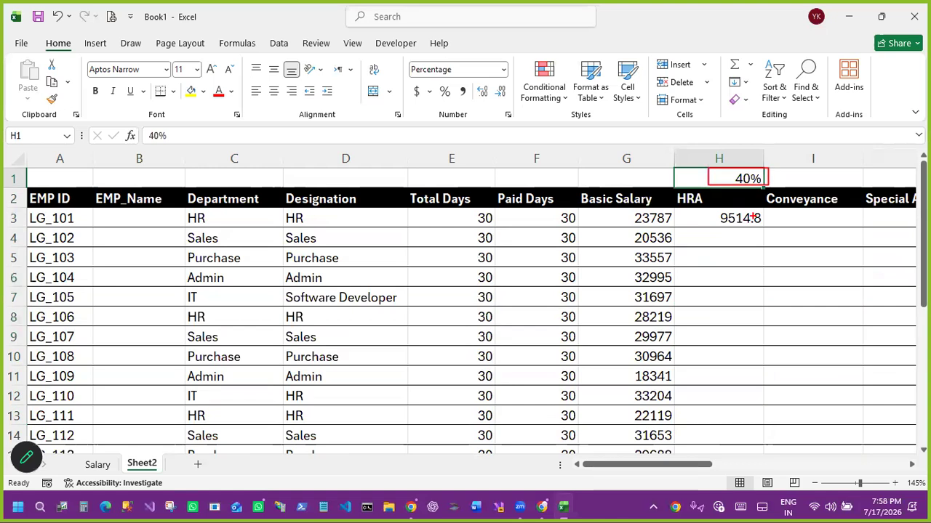
left_click(754, 218)
left_click(170, 136)
left_click_drag(170, 135, 182, 135)
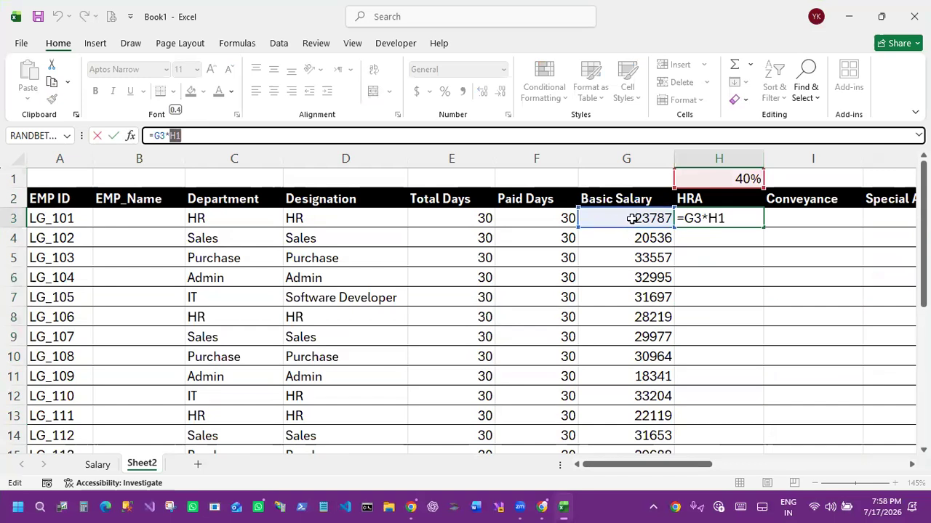
key("Return")
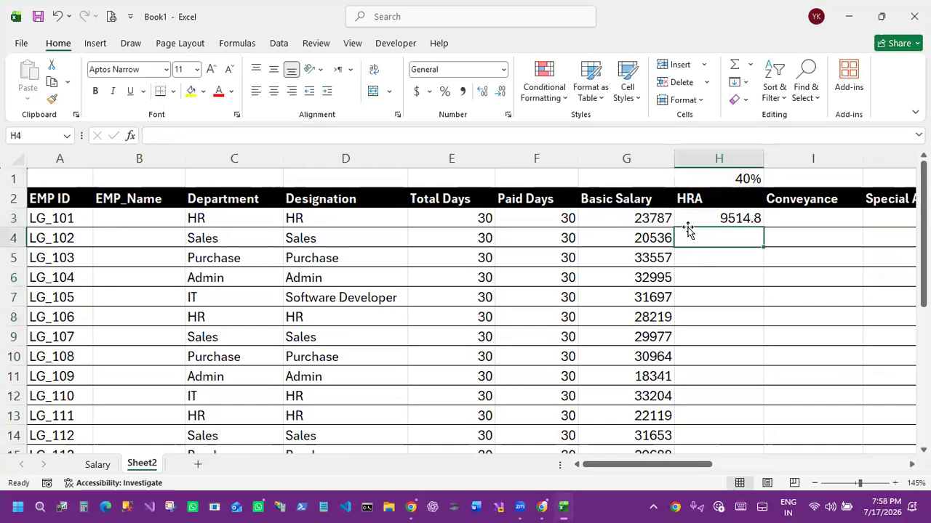
Step: Try filling the H3 formula down the HRA column, compare the references in H3 and H4, and undo the fill and column widening
left_click(724, 216)
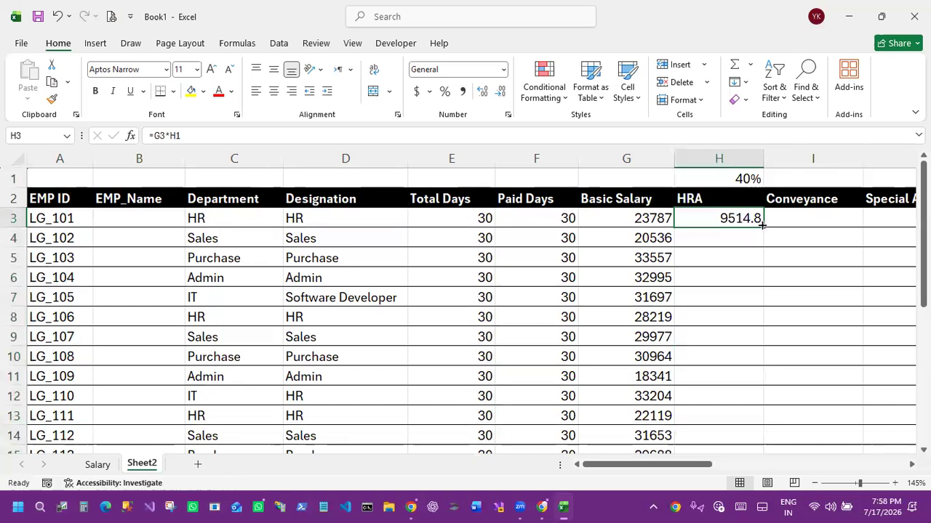
double_click(762, 225)
left_click_drag(762, 159, 785, 165)
left_click(737, 258)
left_click(745, 218)
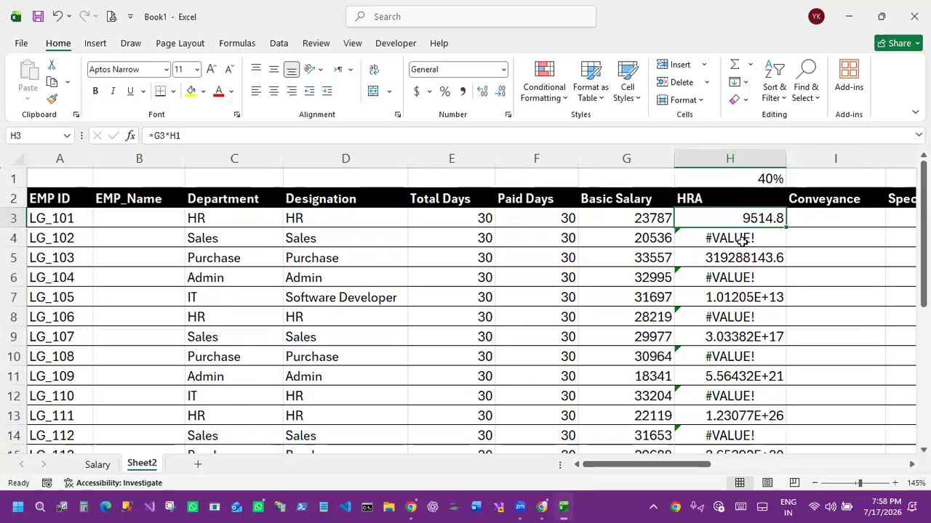
left_click(741, 241)
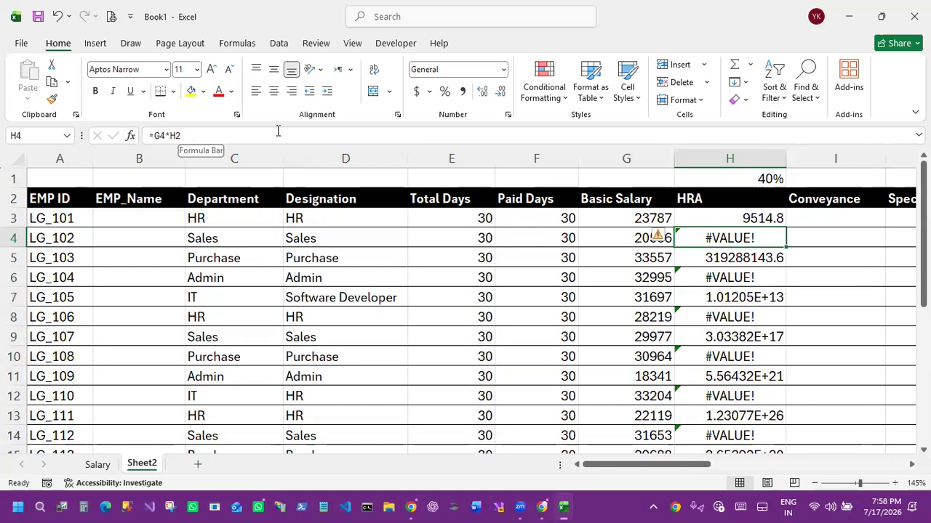
left_click(754, 179)
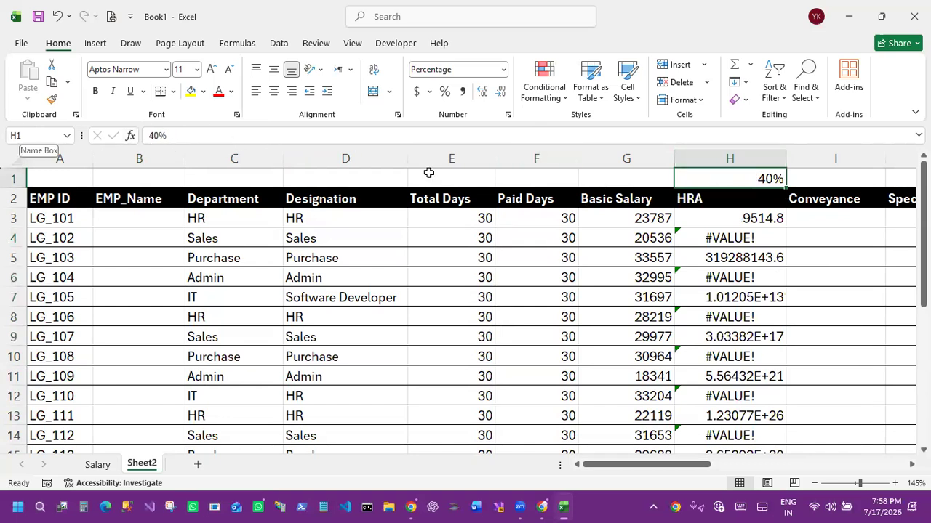
left_click(739, 224)
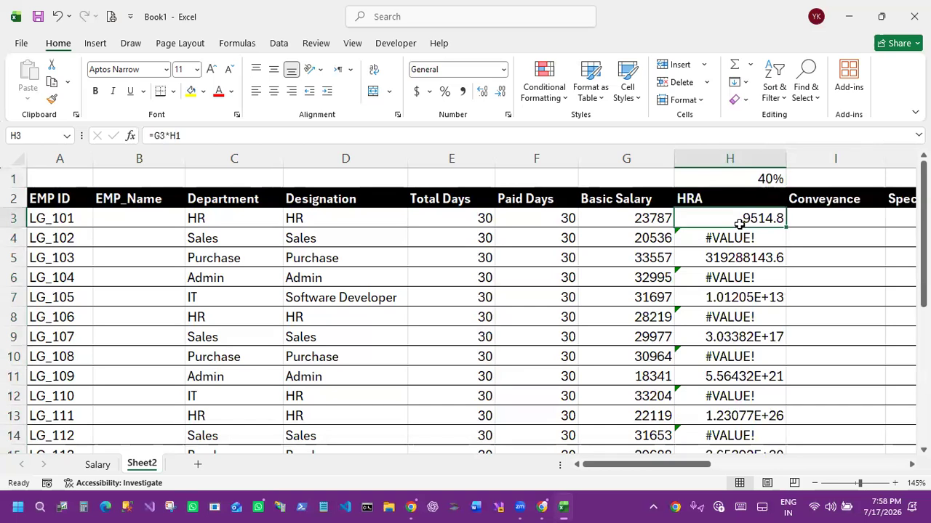
key("ctrl+z")
key("ctrl+z")
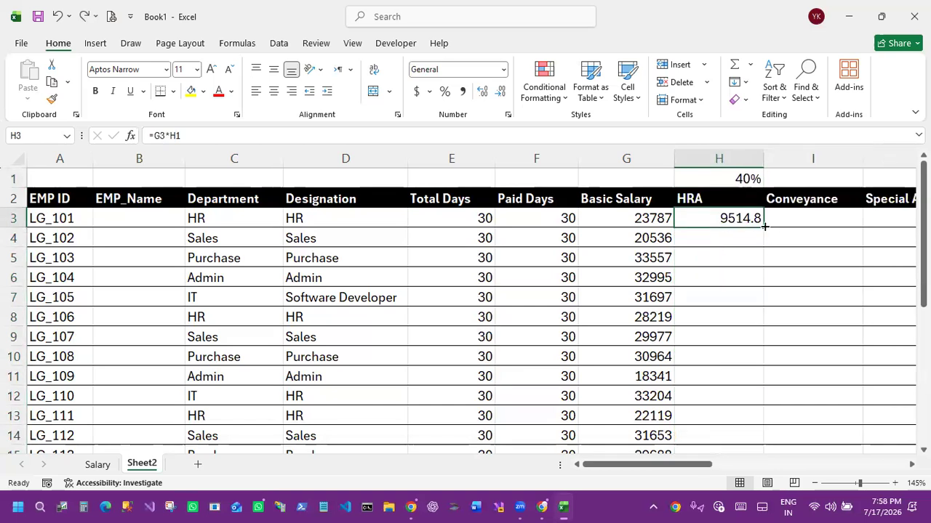
Step: Fill the H3 formula down the HRA column and check the cell references used in H3 through H5
double_click(763, 226)
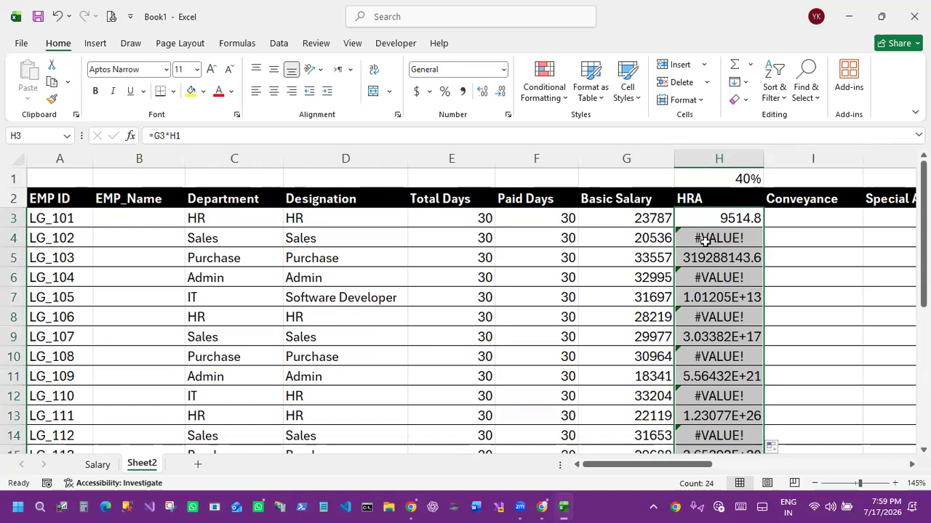
left_click(712, 220)
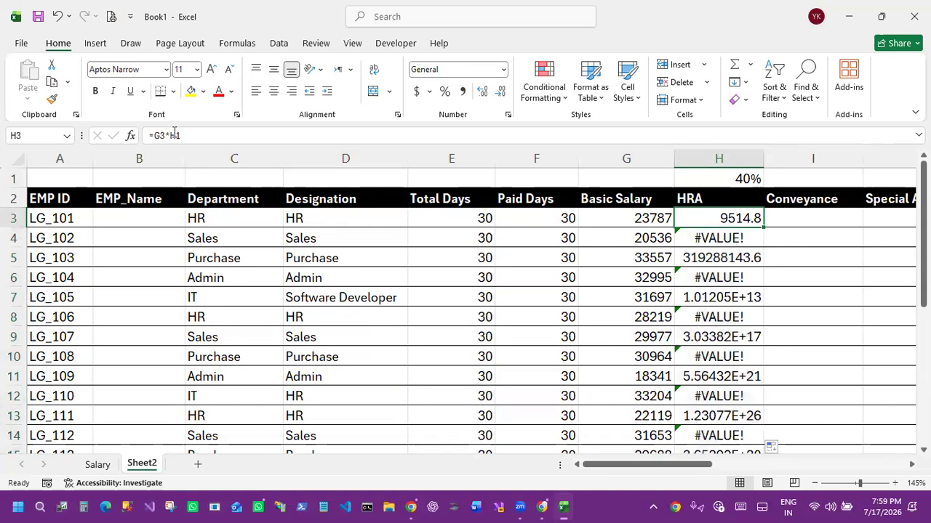
key("Down")
key("Down")
left_click(731, 198)
key("Down")
key("Down")
key("Down")
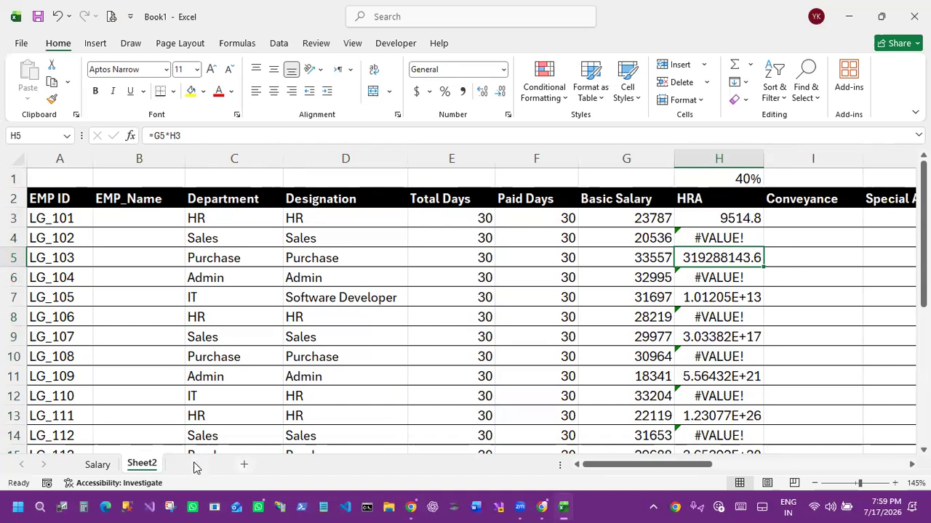
Step: Add a new sheet and enter 34, 34554, 545, 45 and 45 in A2:A6, with 34 in B2
left_click(195, 468)
scroll(50, 189, "up", 3)
left_click(81, 216)
type("34")
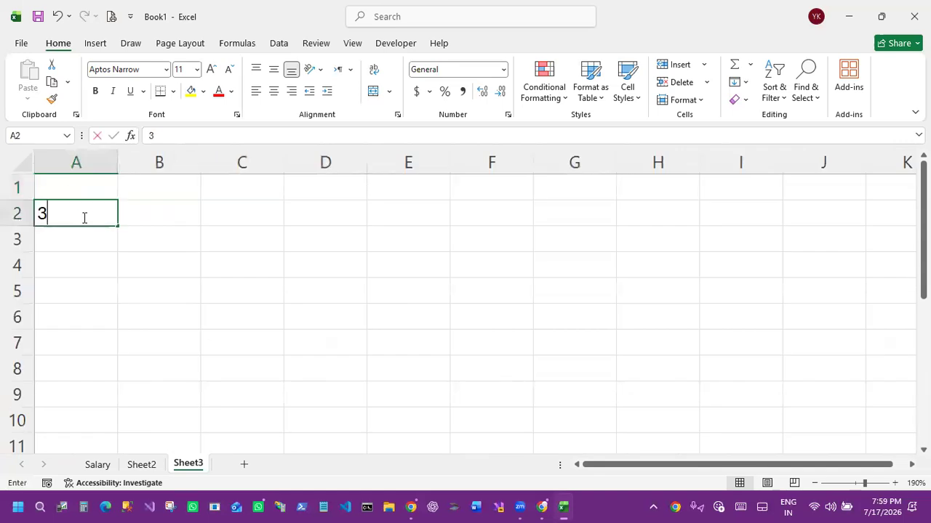
key("Tab")
type("34")
key("Return")
type("34554")
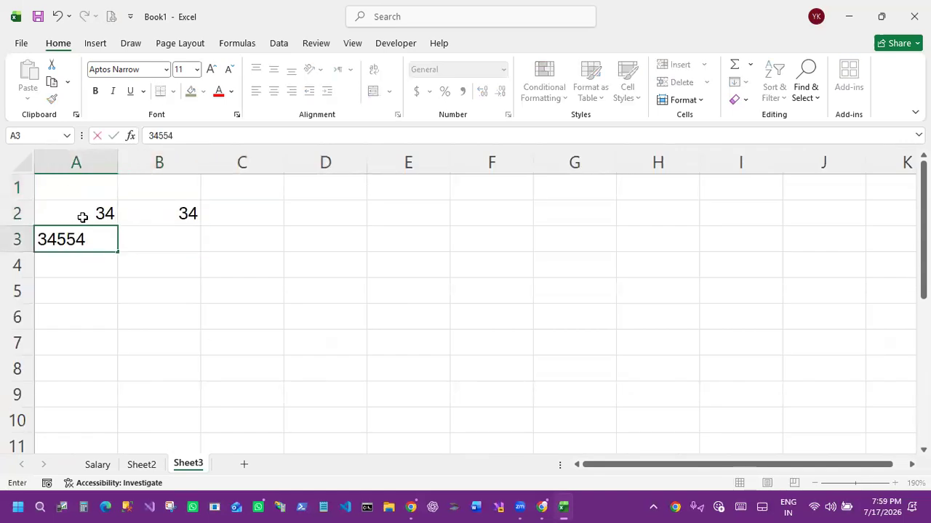
key("Return")
type("545")
key("Return")
type("45")
key("Return")
type("45")
key("Return")
Step: Fill column B upward from B6 to B2 with 454, 54, 54, 5 and 45
key("Right")
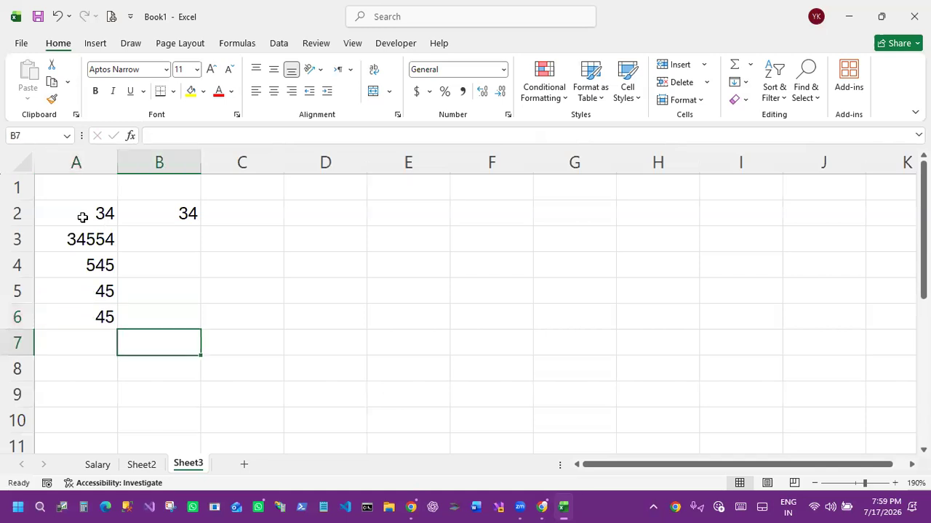
key("Up")
type("454")
key("Up")
type("54")
key("Up")
type("54")
key("Up")
type("5")
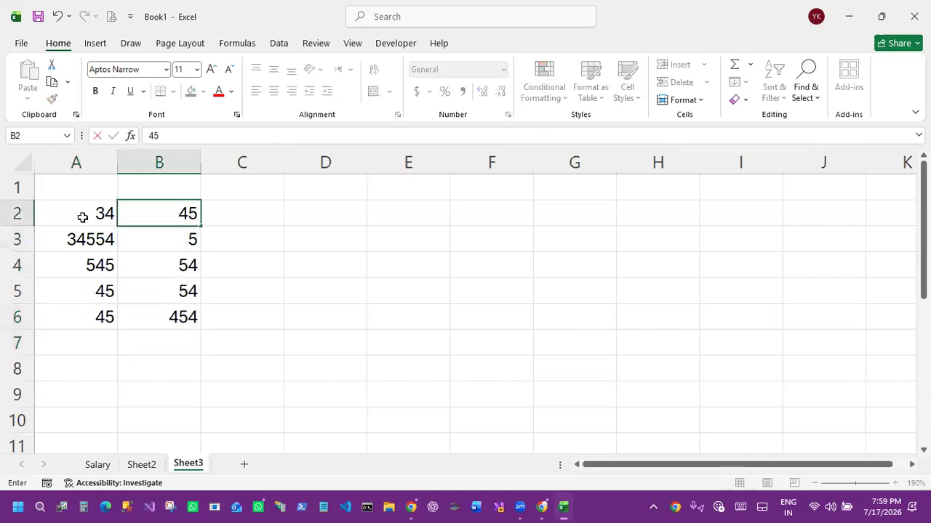
Step: Add the first row's two numbers in C2 with the formula =SUM(A2:B2)
key("Tab")
type("=sum(")
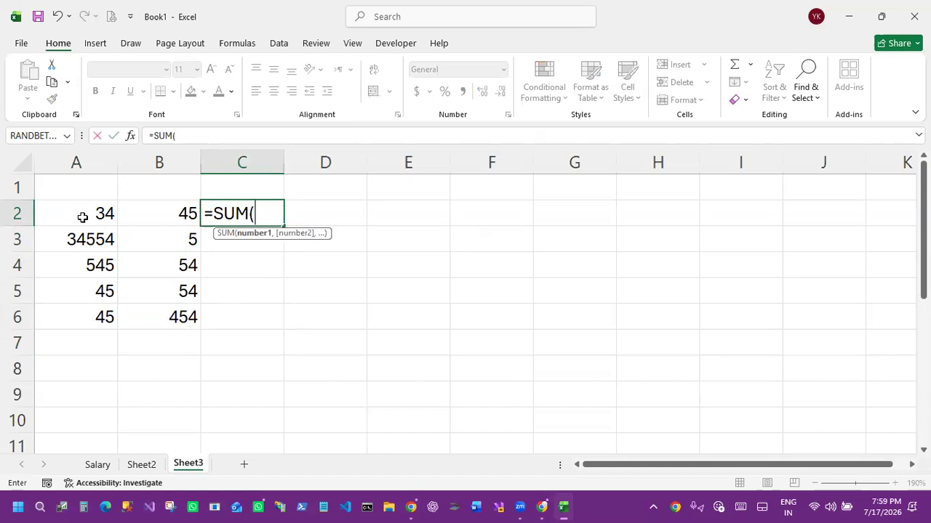
left_click_drag(79, 212, 140, 216)
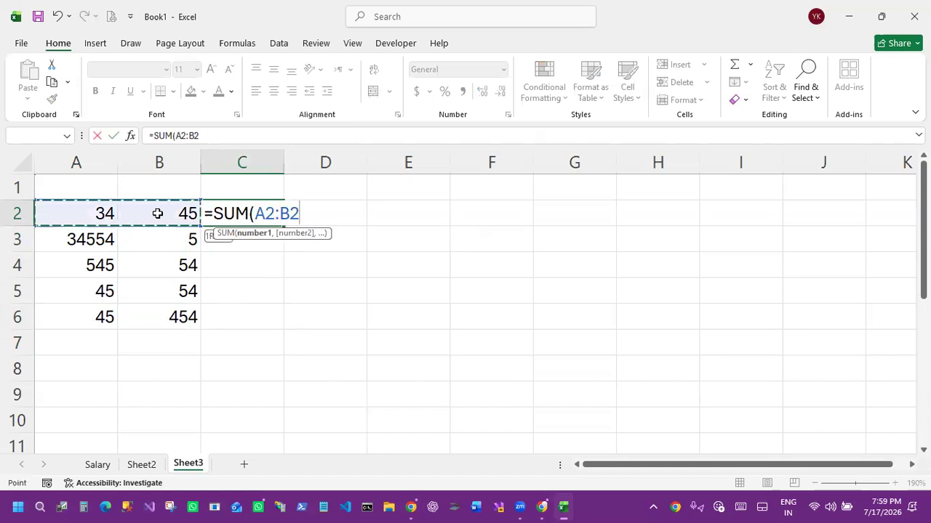
key("Return")
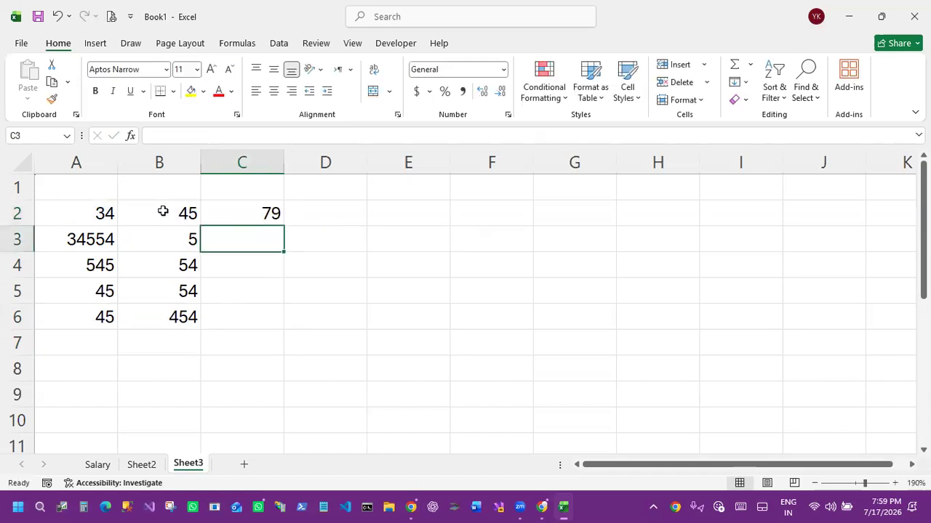
Step: Fill the C2 sum formula down to C6 and check the row references in each copied formula
left_click(267, 209)
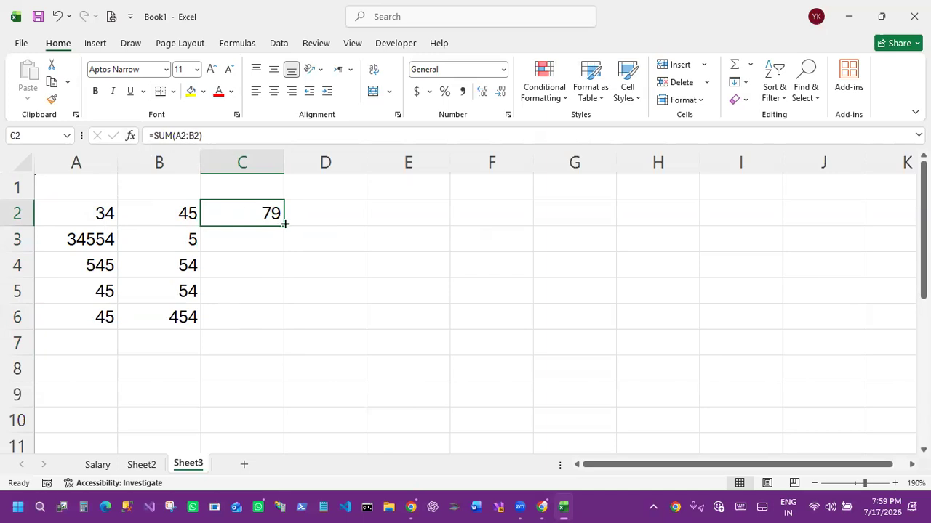
left_click_drag(282, 225, 283, 243)
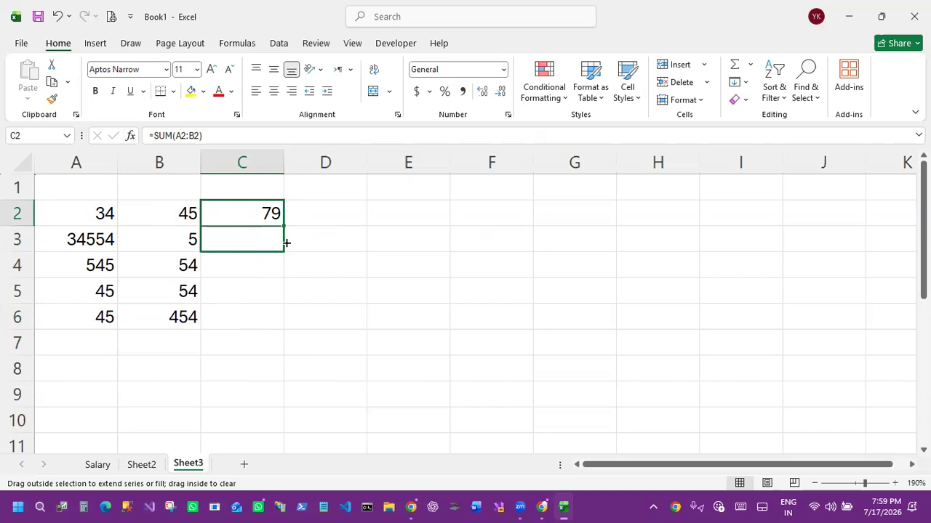
left_click_drag(284, 245, 261, 318)
left_click(261, 317)
left_click(211, 135)
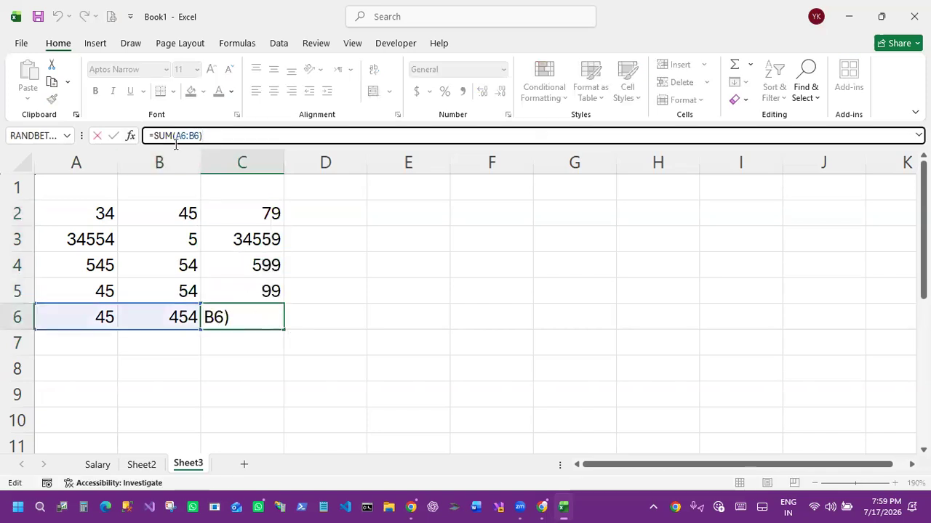
left_click(243, 292)
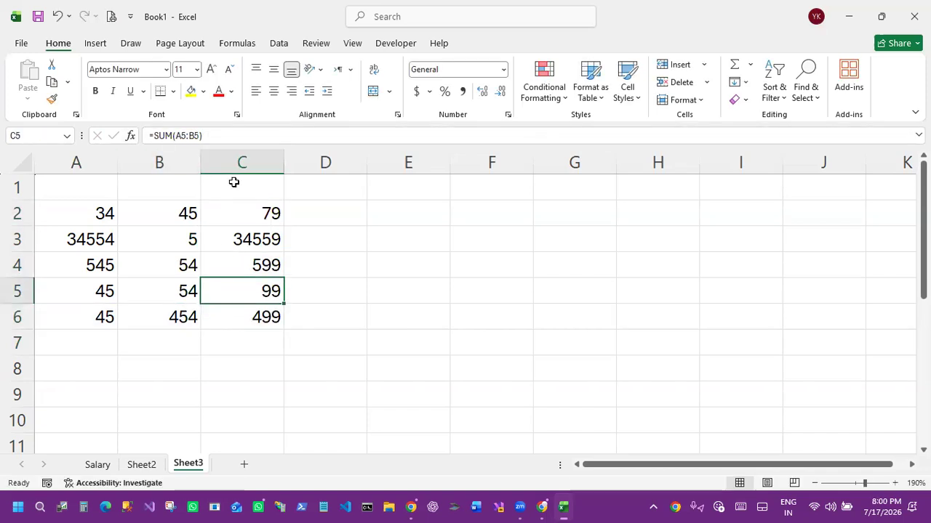
left_click(250, 260)
left_click(247, 239)
left_click(269, 214)
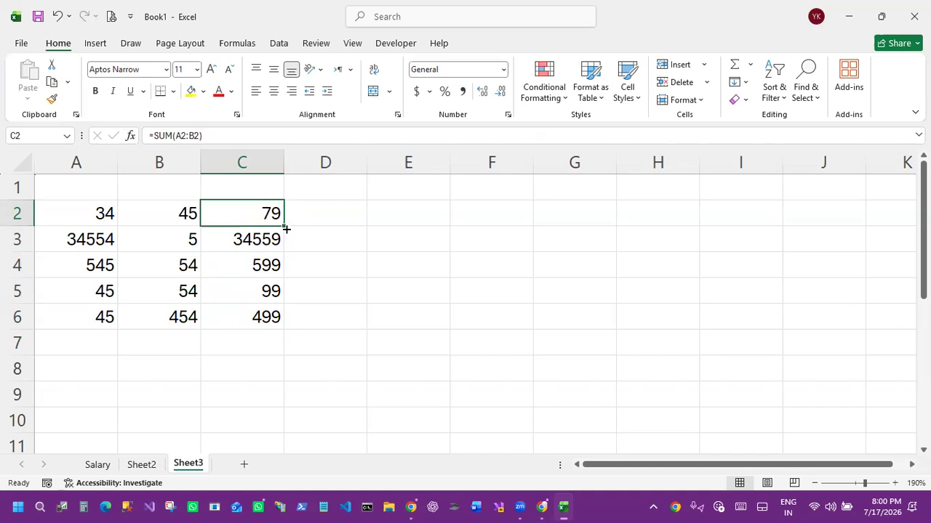
Step: Refill the C2 sum formula down to C6 and briefly mark the row 3 header with an on-screen box
left_click_drag(285, 227, 257, 319)
left_click(266, 215)
key("ctrl+2")
mouse_move(1, 228)
left_mouse_down()
mouse_move(33, 258)
mouse_move(33, 250)
left_mouse_up()
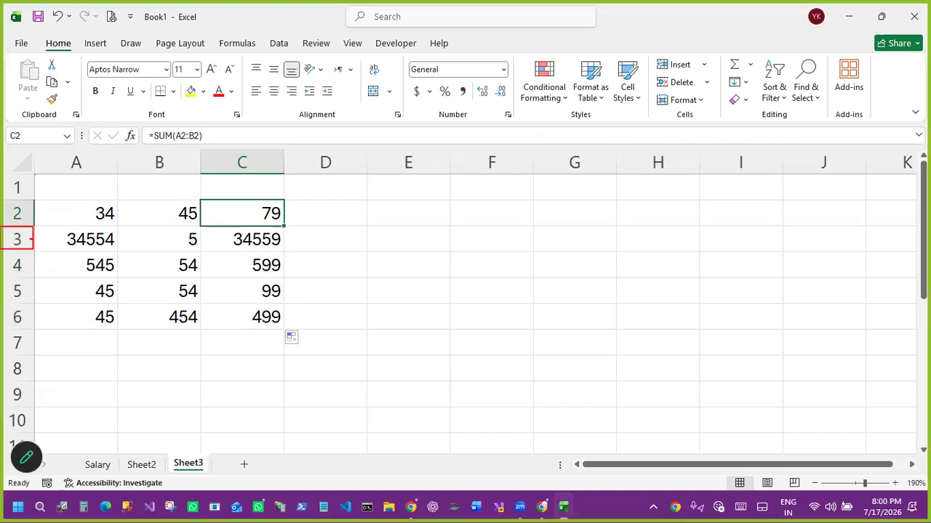
key("Escape")
Step: Hide row 3 of the sample data
left_click(17, 239)
right_click(21, 239)
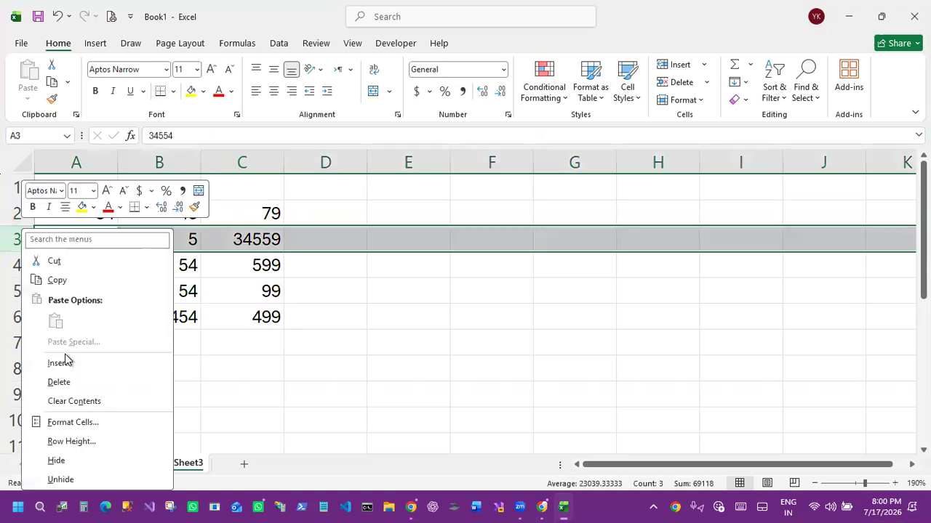
left_click(72, 466)
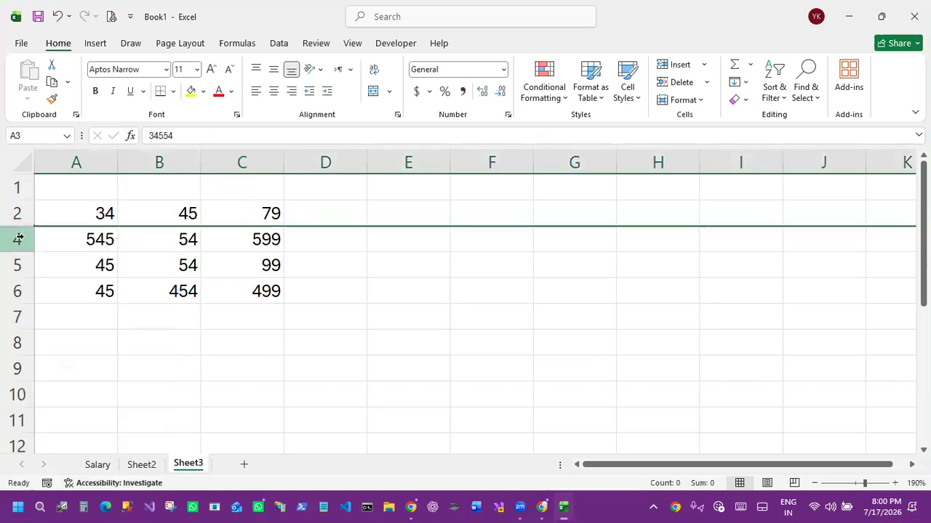
Step: Delete the whole of row 4 from the sample data
left_click(17, 239)
right_click(19, 238)
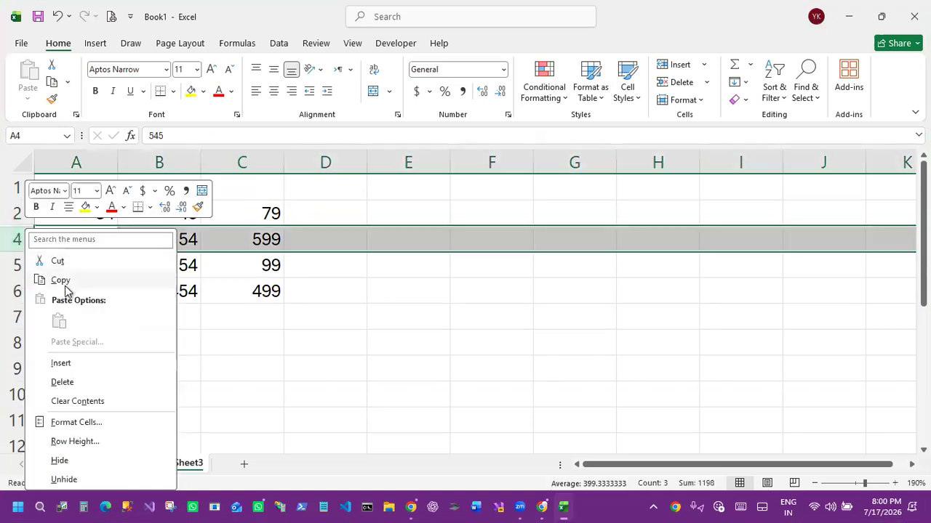
left_click(67, 382)
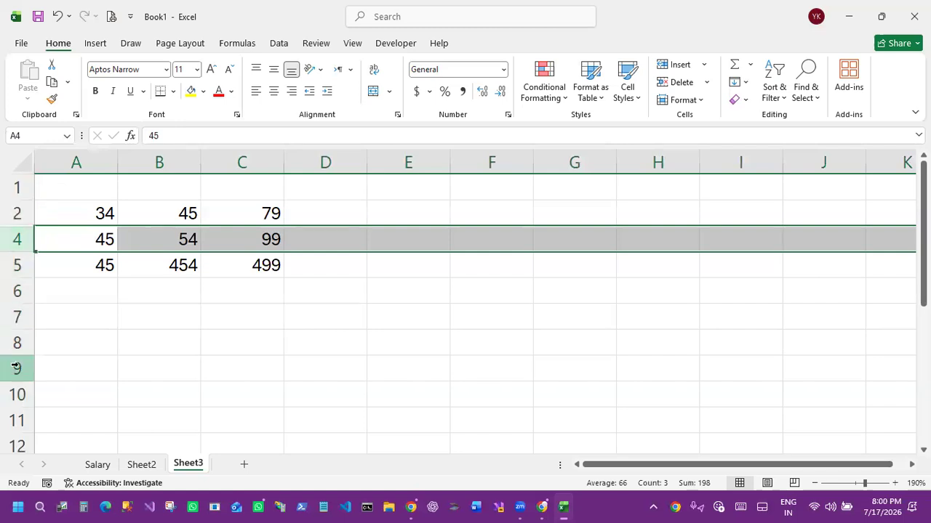
Step: Enter the heading SNO in A1 and the serial numbers 1 and 2 in the visible cells A2 and A4
left_click(82, 186)
type("SNO")
key("Return")
type("1")
key("Return")
type("2")
key("Return")
Step: Try extending the serial numbers down column A by filling the series, and undo the fills
left_click_drag(95, 218, 95, 235)
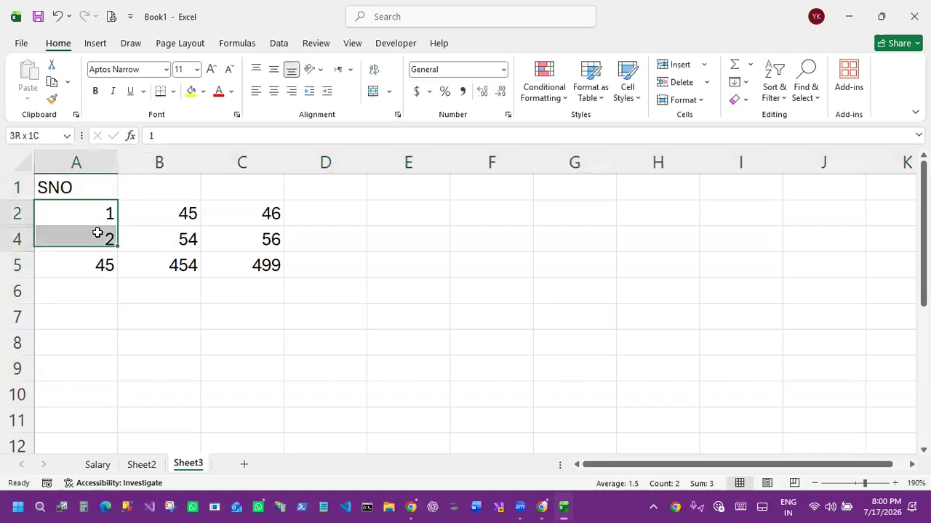
left_click_drag(119, 268, 109, 444)
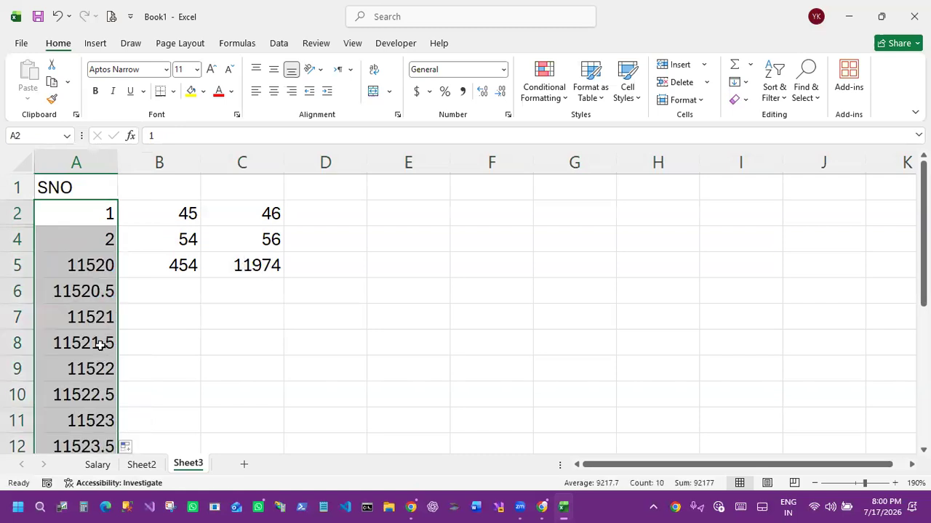
key("ctrl+z")
left_click_drag(83, 204, 112, 363)
key("ctrl+z")
Step: Clear the value in A5 and select the serial numbers in A2 and A4
left_click_drag(150, 319, 149, 342)
left_click(100, 259)
key("Delete")
left_click(98, 212)
mouse_move(100, 233)
left_mouse_down()
mouse_move(114, 250)
mouse_move(108, 391)
mouse_move(94, 247)
left_mouse_up()
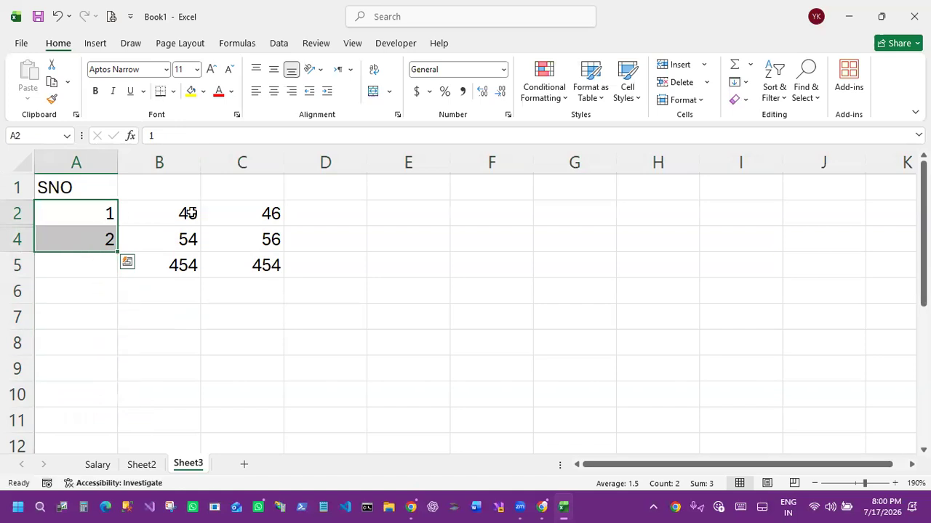
Step: Add another sheet, enter 1 and 2 in A1:A2, and extend the series down to 15 in A15
left_click(244, 464)
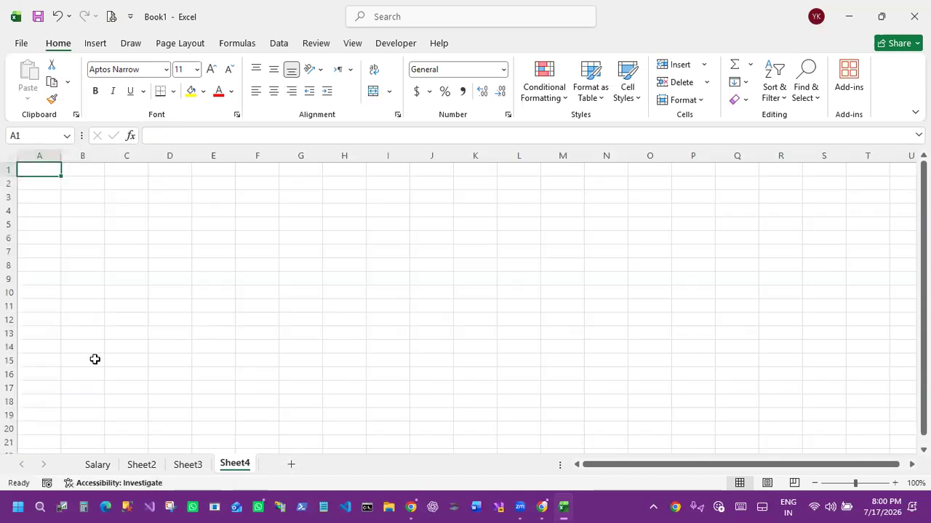
type("1")
key("Return")
type("2")
left_click(58, 264)
mouse_move(43, 172)
left_mouse_down()
mouse_move(42, 187)
mouse_move(58, 197)
mouse_move(51, 361)
left_mouse_up()
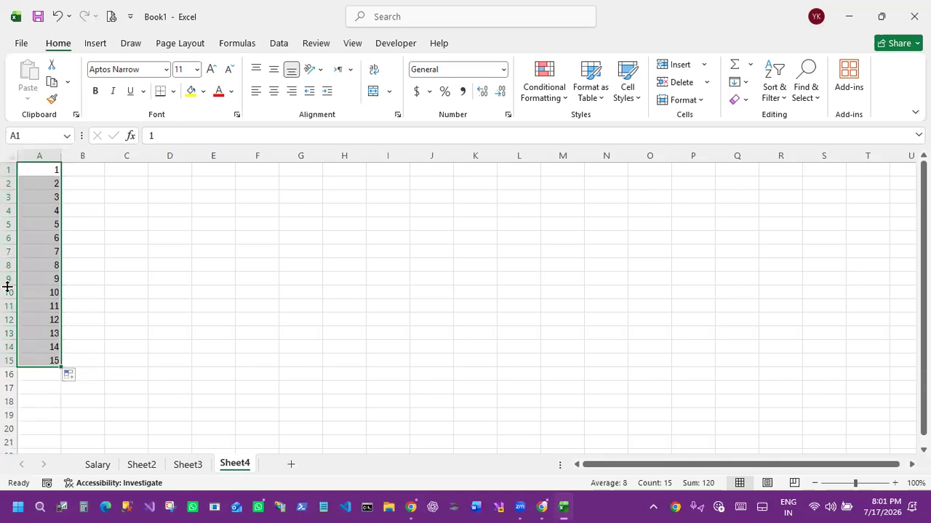
Step: Delete row 4 from the number series and select cell A4
left_click(9, 210)
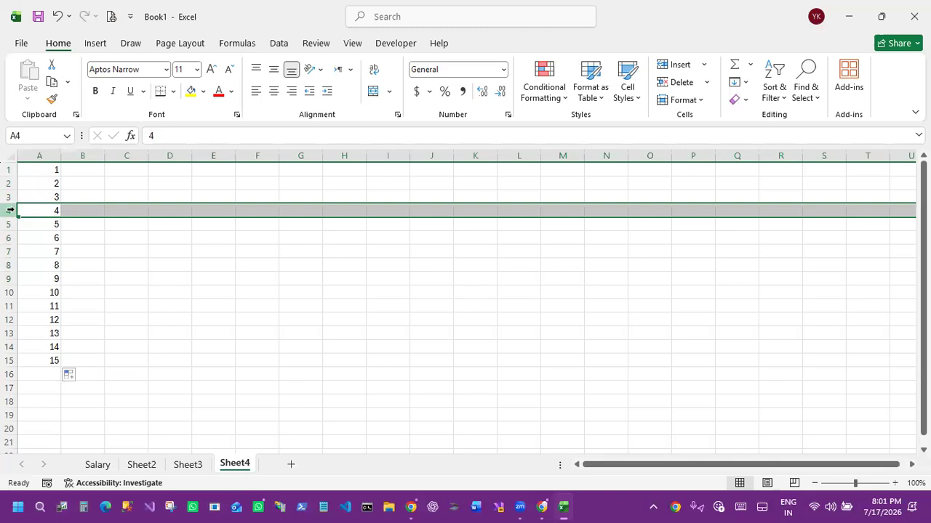
right_click(10, 210)
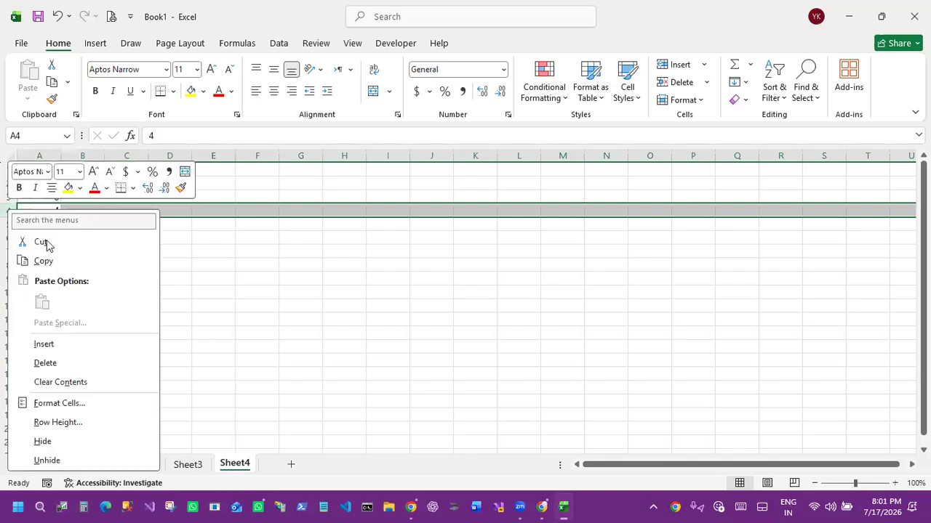
left_click(65, 360)
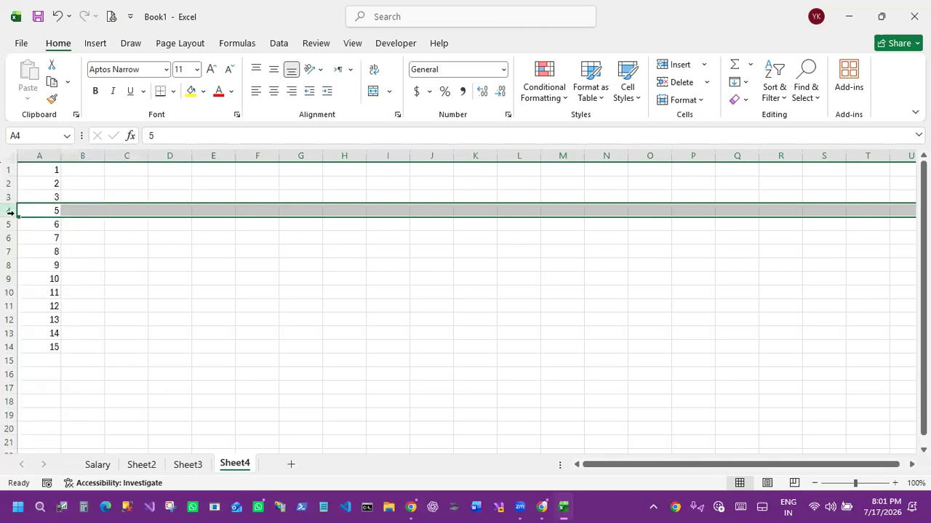
left_click(52, 211)
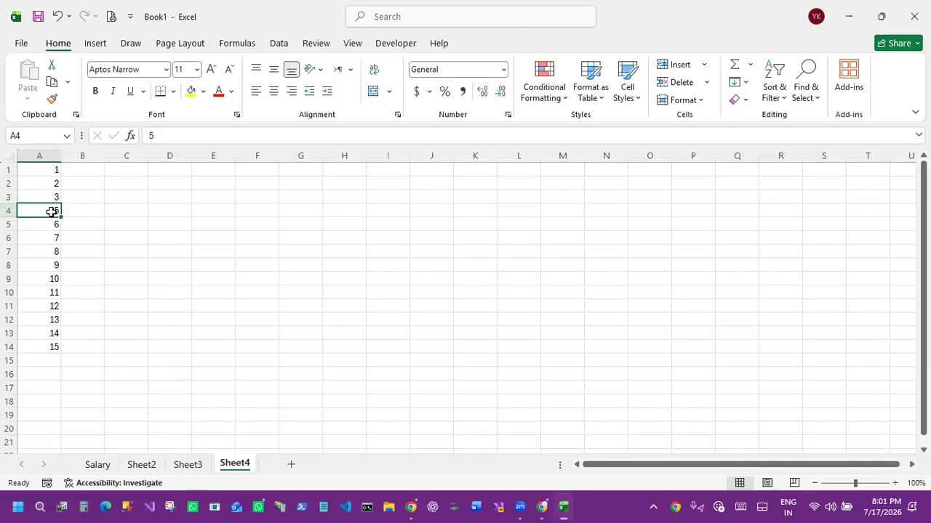
Step: Return to Sheet2 and review the HRA formula in H3 against the basic salaries in G4:G8 and the rate in H1
left_click(140, 465)
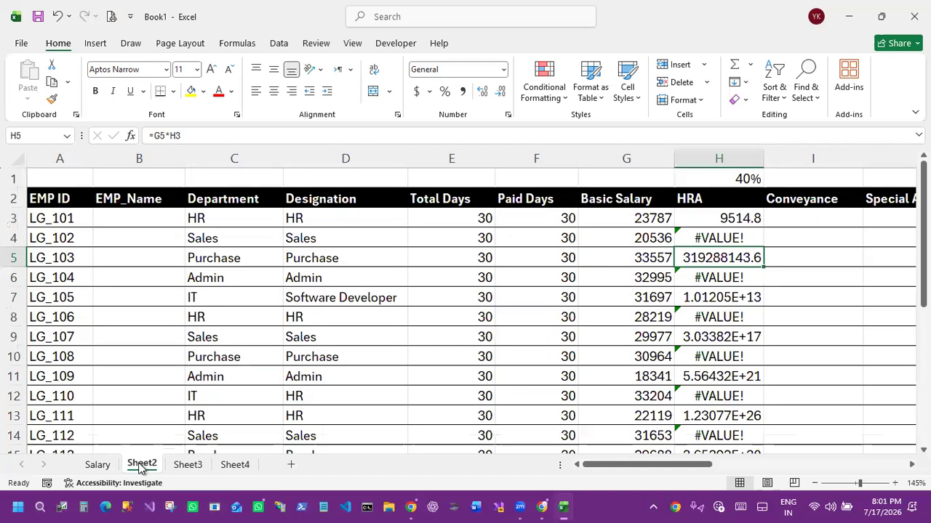
left_click(316, 329)
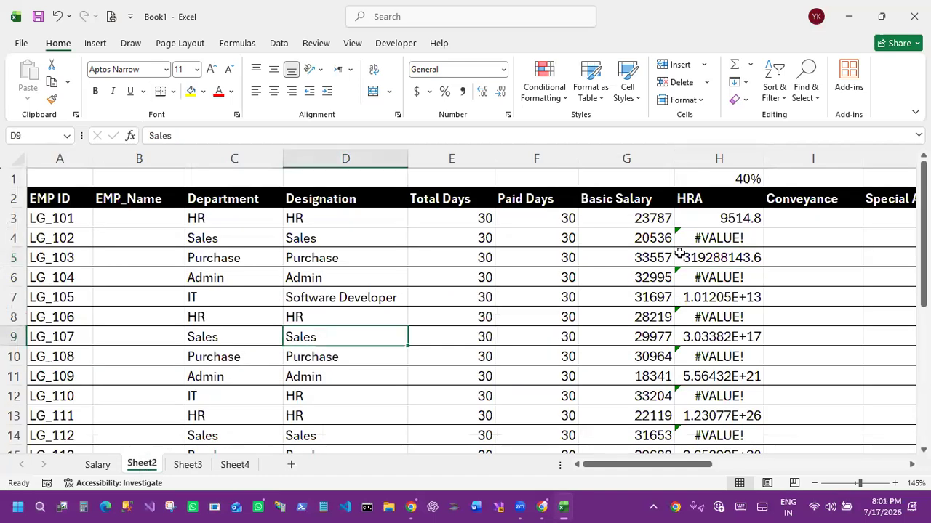
left_click(732, 219)
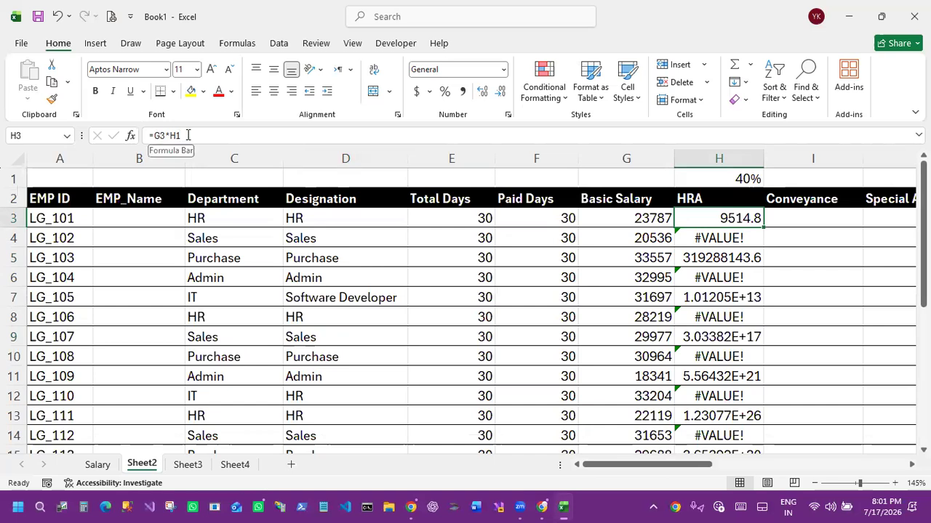
left_click(636, 238)
left_click(644, 261)
left_click(645, 280)
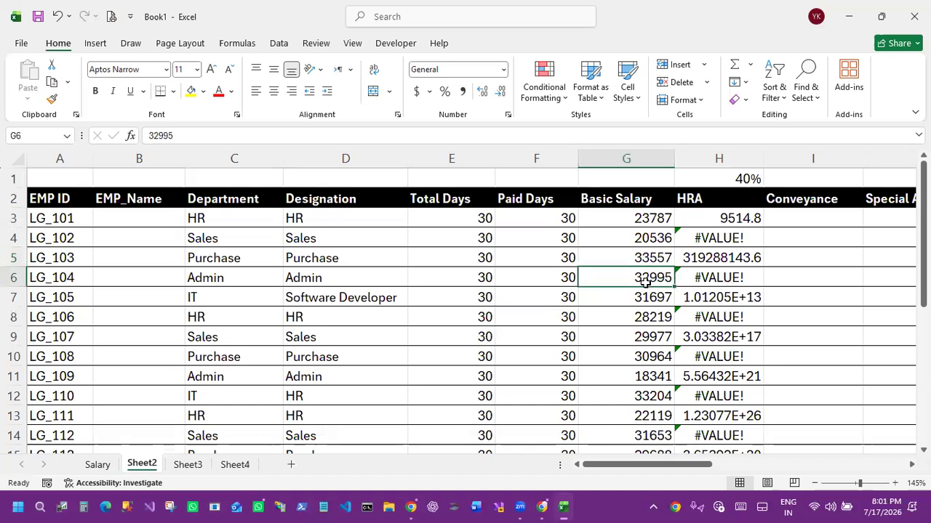
left_click(649, 297)
left_click(652, 317)
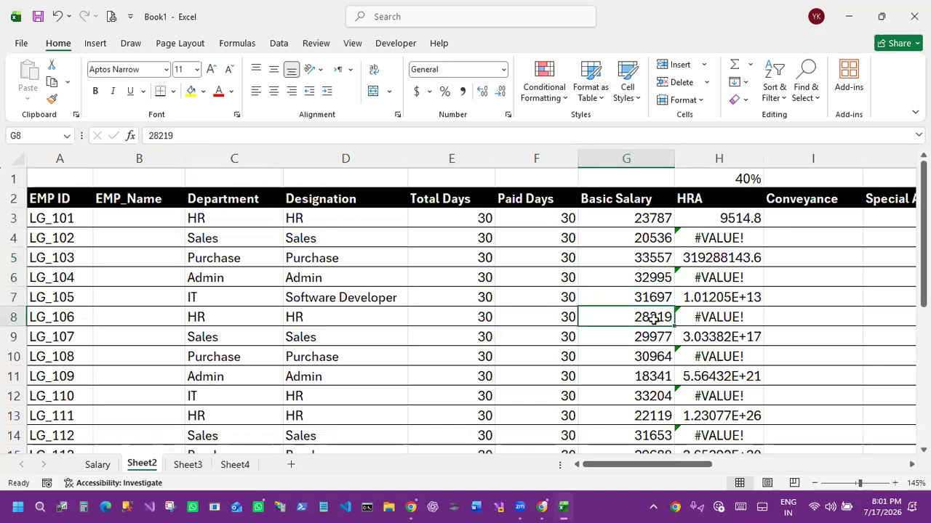
left_click(723, 218)
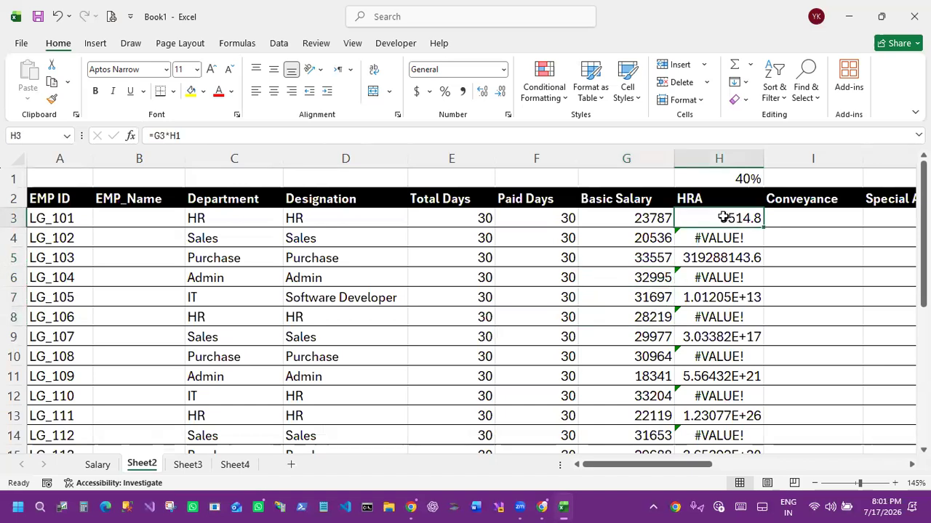
left_click(738, 180)
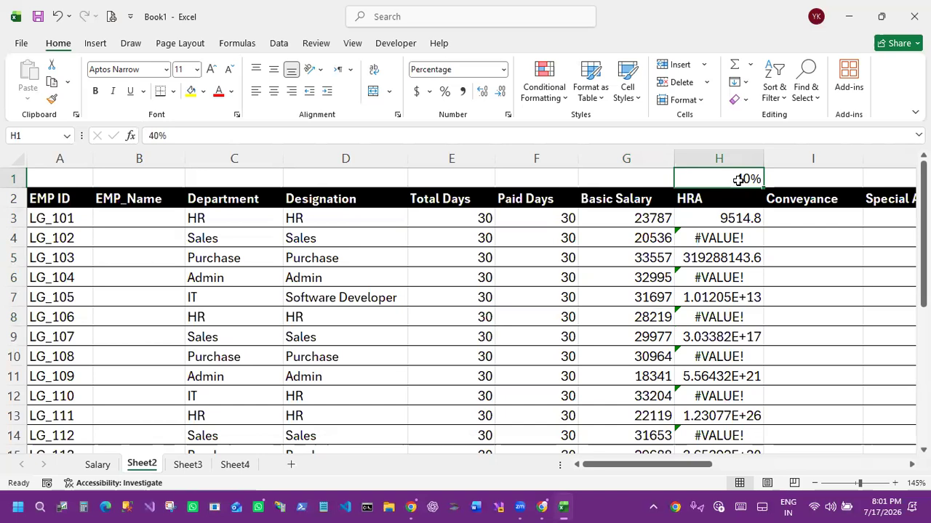
left_click(741, 218)
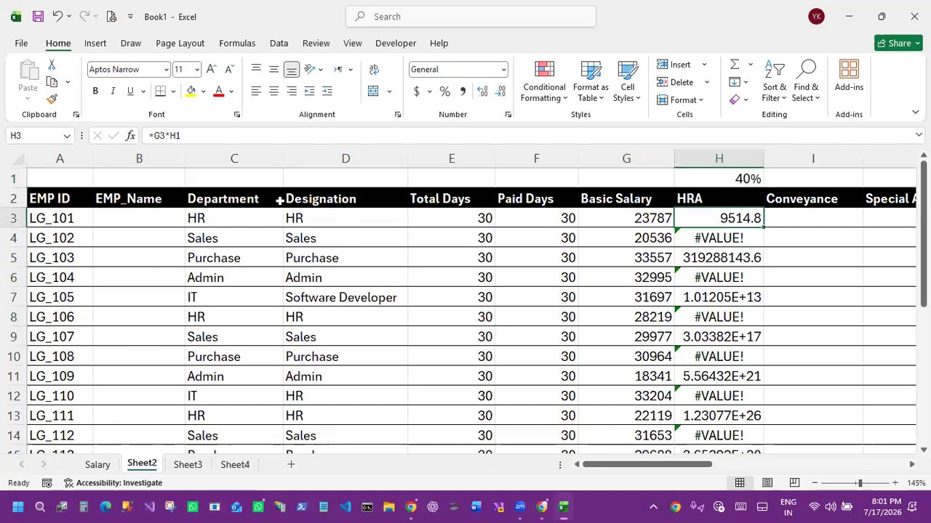
Step: Inspect the copied HRA formulas in H4 and H5, compare them with the basic salary in G5, and reselect H3
left_click(707, 234)
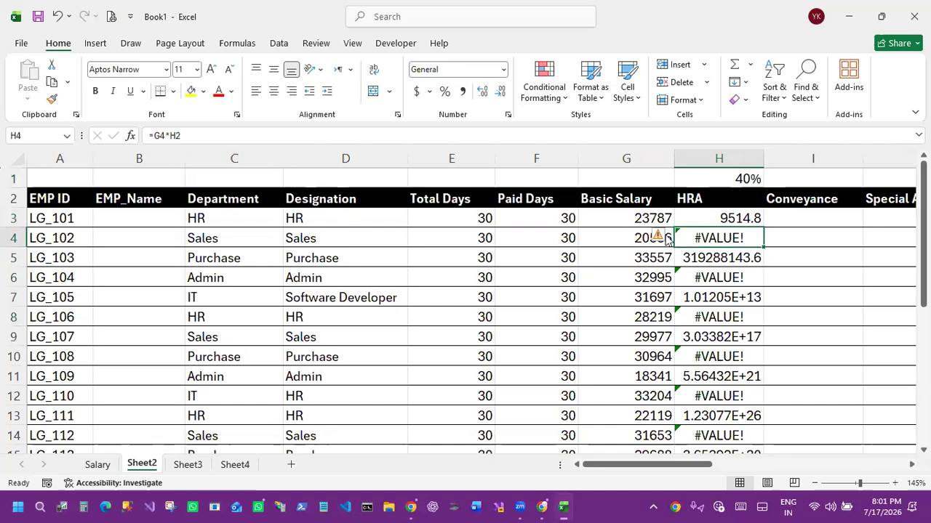
left_click(720, 256)
left_click(647, 256)
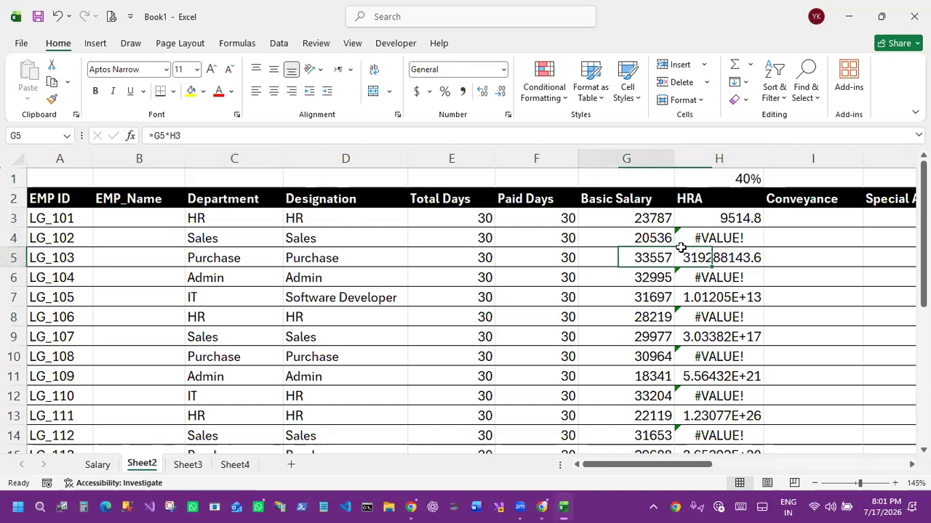
left_click(684, 242)
left_click(660, 255)
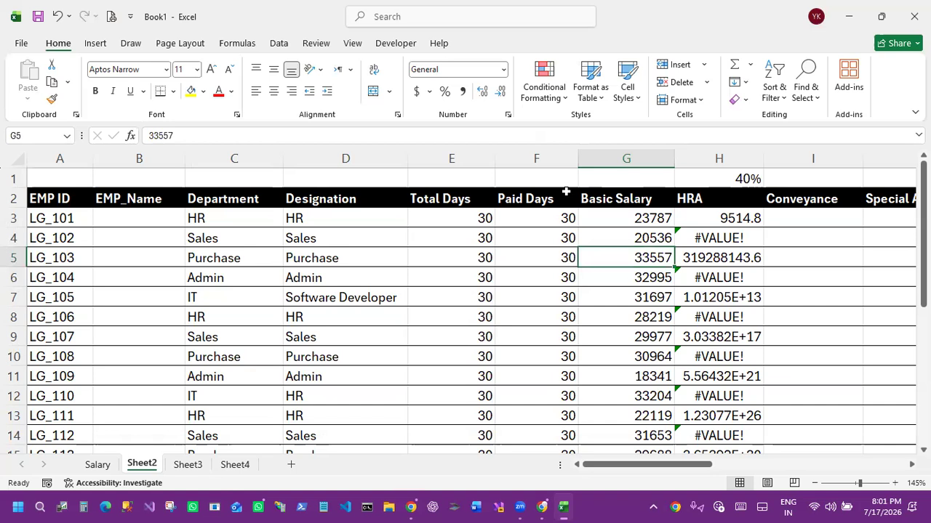
left_click(692, 215)
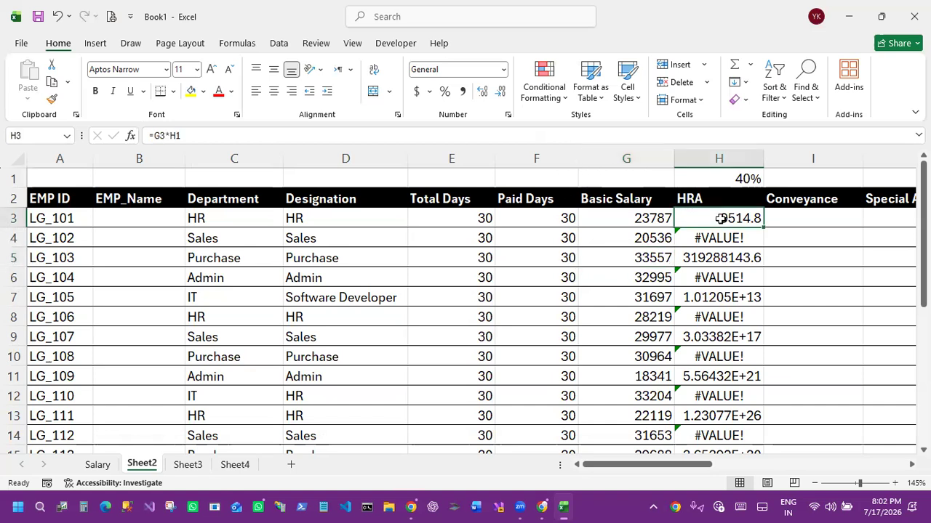
Step: Clear the copied HRA formulas from H4:H26, keeping H3, and select the rate in H1
left_click_drag(680, 238, 697, 506)
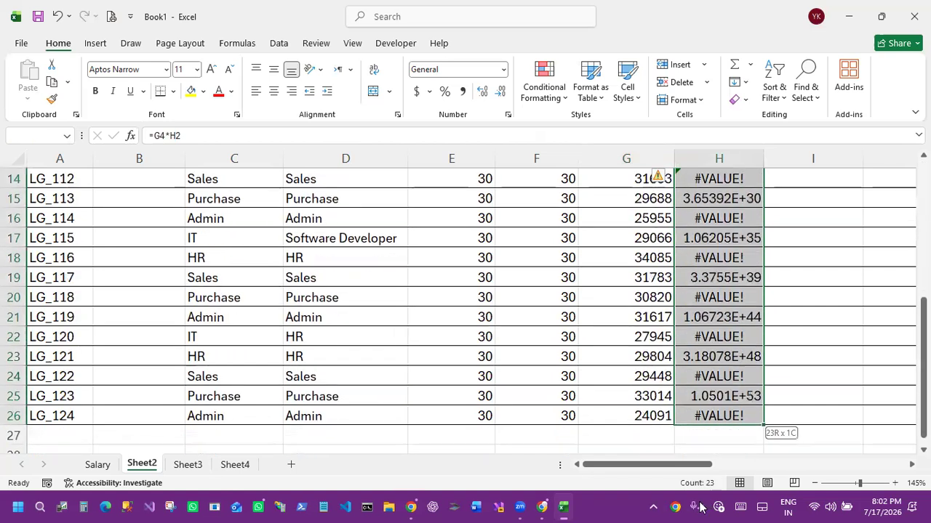
key("ctrl+z")
left_click(727, 181)
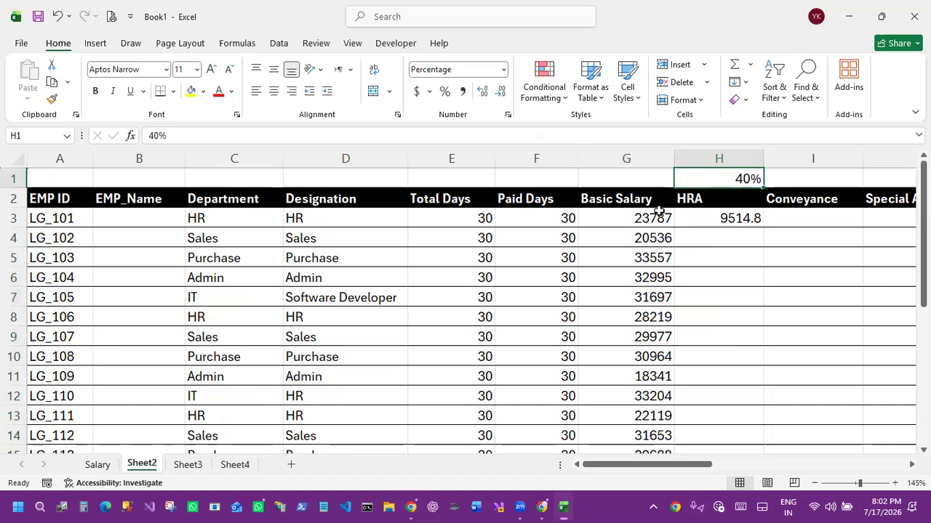
Step: Mark up the screen in red, circling basic salaries in column G and linking them to the rate in H1
key("ctrl+2")
left_click_drag(659, 216, 665, 214)
mouse_move(703, 189)
left_mouse_down()
mouse_move(645, 221)
mouse_move(723, 172)
left_mouse_up()
mouse_move(616, 309)
left_mouse_down()
mouse_move(679, 309)
mouse_move(687, 327)
mouse_move(593, 321)
mouse_move(624, 302)
left_mouse_up()
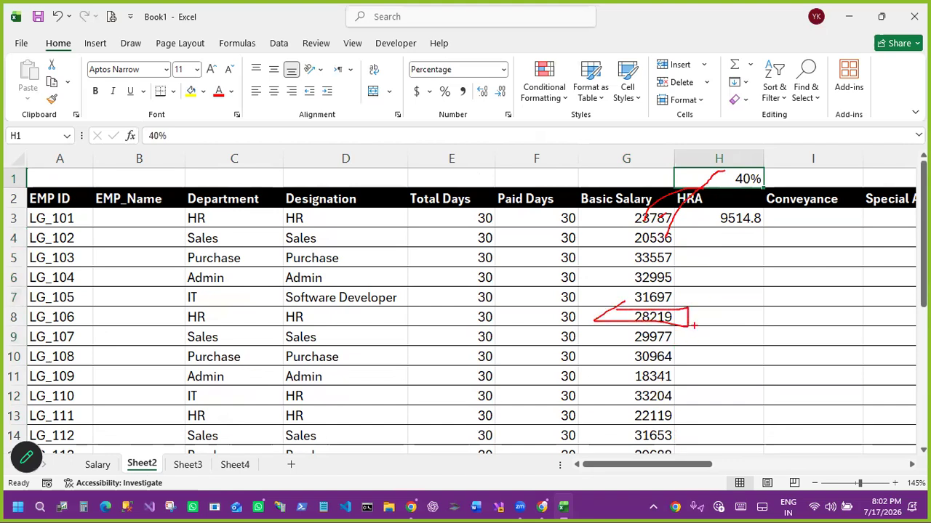
mouse_move(679, 316)
left_mouse_down()
mouse_move(695, 225)
mouse_move(727, 170)
mouse_move(768, 173)
mouse_move(734, 188)
mouse_move(733, 169)
left_mouse_up()
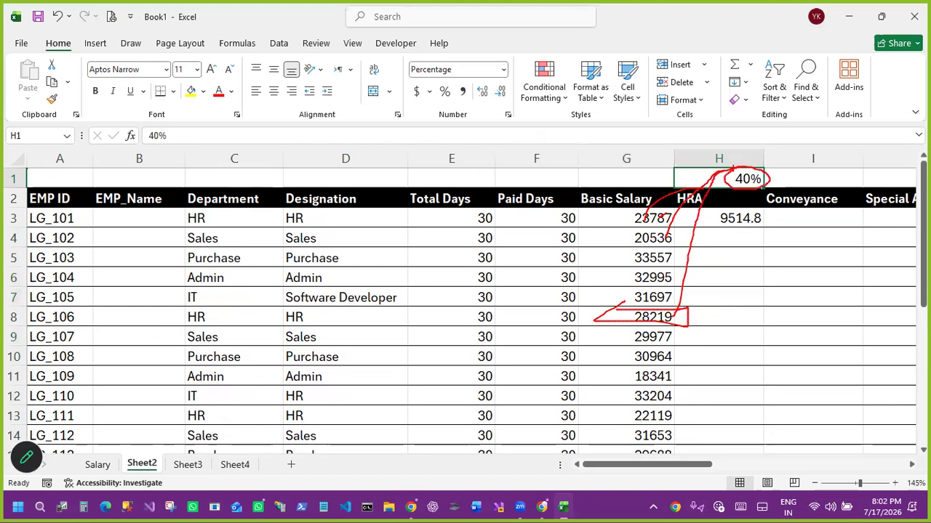
mouse_move(615, 325)
left_mouse_down()
mouse_move(666, 314)
mouse_move(644, 350)
mouse_move(631, 332)
mouse_move(664, 341)
mouse_move(645, 372)
left_mouse_up()
left_click_drag(707, 189, 759, 152)
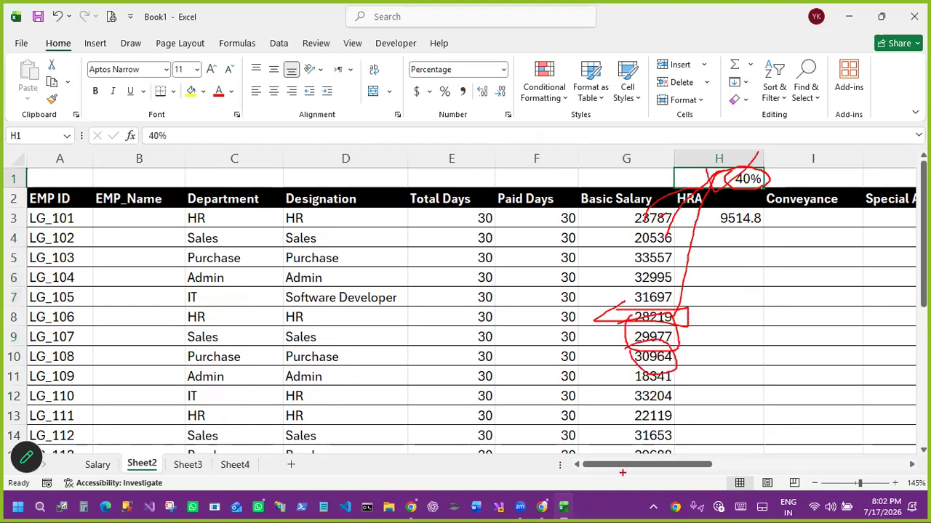
mouse_move(620, 427)
left_mouse_down()
mouse_move(666, 425)
mouse_move(654, 447)
mouse_move(638, 429)
left_mouse_up()
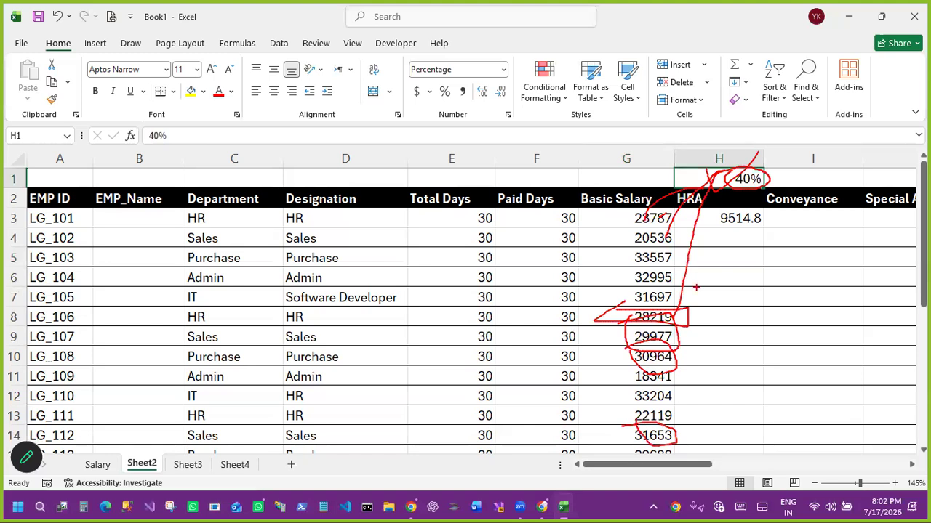
Step: Edit the HRA formula in H3 to use an absolute rate reference, =G3*$H$1
left_click(746, 218)
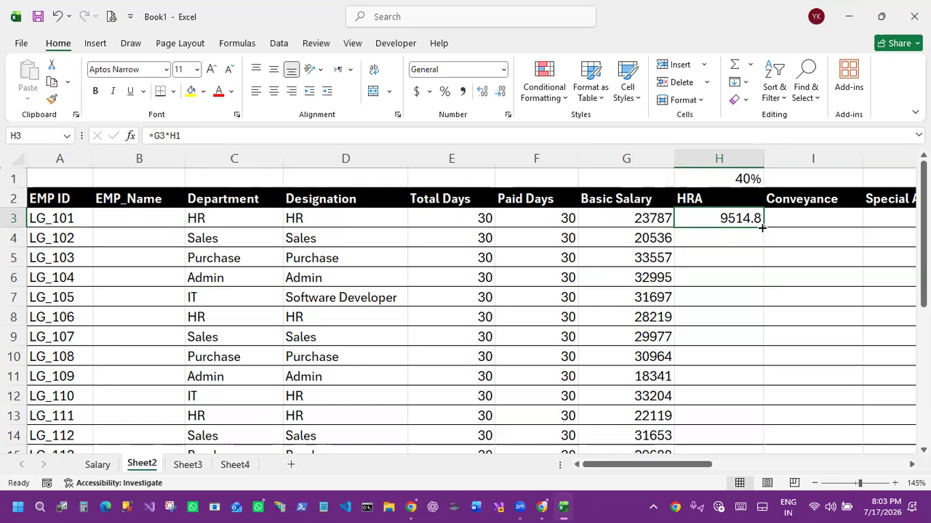
double_click(176, 136)
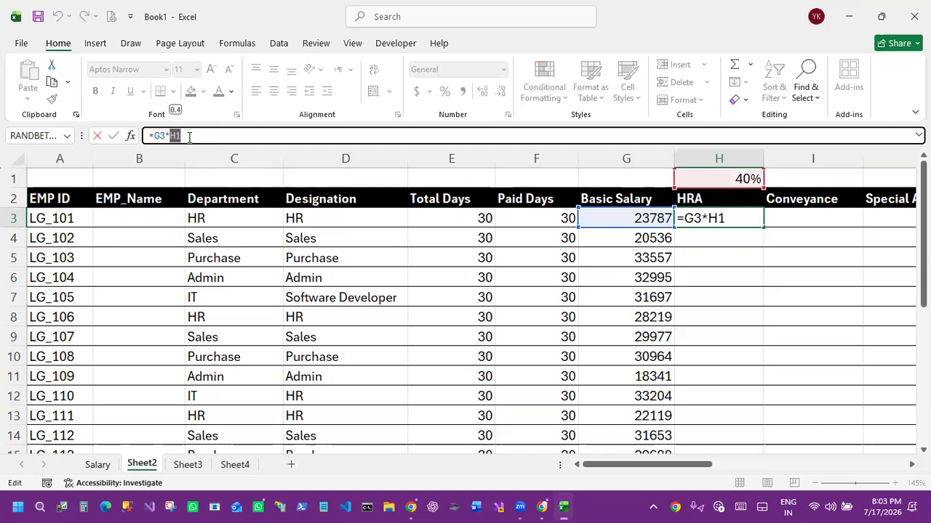
key("F4")
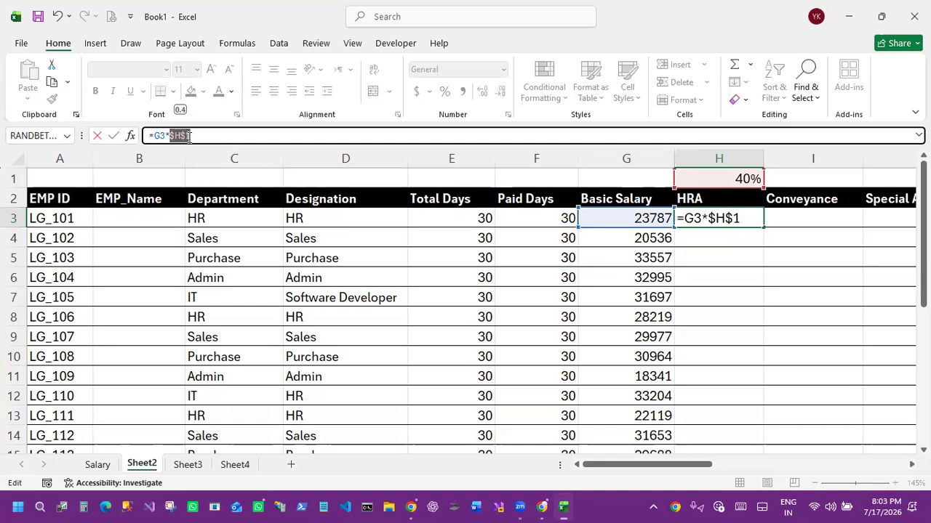
left_click(214, 135)
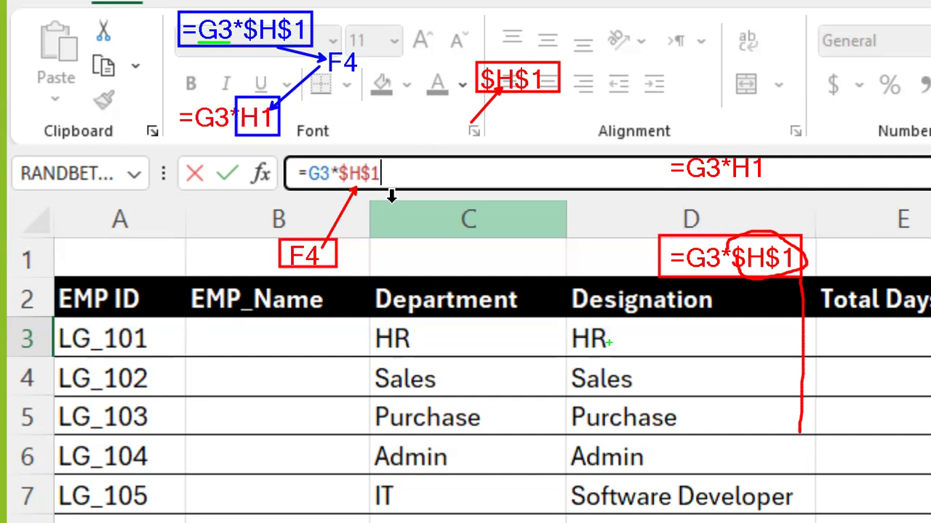
Step: Draw green on-screen marks around the Designation entry in row 3 and beneath the annotated G3 reference, and exit the markup
mouse_move(584, 324)
left_mouse_down()
mouse_move(649, 333)
mouse_move(582, 302)
left_mouse_up()
left_click_drag(222, 57, 186, 163)
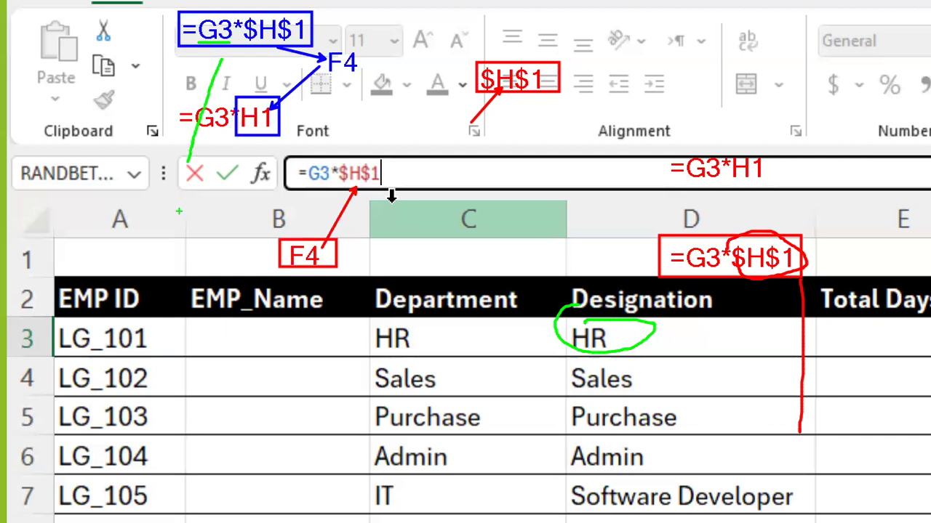
key("Escape")
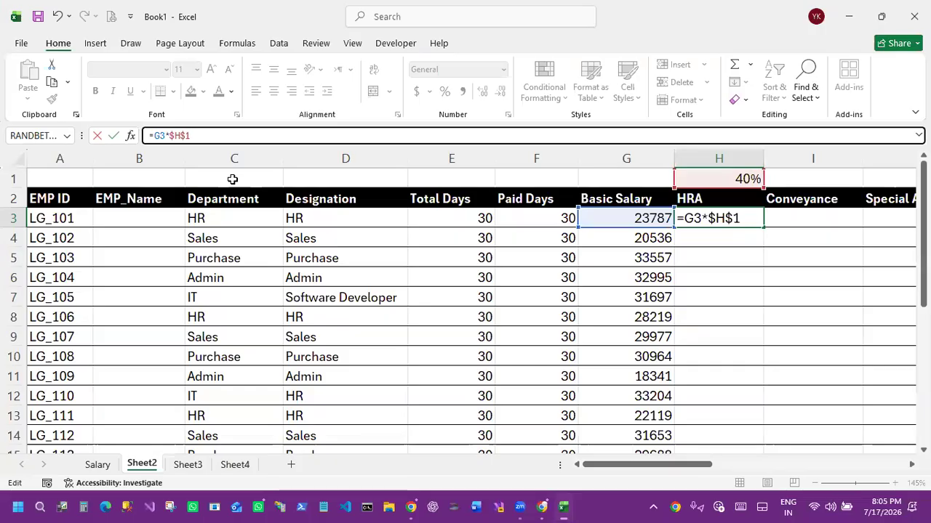
Step: Commit the H3 formula, fill it down the HRA column, and check the copied formulas in H11 and H12
key("Return")
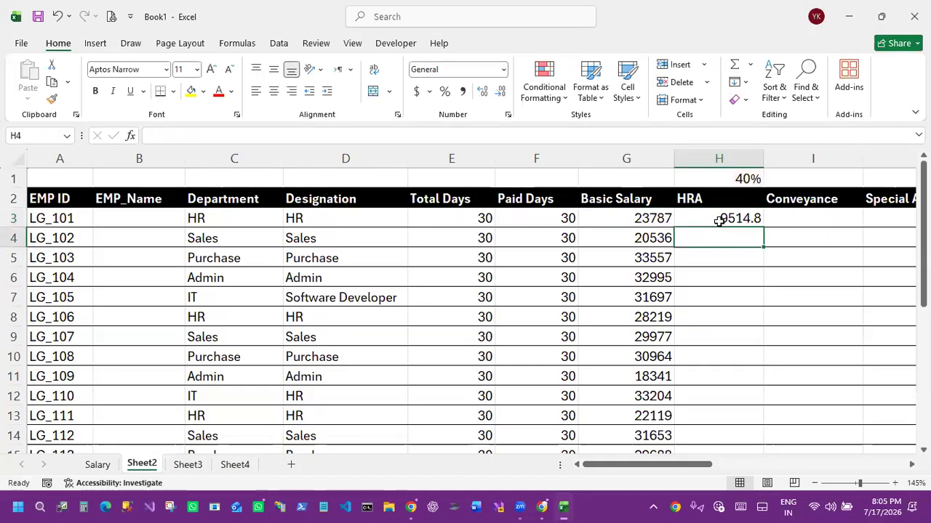
left_click(734, 219)
double_click(765, 225)
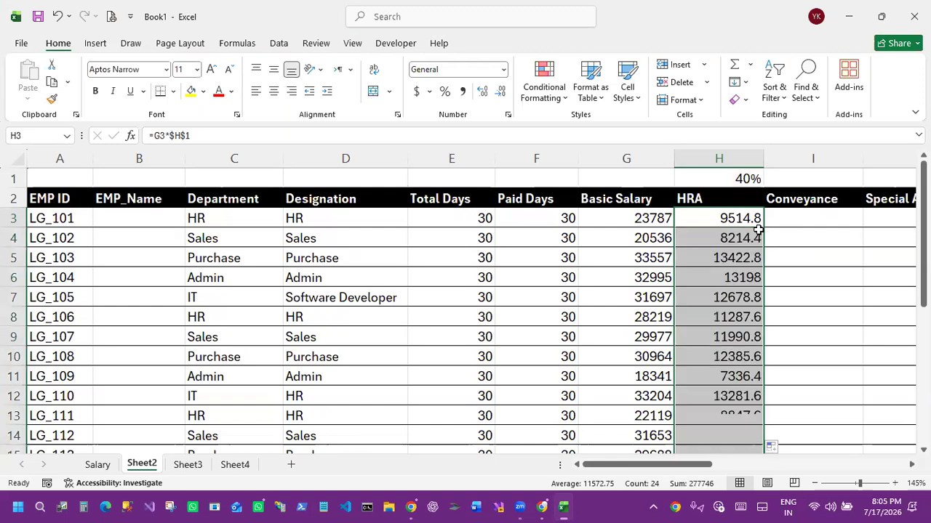
left_click(740, 370)
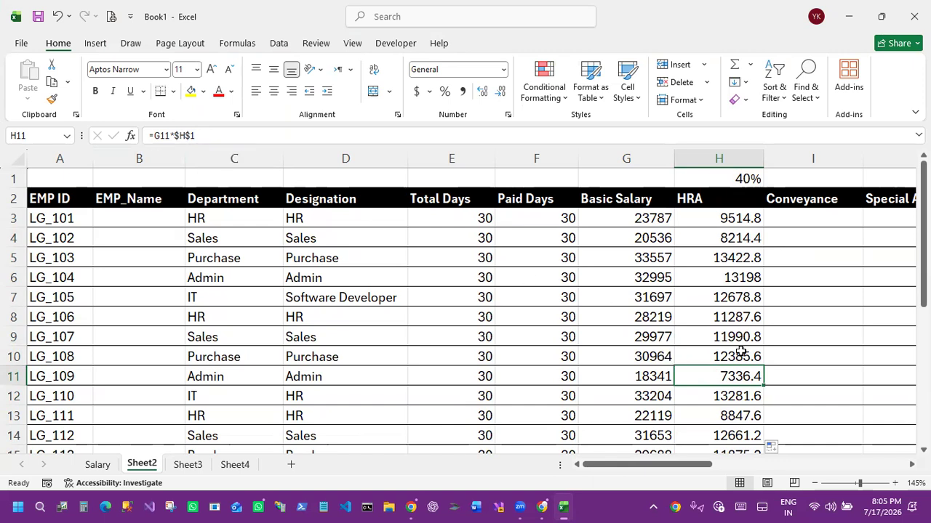
left_click(739, 393)
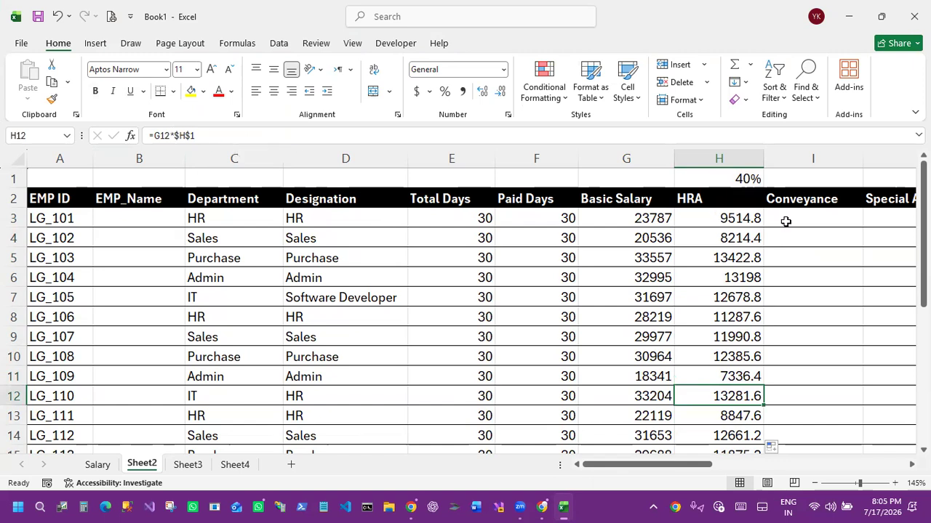
Step: Enter a conveyance rate of 10% in I1, above the Conveyance header
left_click(805, 181)
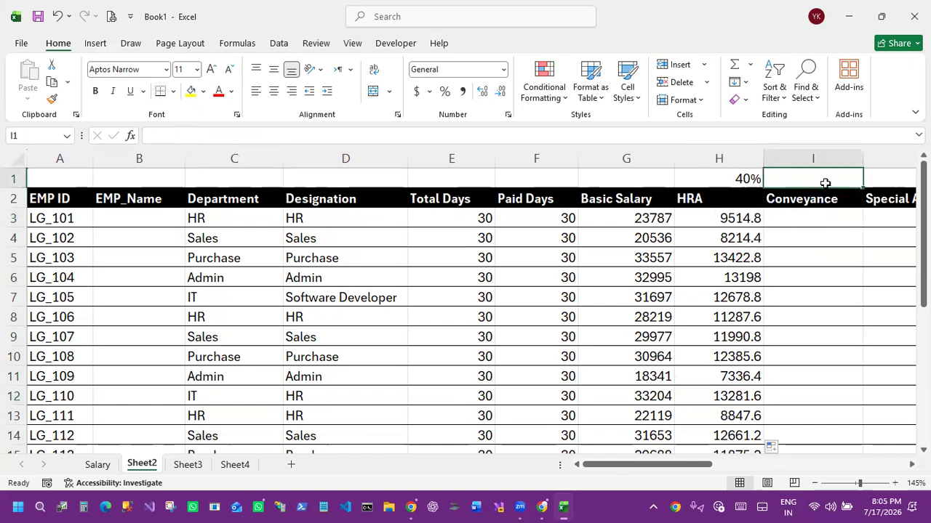
type("10%")
key("Return")
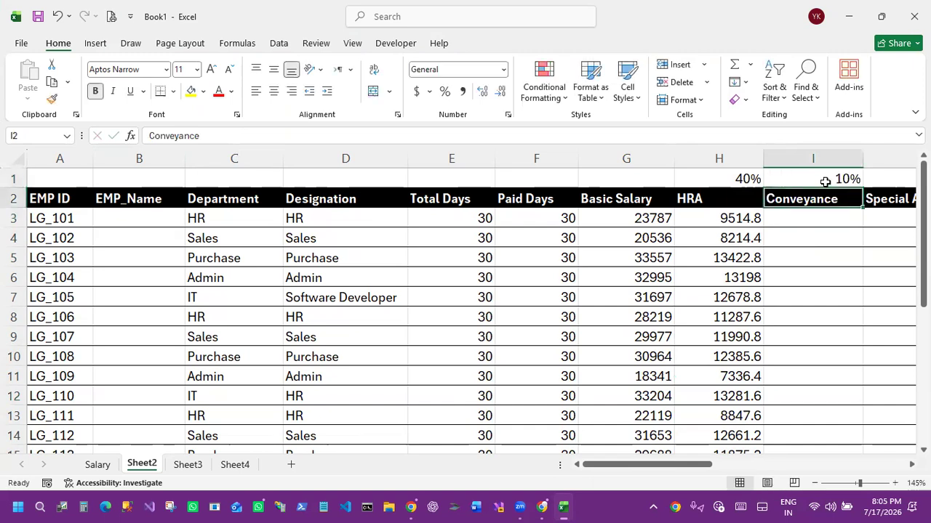
Step: Calculate conveyance in I3 from the basic salary and an absolute rate reference with the formula =G3*$I$1
key("Down")
type("=")
left_click(651, 221)
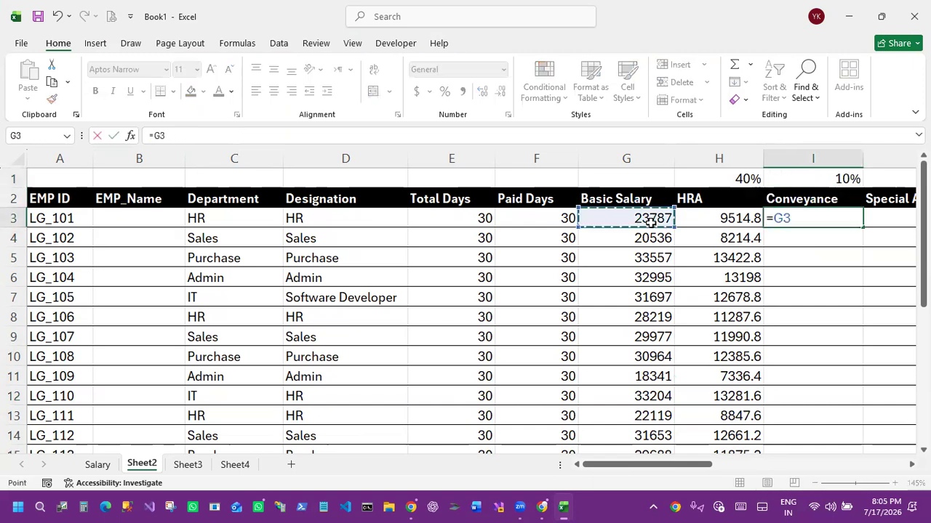
type("*")
left_click(818, 179)
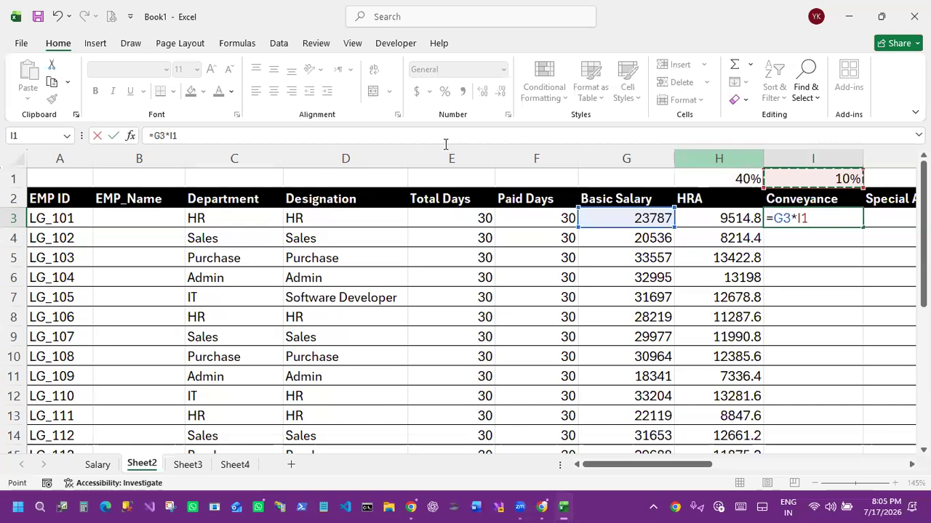
left_click(176, 135)
left_click_drag(172, 135, 183, 135)
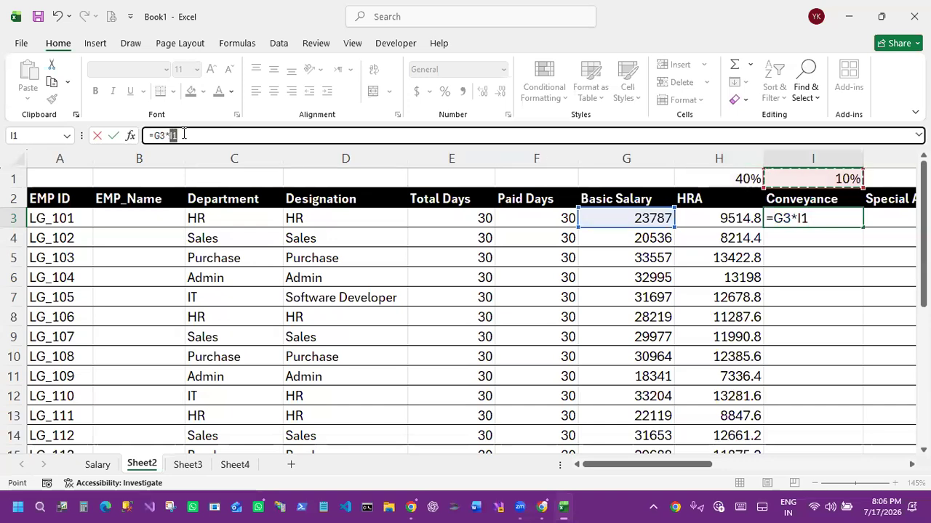
key("F4")
key("Return")
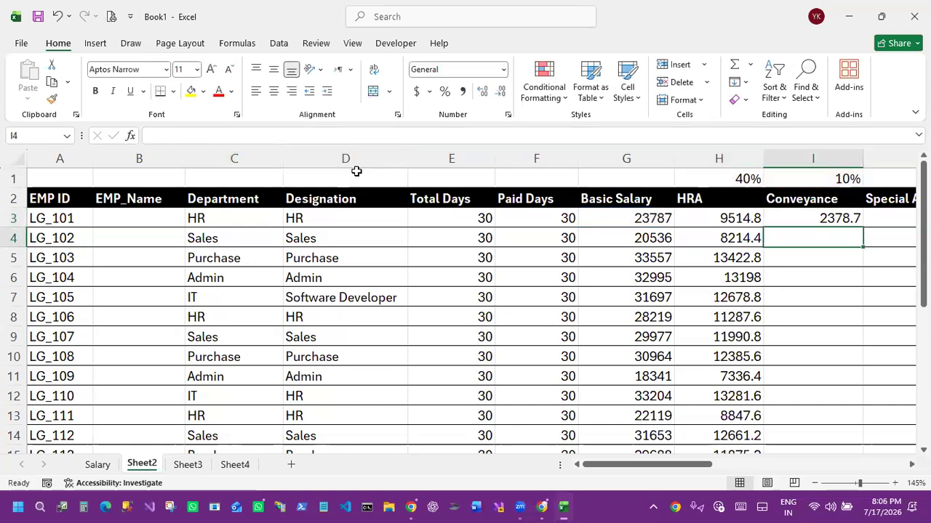
left_click_drag(683, 465, 745, 453)
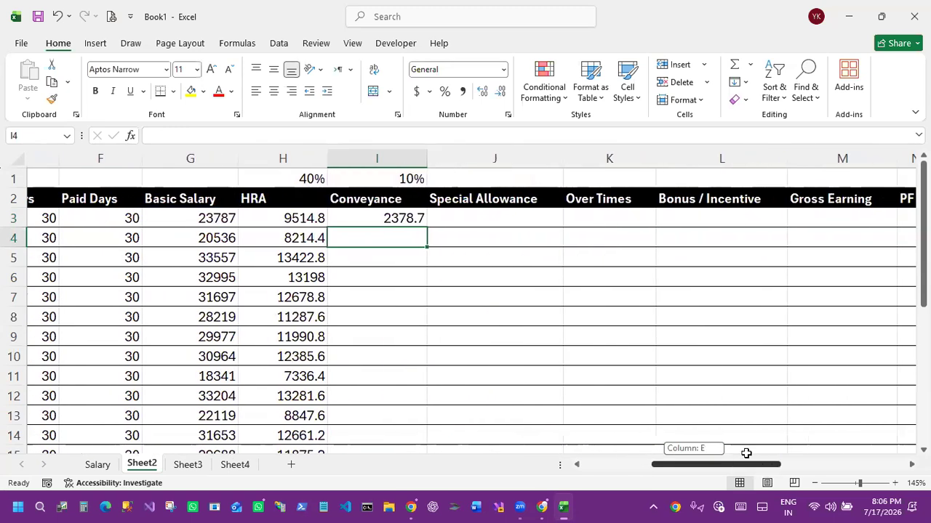
Step: Enter a special allowance rate of 5% in J1, above the Special Allowance header
left_click(507, 176)
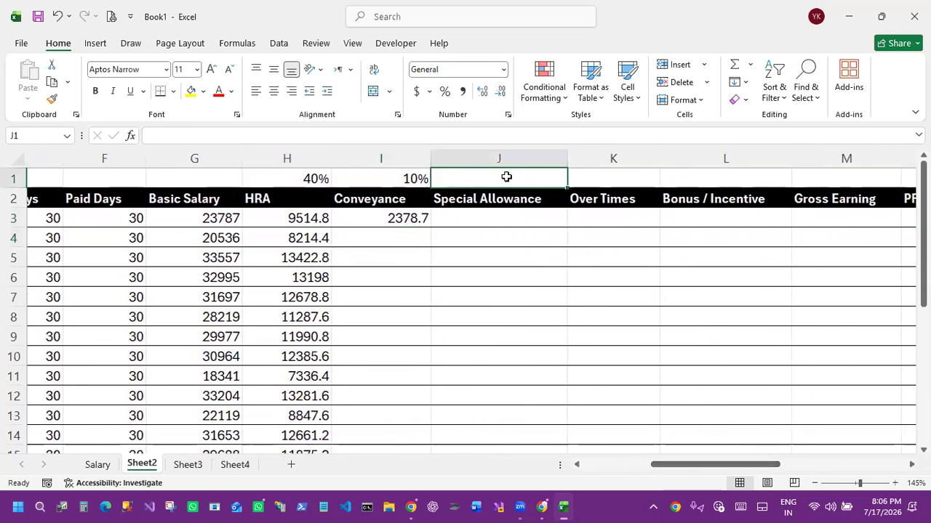
type("5%")
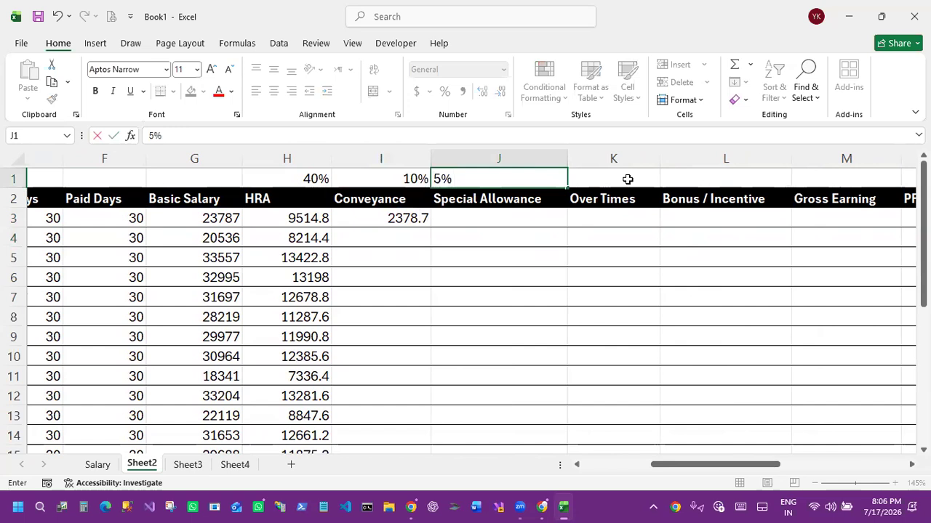
left_click(628, 179)
Step: Calculate special allowance in J3 with =G3*$J$1 and fill the I3 and J3 formulas down the Conveyance and Special Allowance columns
left_click(486, 211)
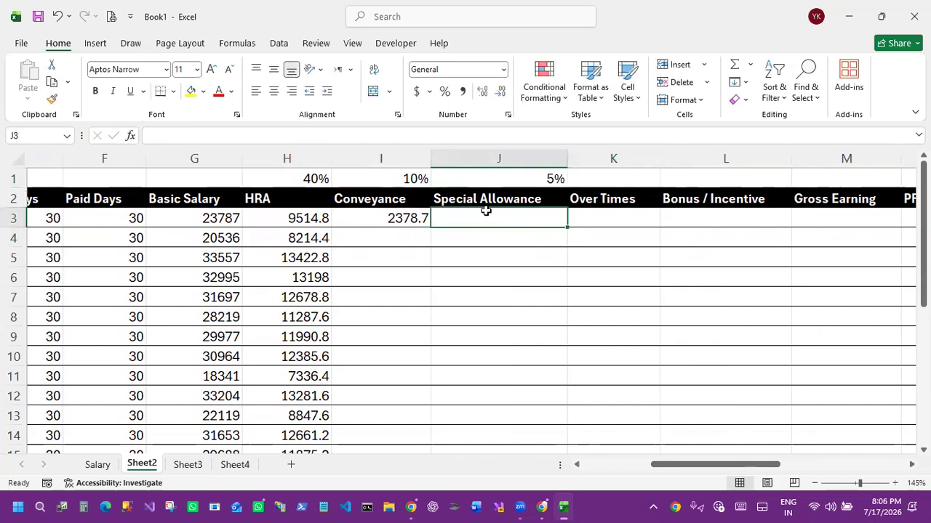
type("=")
left_click(224, 218)
type("*")
left_click(530, 176)
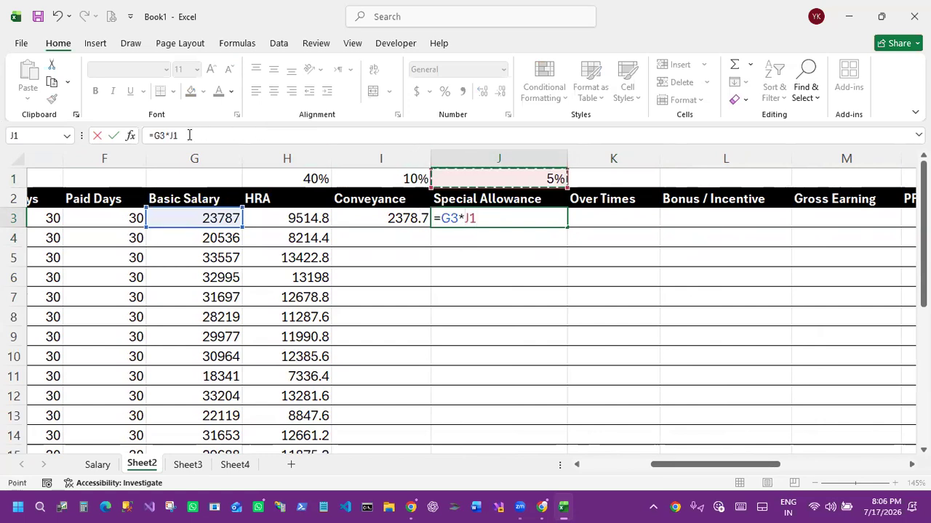
left_click_drag(170, 136, 187, 138)
key("F4")
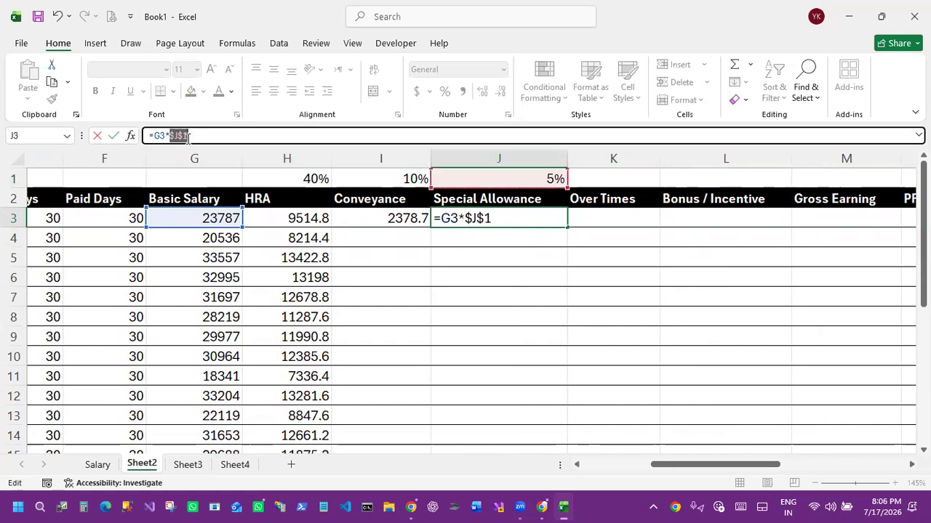
key("Return")
left_click_drag(380, 217, 519, 222)
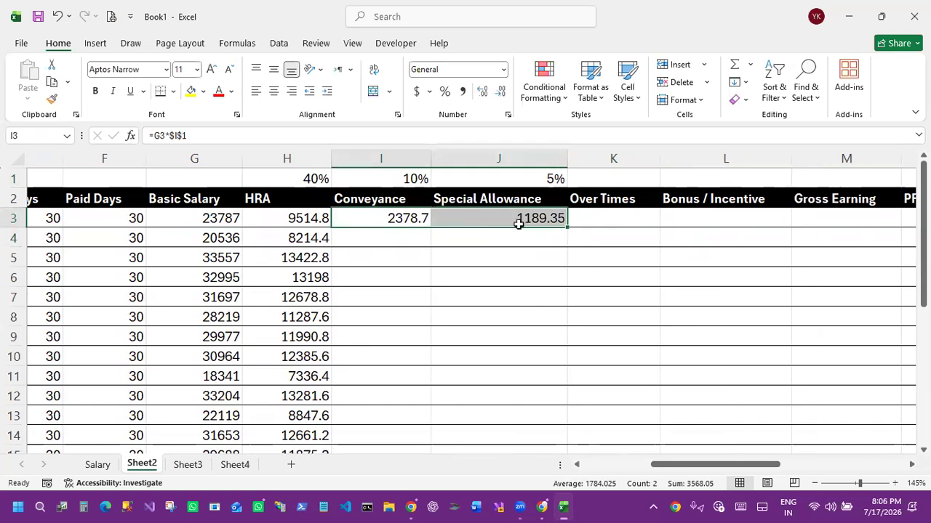
double_click(566, 227)
Step: Enter 0 in K3 under Over Times and fill it down the column
left_click(610, 219)
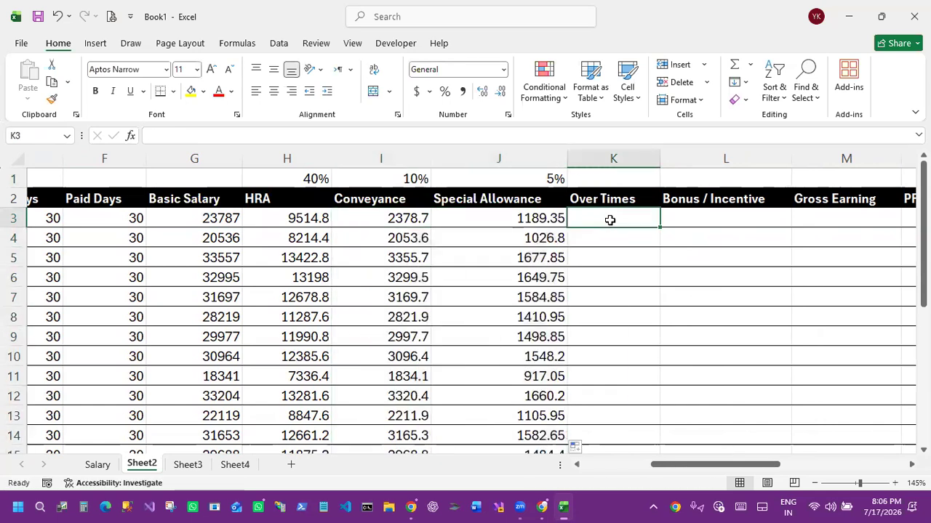
type("0")
key("Return")
left_click(634, 212)
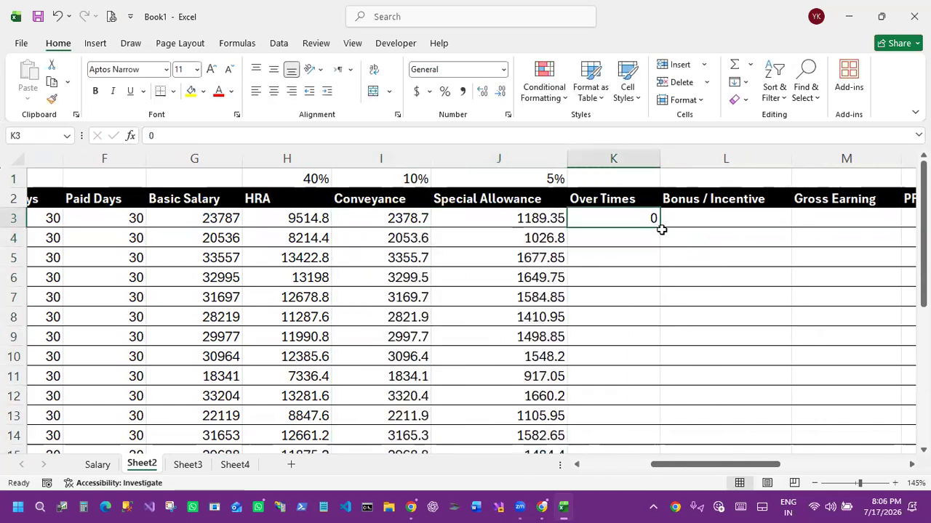
double_click(660, 229)
Step: Enter a bonus of 2000 in L3 under Bonus / Incentive and fill it down the column
left_click(708, 219)
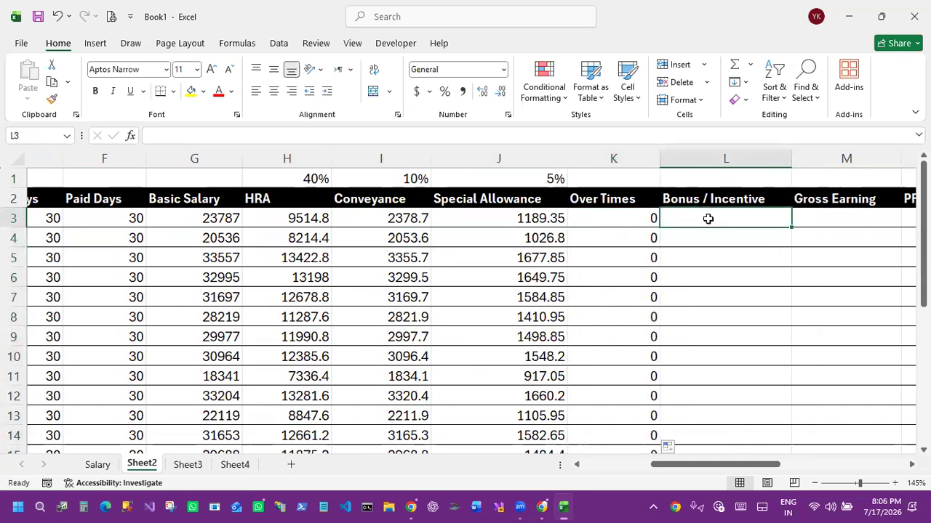
type("2000")
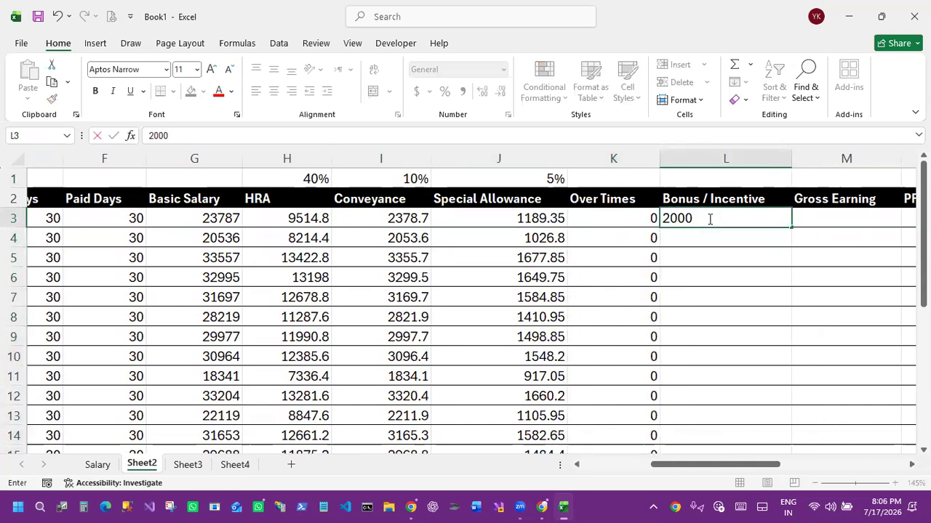
key("Return")
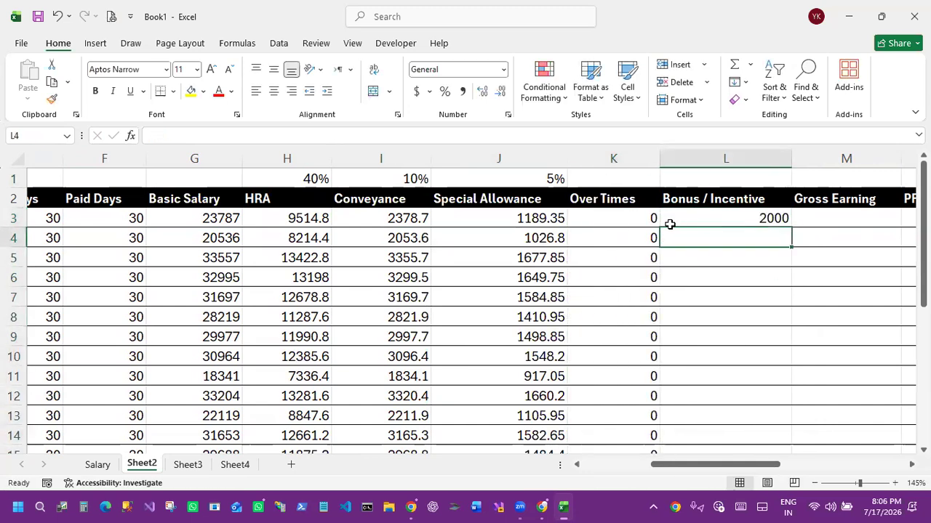
left_click(535, 183)
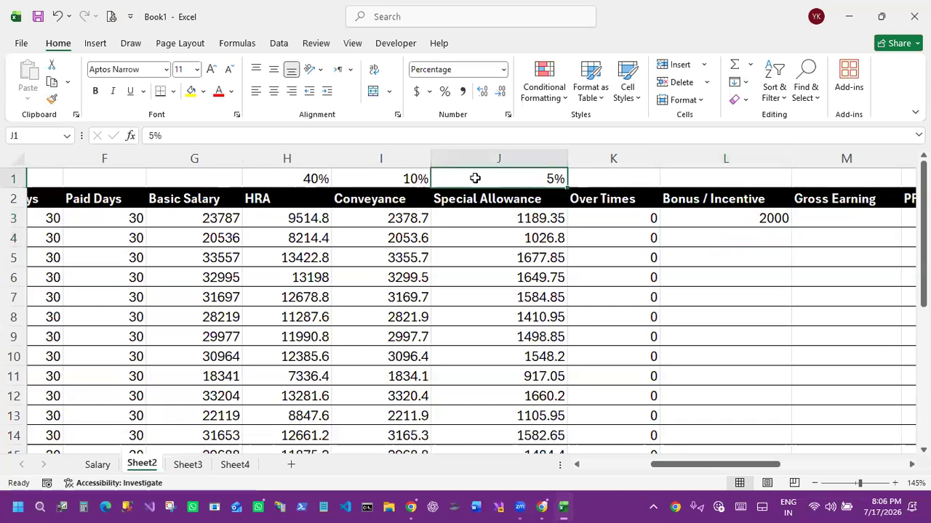
left_click(761, 218)
double_click(798, 229)
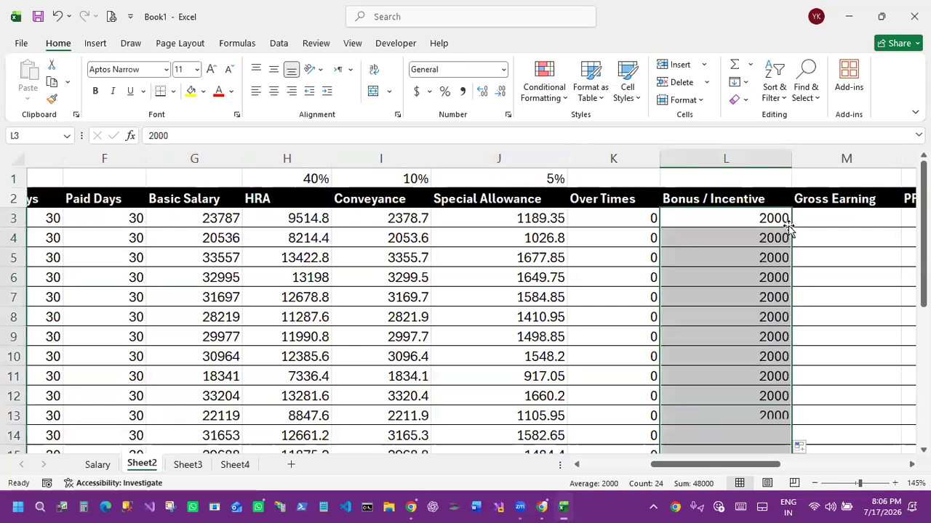
Step: Calculate gross earning in M3 with the formula =G3+H3+I3+J3+K3+L3 and fill it down the column
left_click(836, 217)
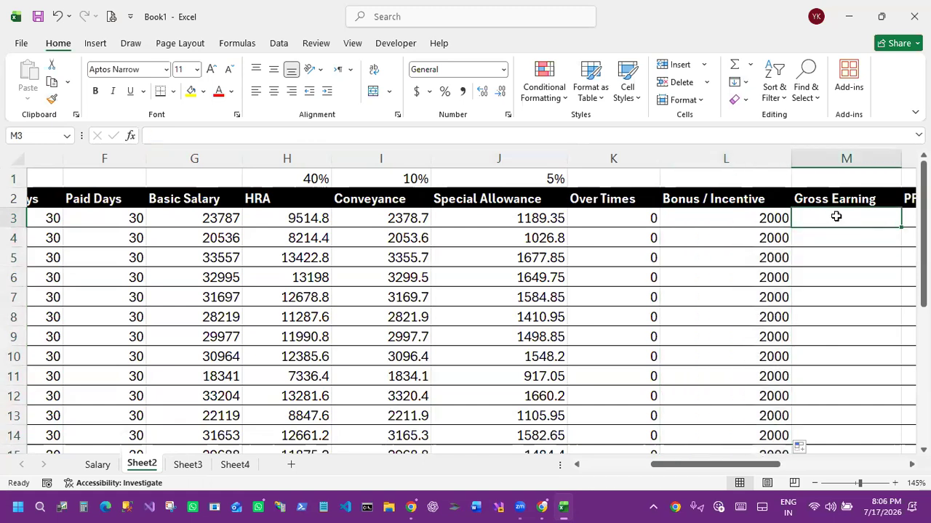
type("=")
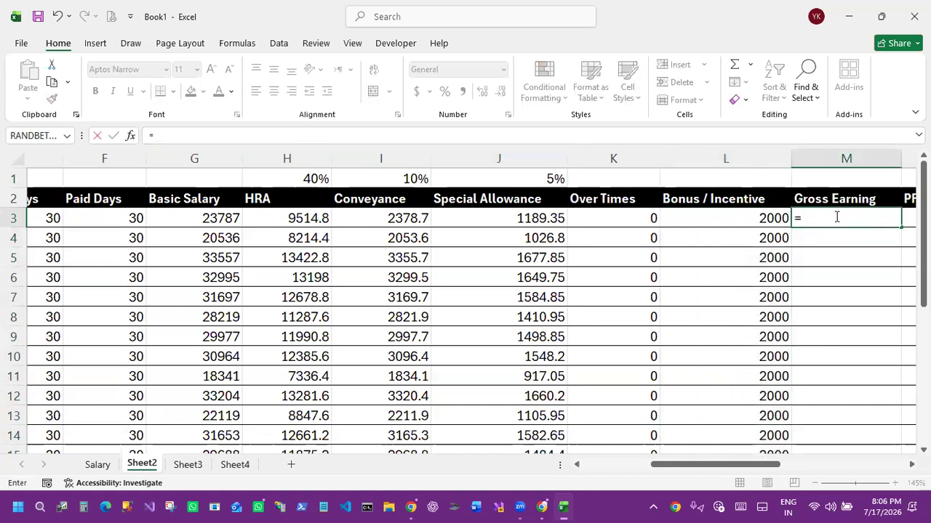
left_click(234, 217)
type("+")
left_click(304, 218)
type("+")
left_click(372, 217)
type("+")
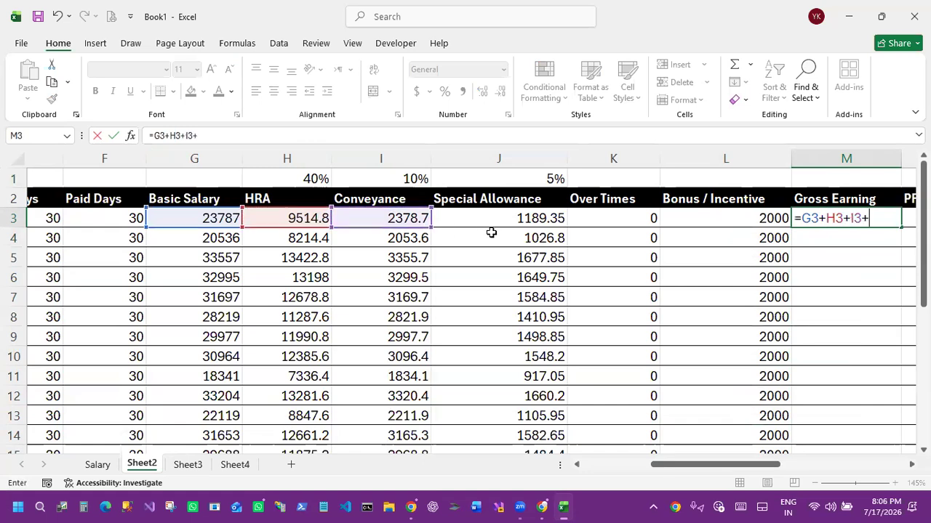
left_click(496, 219)
type("+")
left_click(596, 219)
type("+")
left_click(705, 219)
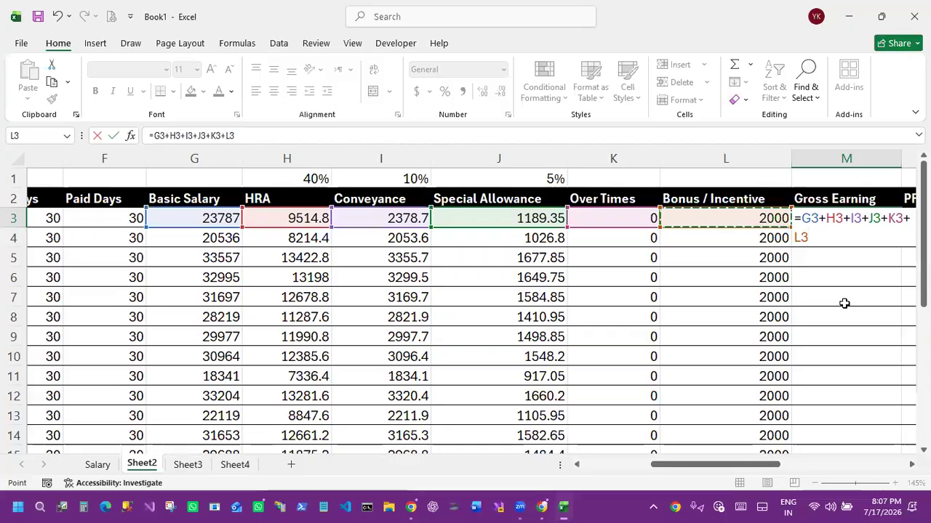
key("Return")
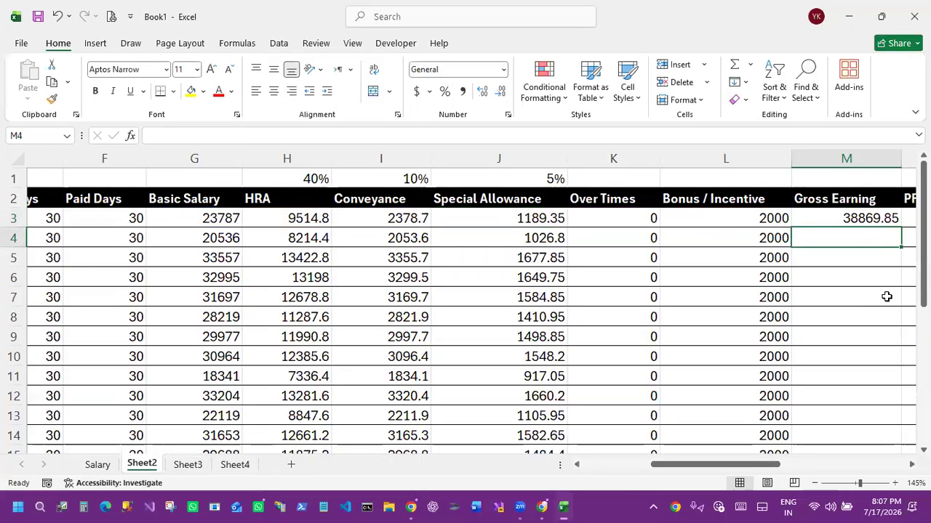
left_click(887, 218)
double_click(901, 227)
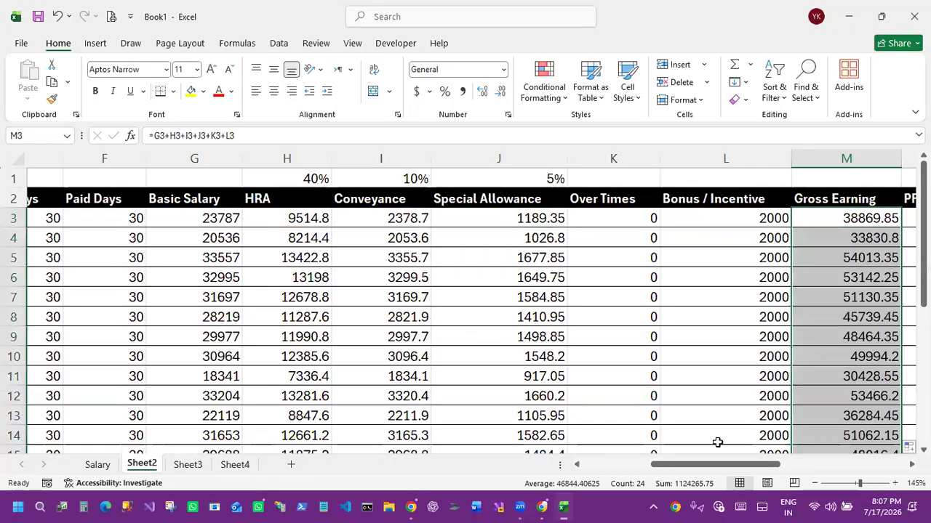
Step: Enter the deduction rates in row 1: 10% for PF in N1, 5% for ESI in O1, 20% for Tax in P1 and 10% for TDS in Q1
left_click_drag(737, 464, 801, 464)
left_click(507, 220)
left_click(499, 180)
type("10%")
key("Tab")
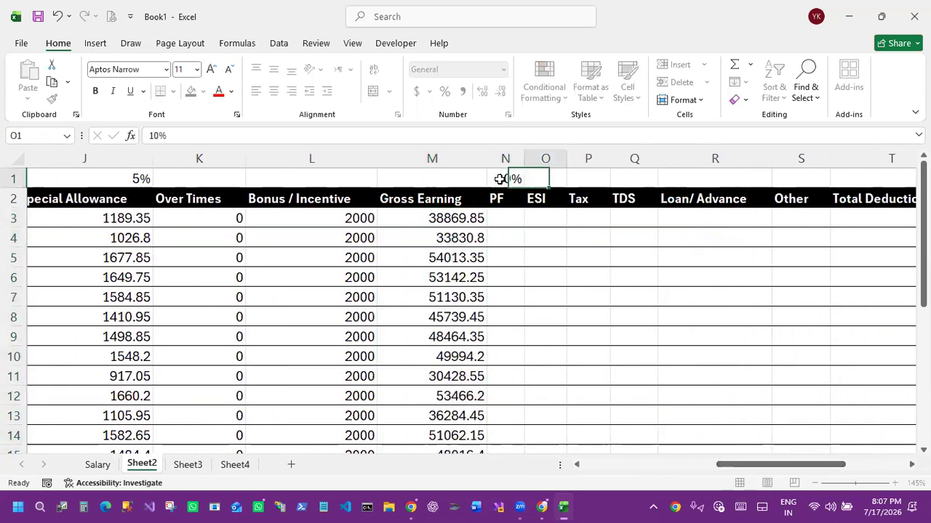
type("5%")
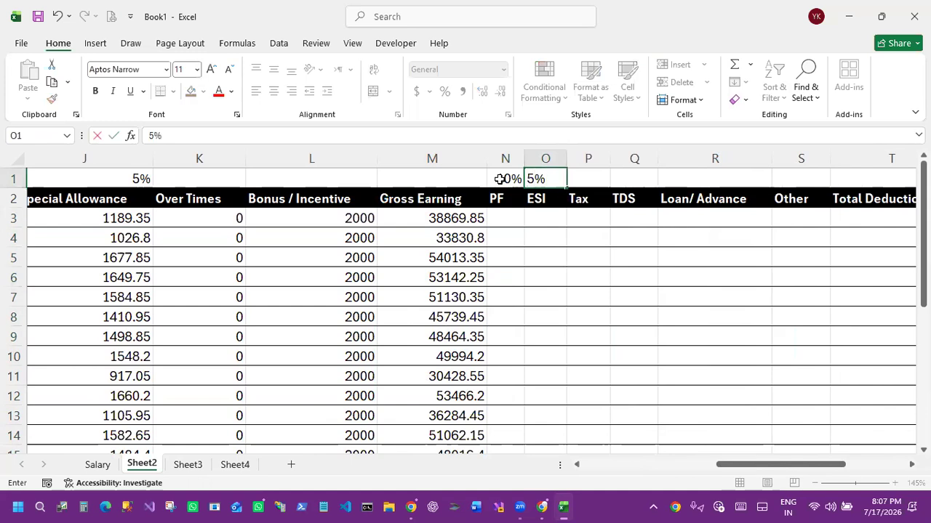
key("Tab")
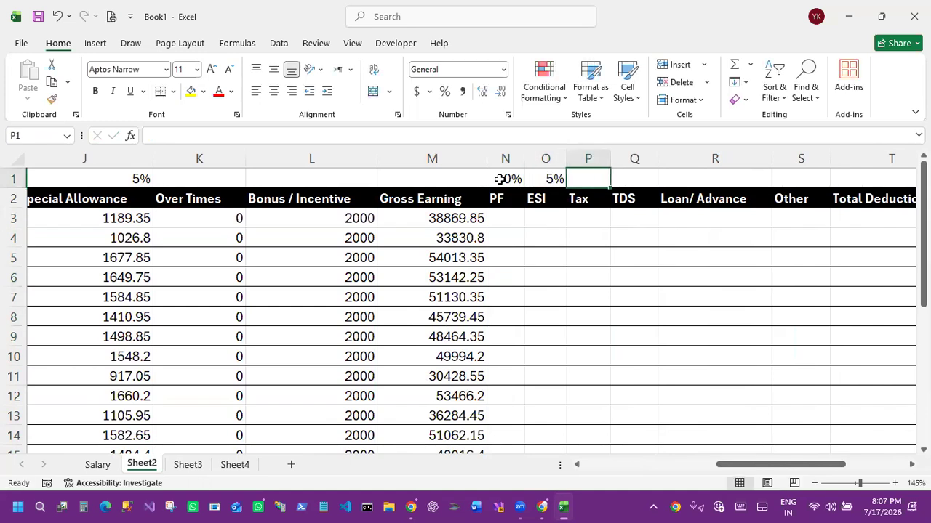
type("20")
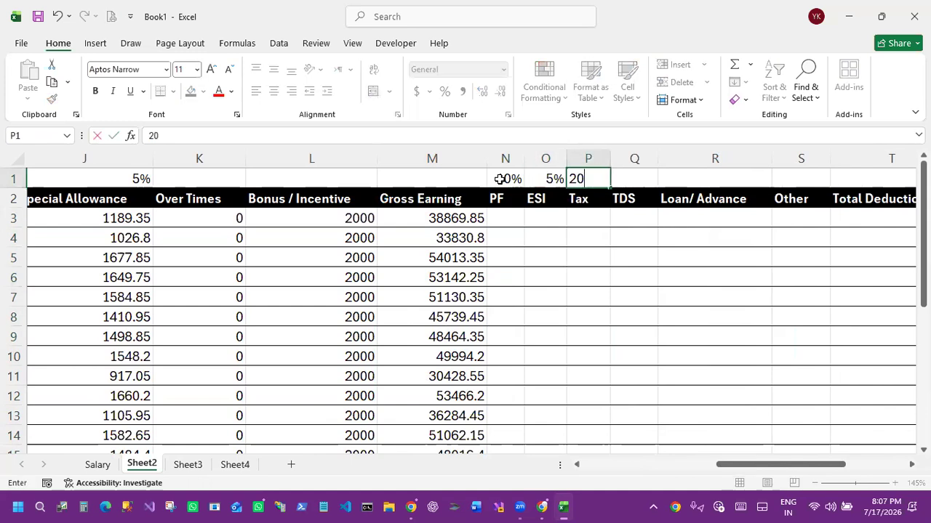
type("%")
key("Tab")
type("10")
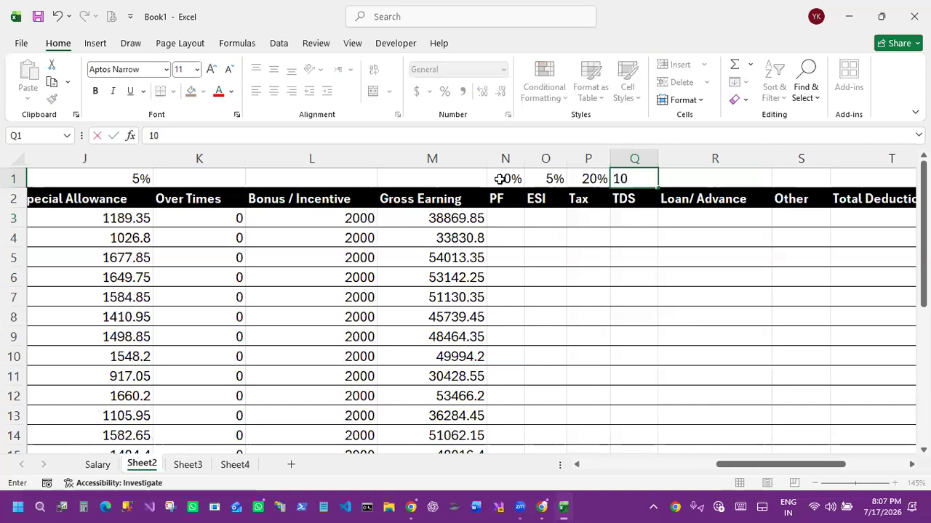
type("%")
key("Tab")
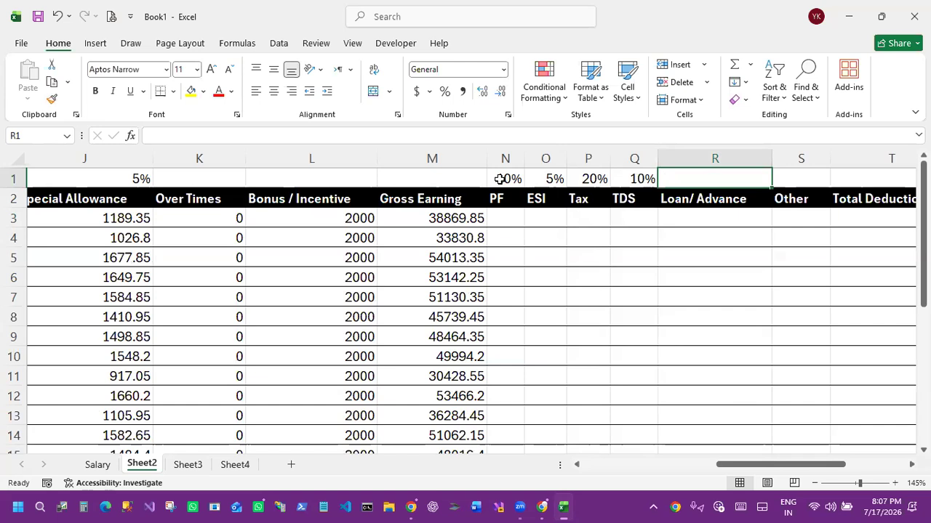
Step: Calculate PF in N3 from the gross earning and an absolute rate reference with the formula =M3*$N$1
left_click(506, 215)
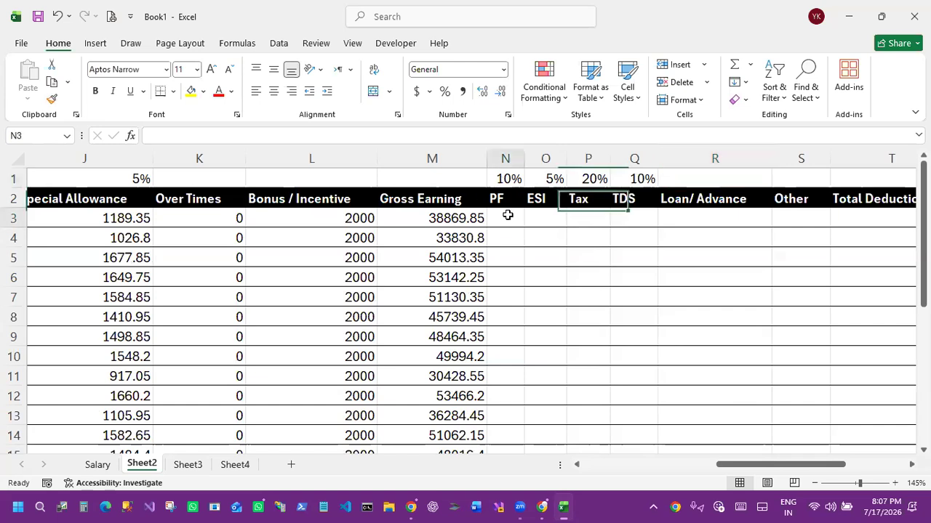
type("=")
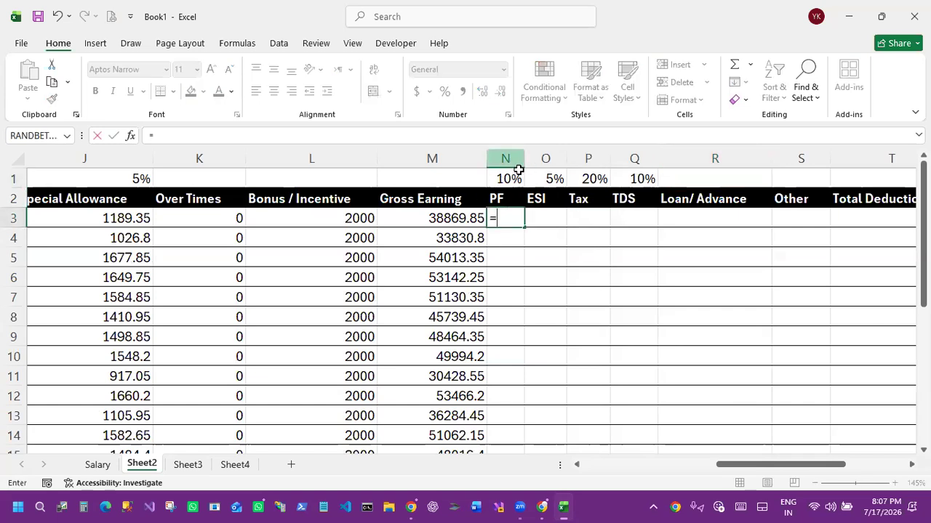
left_click(455, 218)
type("*")
left_click(505, 179)
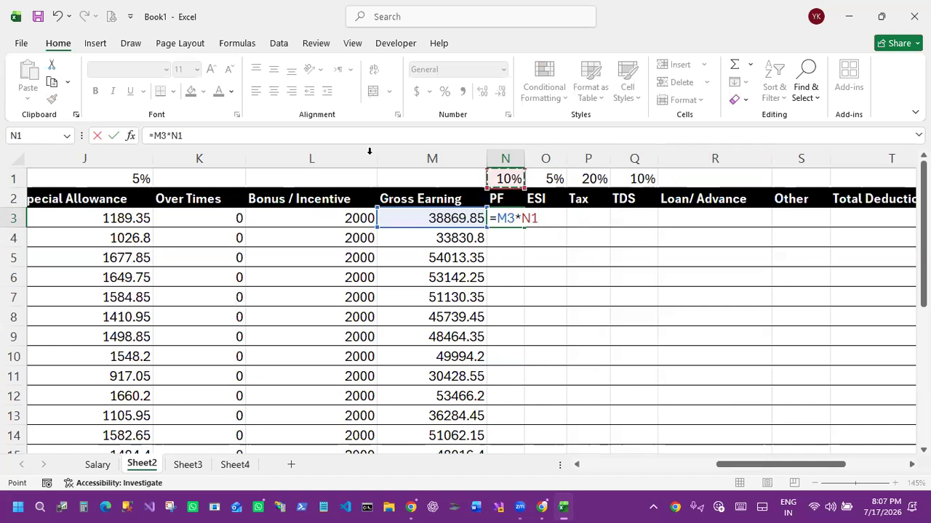
left_click(173, 137)
key("F4")
key("Return")
Step: Calculate ESI in O3 from the gross earning and an absolute rate reference with the formula =M3*$O$1
left_click(552, 218)
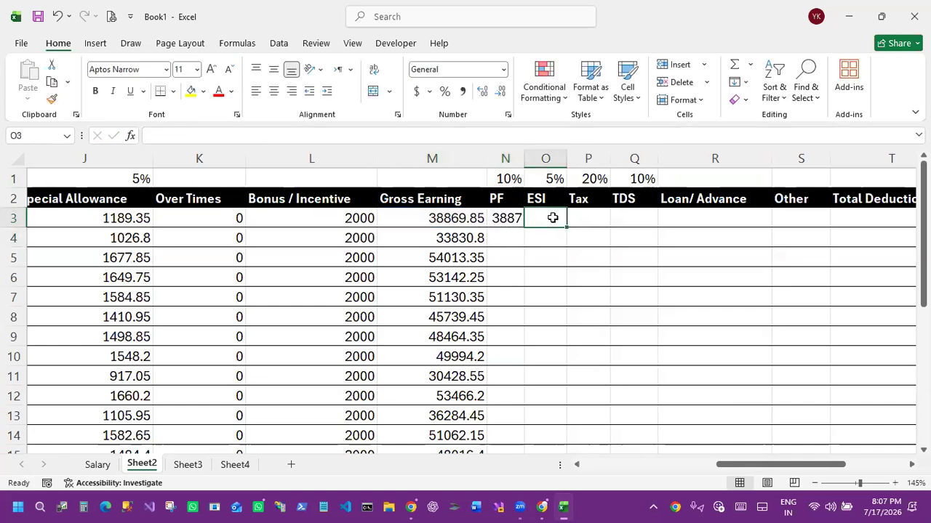
type("=")
type("*")
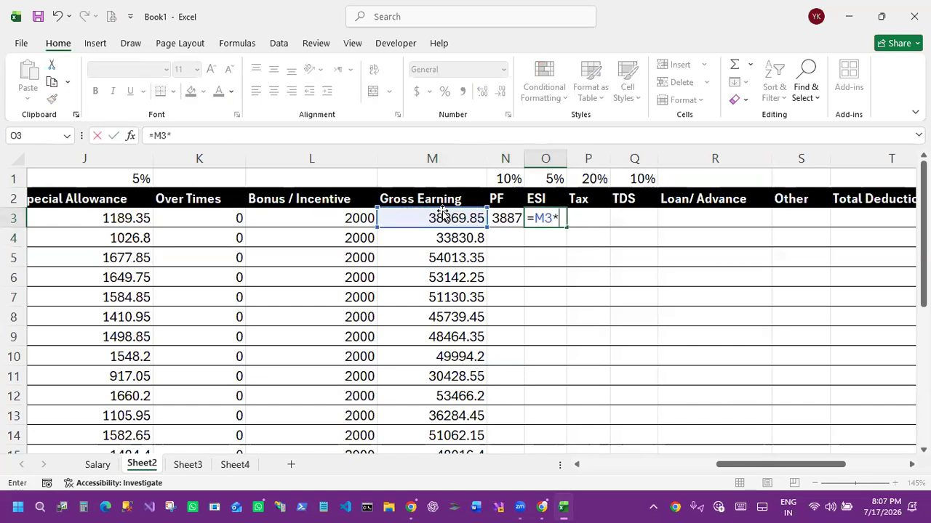
left_click(545, 179)
left_click(175, 134)
key("F4")
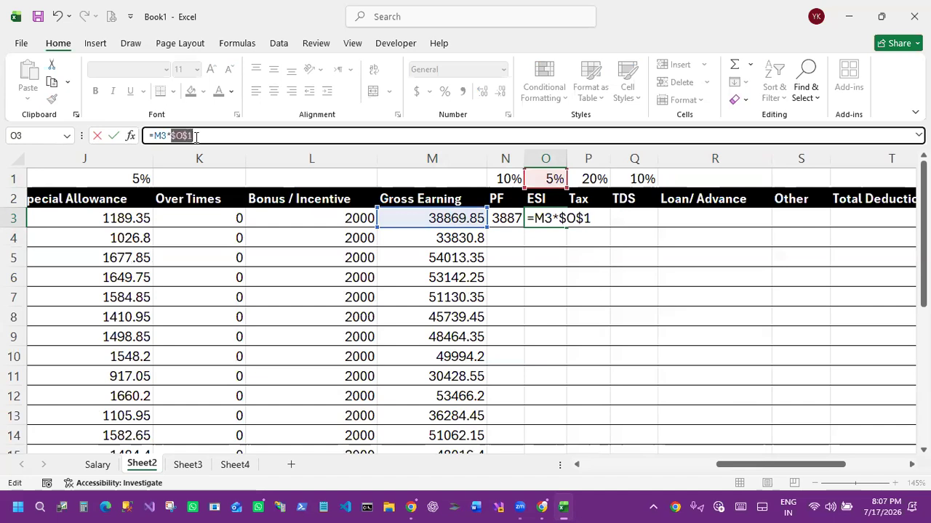
key("Return")
Step: Calculate Tax in P3 from the gross earning and an absolute rate reference with the formula =M3*$P$1
left_click(593, 217)
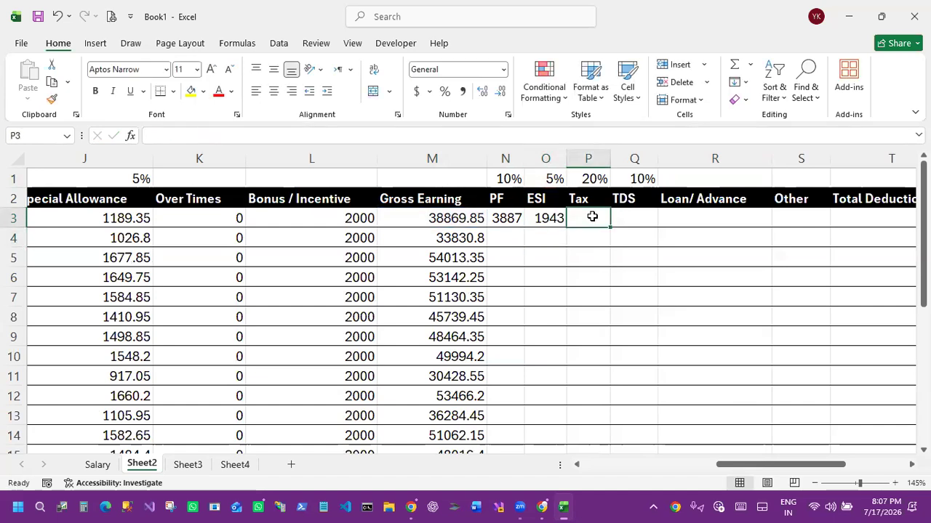
type("=")
left_click(465, 218)
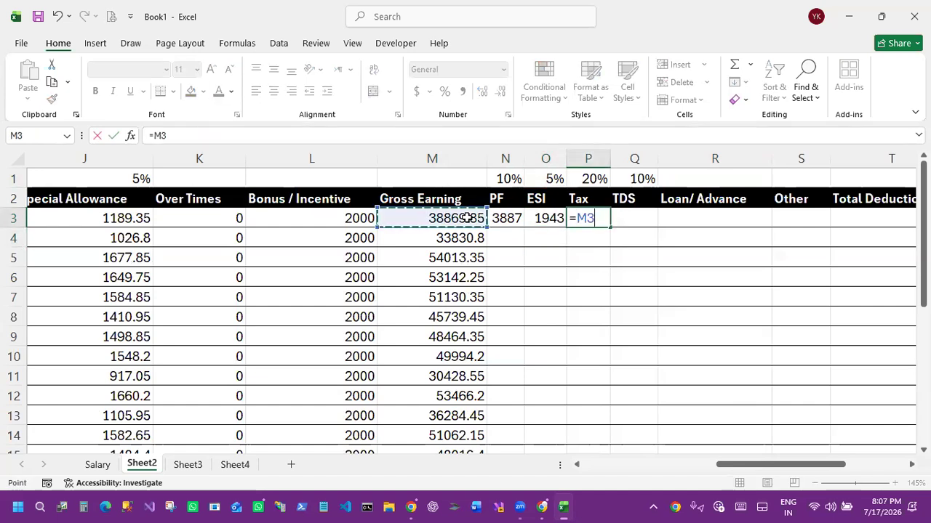
type("*")
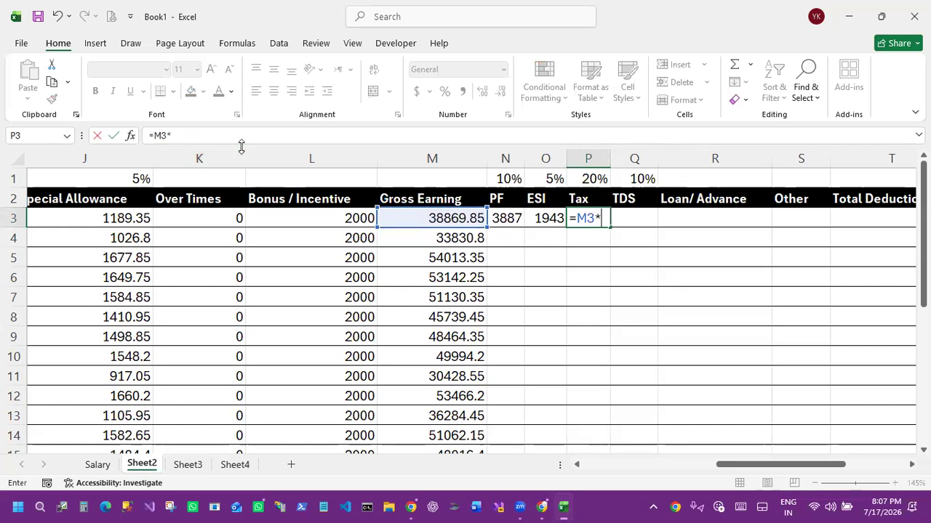
left_click(595, 179)
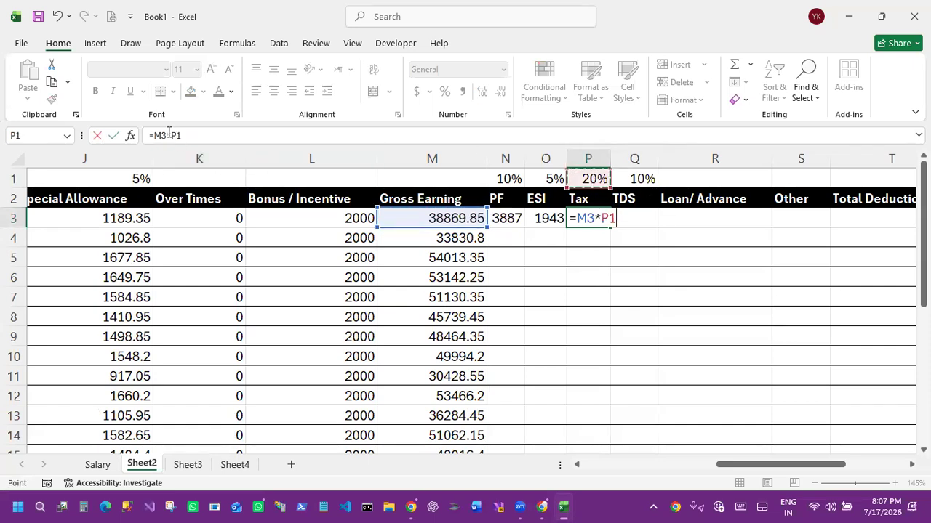
left_click_drag(174, 135, 208, 140)
key("F4")
key("Return")
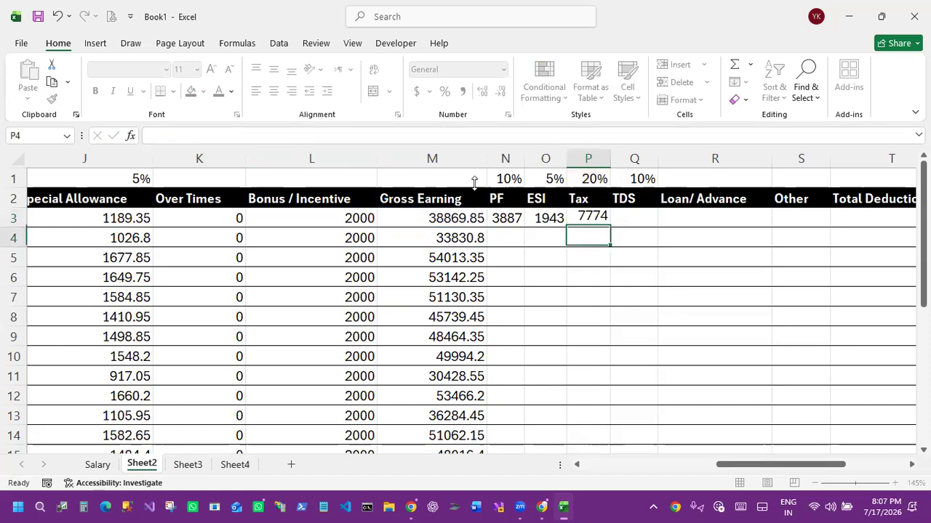
Step: Calculate TDS in Q3 with the formula =M3*$Q$1, and fill the PF, ESI, Tax and TDS formulas in N3:Q3 down their columns
left_click(633, 215)
type("=")
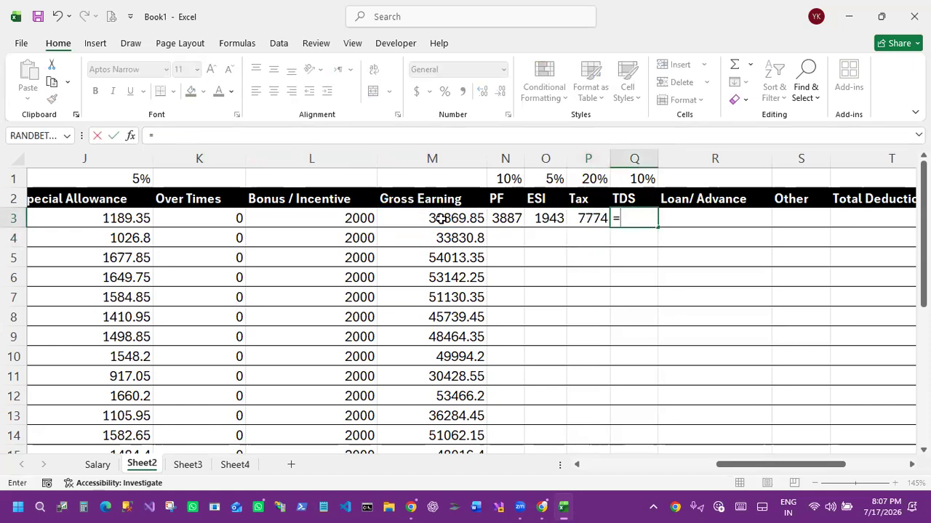
left_click(440, 218)
type("*")
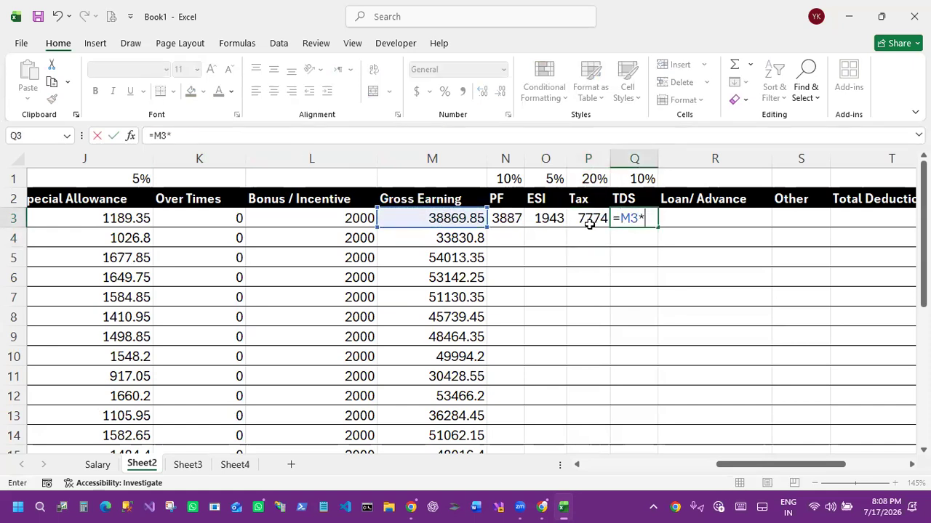
left_click(625, 181)
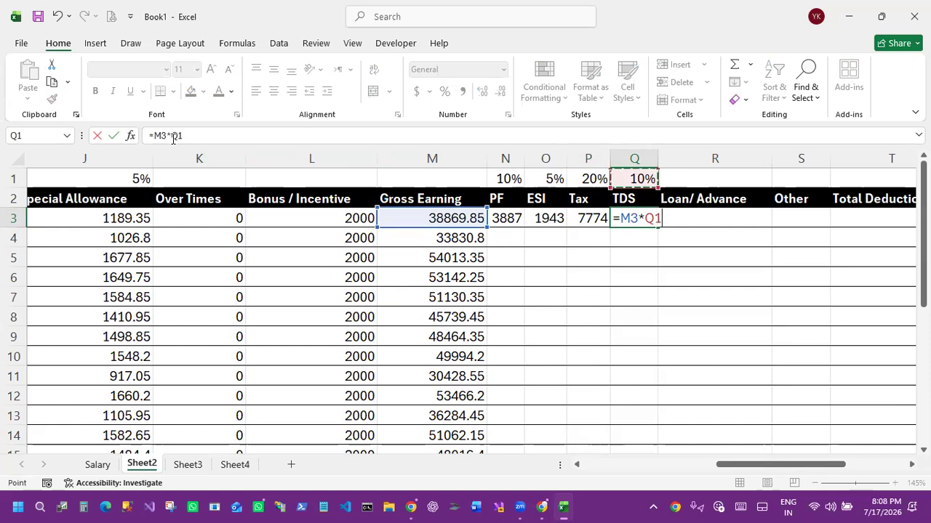
left_click_drag(173, 138, 199, 137)
key("F4")
key("Return")
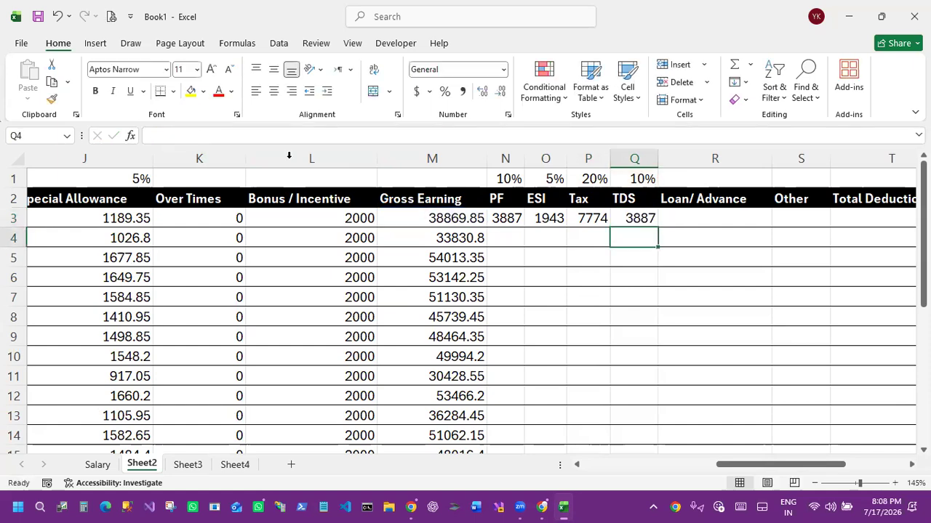
left_click_drag(513, 220, 640, 220)
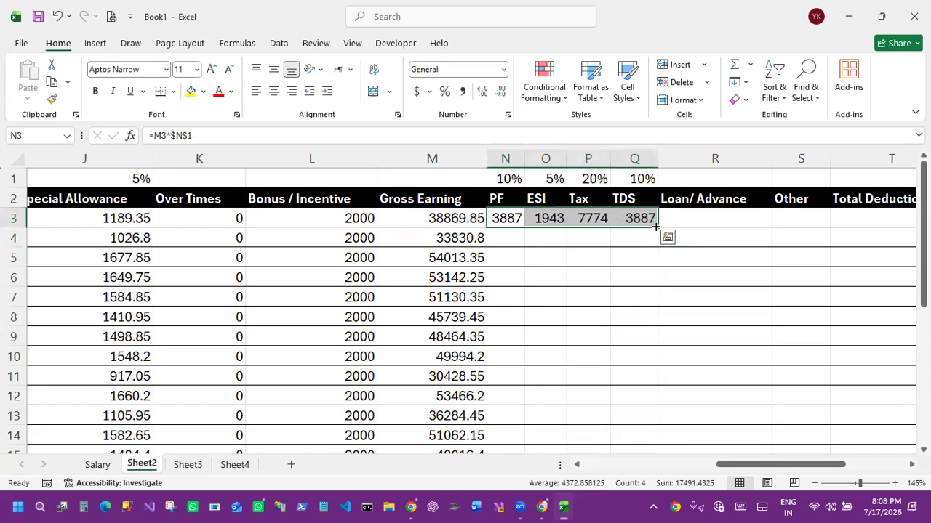
double_click(657, 227)
Step: Enter 0 as the Loan/ Advance deduction in R3 and fill it down the column
left_click(713, 214)
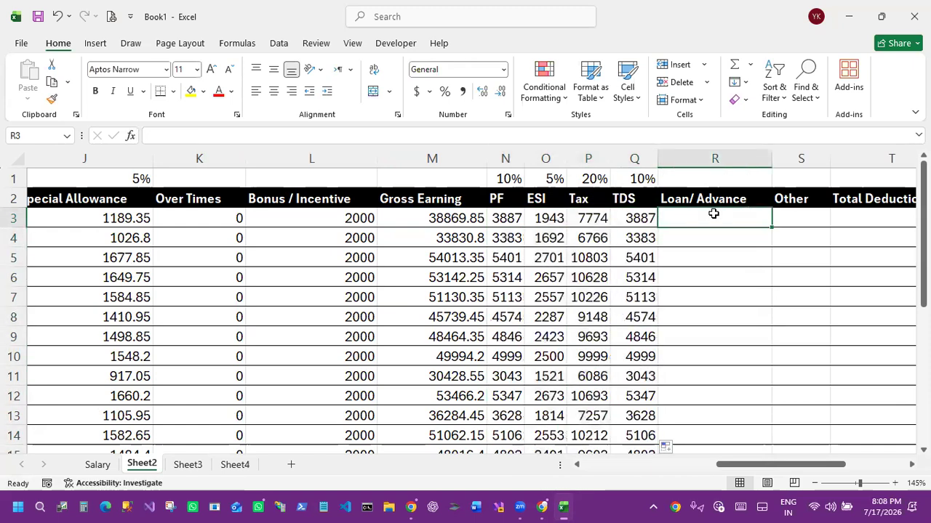
type("=rand")
key("BackSpace")
key("BackSpace")
key("BackSpace")
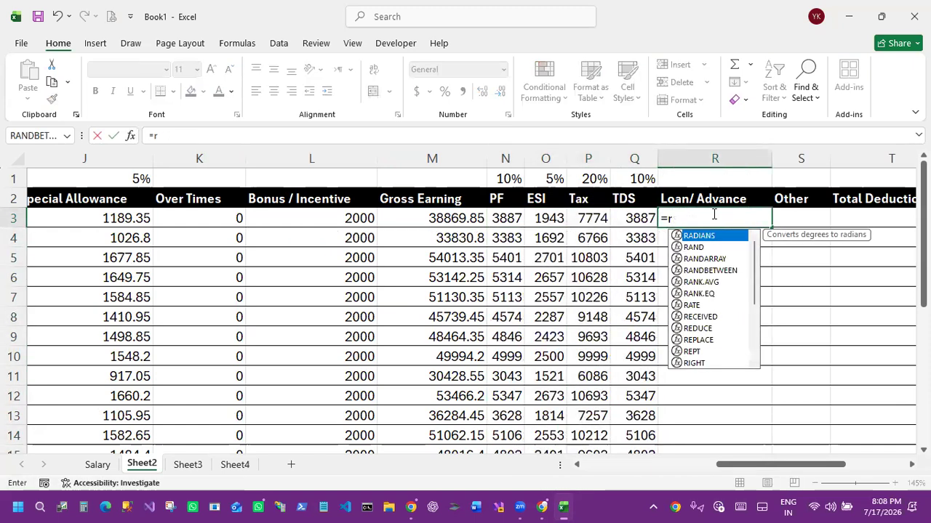
key("BackSpace")
key("BackSpace")
type("0")
key("Return")
left_click(729, 221)
double_click(773, 226)
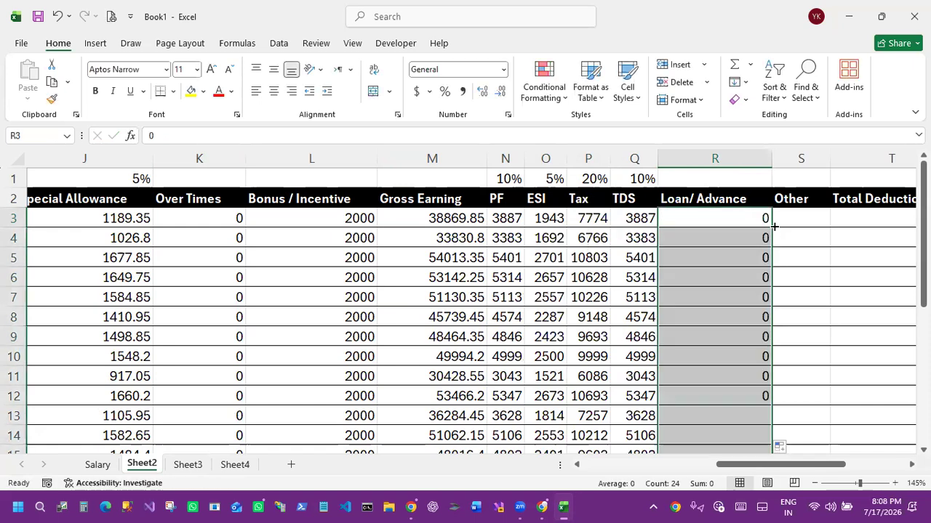
Step: Enter 1000 as the Other deduction in S3 and 0 in S4, filling the 0 down the remaining rows
left_click(791, 219)
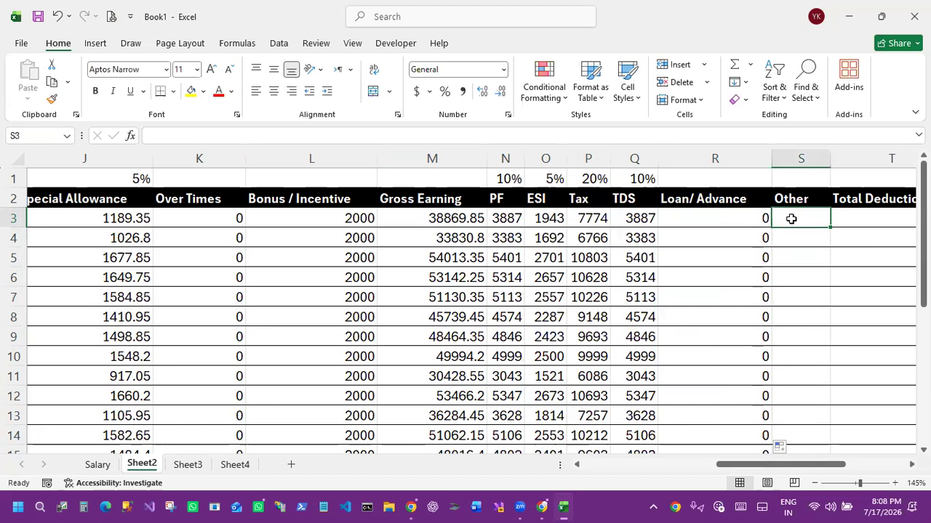
type("1000")
key("Return")
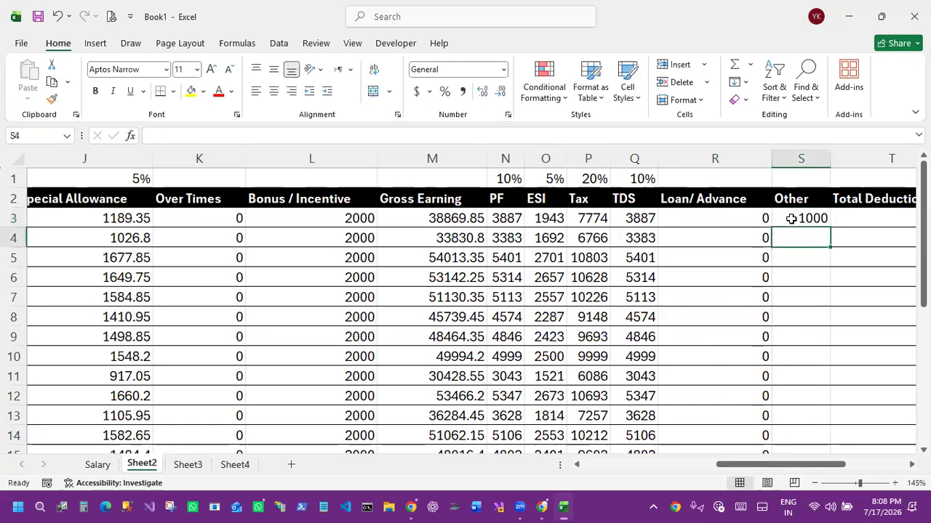
type("0")
key("Return")
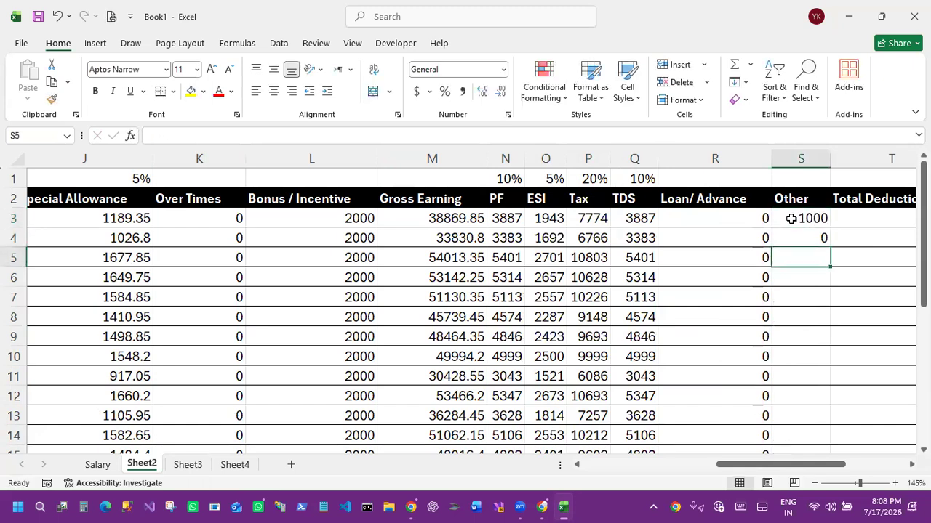
left_click_drag(791, 219, 869, 466)
left_click(807, 235)
Step: Calculate Total Deduction in T3 by adding all six deductions with the formula =N3+O3+P3+Q3+R3+S3
left_click(693, 216)
type("=")
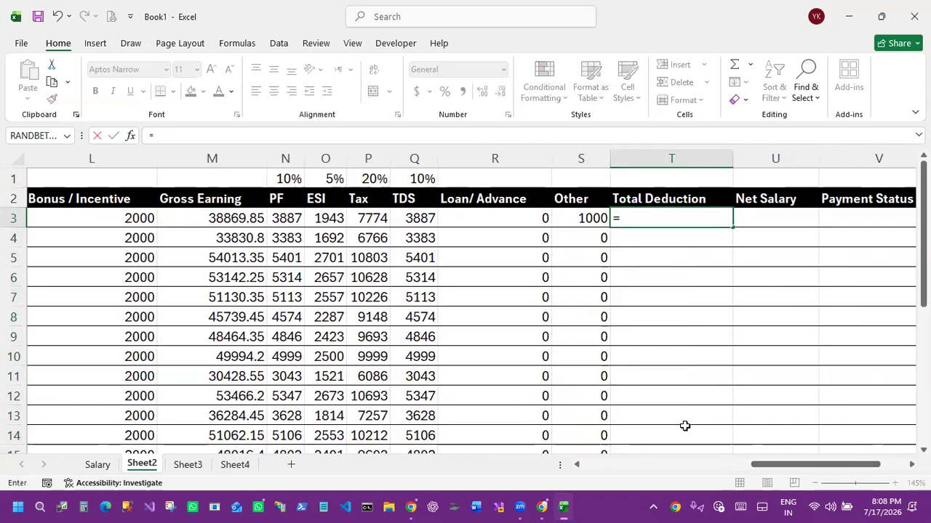
left_click_drag(789, 466, 762, 453)
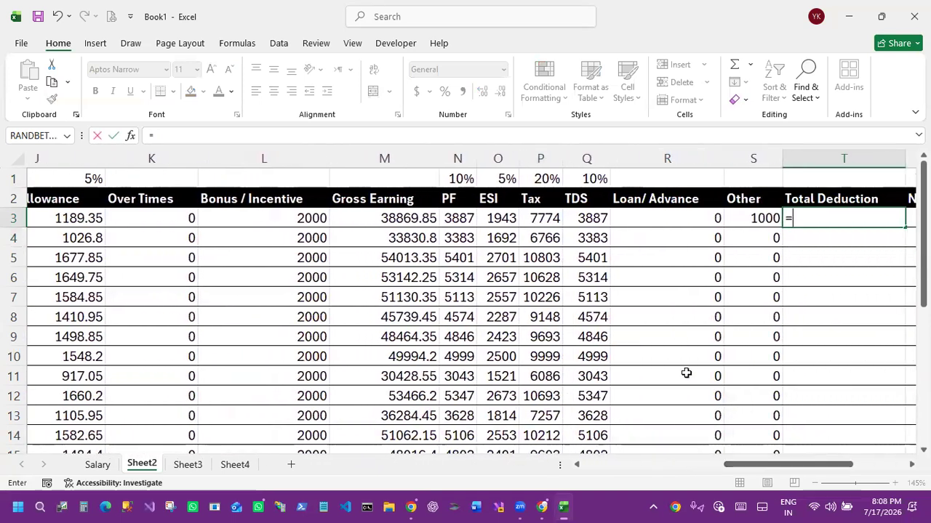
left_click(464, 216)
type("+")
left_click(502, 217)
type("+")
left_click(547, 217)
type("+")
left_click(586, 219)
type("+")
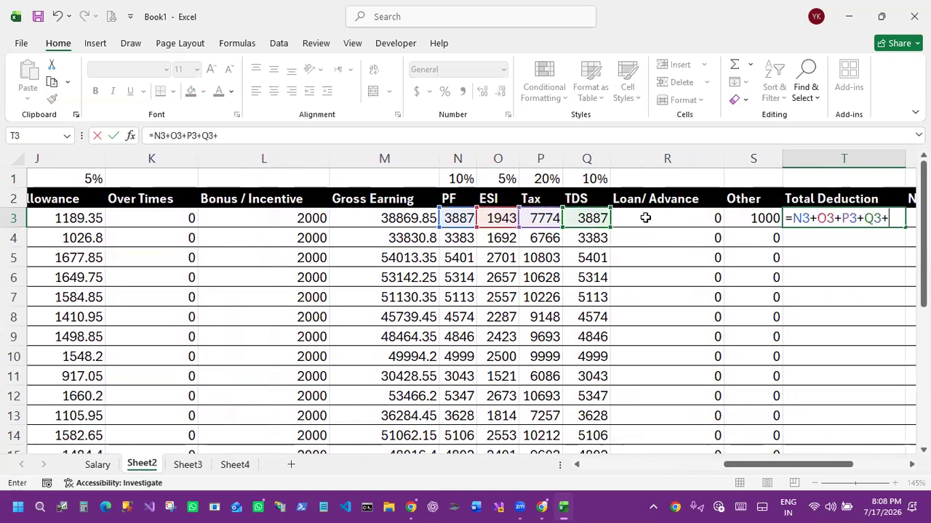
left_click(646, 217)
type("+")
left_click(739, 216)
key("Return")
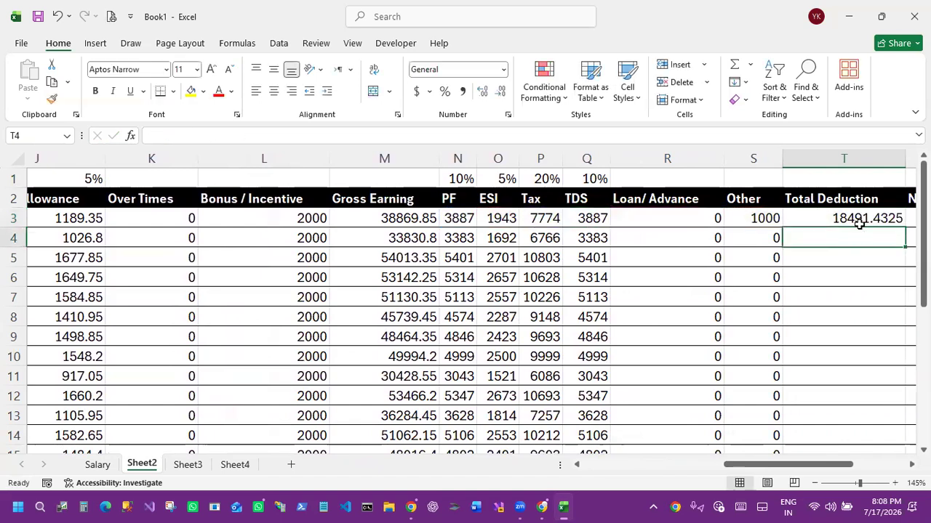
Step: Fill the total deduction formula from T3 down the column and check the copied formula in T13
left_click(857, 218)
double_click(909, 225)
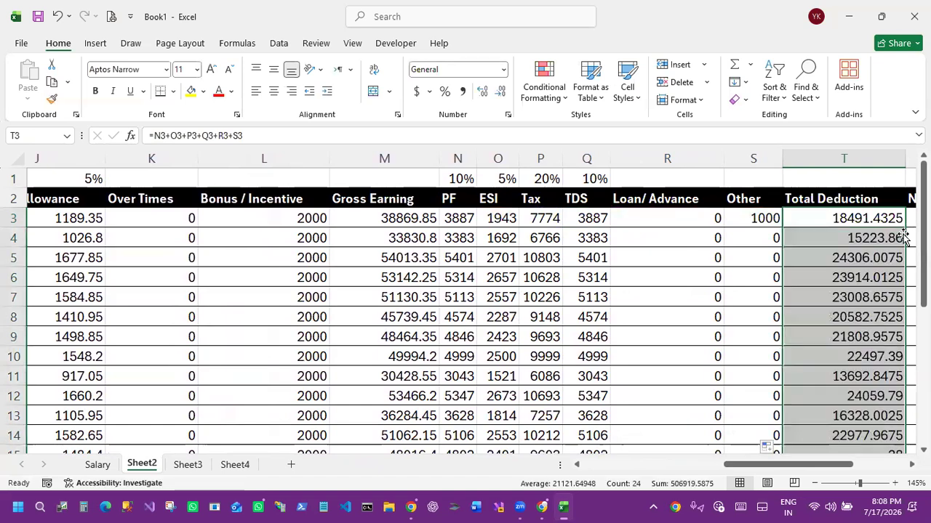
scroll(850, 396, "down", 1)
left_click(855, 376)
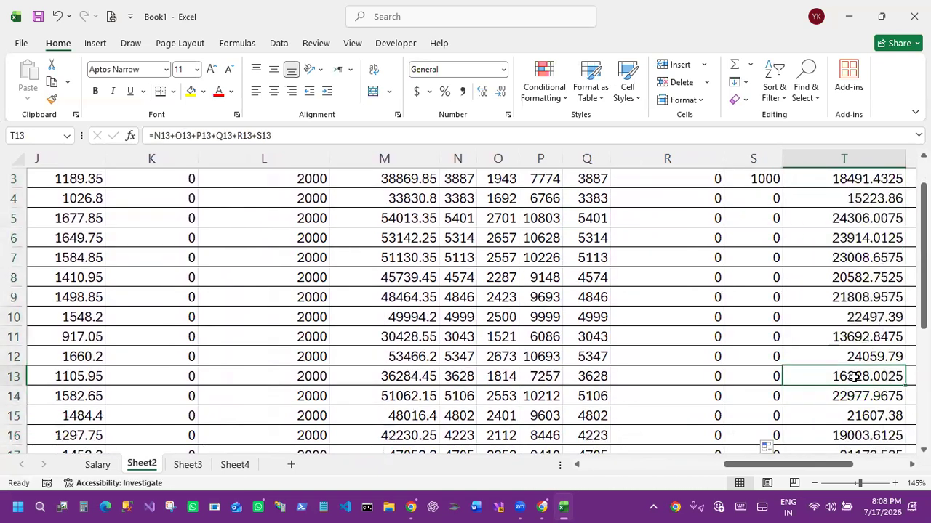
scroll(352, 324, "up", 1)
Step: Examine how the rate and header rows behave while moving up and down through the salary data
left_click(295, 200)
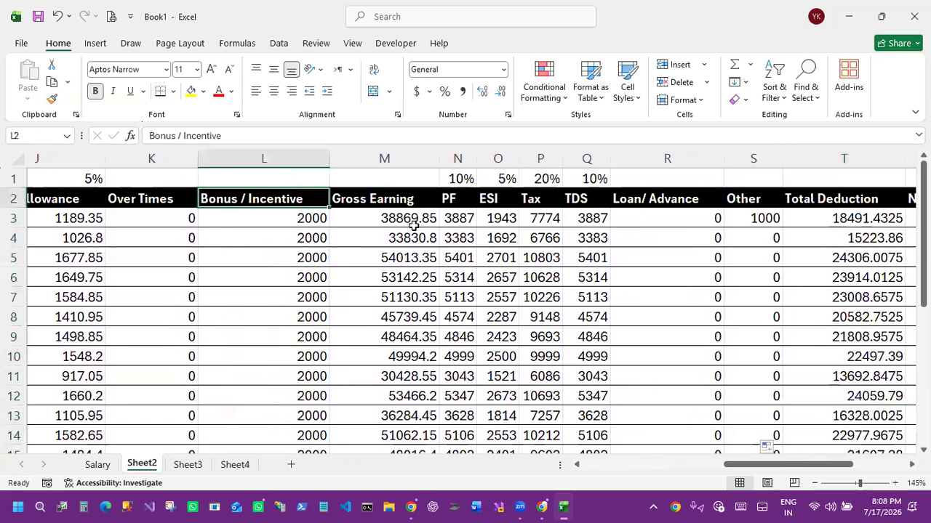
scroll(402, 242, "down", 3)
scroll(392, 232, "up", 2)
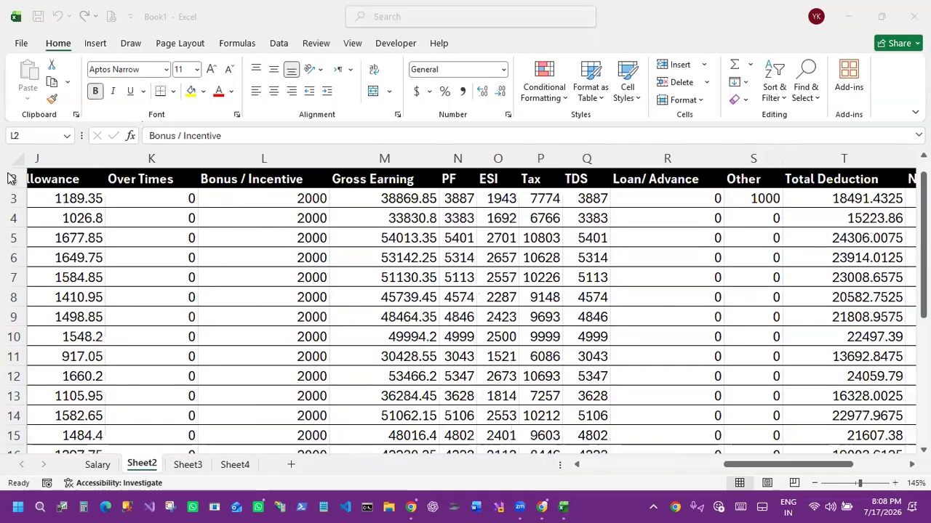
scroll(290, 230, "down", 2)
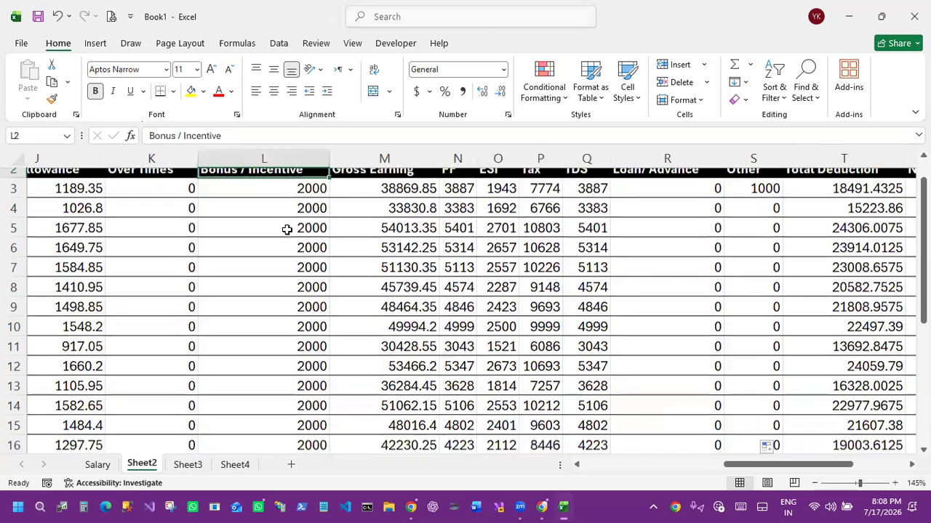
scroll(291, 230, "up", 2)
left_click(326, 216)
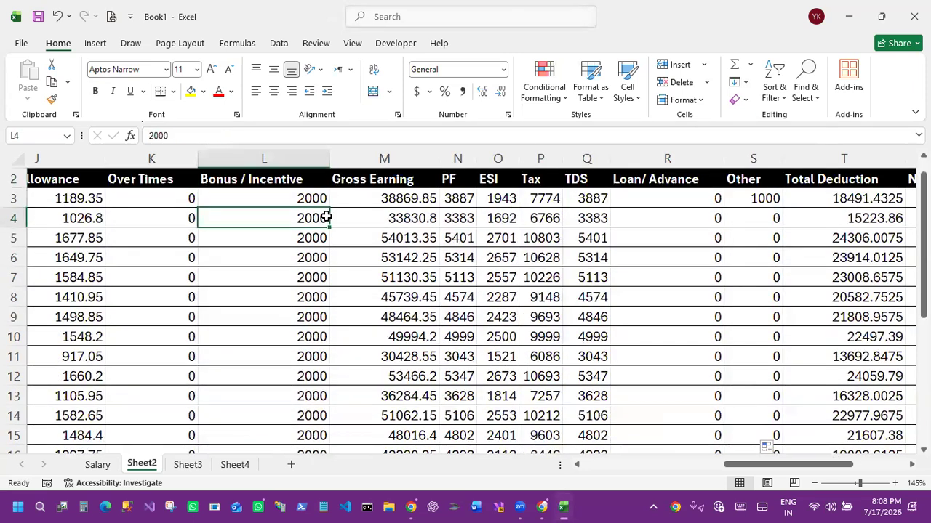
Step: Freeze the panes above row 3 so that the rate row 1 and header row 2 stay in view
left_click(13, 199)
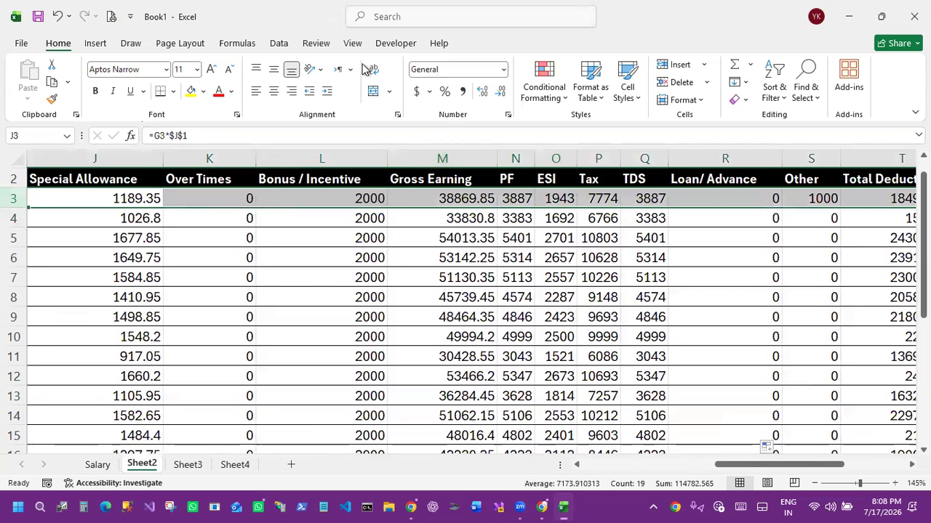
left_click(352, 44)
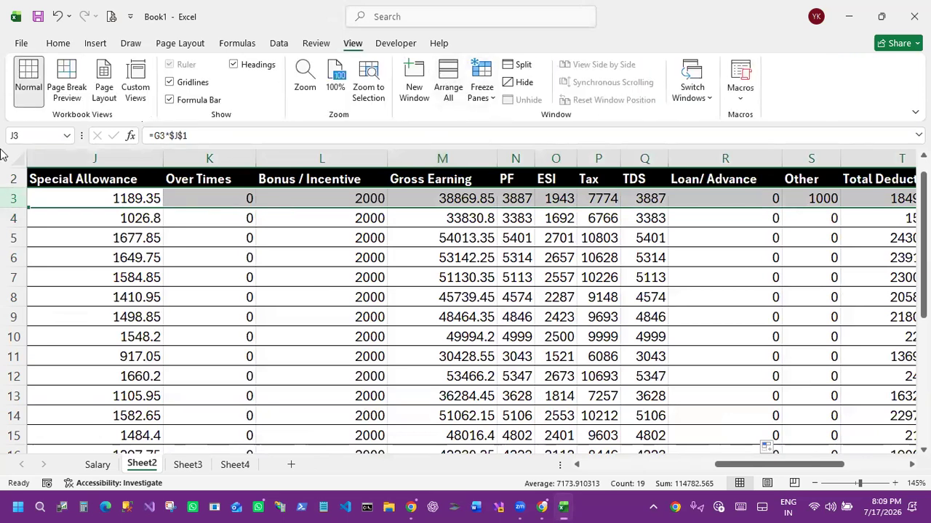
scroll(98, 200, "up", 1)
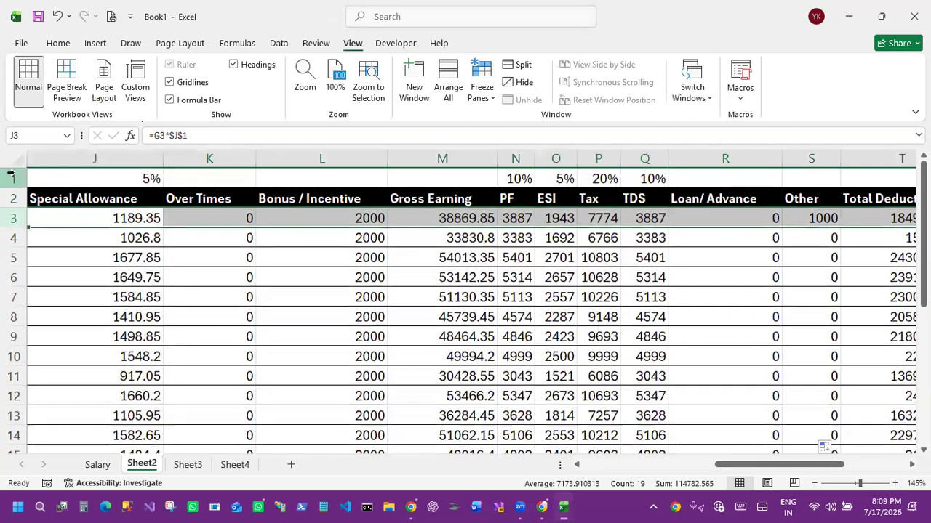
left_click_drag(13, 179, 14, 202)
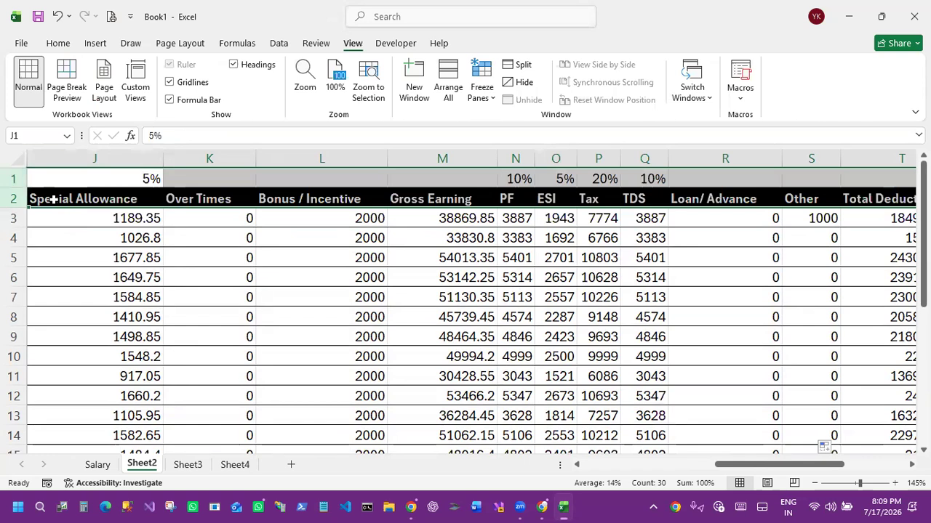
scroll(398, 242, "down", 3)
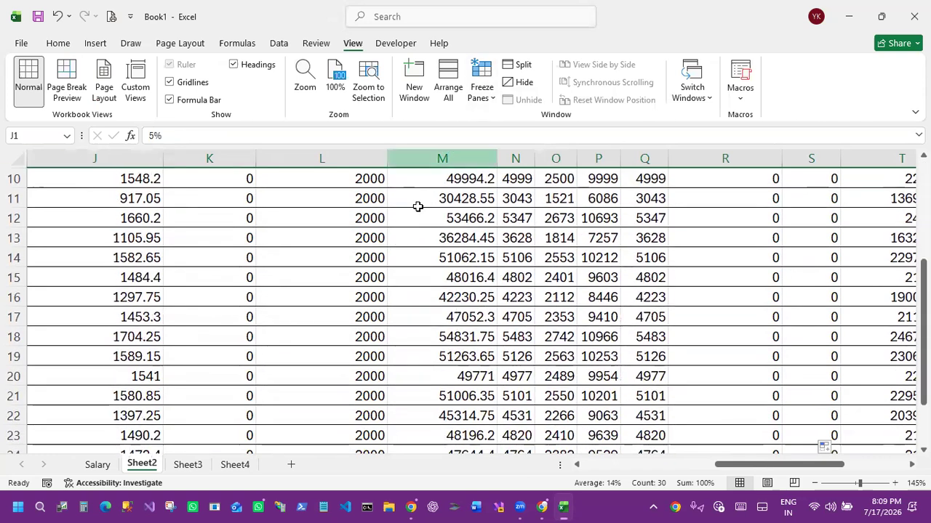
scroll(364, 244, "up", 3)
left_click(247, 252)
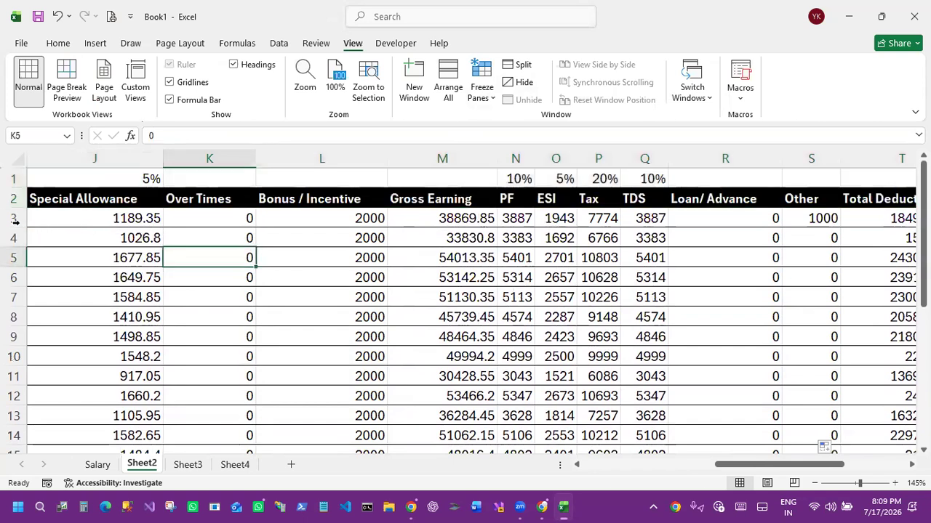
left_click(13, 179)
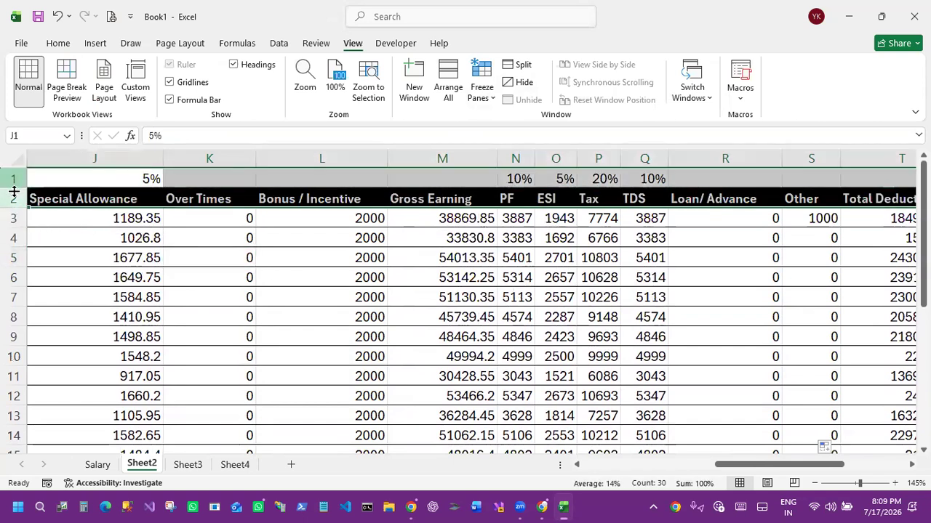
left_click(18, 213)
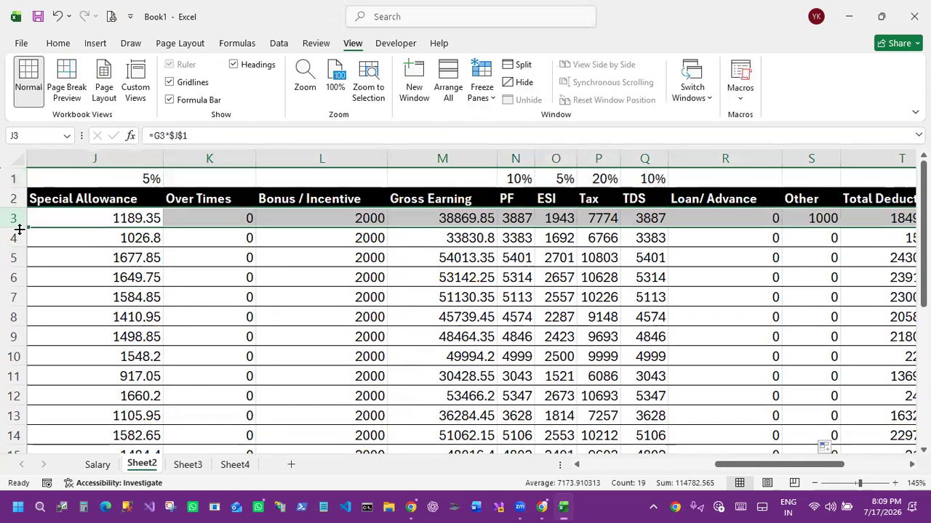
left_click(481, 79)
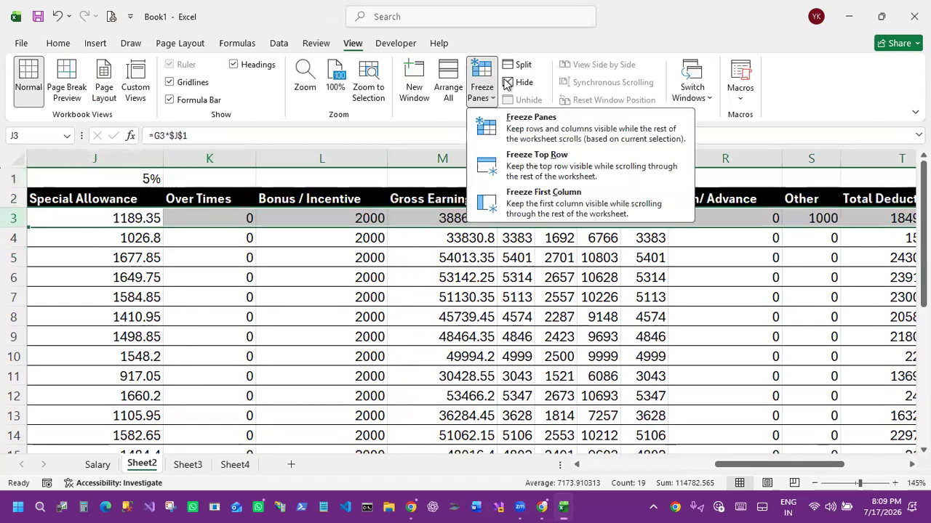
left_click(540, 129)
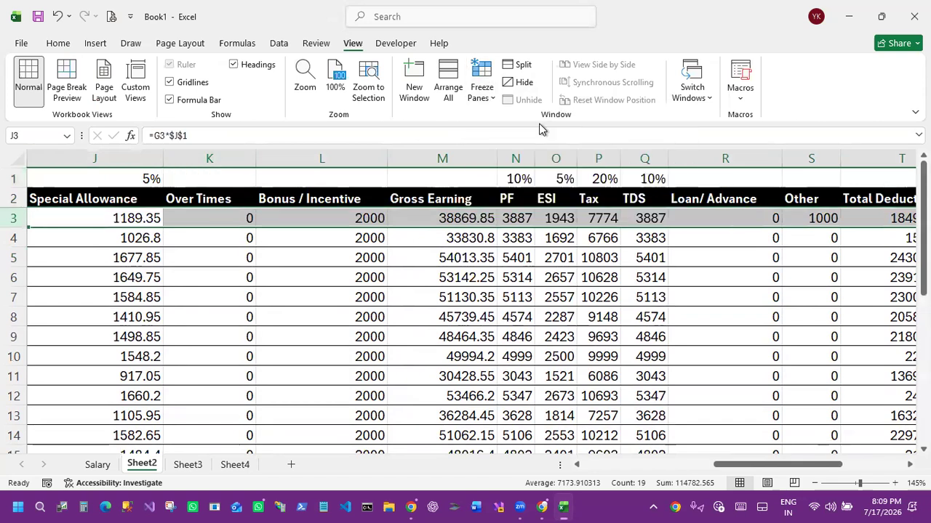
Step: Check that the rate and header rows stay in place while moving through the salary data
left_click(624, 257)
scroll(624, 257, "down", 8)
scroll(237, 188, "up", 1)
left_click_drag(73, 180, 27, 190)
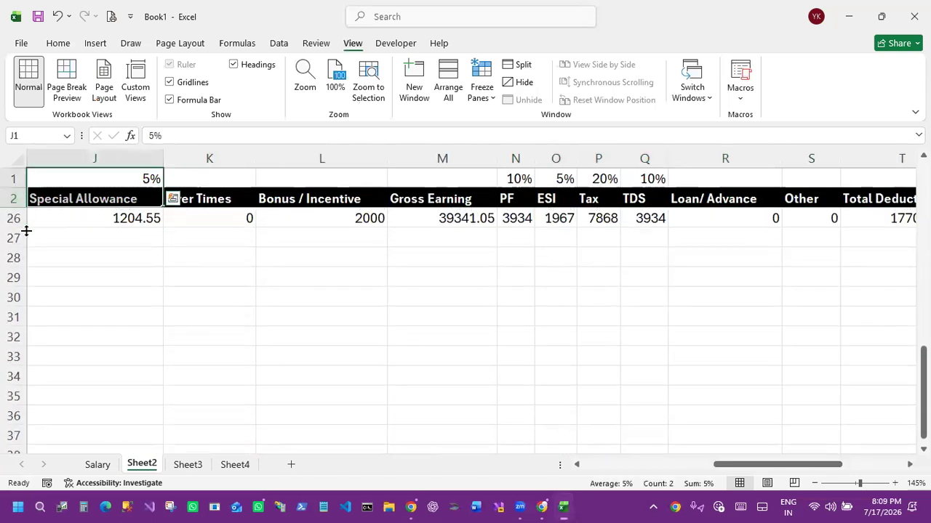
scroll(133, 243, "down", 2)
scroll(135, 243, "up", 6)
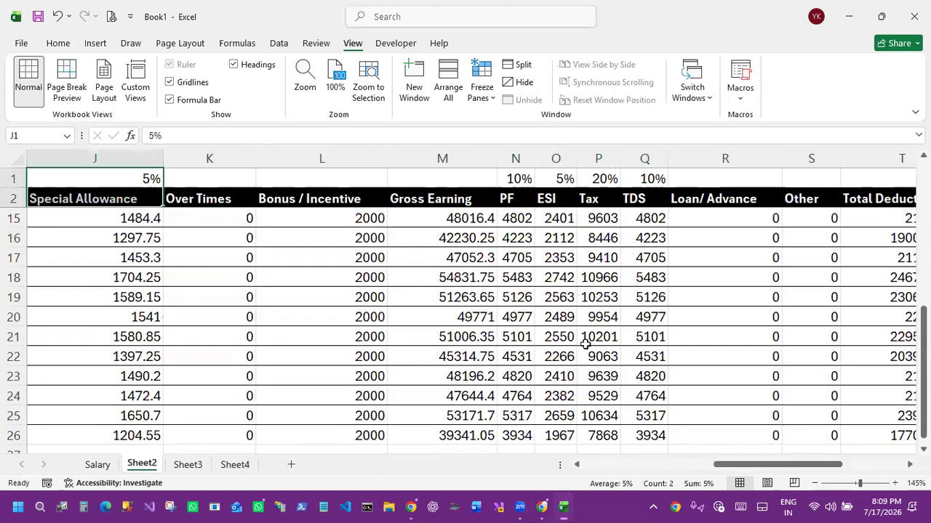
scroll(585, 342, "up", 3)
left_click_drag(778, 464, 840, 464)
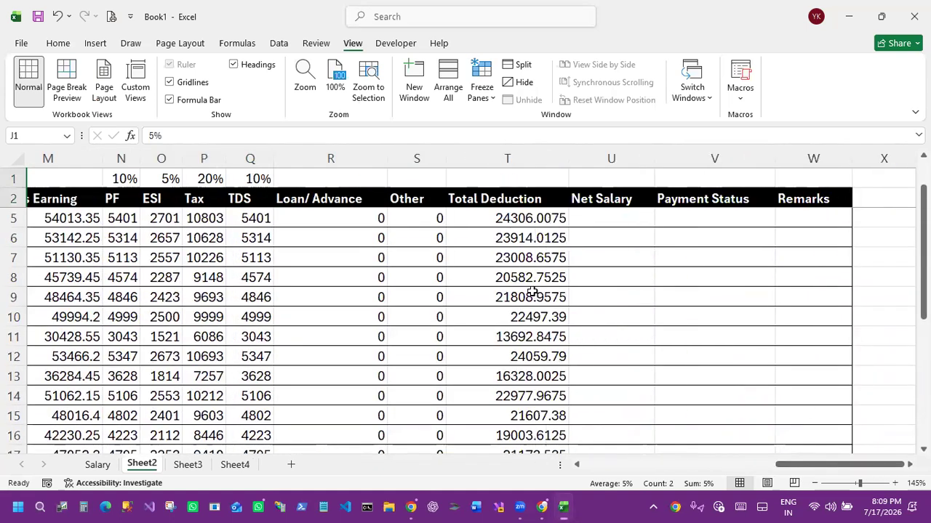
left_click(516, 205)
left_click(519, 223)
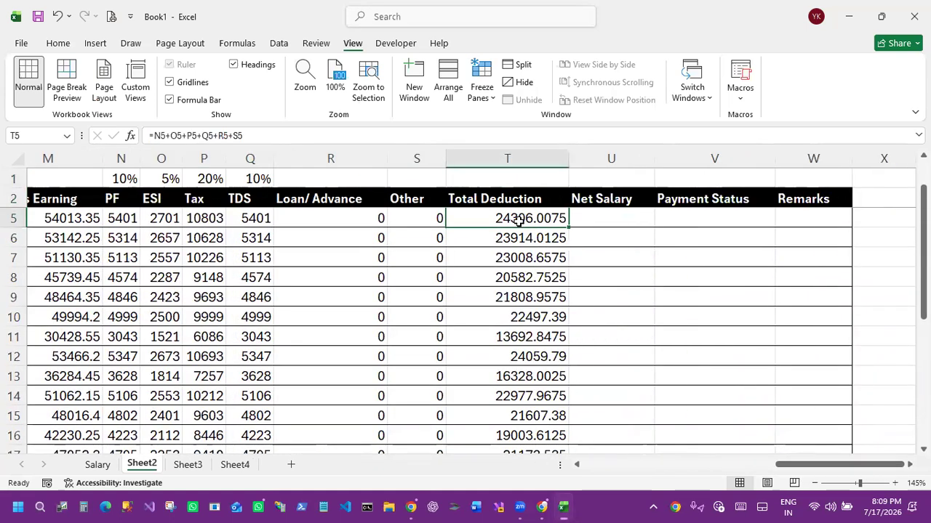
type("=")
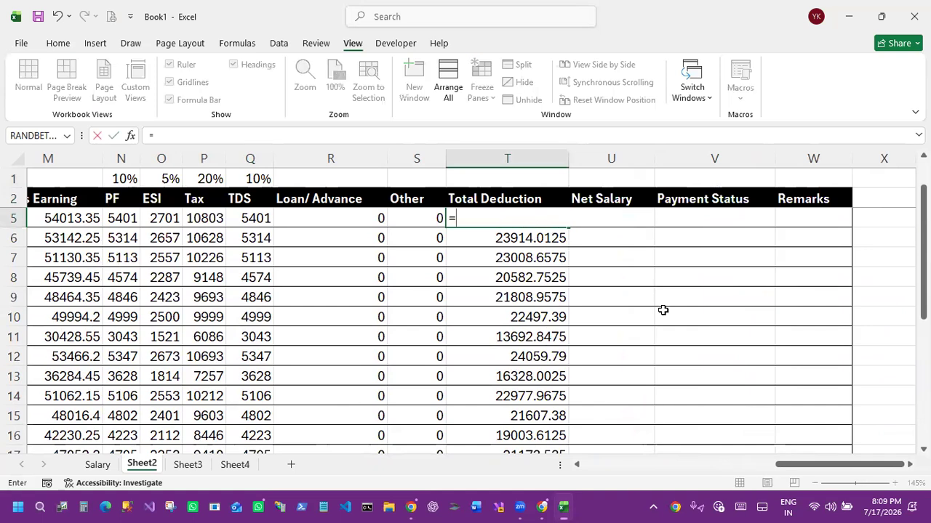
key("Escape")
Step: Calculate Net Salary in U5 as gross earning minus total deduction with =M5-T5 and fill it down the column
left_click(610, 219)
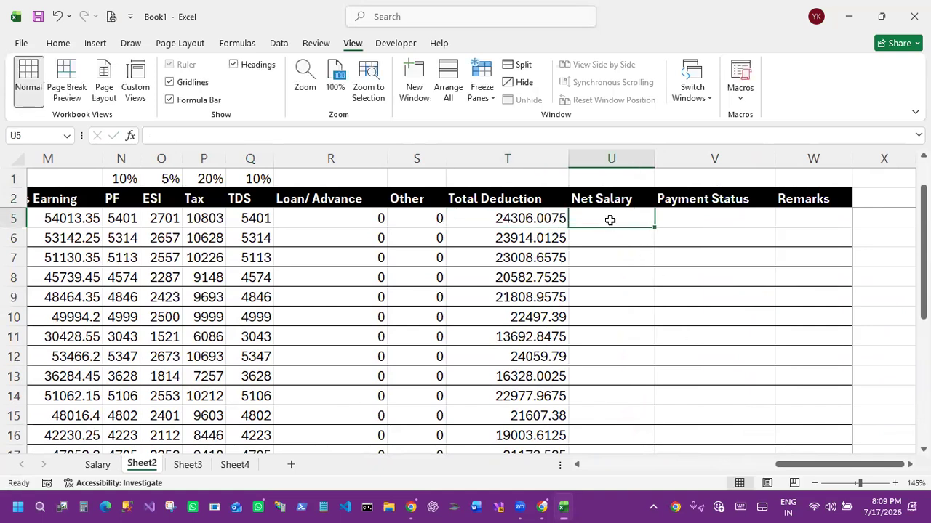
type("=")
left_click_drag(814, 466, 790, 465)
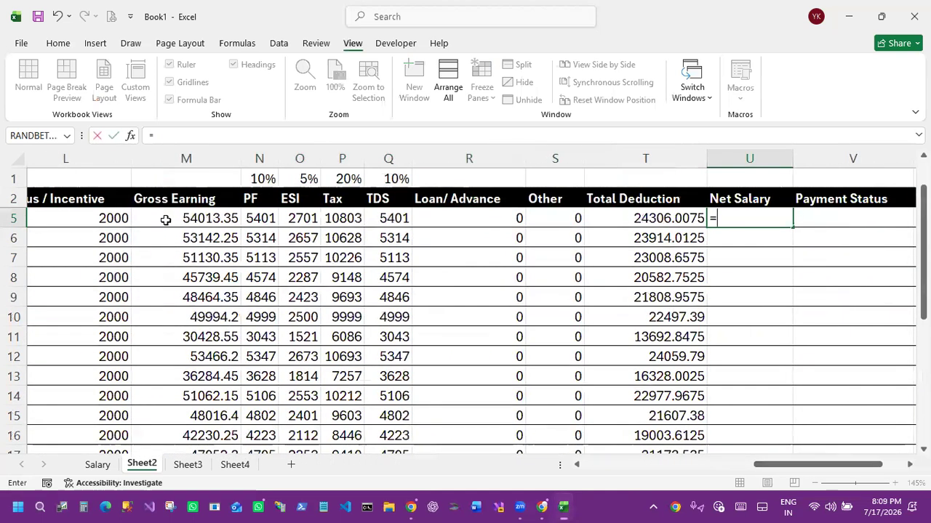
left_click(166, 220)
type("-")
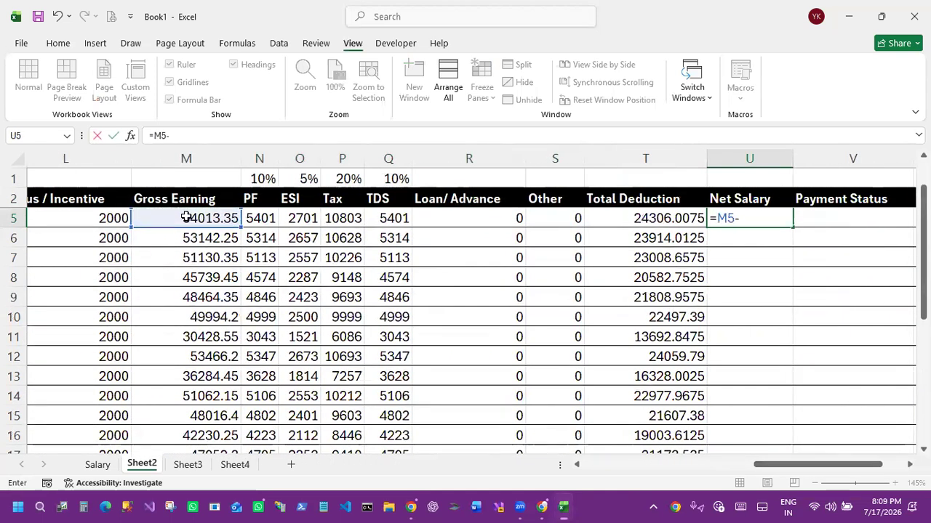
left_click(666, 212)
key("Return")
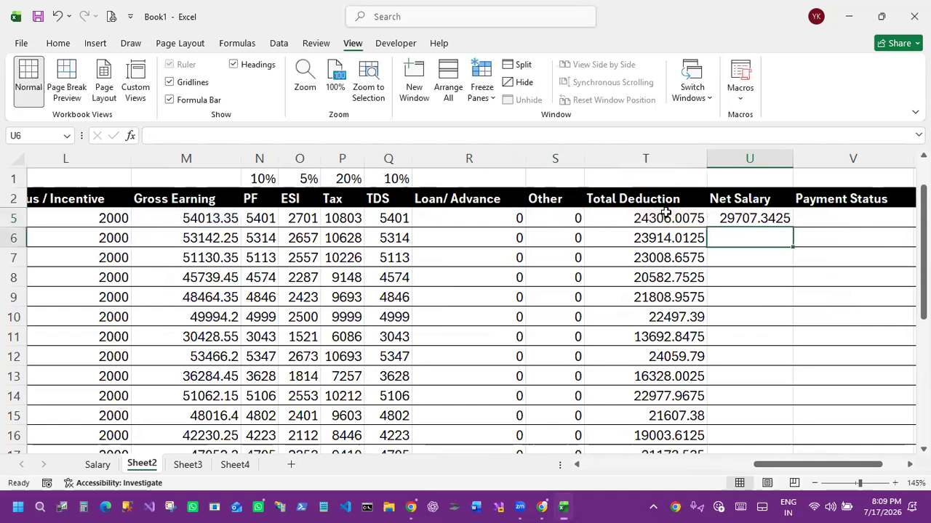
left_click(760, 218)
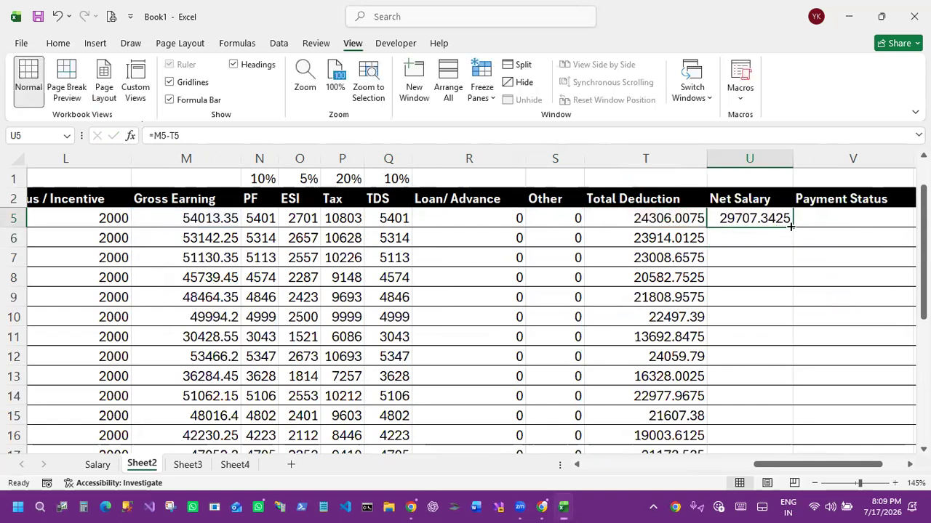
double_click(790, 227)
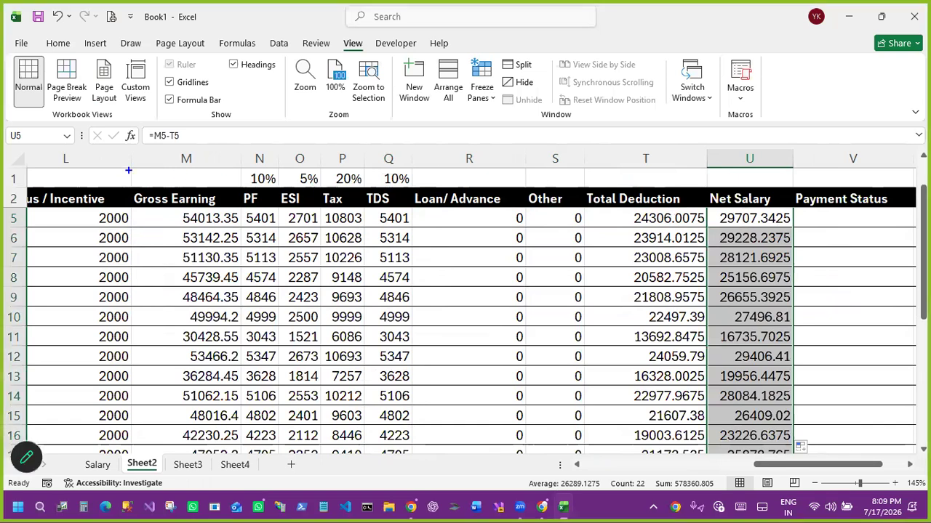
left_click_drag(121, 178, 216, 190)
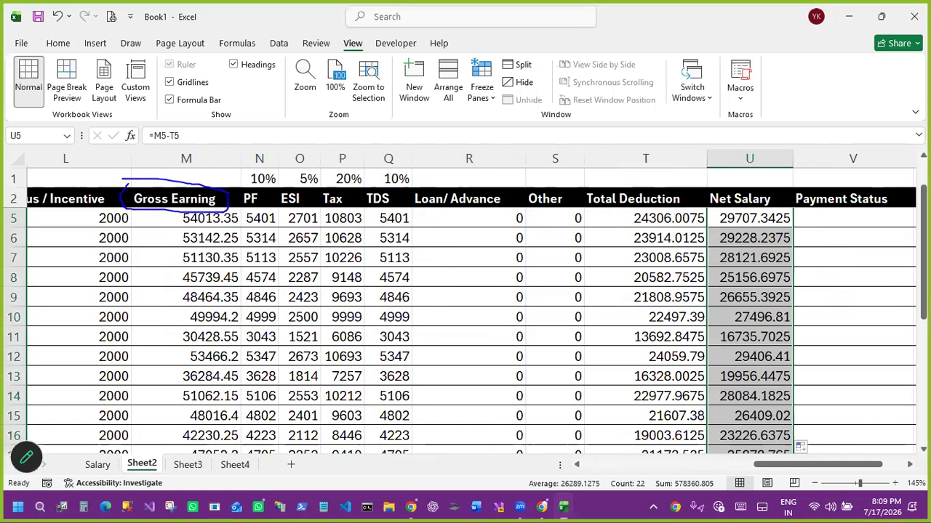
mouse_move(583, 186)
left_mouse_down()
mouse_move(647, 177)
mouse_move(643, 218)
left_mouse_up()
left_click_drag(258, 216, 294, 194)
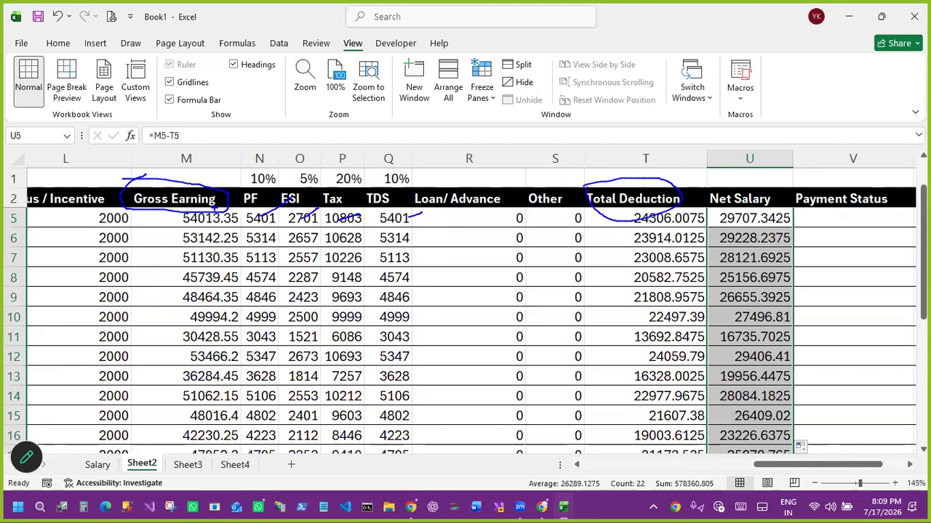
mouse_move(246, 208)
left_mouse_down()
mouse_move(646, 225)
mouse_move(582, 226)
left_mouse_up()
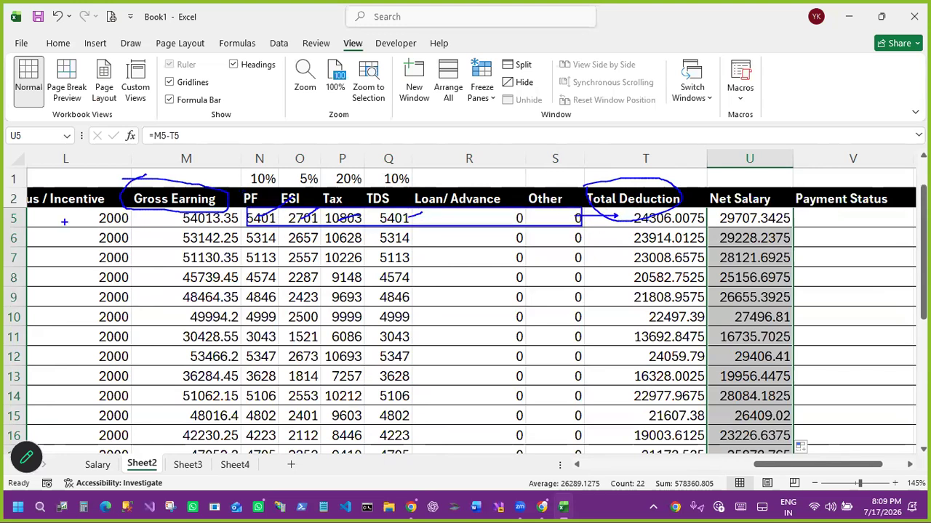
left_click_drag(161, 206, 243, 226)
left_click_drag(279, 151, 582, 173)
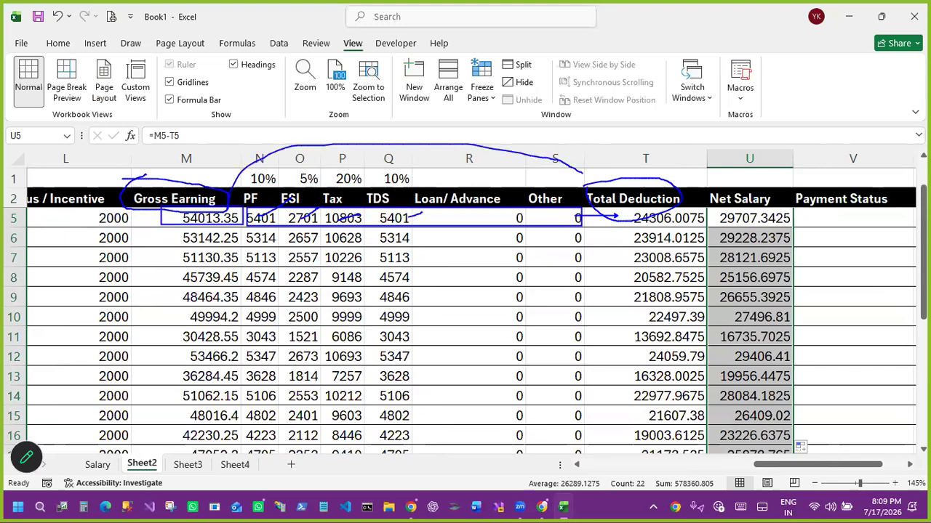
left_click_drag(715, 206, 792, 225)
key("Escape")
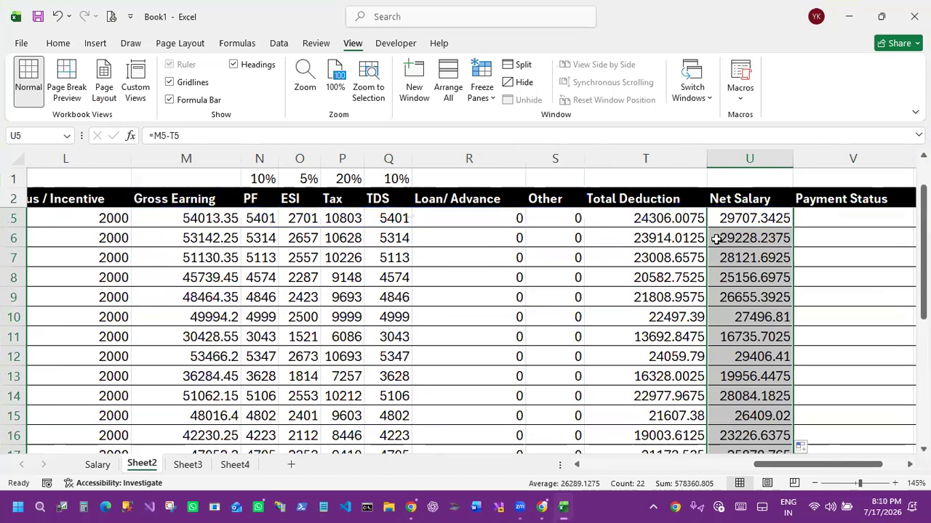
Step: Check the copied Net Salary formula in U6 and look through the filled column
left_click(751, 231)
scroll(749, 336, "down", 4)
scroll(745, 336, "up", 3)
scroll(740, 336, "up", 1)
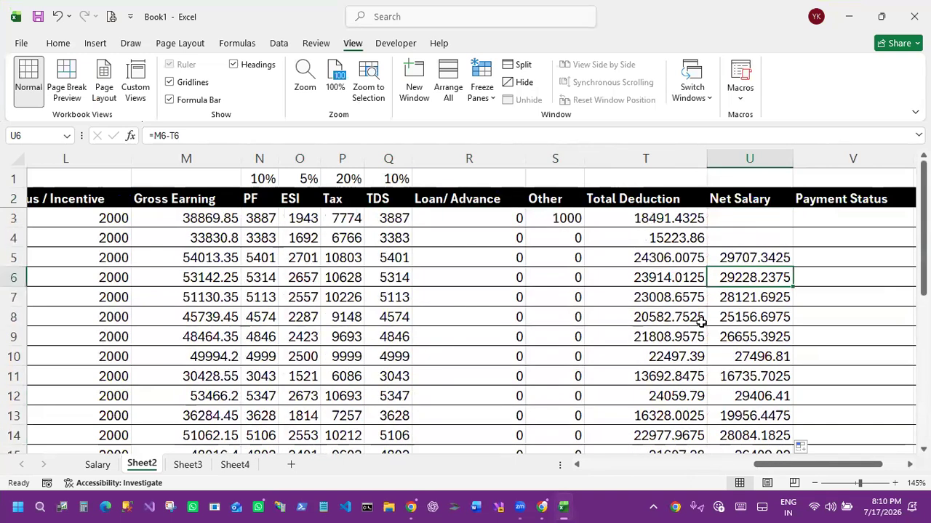
Step: Insert a blank row above the rate row and merge and center A1:W1 across the table's width
left_click_drag(782, 465, 509, 473)
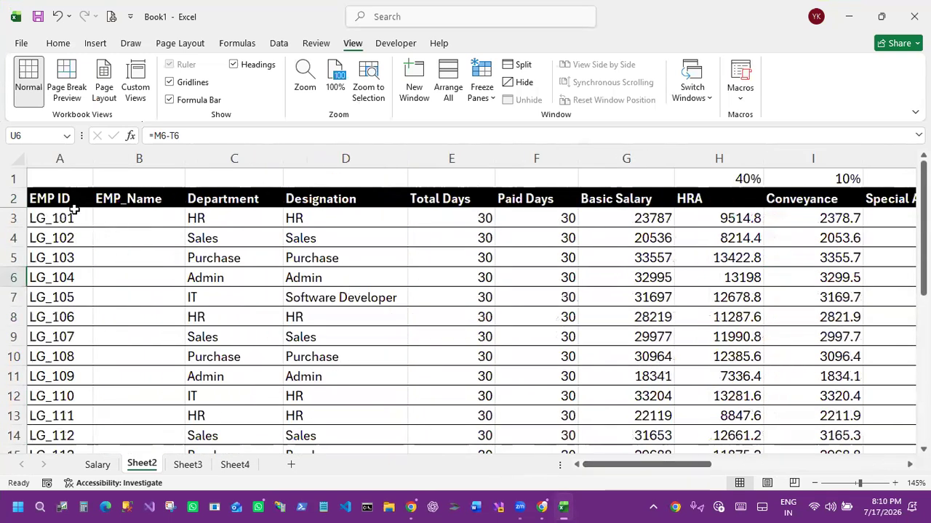
left_click(13, 178)
key("ctrl+shift+plus")
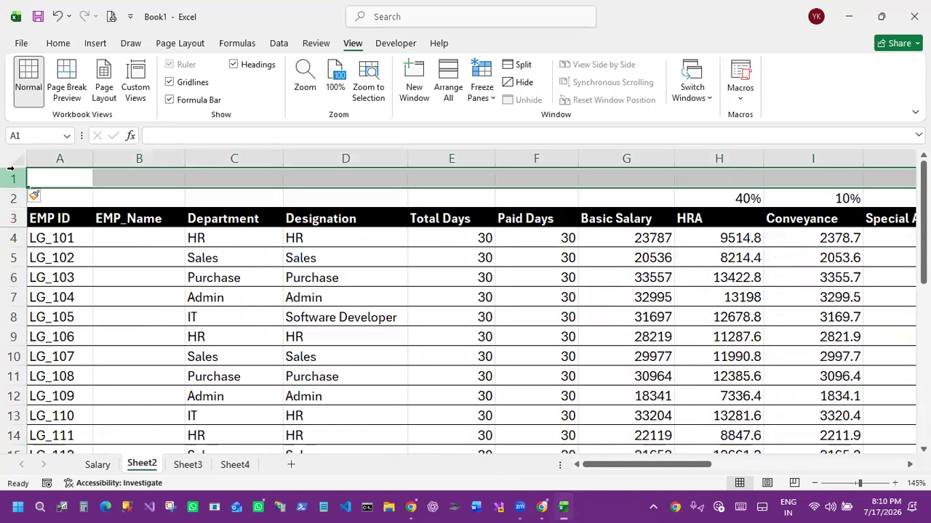
left_click_drag(40, 175, 771, 179)
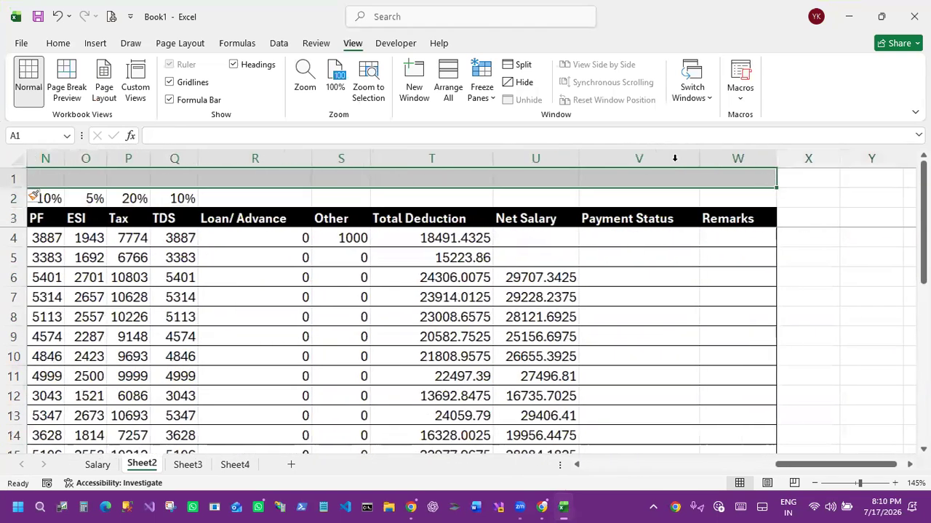
left_click(58, 43)
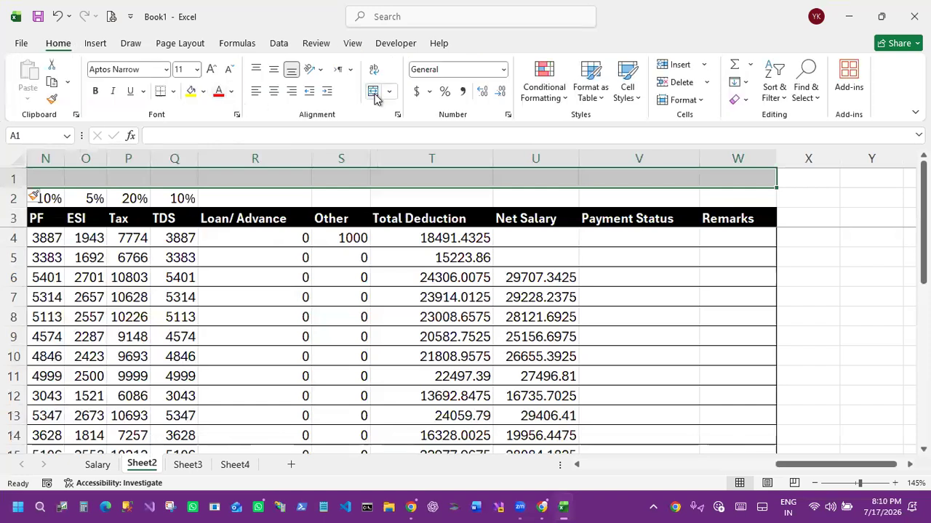
left_click(373, 91)
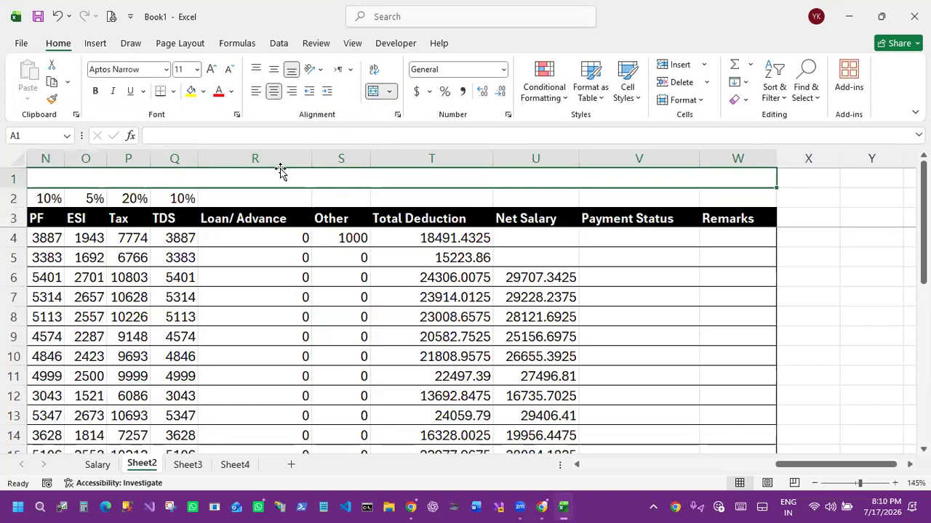
Step: Enter the title "Employee Salary for the Month of June 2026" in the merged cell A1
type("Employee Salary for the Month of")
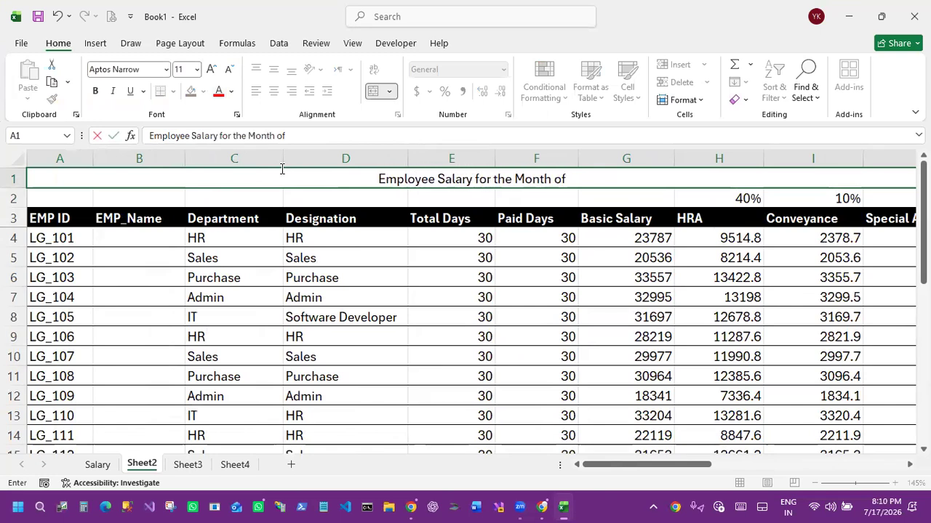
type(" June 202")
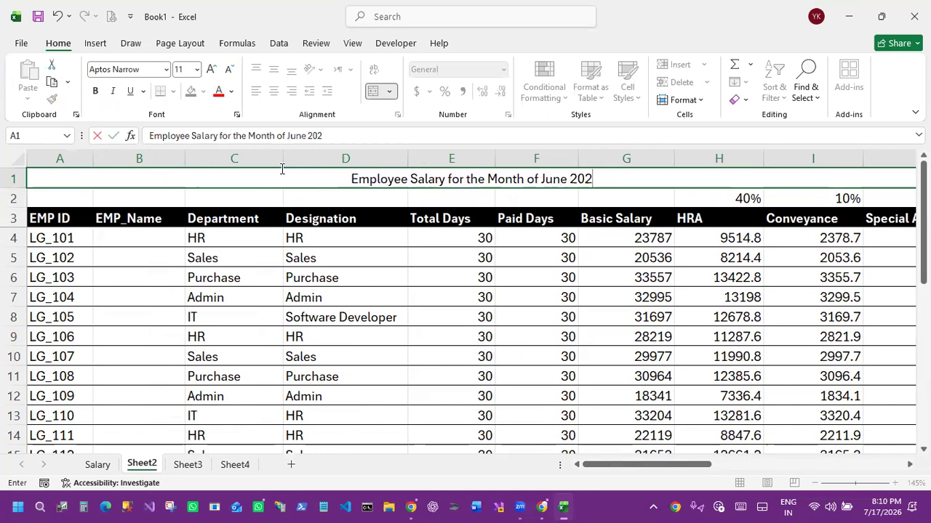
type("4")
key("Return")
left_click(292, 177)
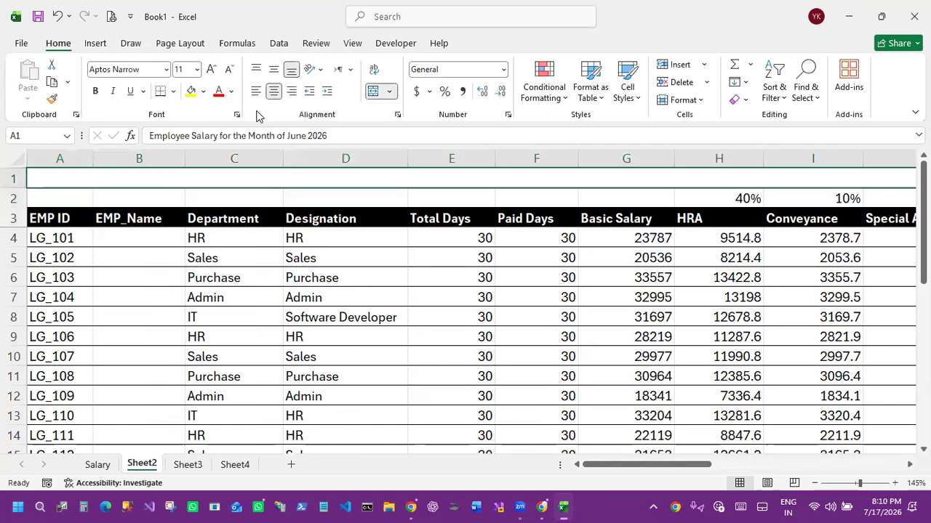
Step: Bold the title in A1 and merge and center A2:A3, B2:B3 and C2:C3 for the first three headers
left_click_drag(643, 466, 426, 466)
key("ctrl+b")
left_click_drag(59, 199, 64, 218)
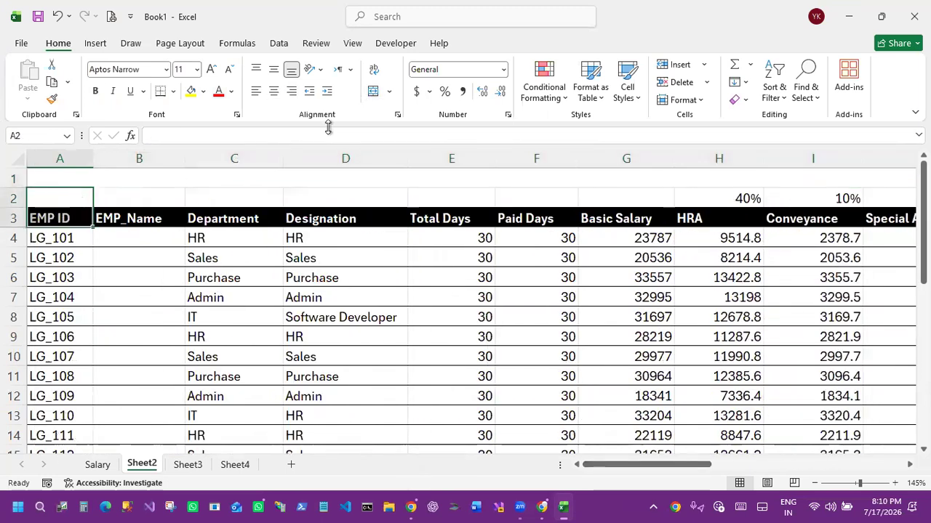
left_click(373, 96)
left_click_drag(129, 204, 131, 218)
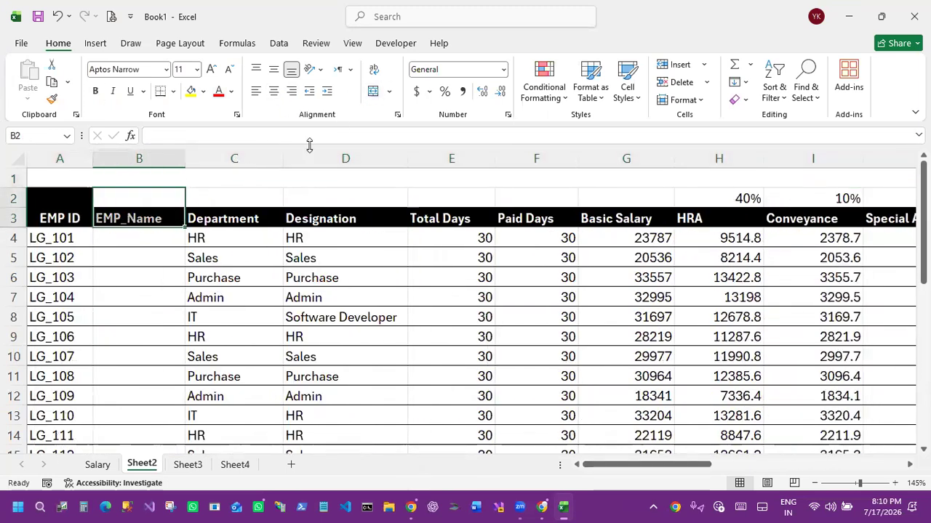
left_click(372, 96)
left_click_drag(215, 201, 218, 218)
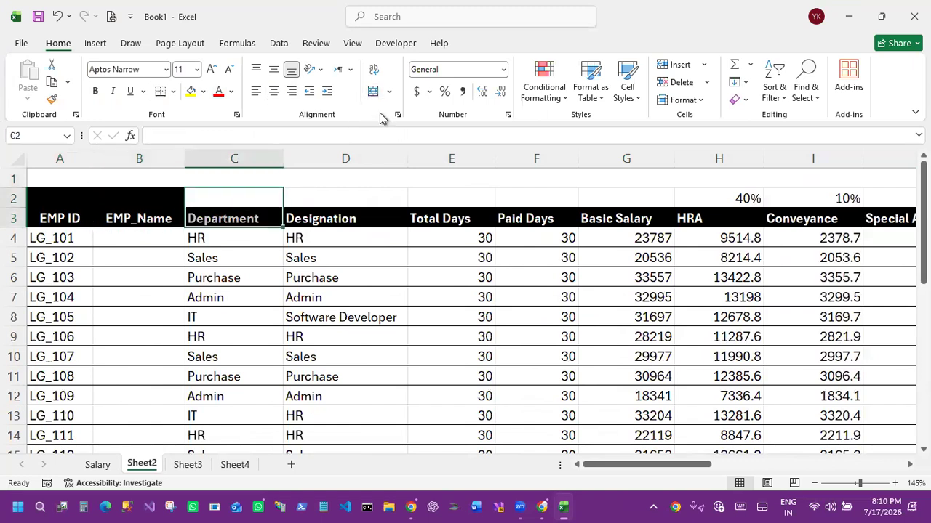
left_click(372, 91)
Step: Remove the fill colour from rows 2 and 3 and set their font colour to black
left_click_drag(342, 200, 339, 216)
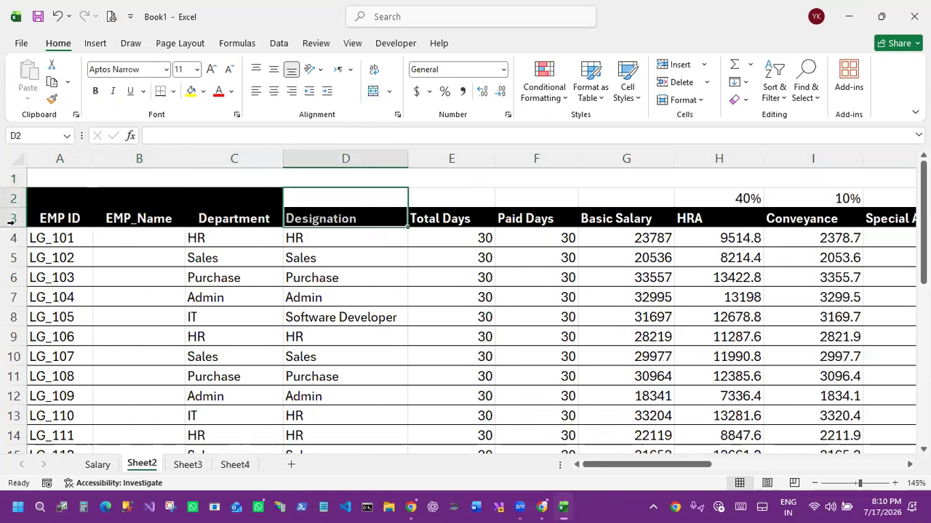
left_click_drag(11, 198, 12, 212)
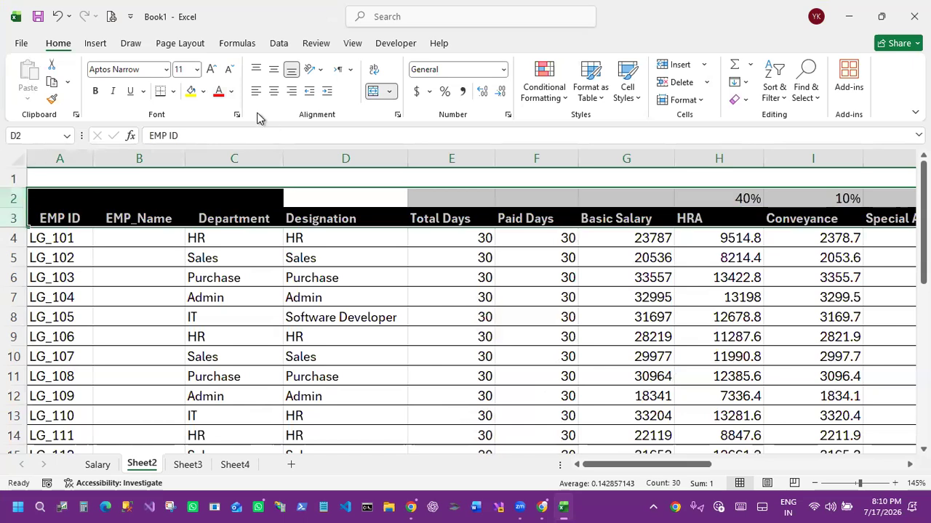
left_click(203, 91)
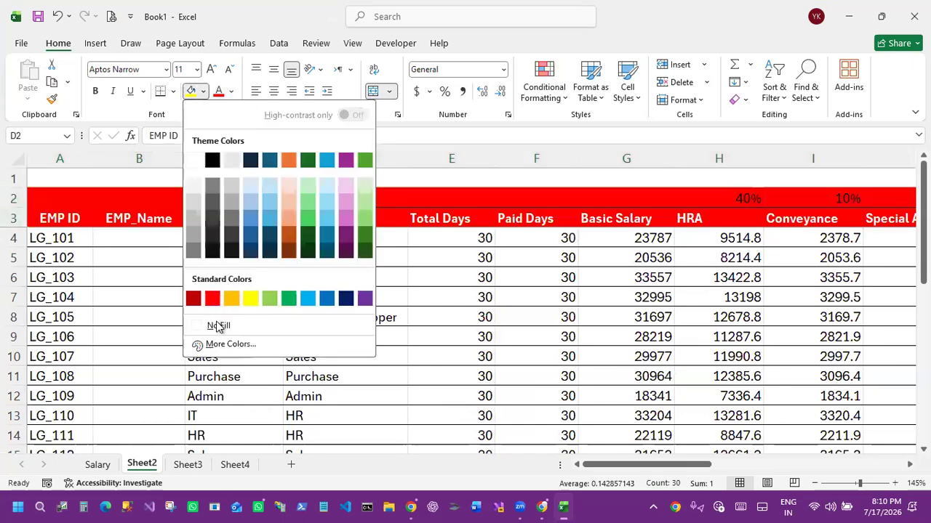
left_click(218, 326)
left_click(220, 95)
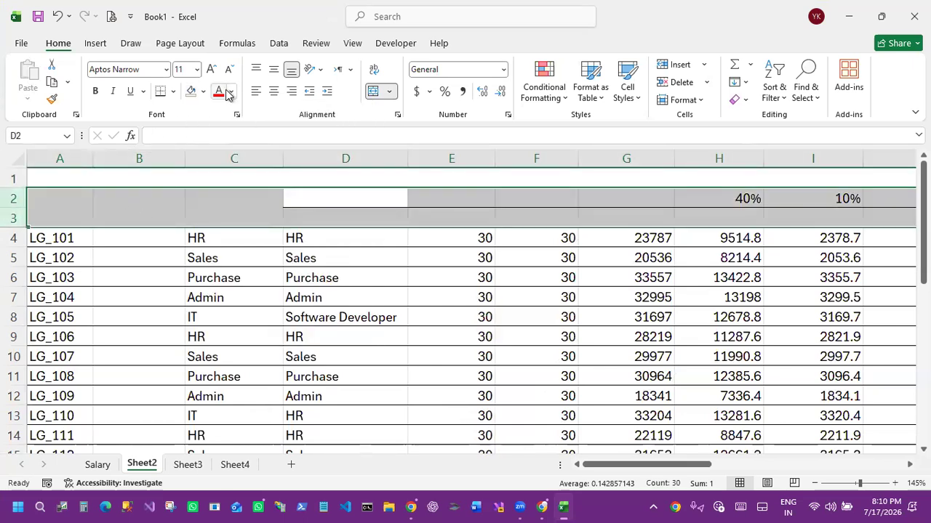
left_click(232, 92)
left_click(241, 181)
key("Down")
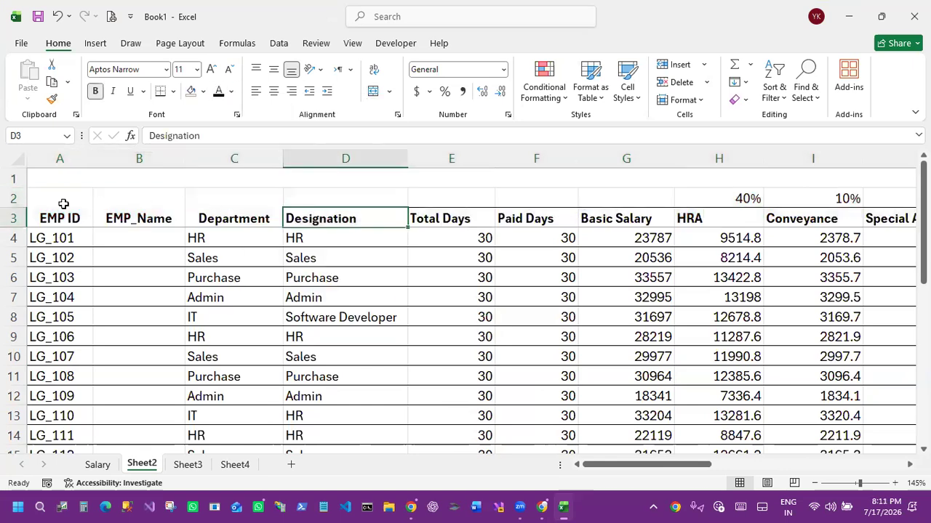
Step: Apply all borders to the entire salary table
left_click(314, 260)
key("ctrl+a")
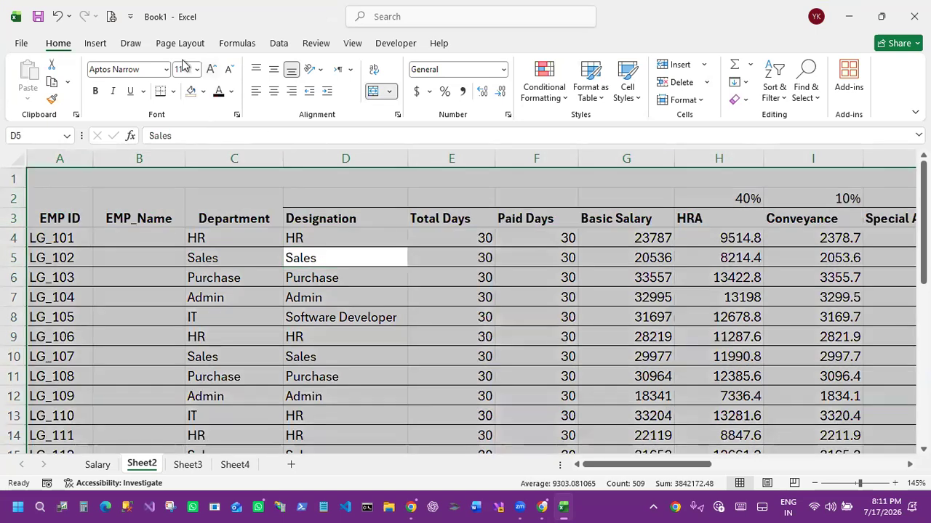
left_click(173, 91)
left_click(197, 227)
left_click(345, 258)
Step: Merge and center D2:D3, E2:E3, F2:F3 and G2:G3 for the Designation through Basic Salary headers
left_click_drag(329, 198, 332, 224)
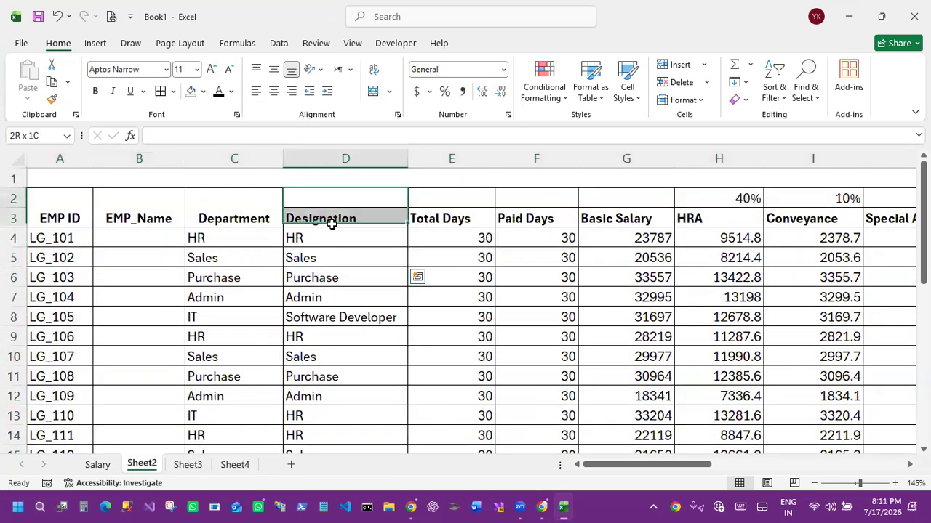
left_click(374, 91)
left_click_drag(424, 198, 425, 217)
left_click(373, 91)
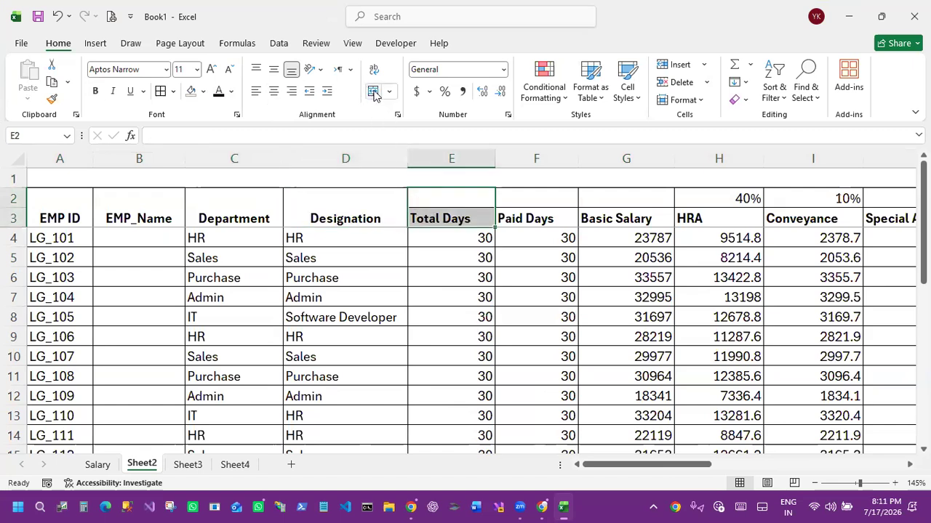
left_click_drag(524, 197, 528, 217)
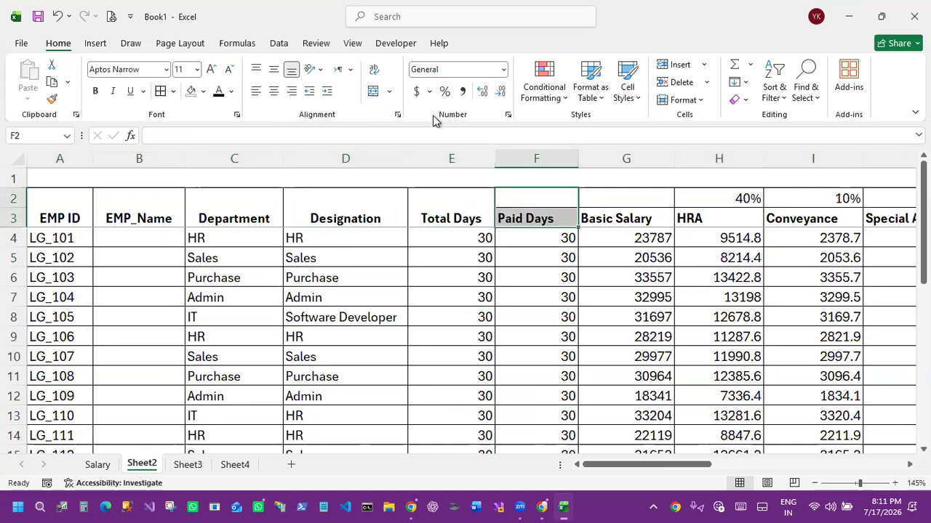
left_click(373, 91)
left_click(629, 197)
left_click_drag(629, 197, 627, 219)
left_click(374, 91)
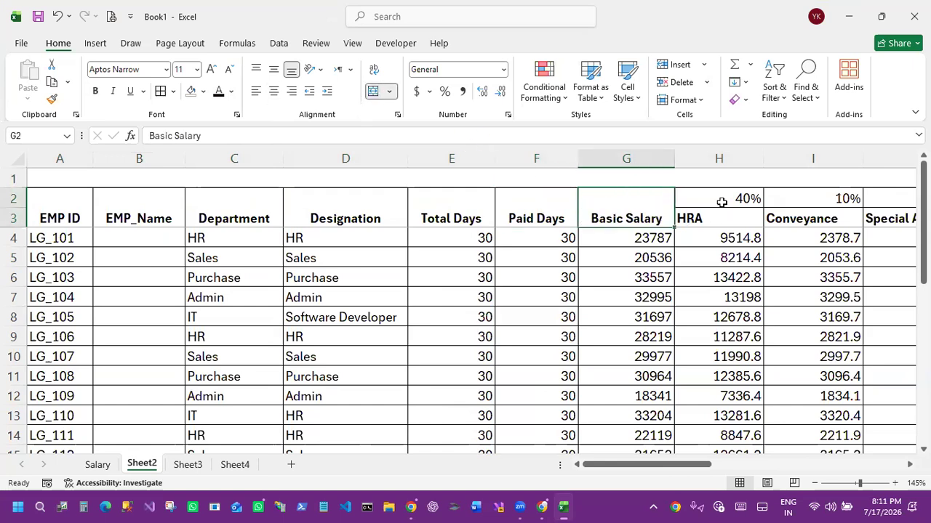
Step: Swap the HRA header and its rate by entering HRA in H2 and 40% in H3
left_click(720, 198)
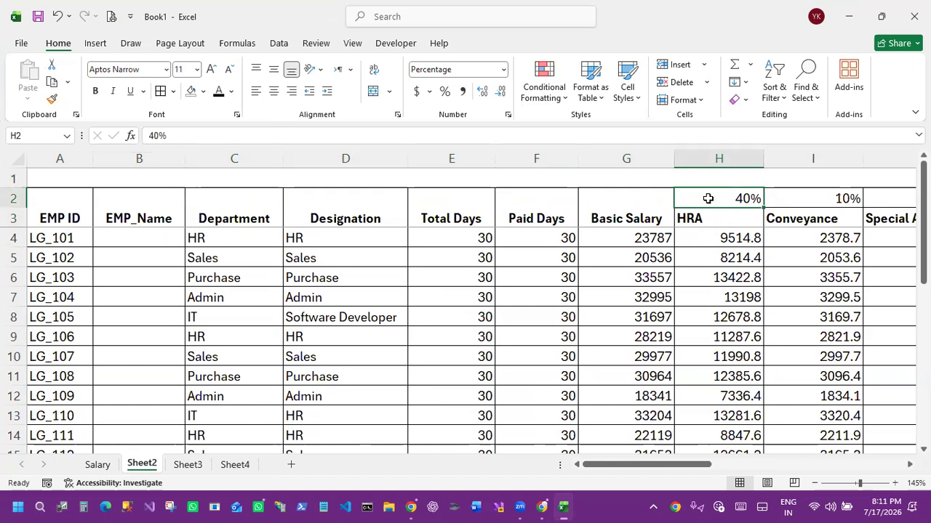
type("HRA")
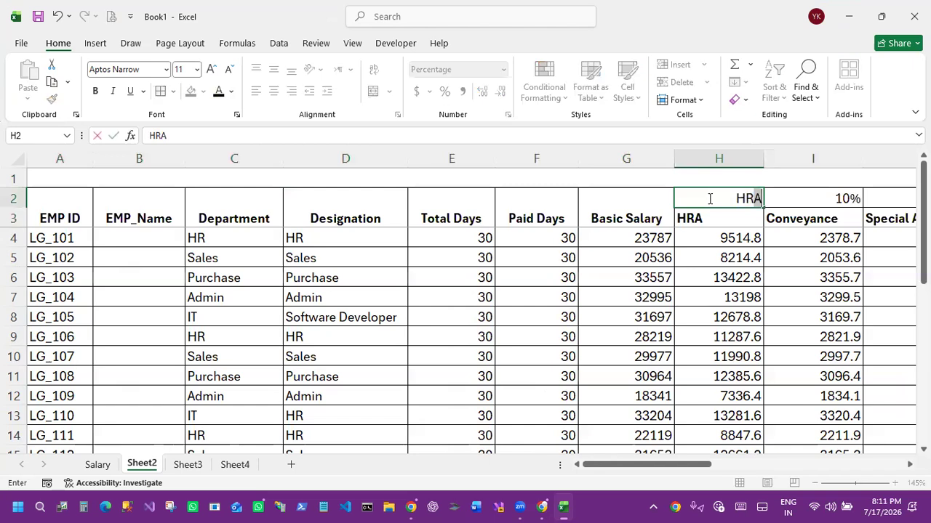
key("Return")
type("40")
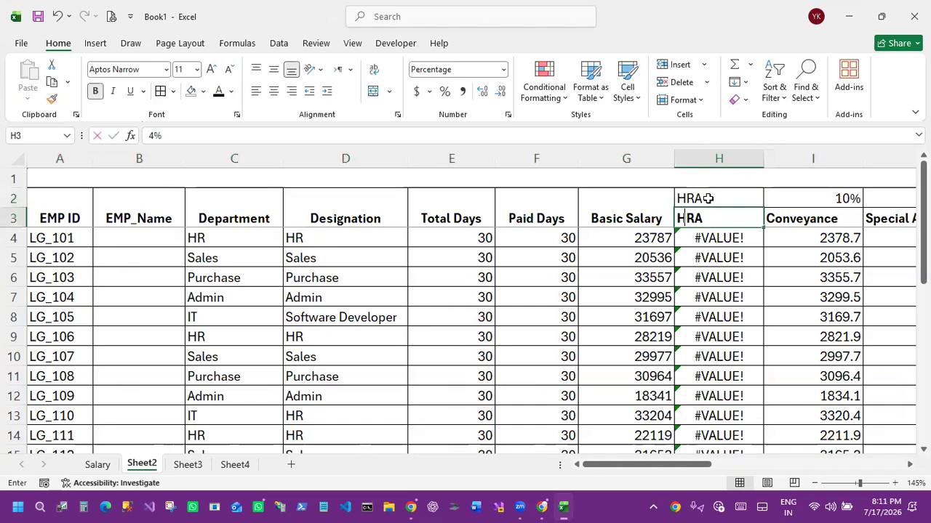
key("Return")
Step: Recalculate HRA in H4 with =G4*$H$3 and fill it down the column
left_click(713, 240)
type("=")
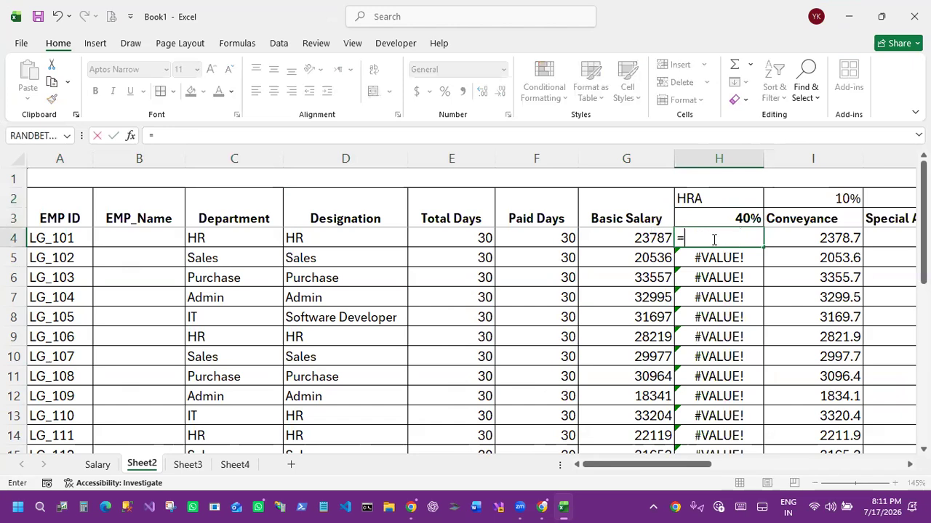
left_click(658, 240)
type("*")
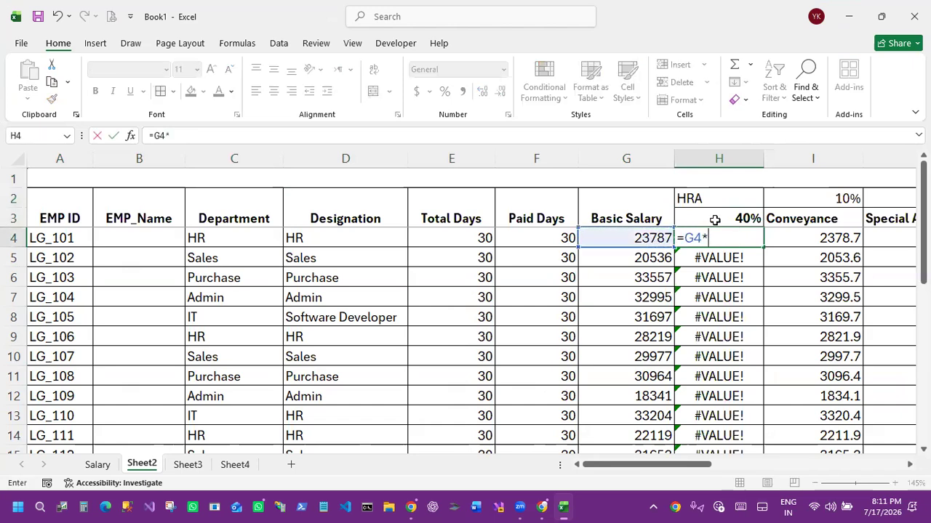
left_click(714, 218)
left_click_drag(170, 137, 188, 137)
key("F4")
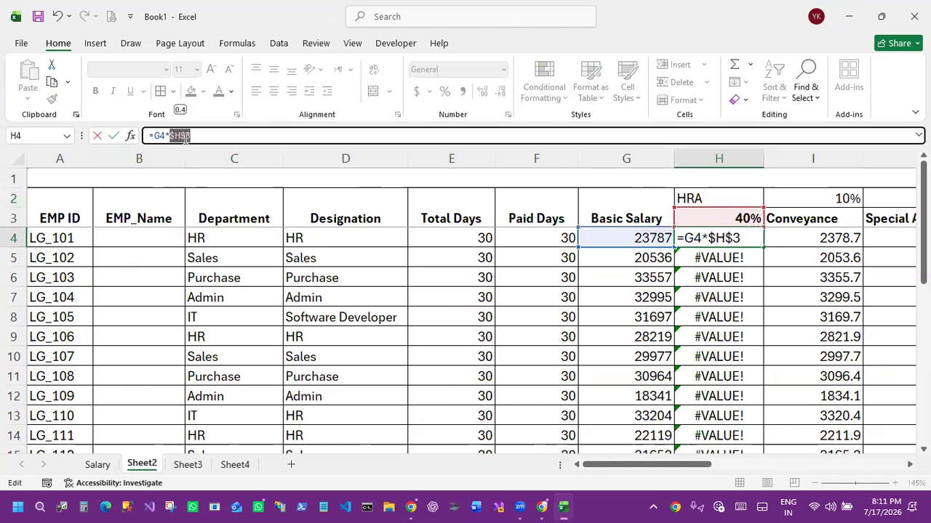
key("Return")
left_click(743, 236)
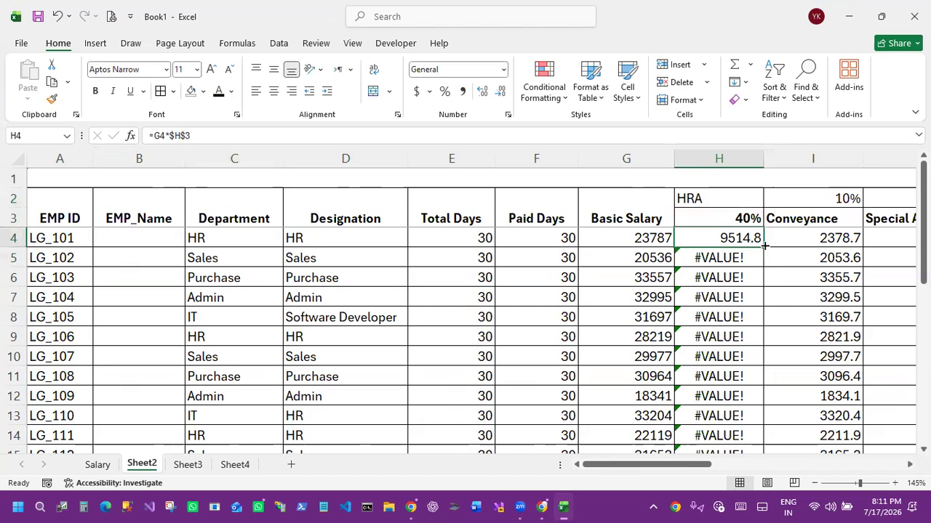
double_click(763, 247)
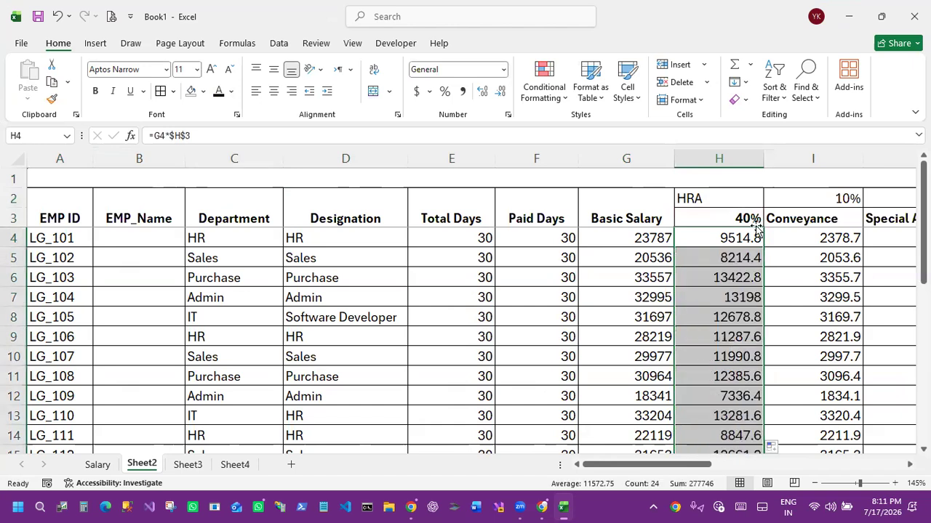
Step: Move the Conveyance header up to I2, replacing the rate there, and enter 10% in I3
left_click(803, 216)
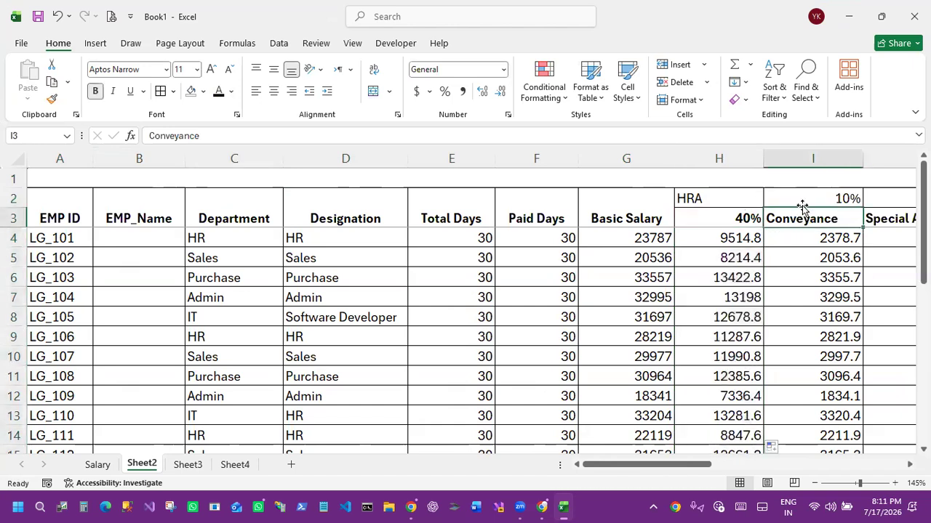
left_click_drag(803, 209, 801, 194)
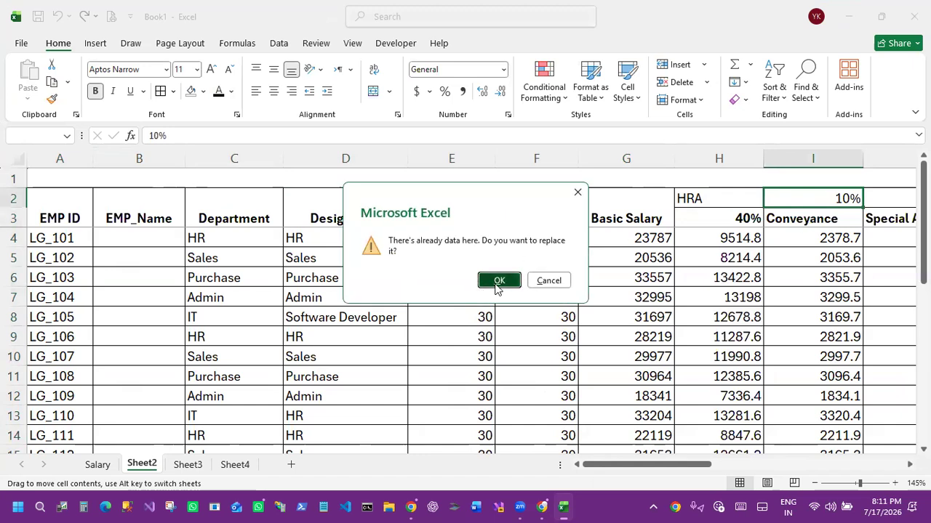
left_click(498, 280)
left_click(798, 217)
type("10")
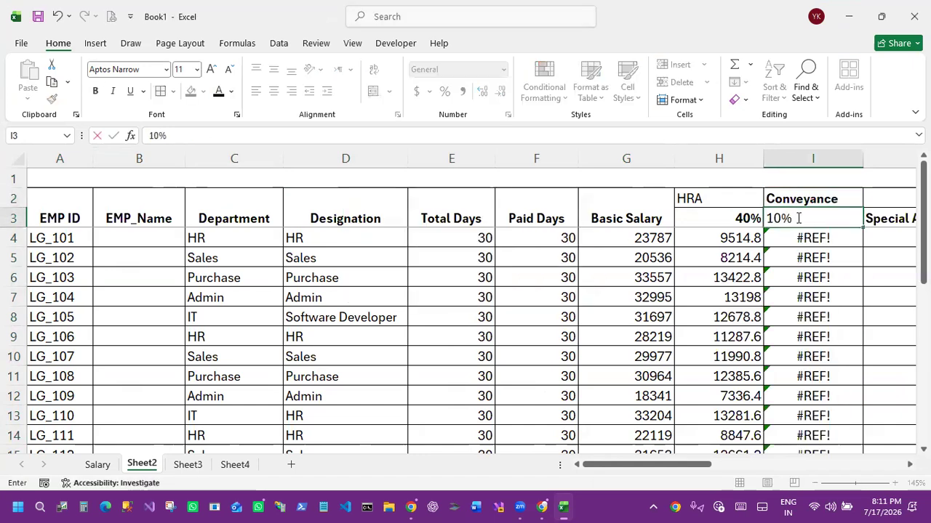
key("Return")
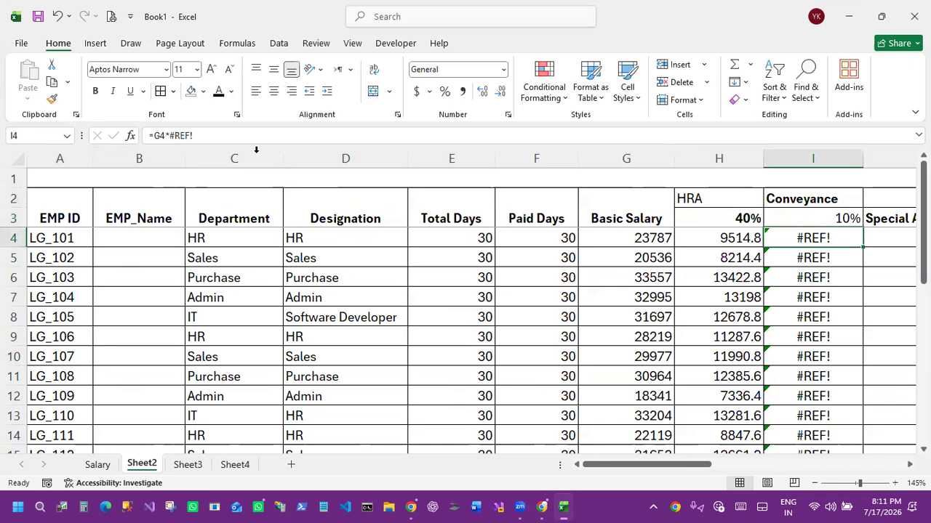
Step: Replace the broken reference in the Conveyance formula in I4 so that it reads =G4*$H$4
double_click(174, 136)
key("BackSpace")
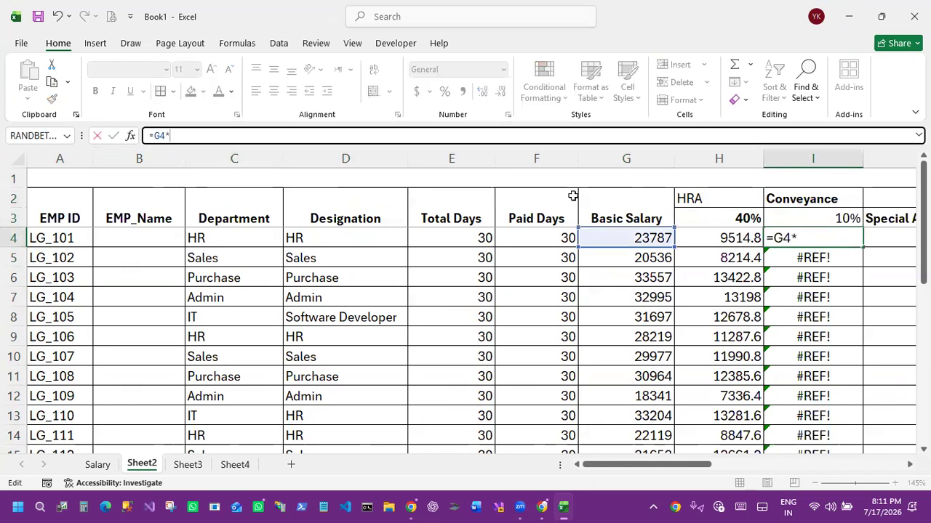
left_click(710, 241)
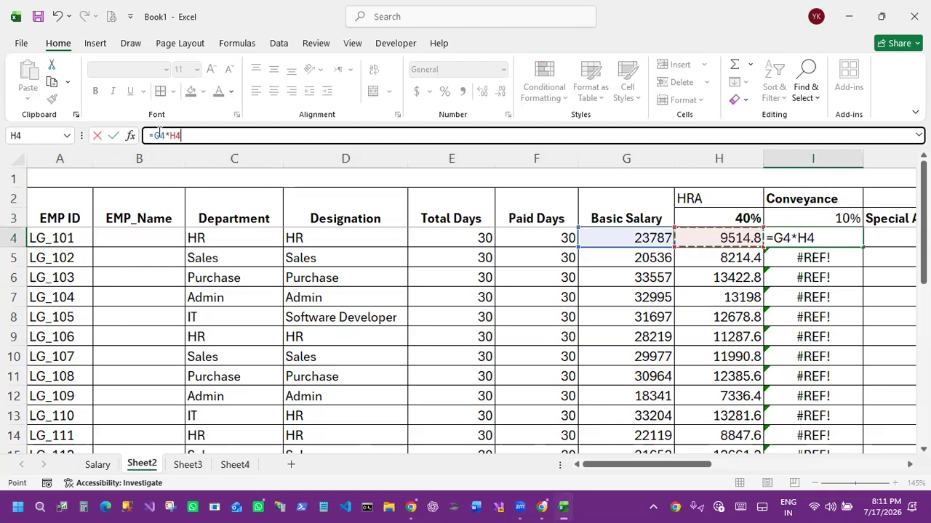
key("F4")
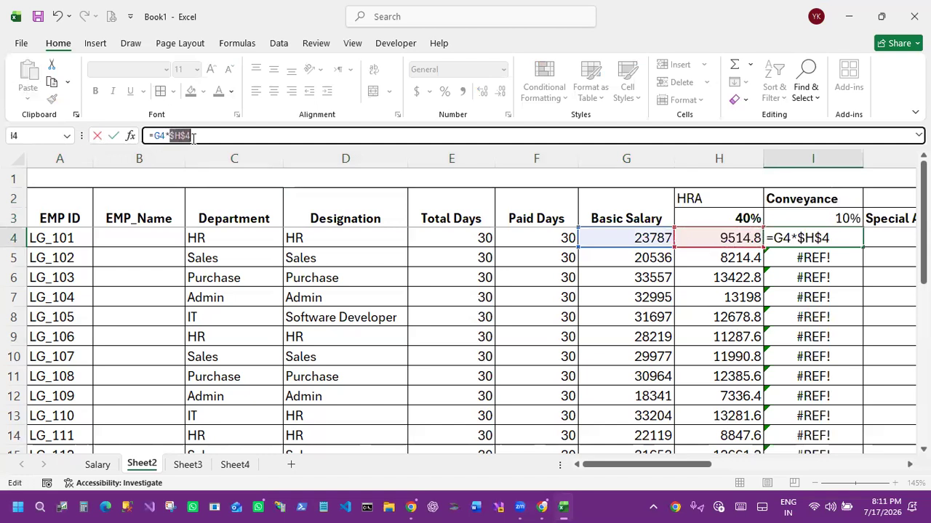
key("Return")
left_click(815, 243)
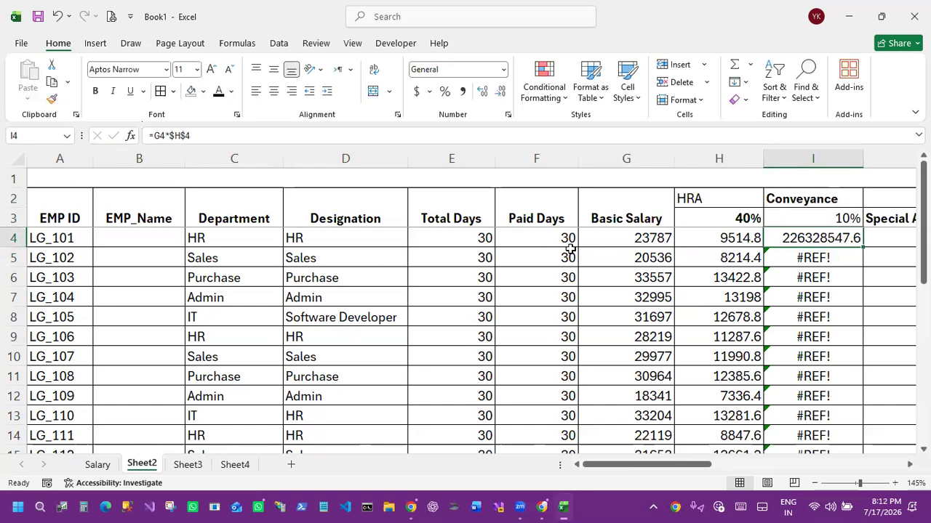
Step: Change the Conveyance formula in I4 to =G4*$H$3 and fill it down the column
left_click(186, 137)
key("BackSpace")
type("3")
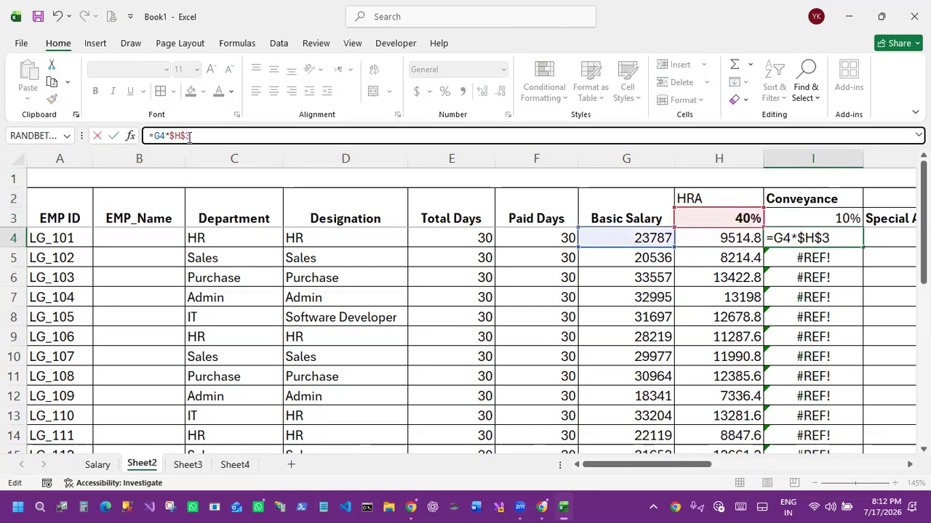
key("Return")
left_click(843, 240)
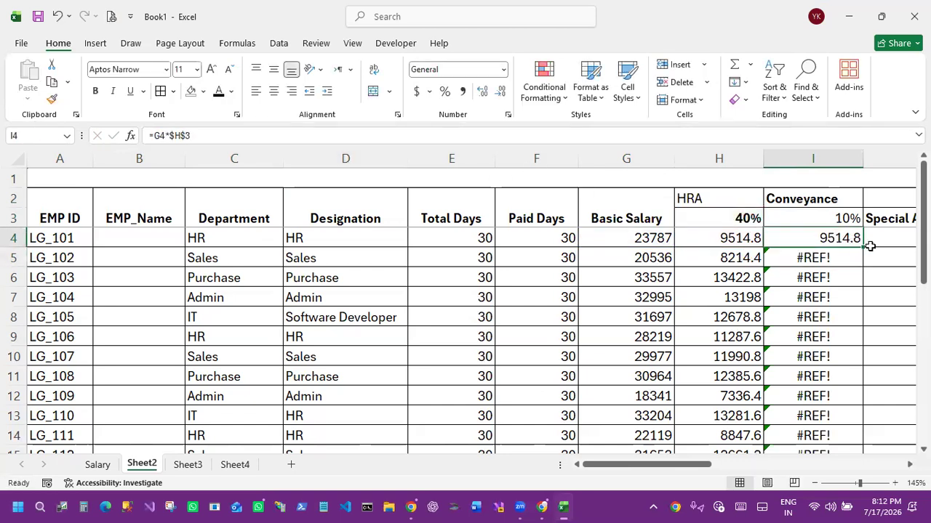
double_click(865, 248)
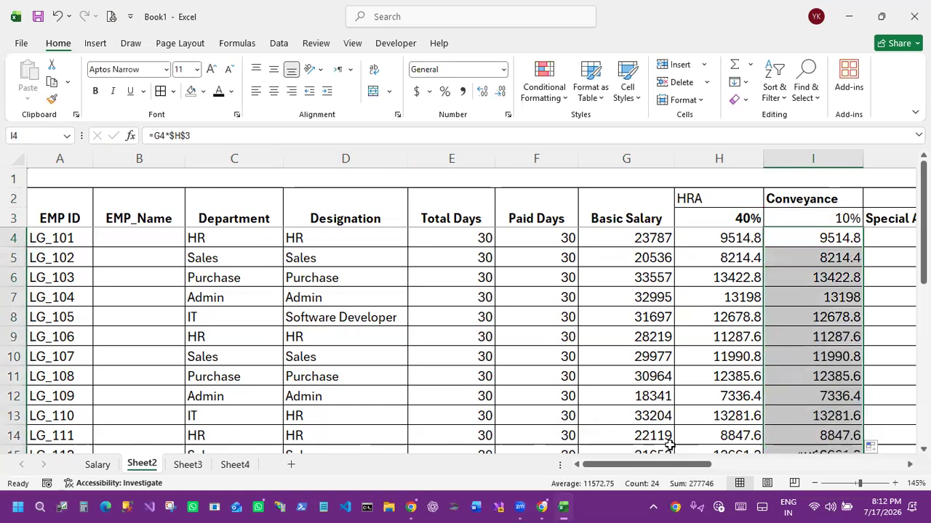
Step: Fill the Net Salary formula from U6 upward into U5 and U4 and check the filled cells
left_click_drag(698, 464, 902, 466)
left_click(514, 242)
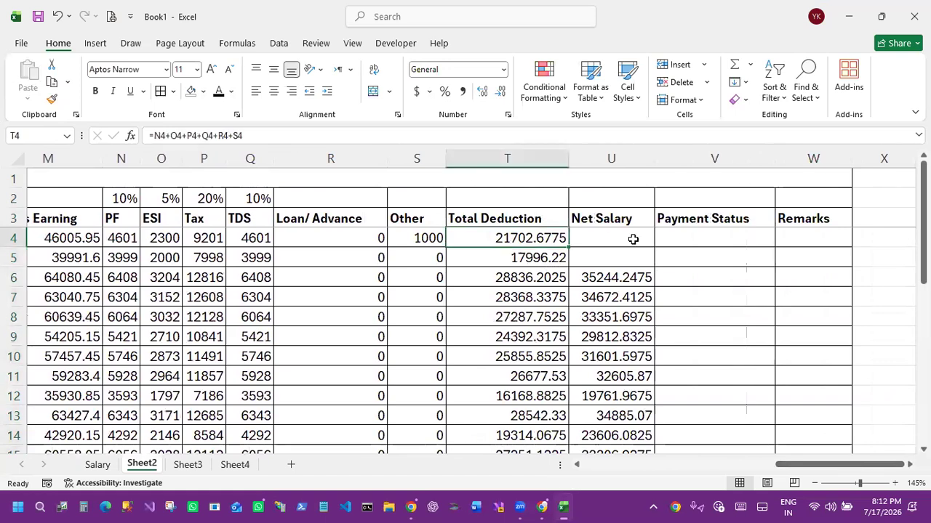
left_click(633, 239)
left_click(608, 277)
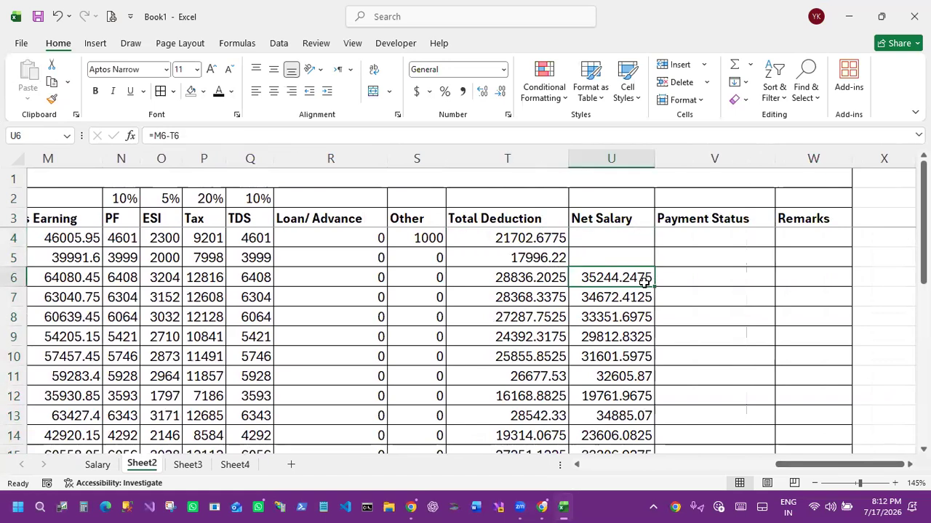
left_click_drag(652, 272, 643, 235)
left_click(618, 239)
left_click(611, 259)
left_click(609, 292)
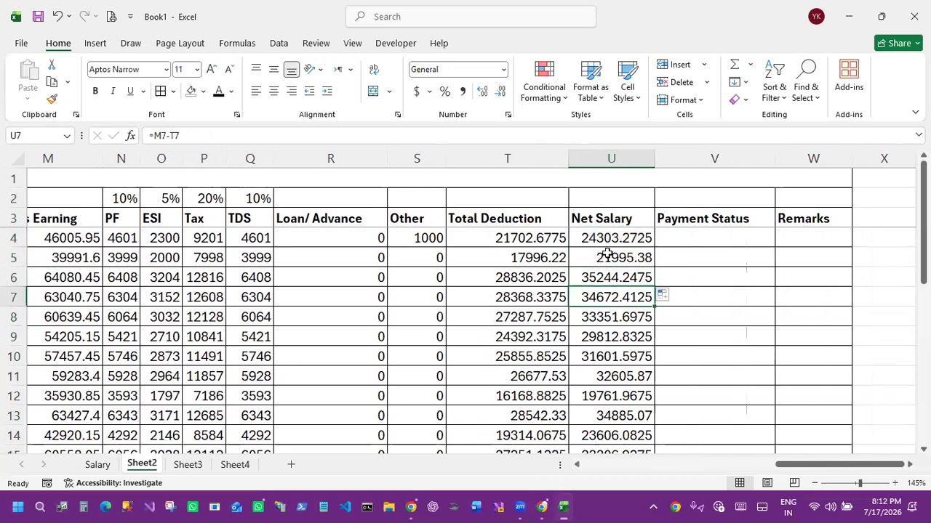
Step: Enter NEFT as the payment status in V4 and fill it down the Payment Status column
left_click(678, 235)
type("NEFT")
key("Return")
left_click(678, 237)
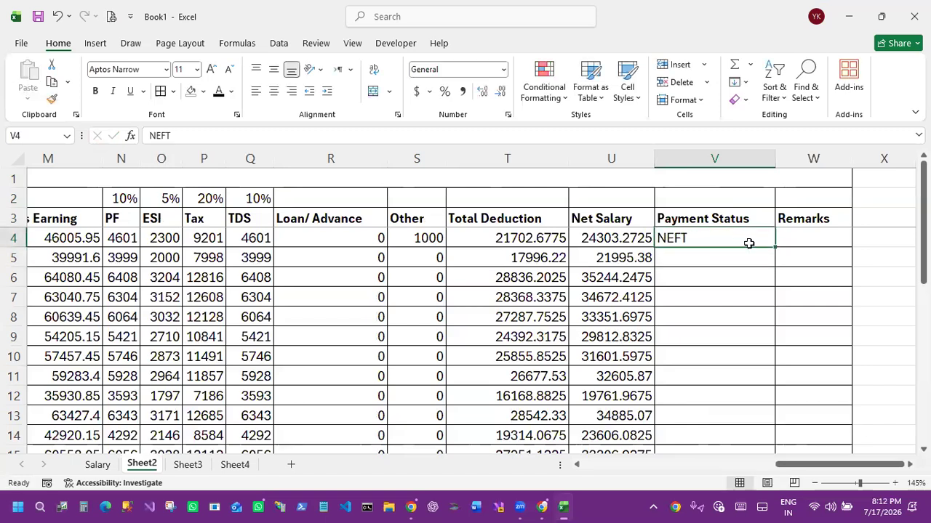
double_click(774, 247)
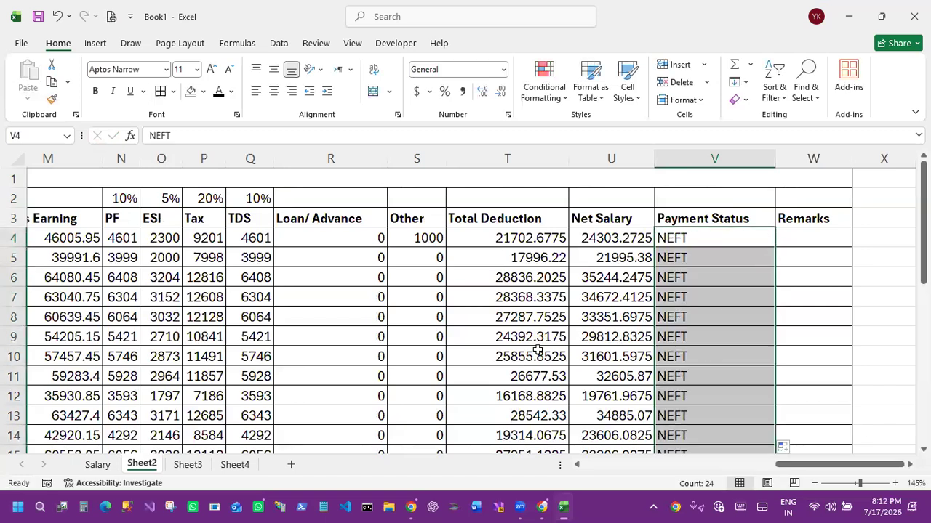
Step: Merge and center the Loan/ Advance header across R2:R3 and the Other header across S2:S3
left_click(382, 274)
left_click_drag(328, 200, 328, 214)
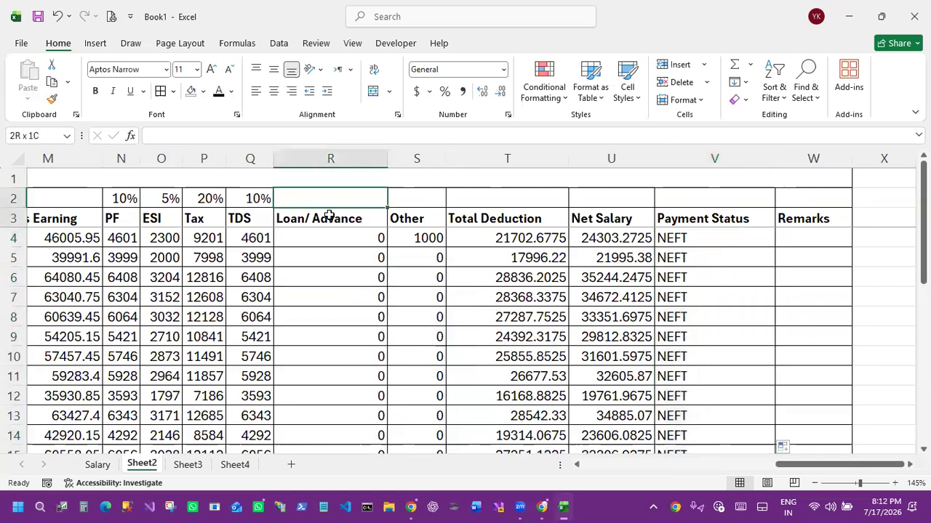
left_click(373, 93)
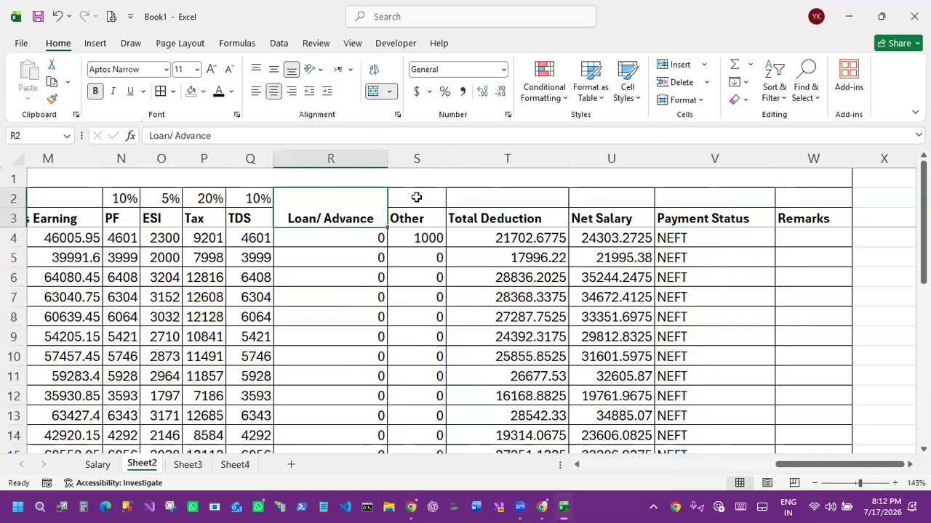
left_click_drag(417, 198, 416, 218)
left_click(373, 93)
left_click_drag(482, 197, 482, 215)
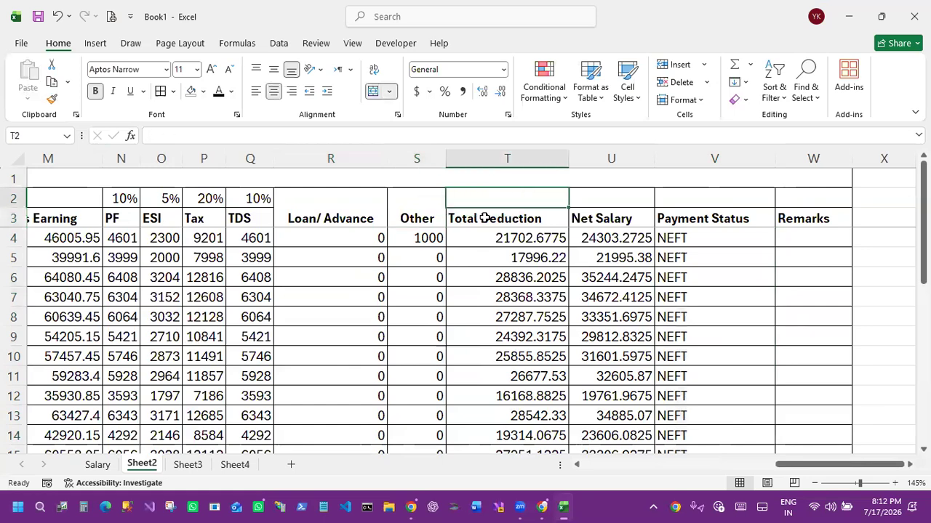
Step: Rename Sheet2 as June 2026
double_click(150, 464)
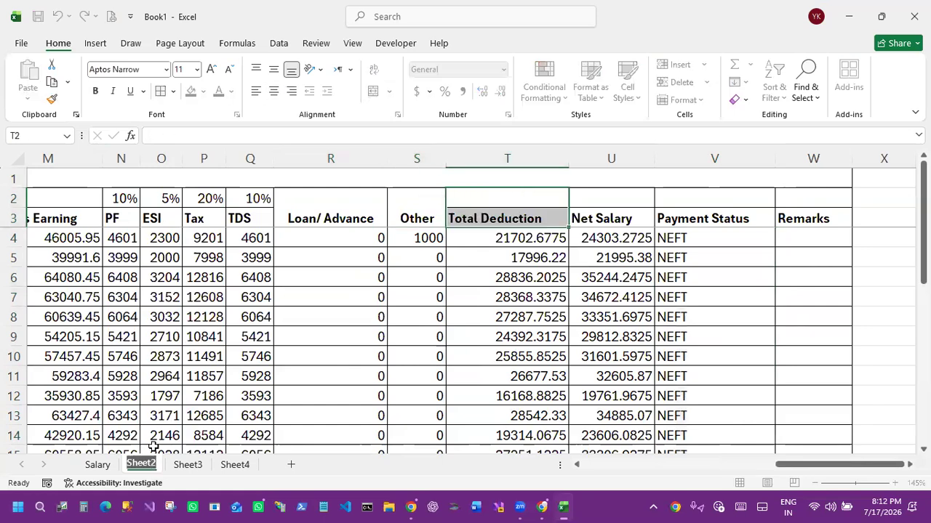
type("Jun")
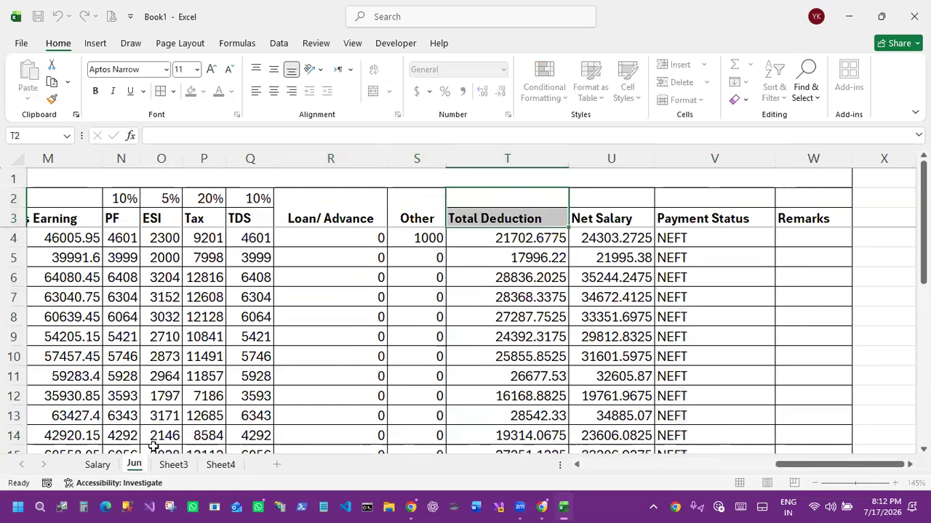
type("e 2026")
key("Return")
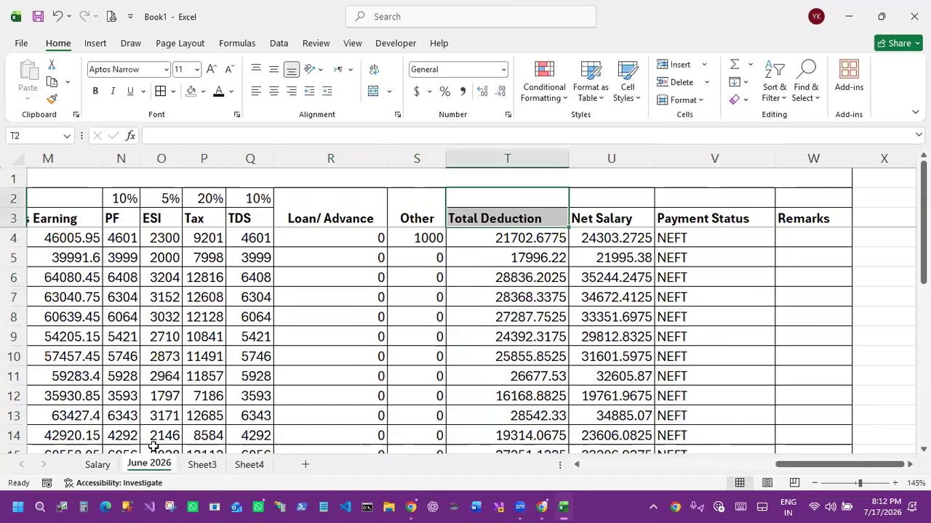
Step: Create a copy of the June 2026 sheet before the Salary sheet and rename the copy July
left_click(502, 300)
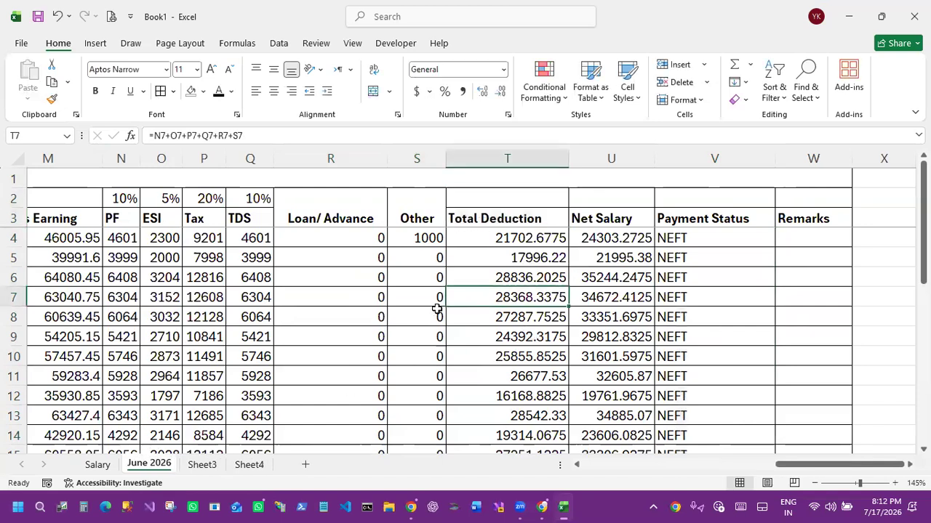
right_click(148, 467)
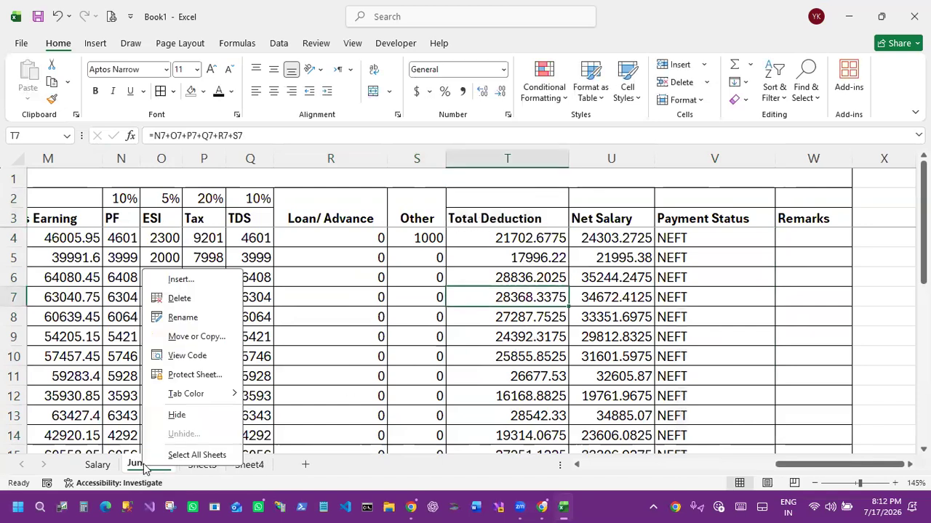
left_click(191, 337)
left_click(94, 452)
left_click(226, 473)
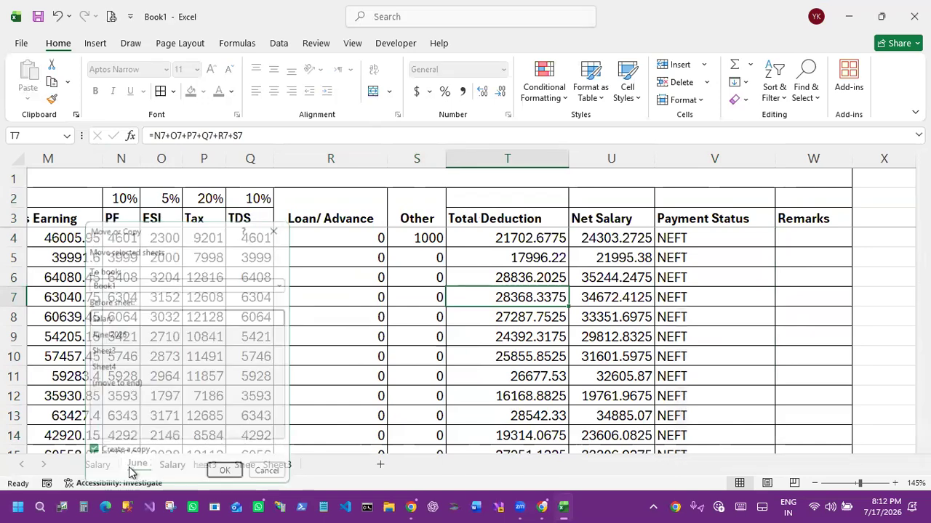
type("July")
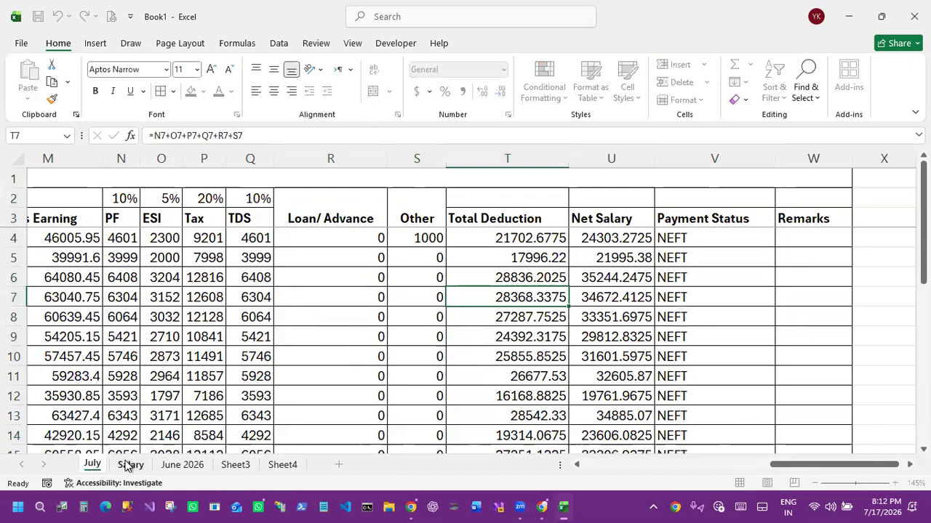
key("Return")
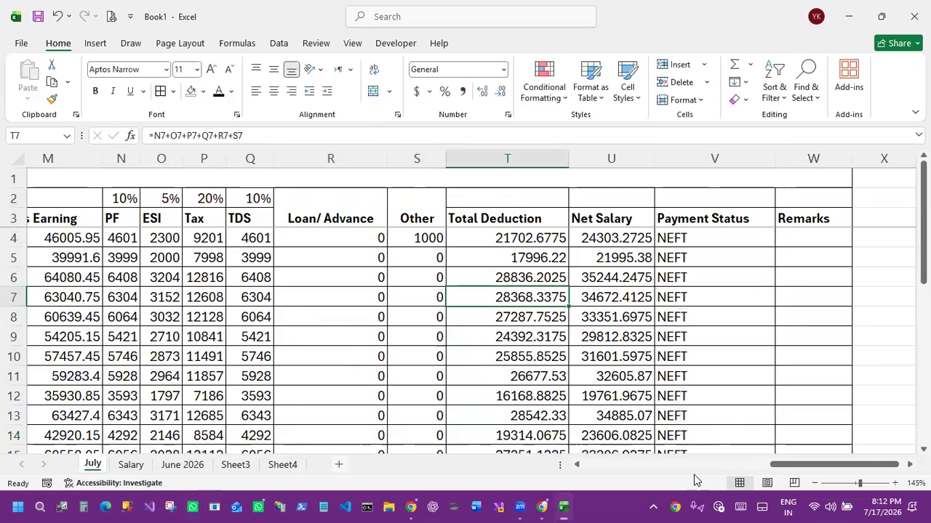
Step: Change the month in the July sheet's merged title so it reads Employee Salary for the Month of July 2026
left_click_drag(837, 464, 647, 464)
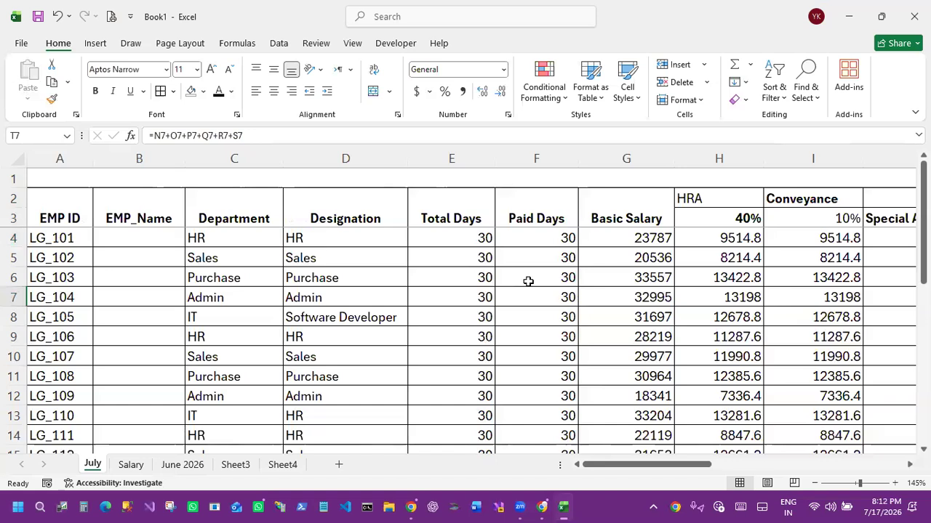
left_click(526, 181)
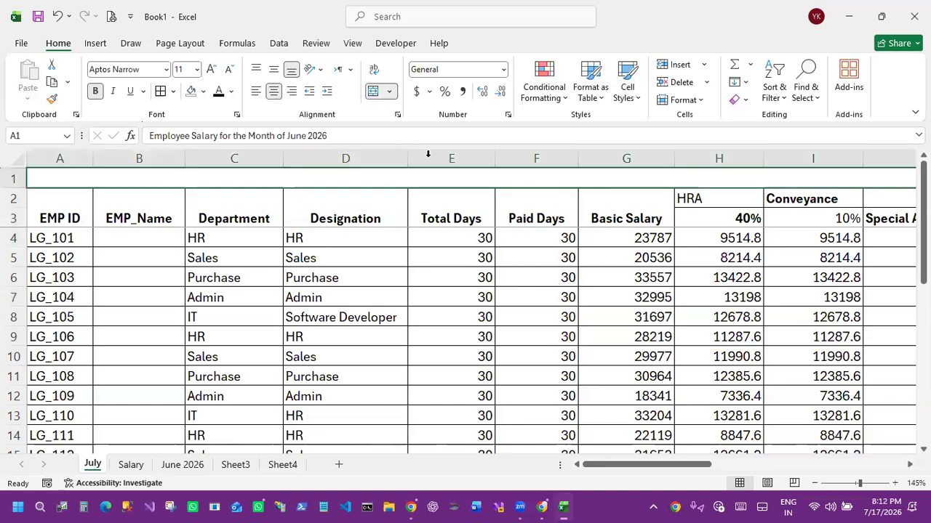
double_click(294, 136)
type("July")
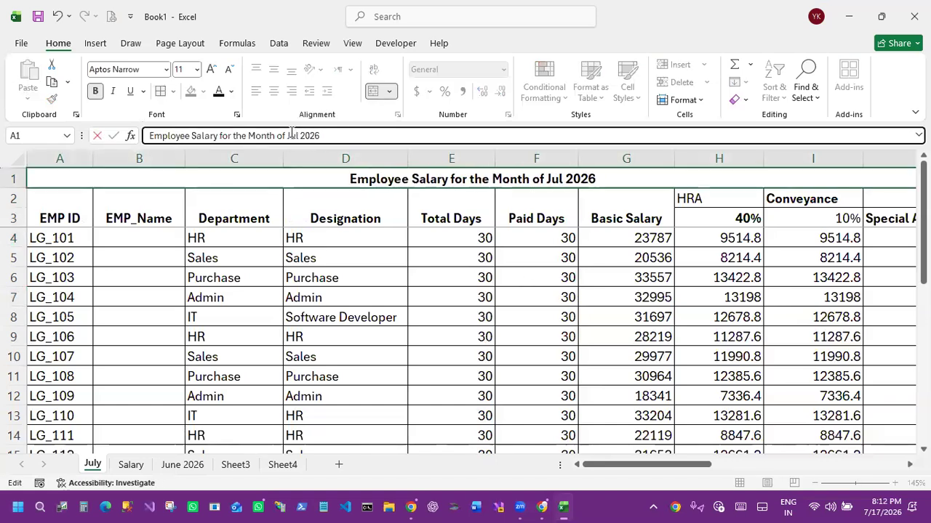
key("Return")
Step: Set Total Days in E4 to 31 and fill the value down the column
left_click(454, 234)
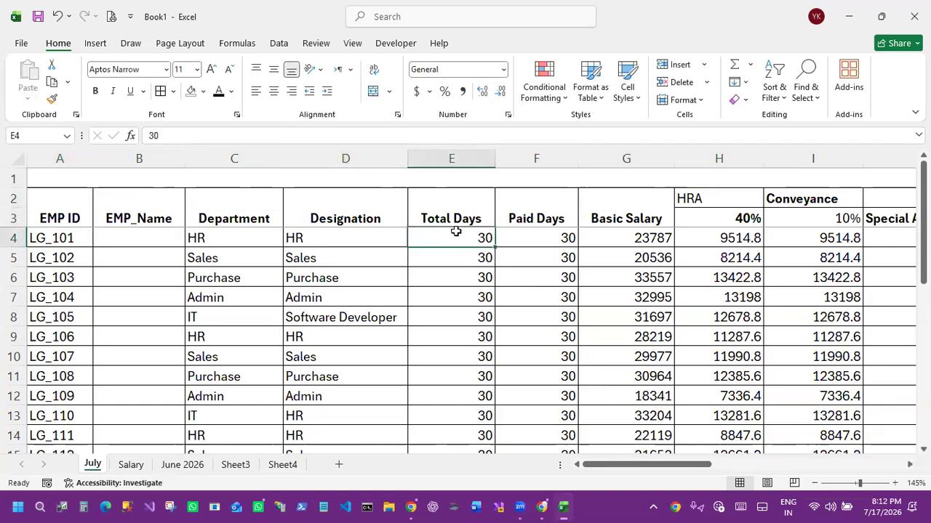
type("31")
key("Return")
left_click(476, 239)
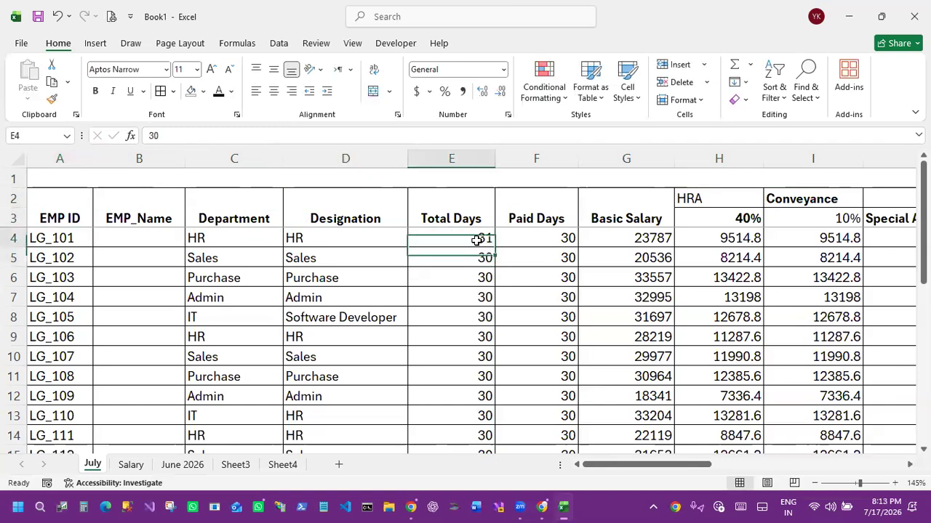
double_click(492, 248)
Step: Set Paid Days in F4 to 31 and fill the value down the column
left_click(544, 237)
type("31")
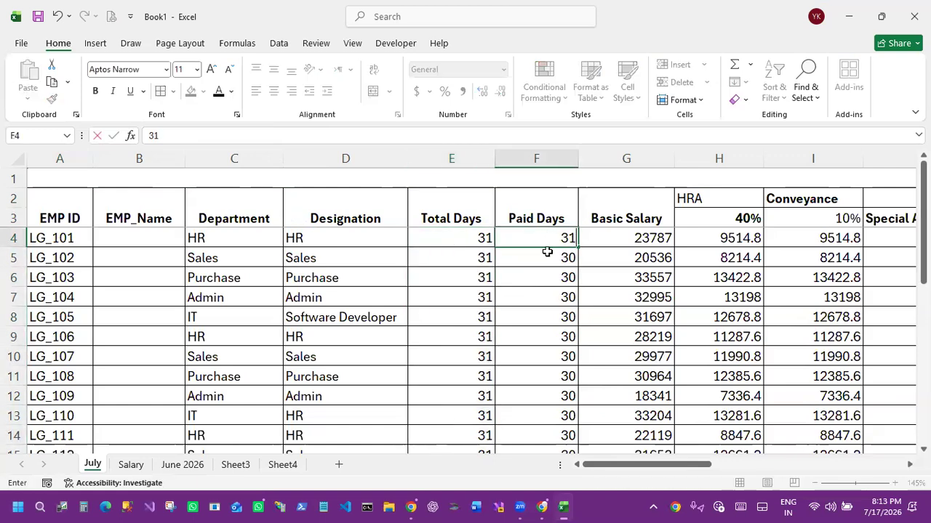
key("ctrl+Return")
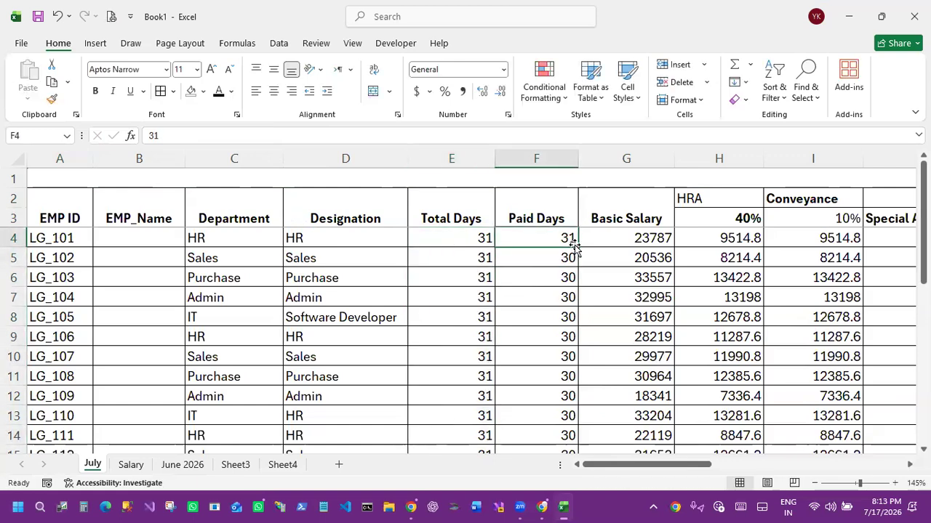
double_click(577, 247)
left_click(640, 256)
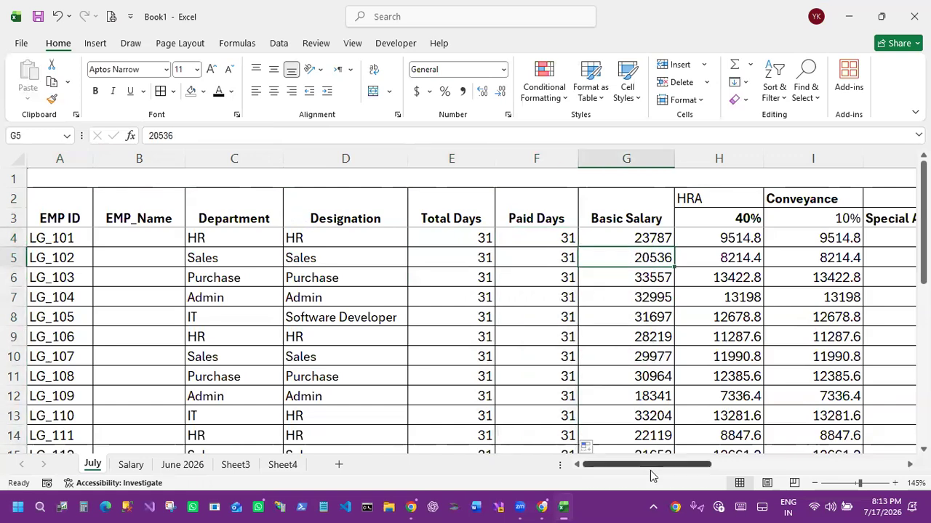
Step: Set Bonus / Incentive in L4 to 0 and fill the value down the column
left_click_drag(647, 464, 719, 466)
left_click(711, 238)
type("0")
key("Return")
left_click(749, 243)
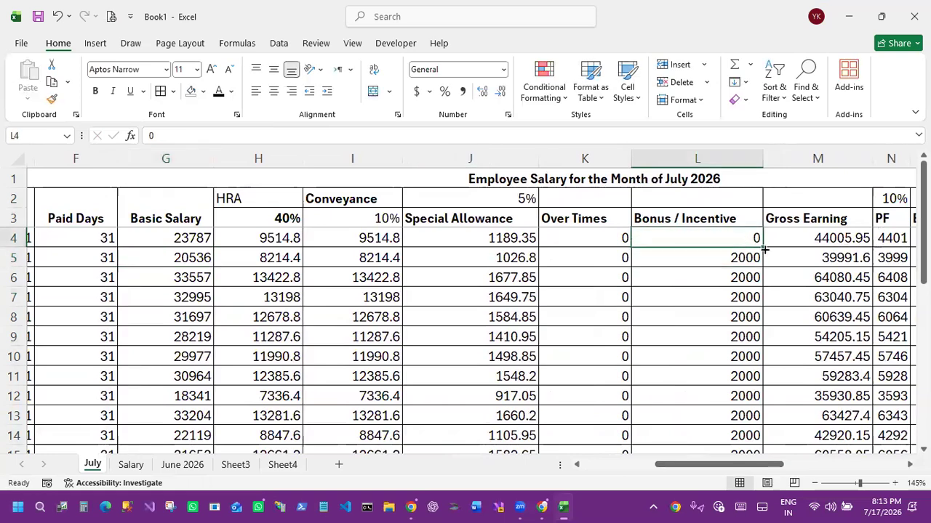
double_click(763, 250)
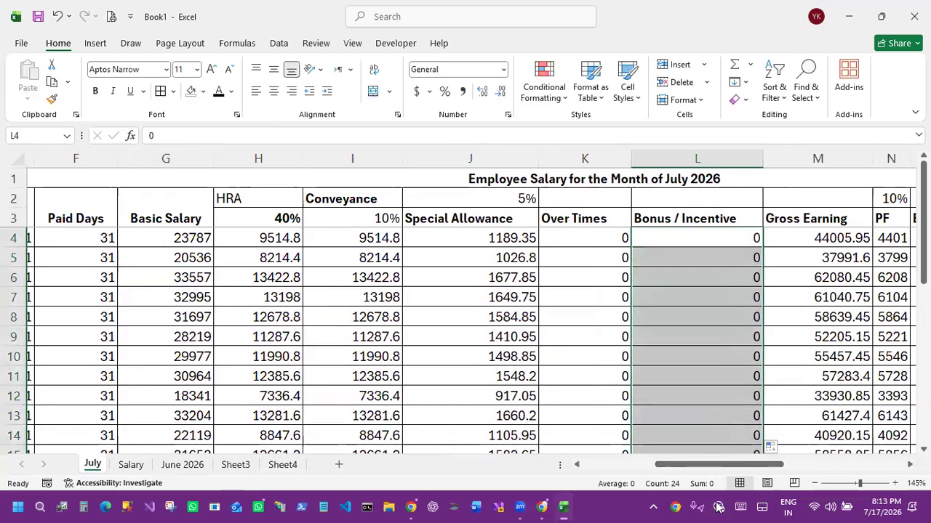
Step: Set the Other deduction in S4 to 0
left_click_drag(735, 464, 832, 463)
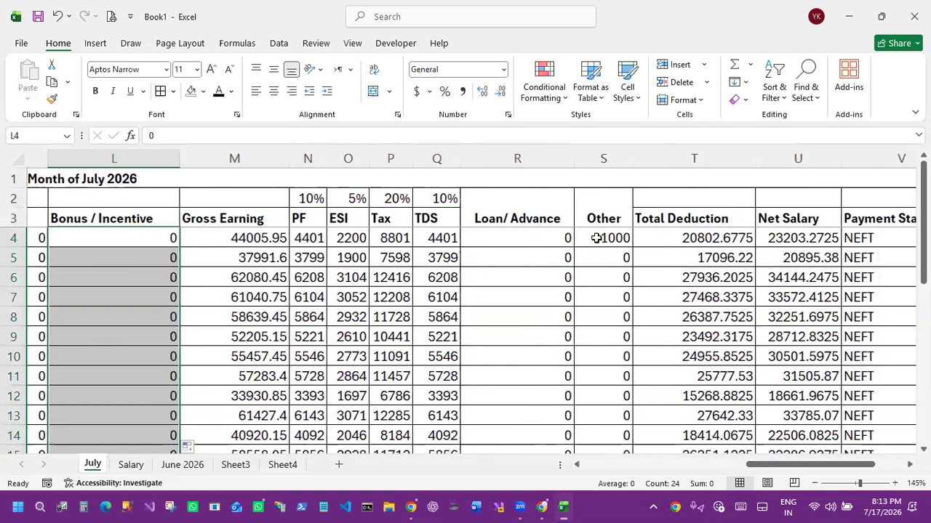
left_click(593, 234)
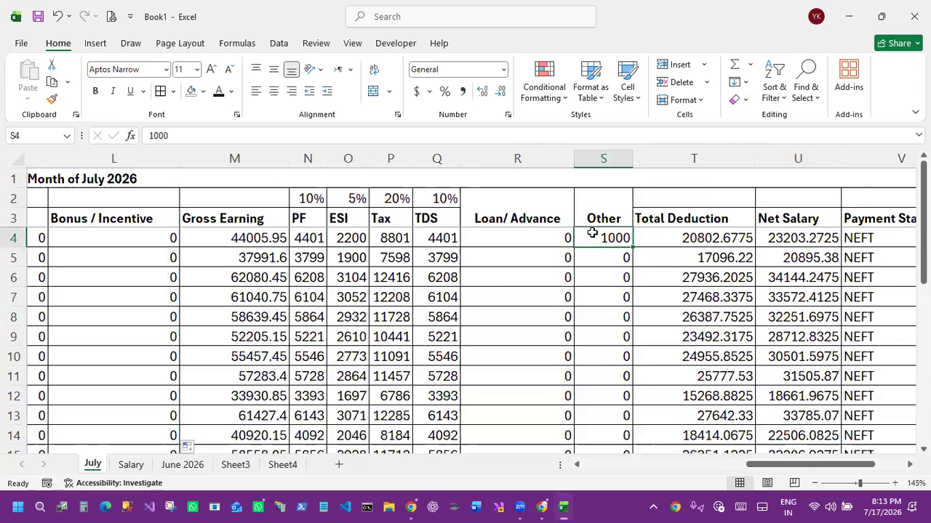
type("0")
key("Return")
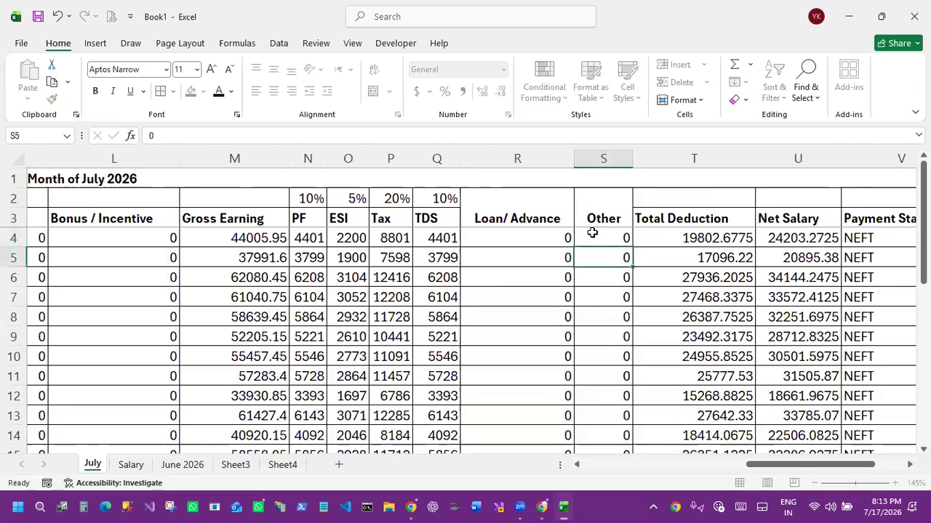
Step: Enter a Loan/ Advance amount of 4500 in R8
left_click(515, 309)
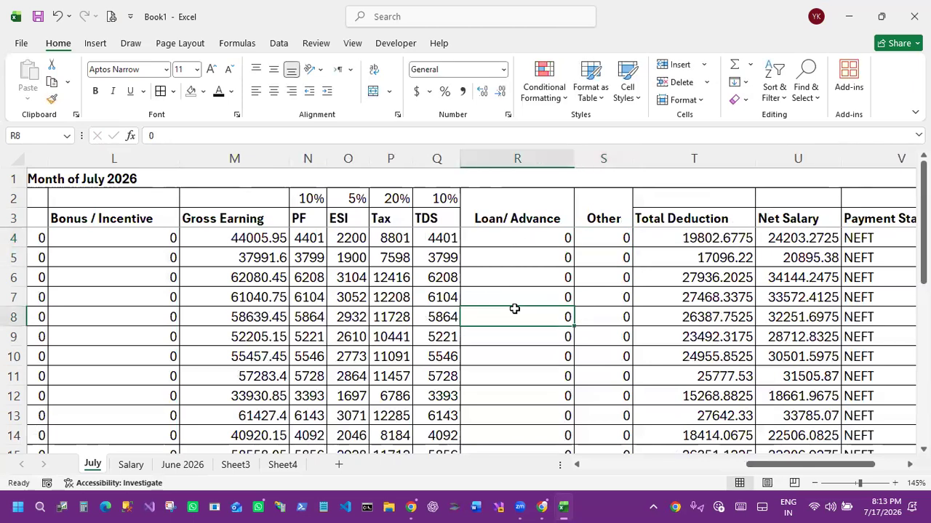
type("4500")
key("Return")
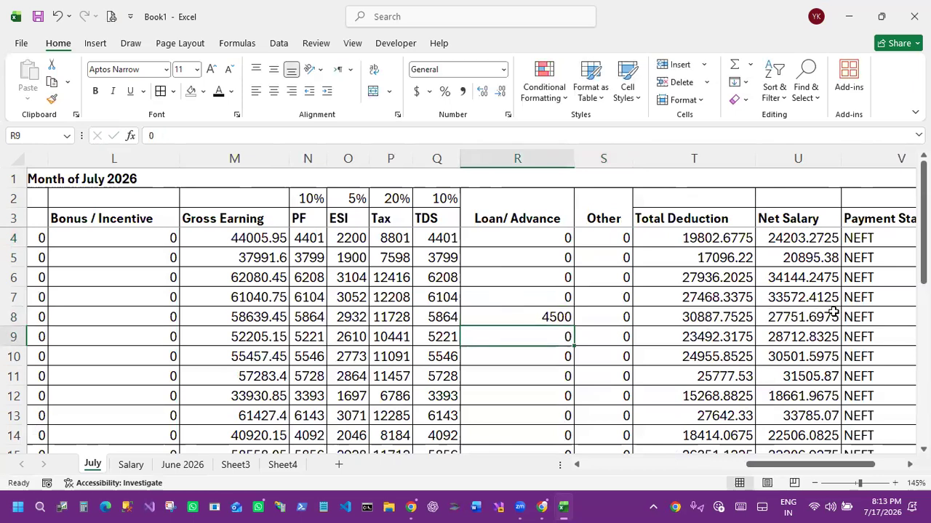
Step: Examine the Total Deduction formula in T5 and the deduction cells that feed the totals, including the TDS and ESI cells in row 8
left_click(713, 258)
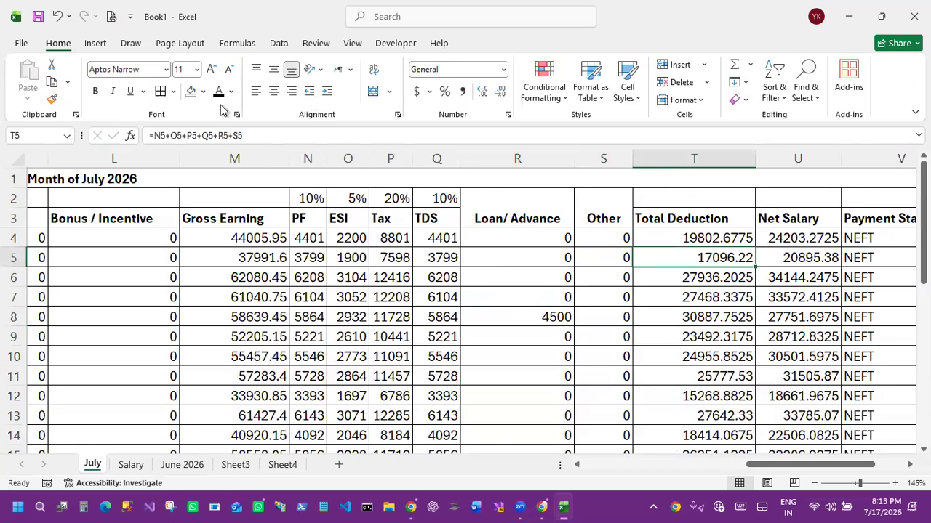
left_click(158, 135)
key("ctrl+a")
key("Return")
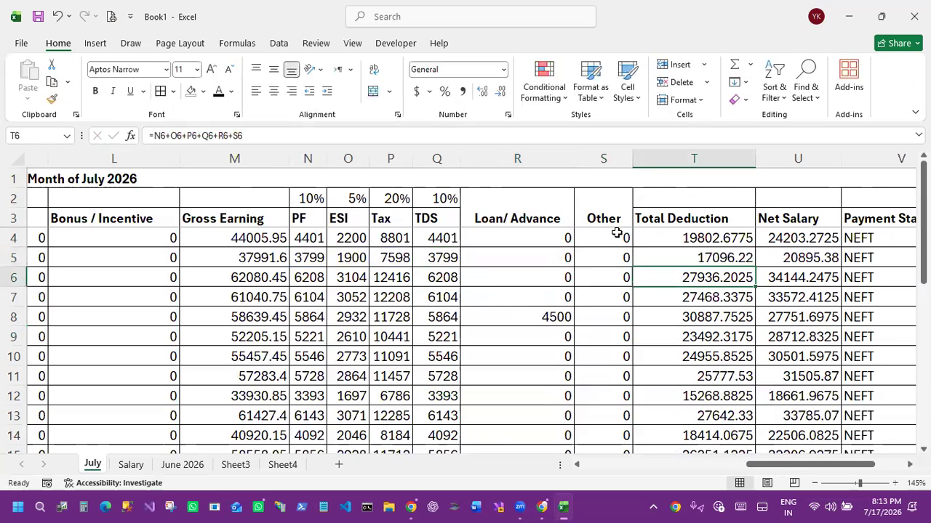
left_click(616, 233)
left_click(532, 318)
left_click(436, 317)
left_click(351, 317)
Step: Check the HRA, Conveyance and Special Allowance formulas in H4, I4 and J4
left_click_drag(783, 466, 349, 407)
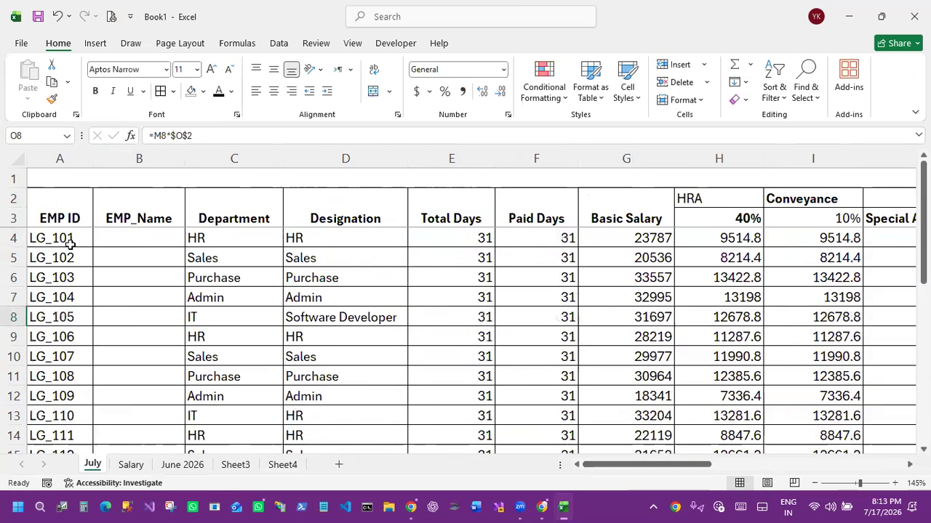
left_click_drag(655, 464, 715, 469)
left_click(480, 239)
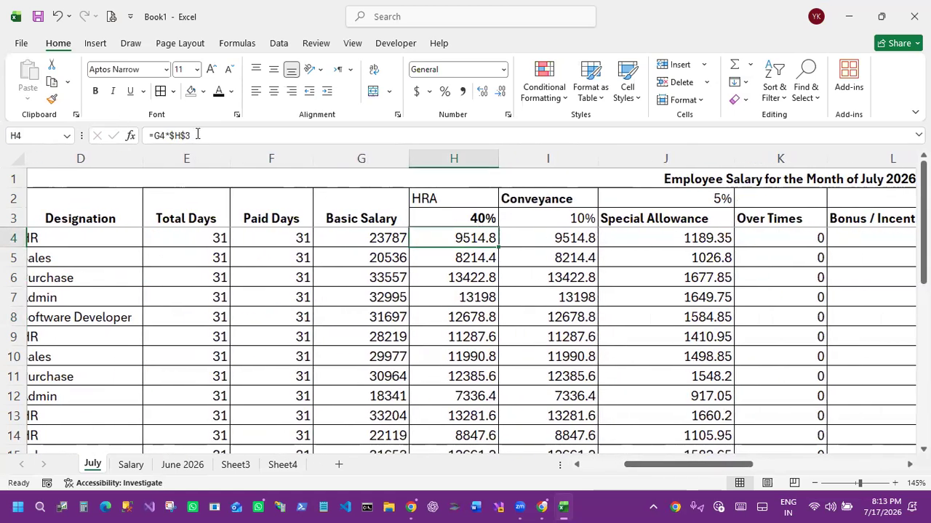
left_click(557, 237)
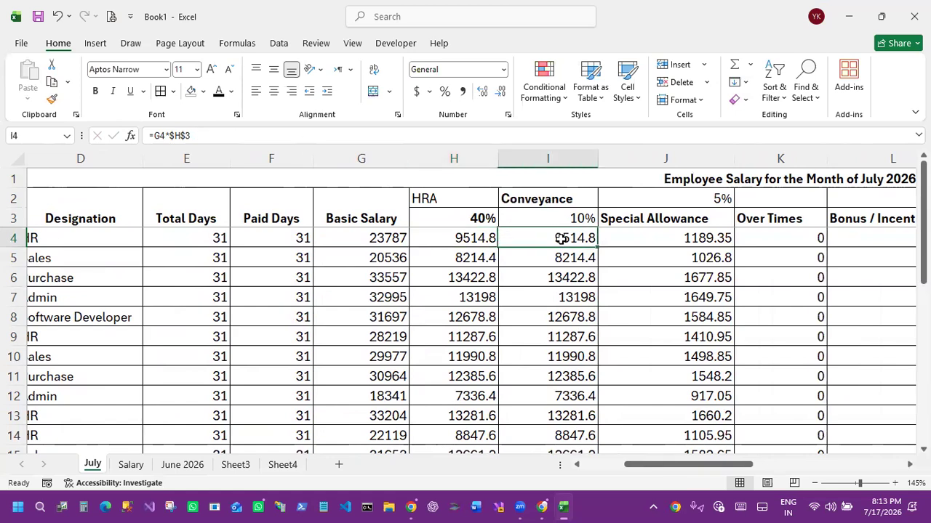
left_click(664, 238)
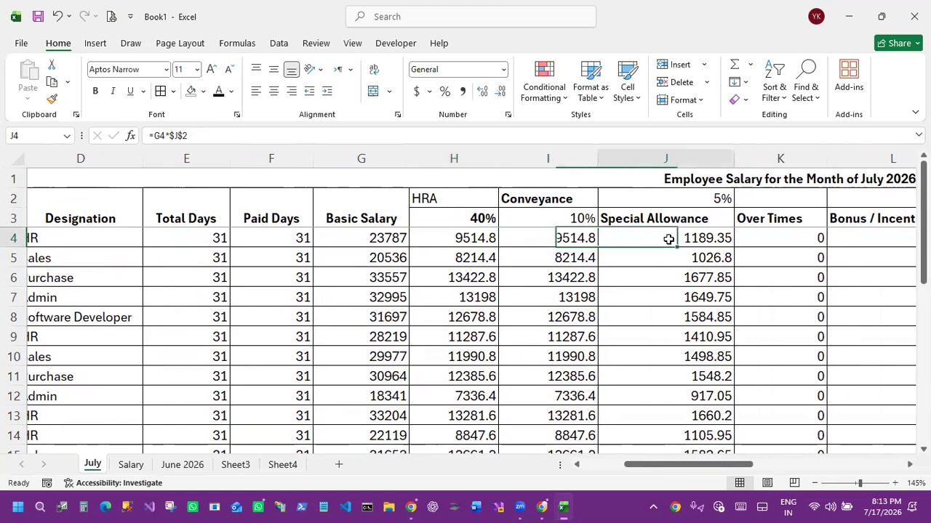
Step: Clear the Basic Salary values in G4:G27 and check the dependent earning, deduction and net salary columns
left_click(383, 236)
left_click_drag(374, 234, 388, 406)
key("Delete")
left_click_drag(689, 467, 841, 476)
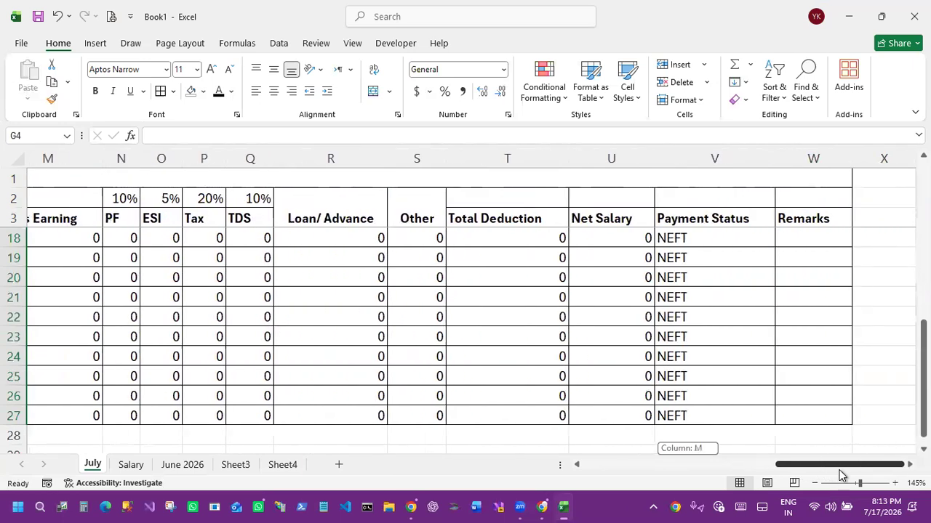
Step: Enter a Basic Salary of 23000 in G18 of the July sheet
left_click_drag(842, 476, 783, 465)
left_click(315, 234)
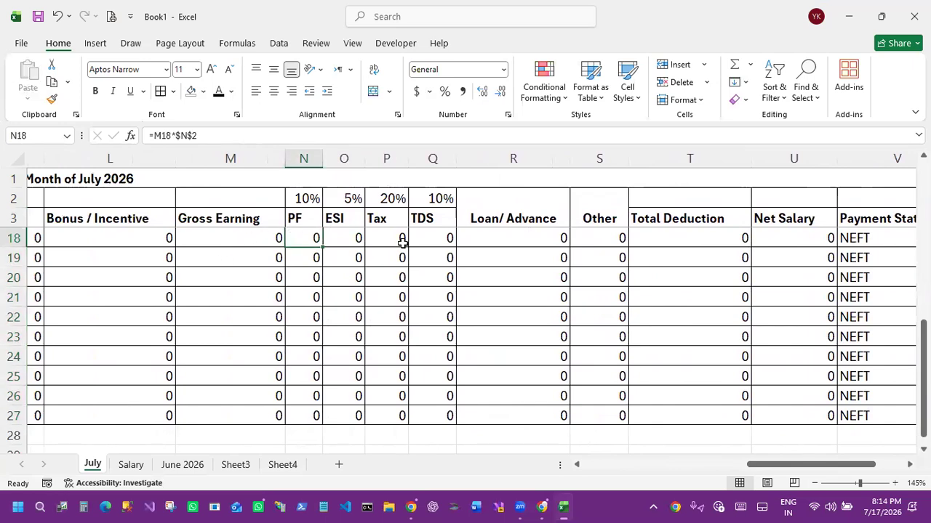
left_click_drag(800, 465, 636, 465)
left_click(638, 241)
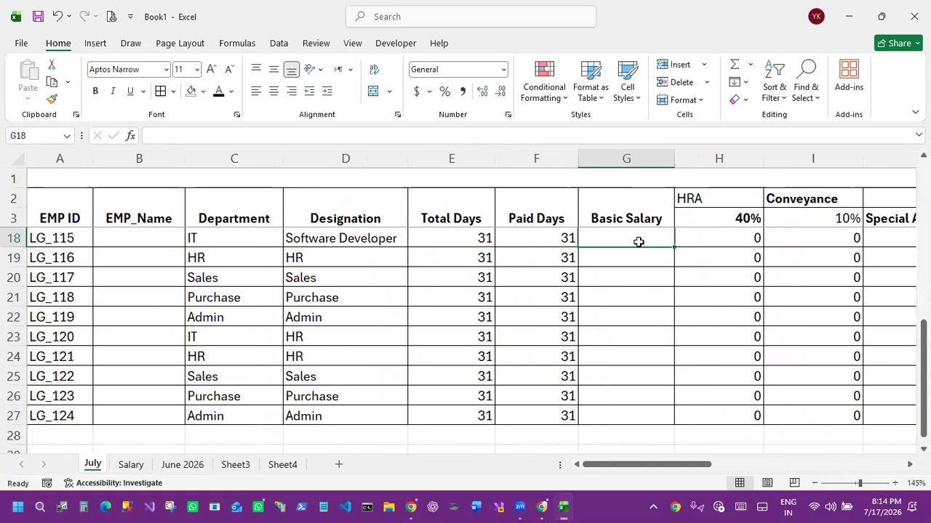
type("23000")
key("Return")
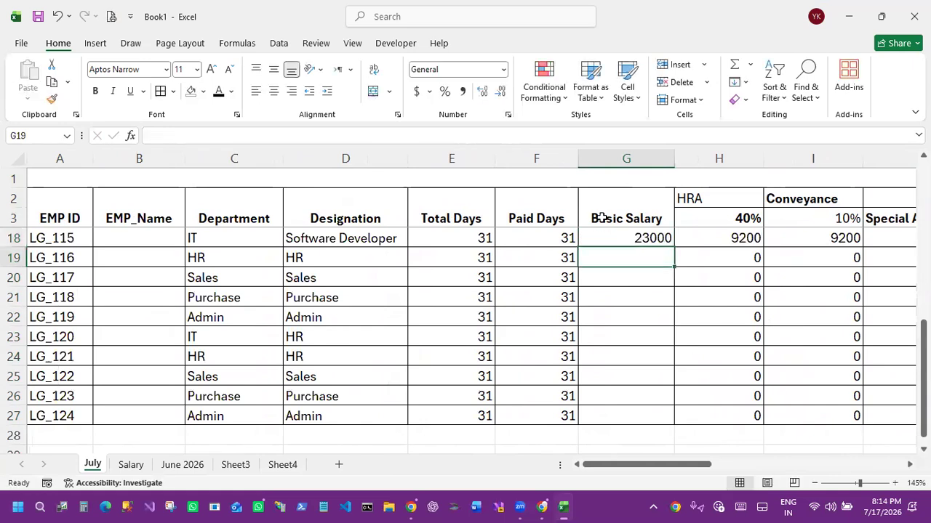
Step: Correct the Conveyance formula in I18 to =G18*$I$3 and fill it down the remaining rows of the column
left_click_drag(676, 465, 694, 466)
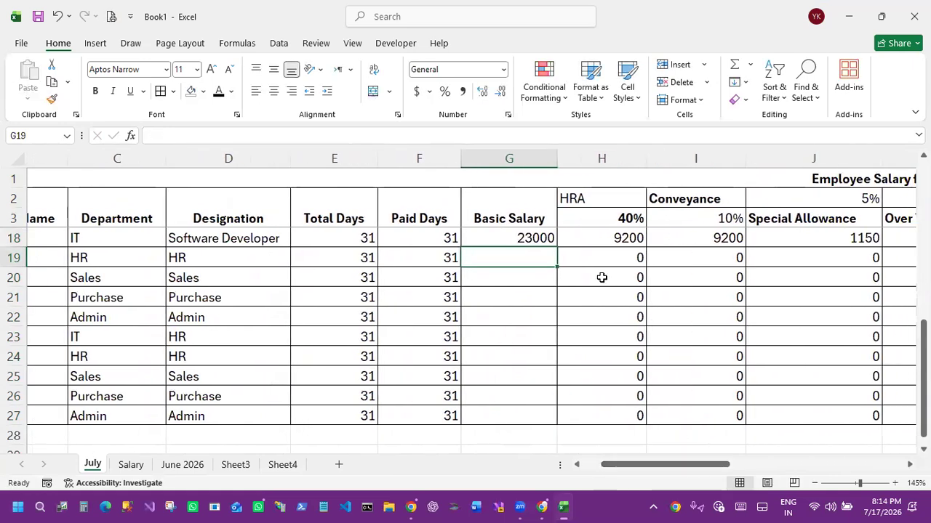
left_click(618, 219)
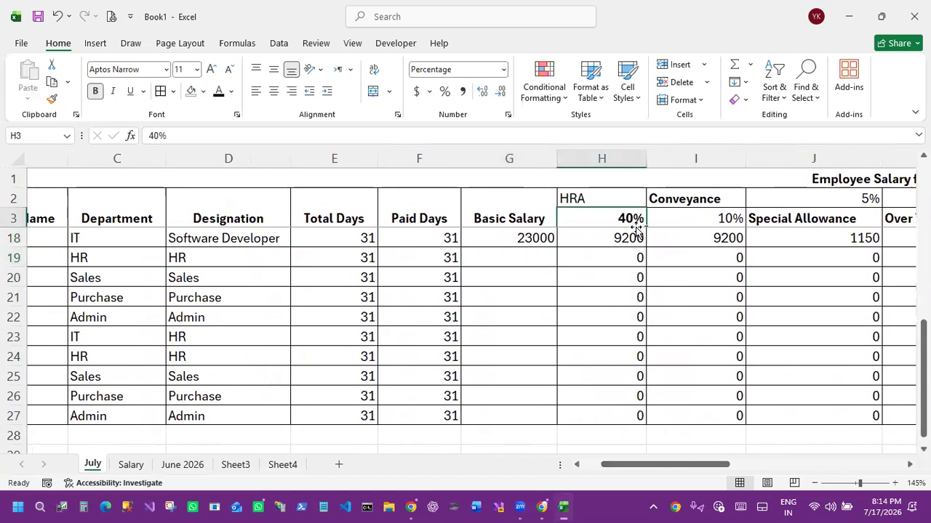
left_click(632, 238)
left_click(692, 236)
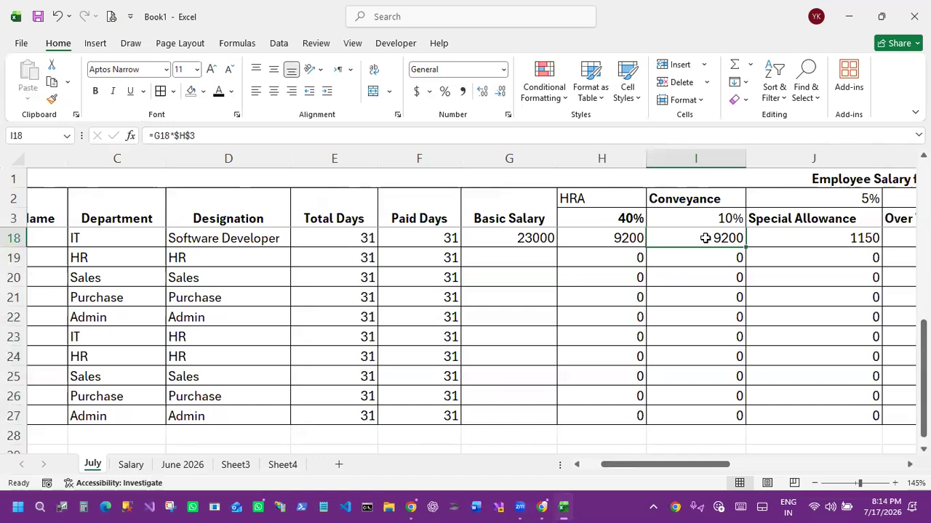
double_click(705, 238)
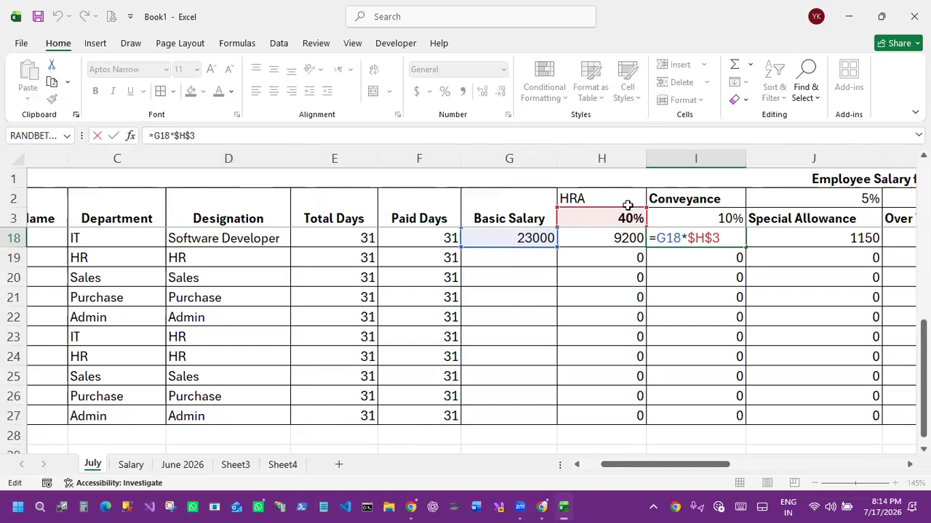
left_click(201, 136)
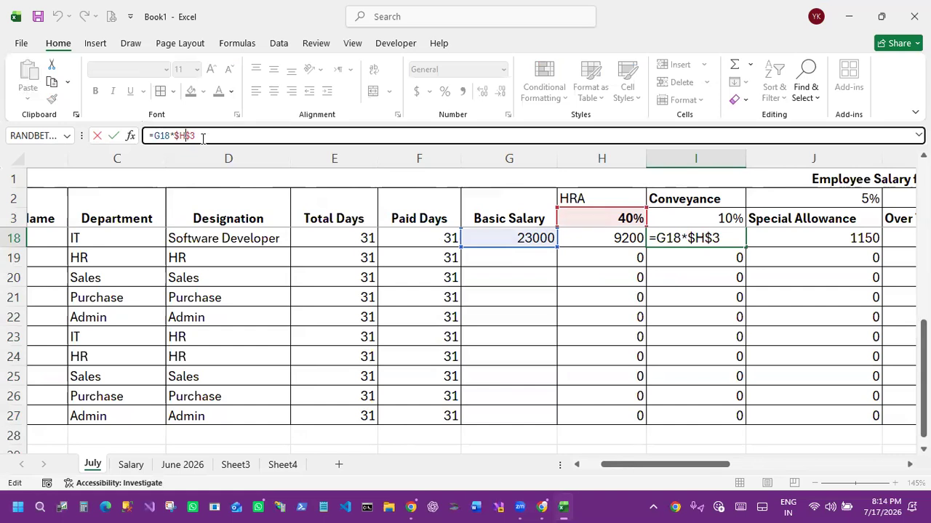
key("Left")
key("Left")
key("BackSpace")
type("i")
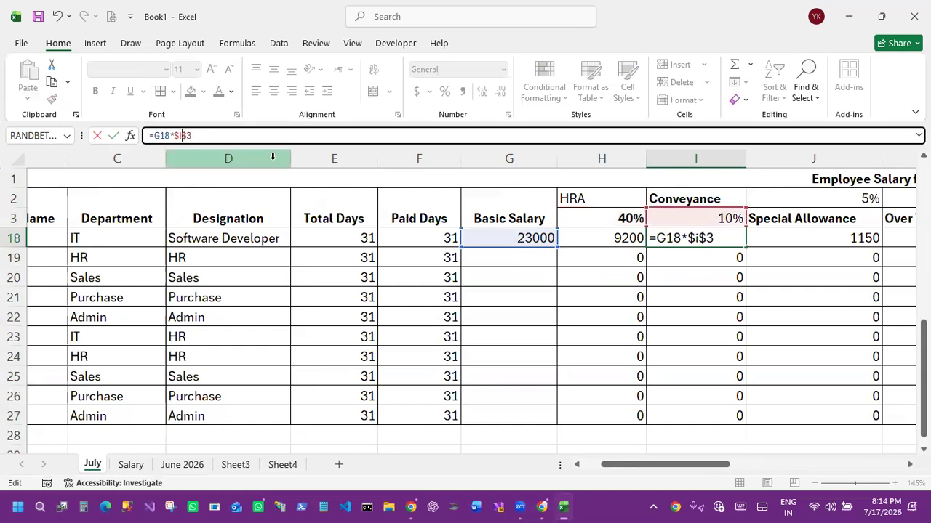
key("ctrl+Return")
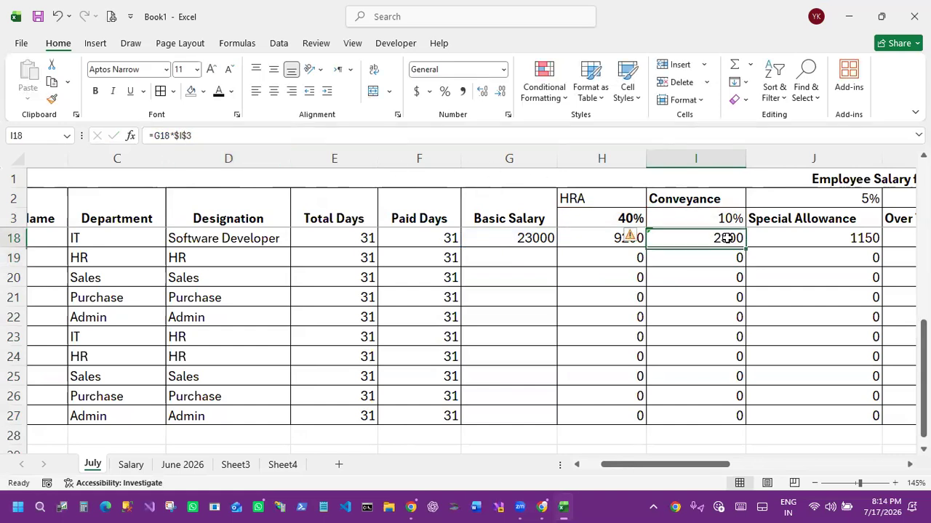
double_click(748, 248)
left_click(726, 283)
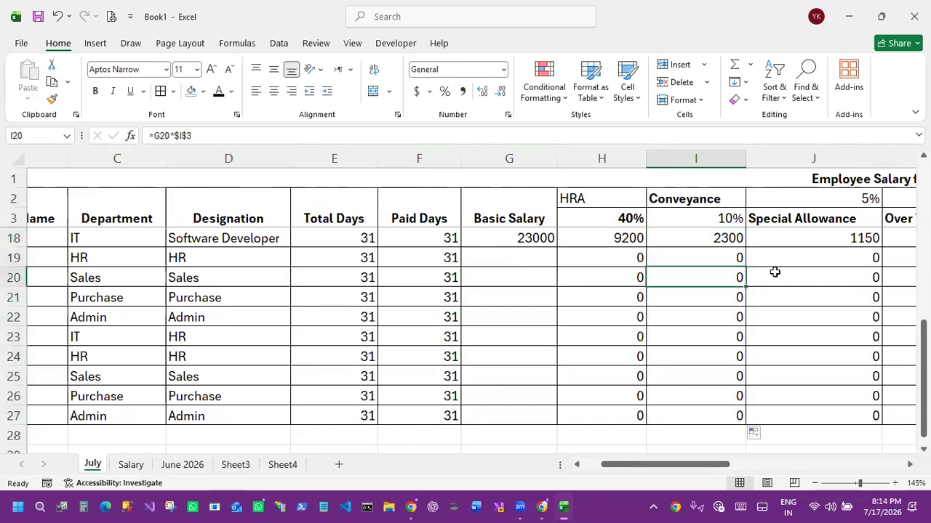
Step: Check which cells the Special Allowance formula in J18 and the Conveyance formula in I18 refer to
double_click(857, 236)
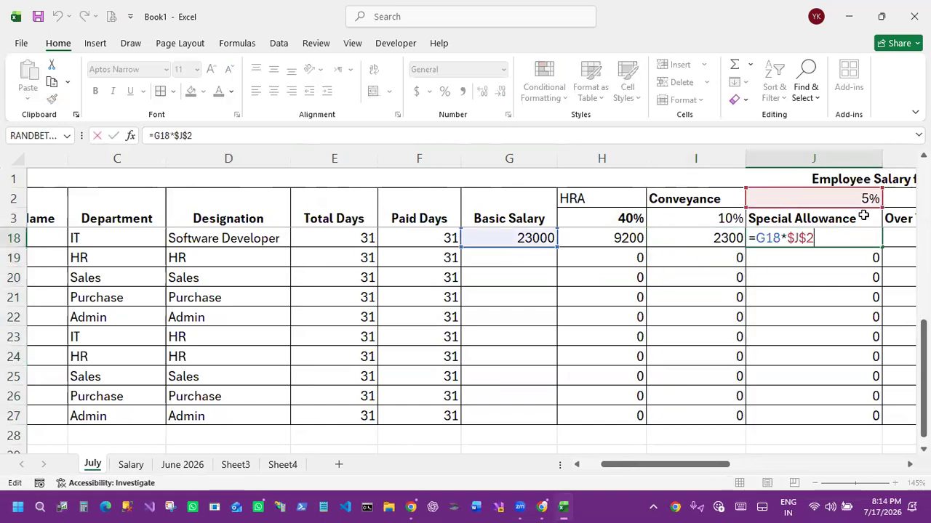
key("ctrl+Return")
double_click(847, 235)
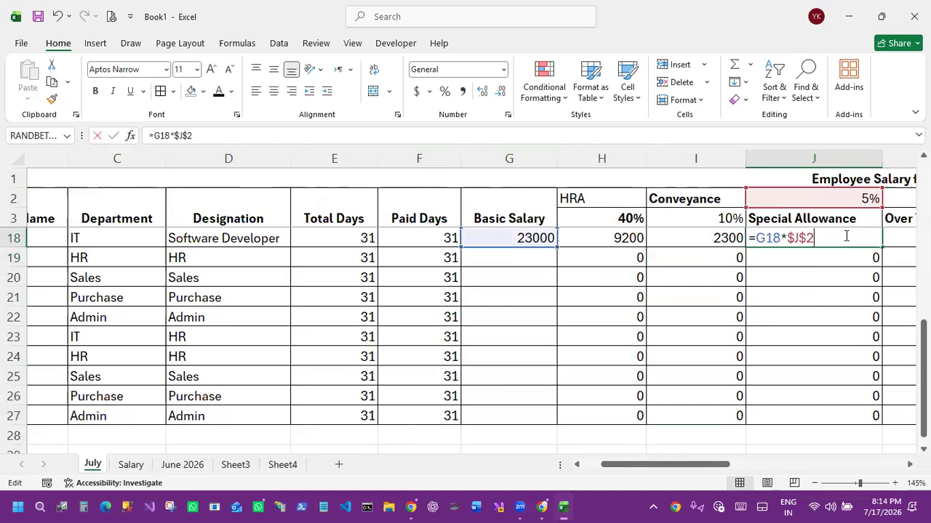
key("Escape")
left_click(727, 236)
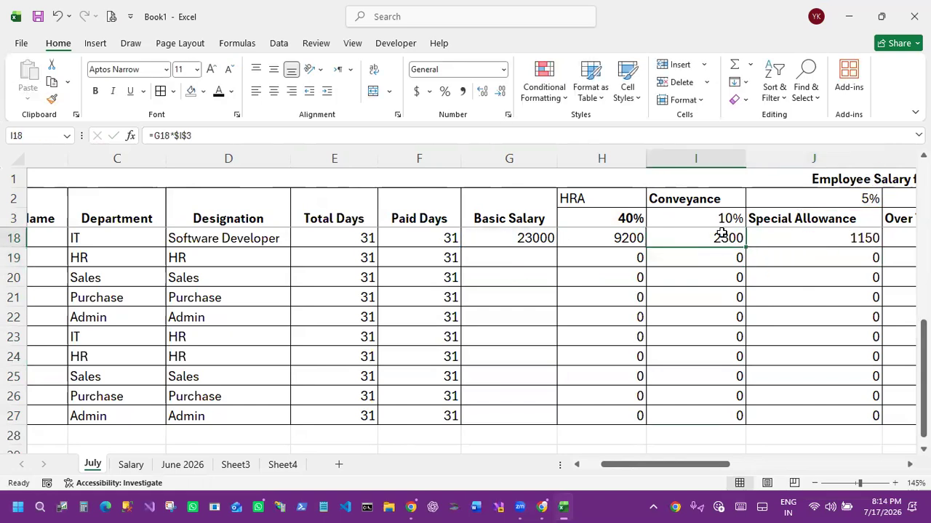
double_click(721, 234)
key("Return")
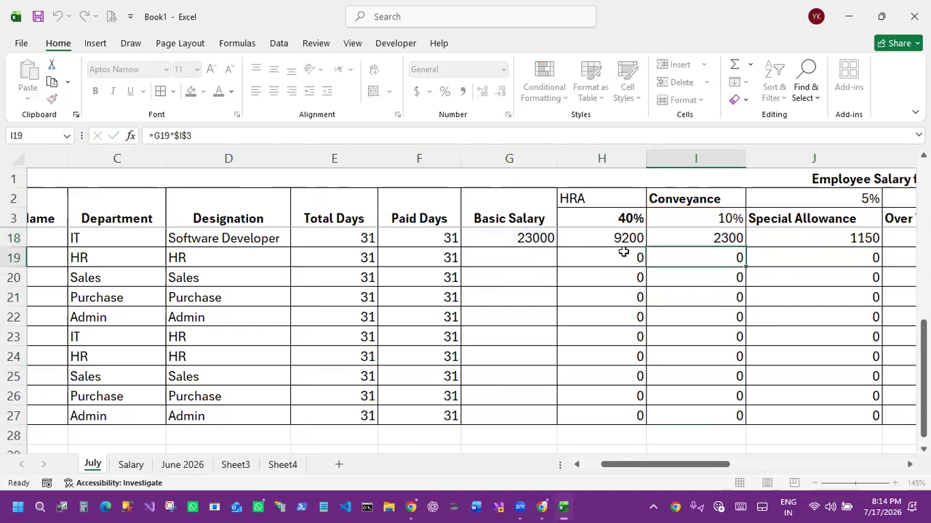
Step: Enter 1100 for Over Times in K18 and 1500 for Bonus / Incentive in L18
left_click_drag(677, 469, 767, 465)
left_click(420, 236)
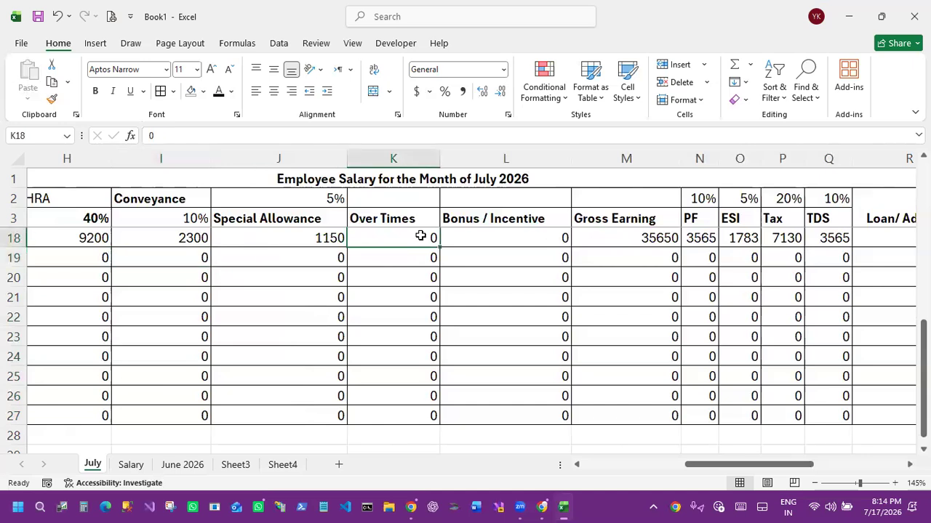
type("1100")
key("Return")
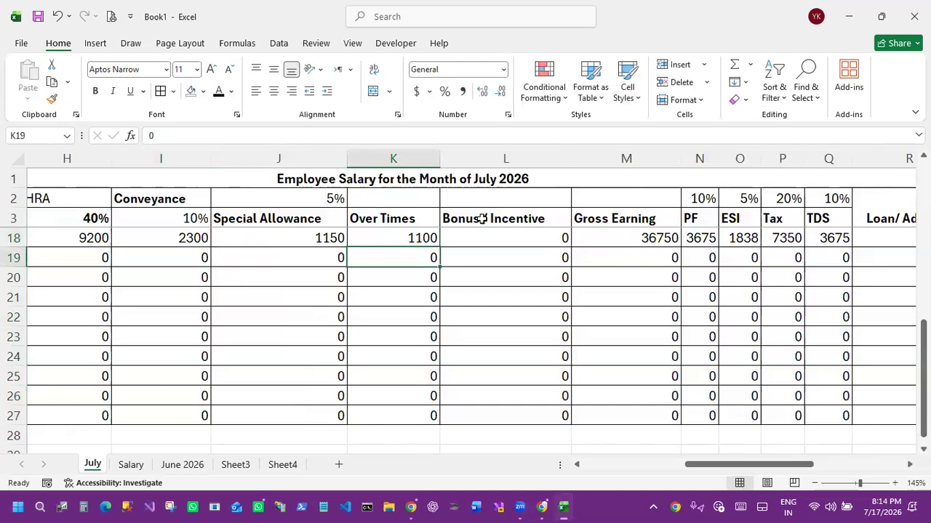
left_click(521, 234)
type("1500")
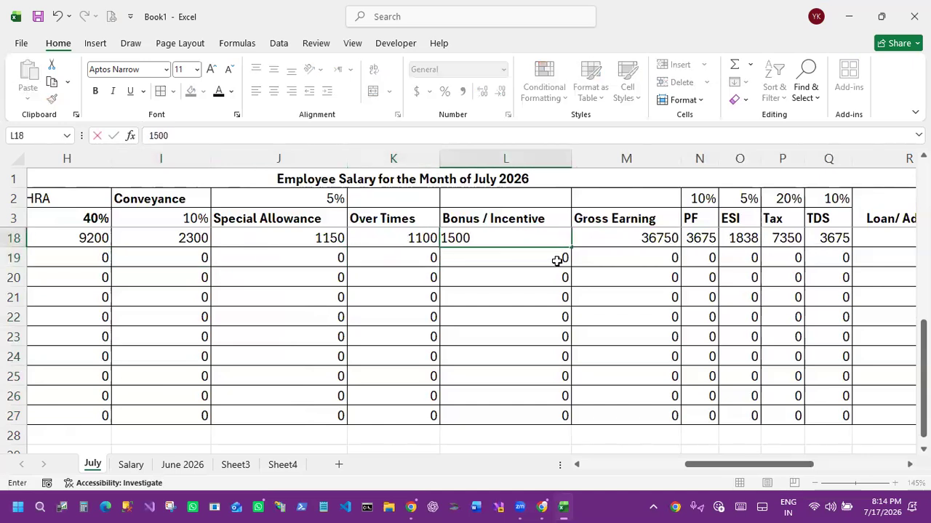
key("Return")
Step: Set the TDS rate in Q2 and the Tax rate in P2 to 0%, and the ESI rate in O2 to 15%
left_click_drag(748, 468, 776, 467)
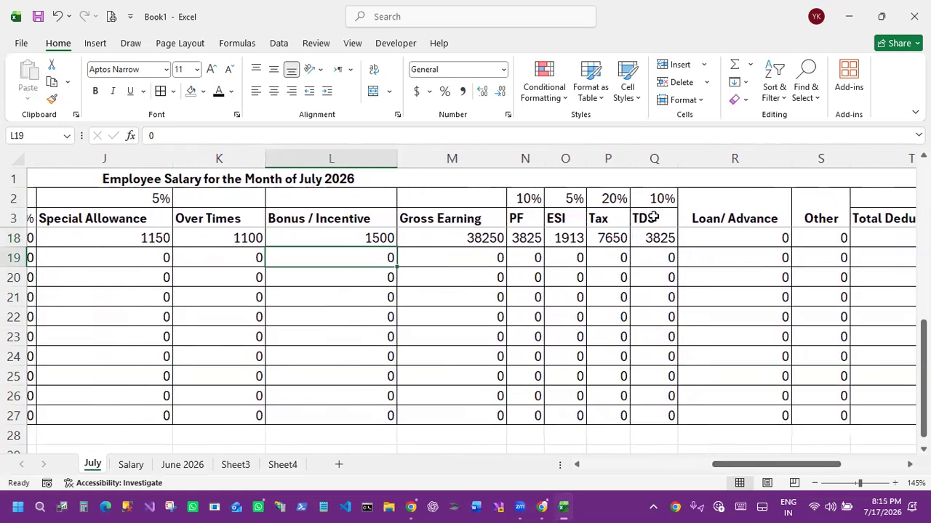
left_click(654, 198)
type("0")
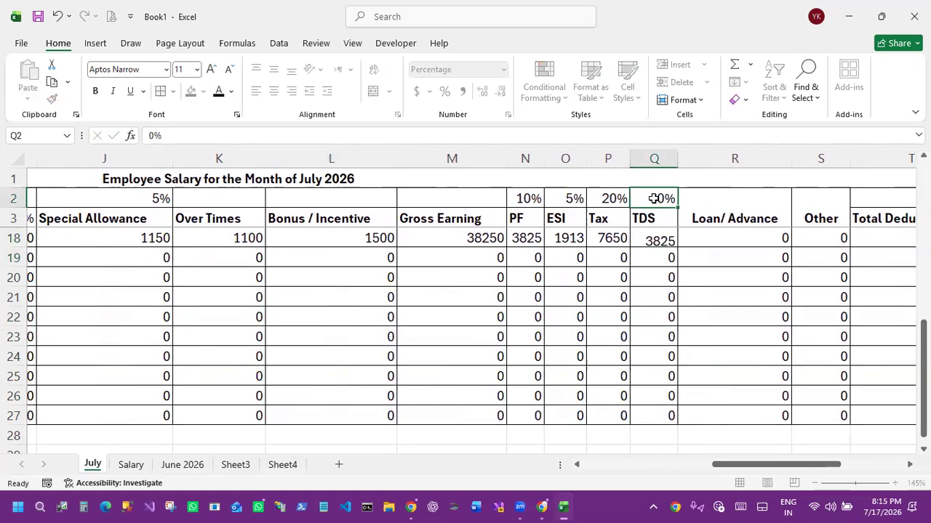
key("Return")
left_click(614, 198)
type("0")
key("Return")
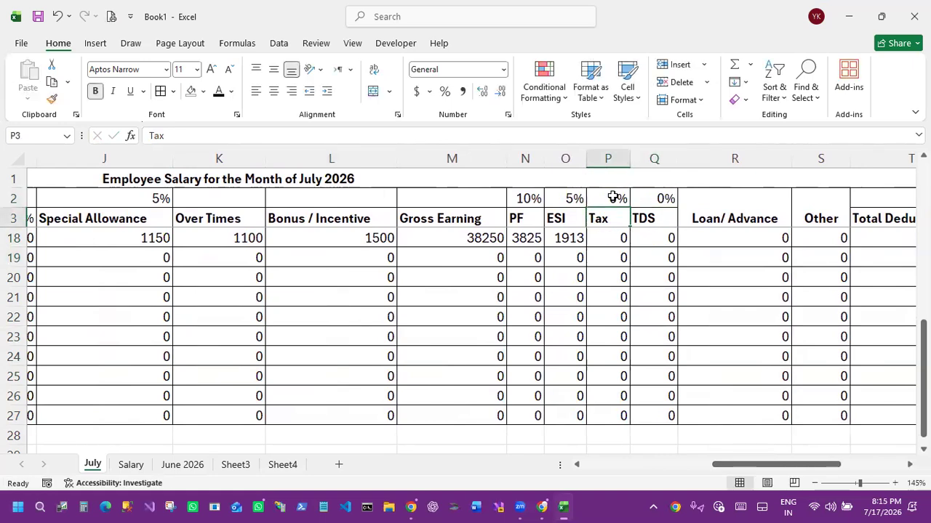
left_click(566, 194)
type("15")
key("Return")
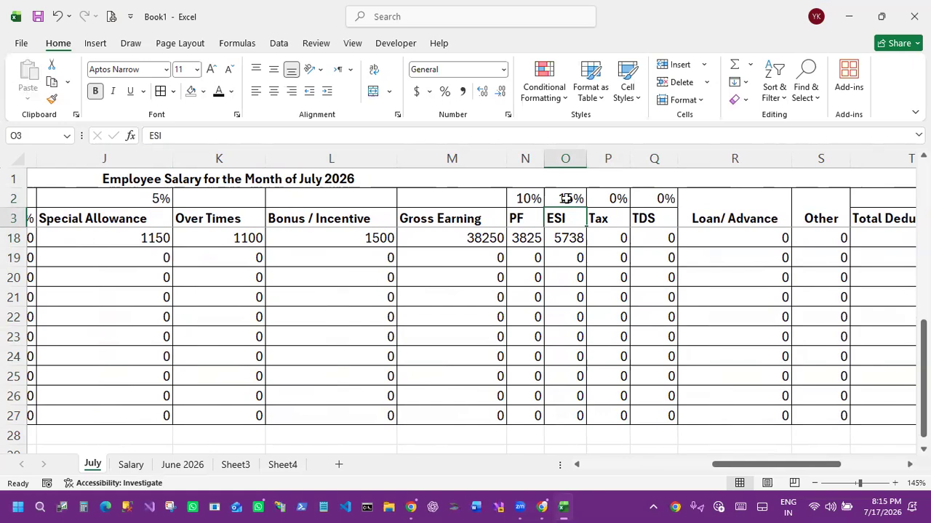
Step: Review the June 2026, Sheet3 and Sheet4 sheets and the list of allowances in column D of the Salary sheet
left_click_drag(770, 465, 297, 444)
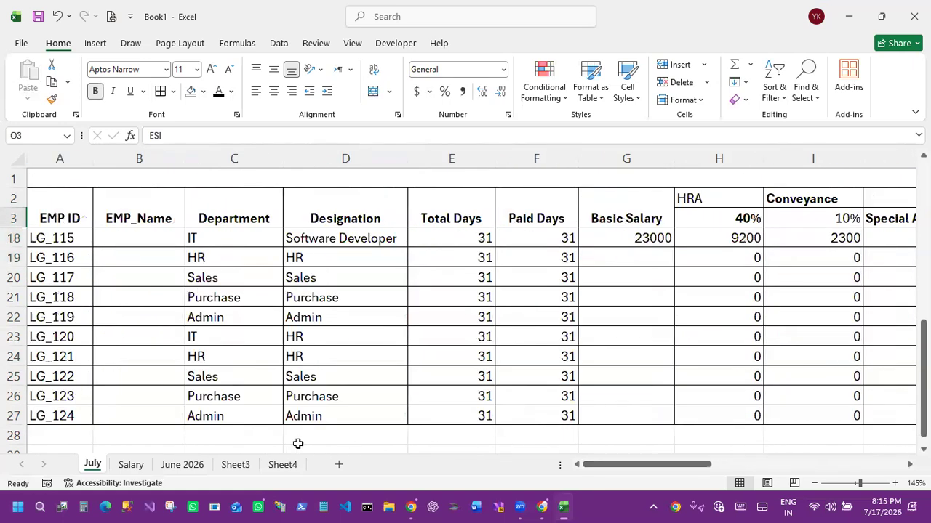
left_click(183, 465)
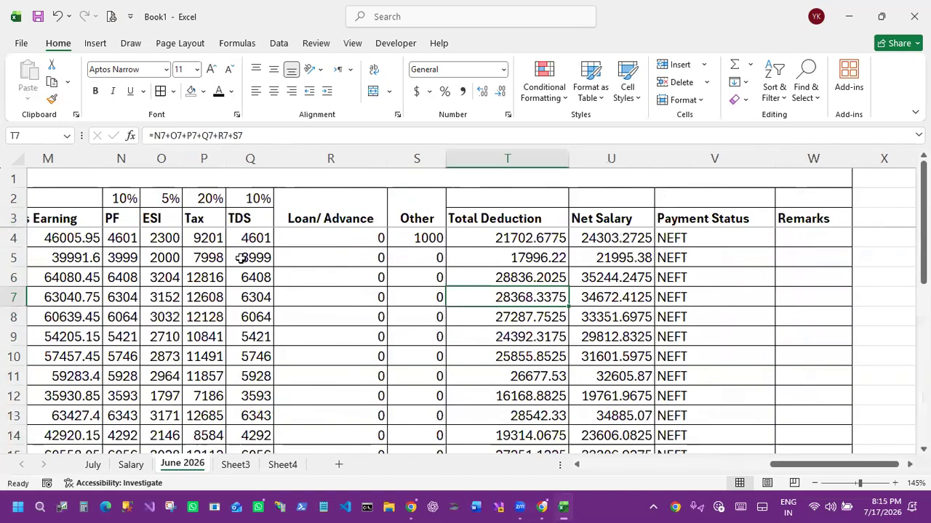
left_click(234, 465)
left_click(283, 465)
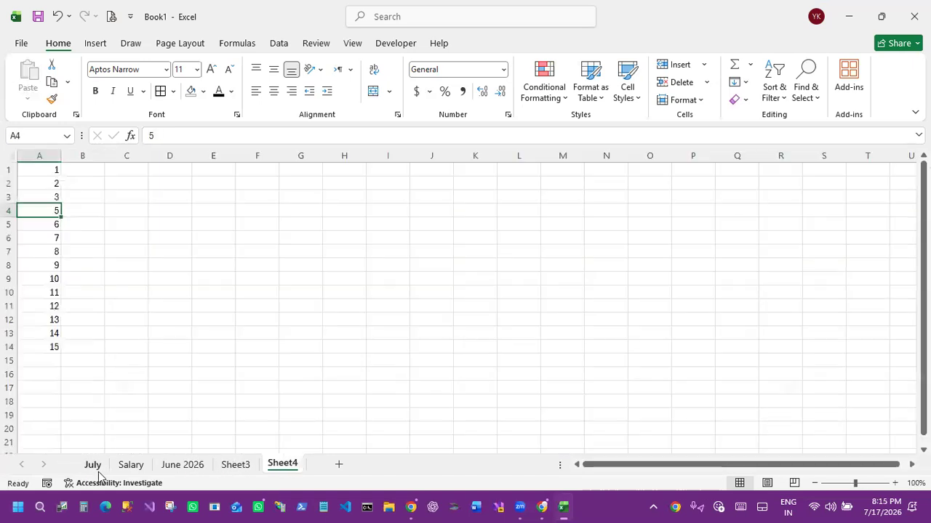
left_click(92, 465)
left_click(130, 465)
left_click_drag(477, 246, 515, 373)
scroll(516, 373, "down", 1)
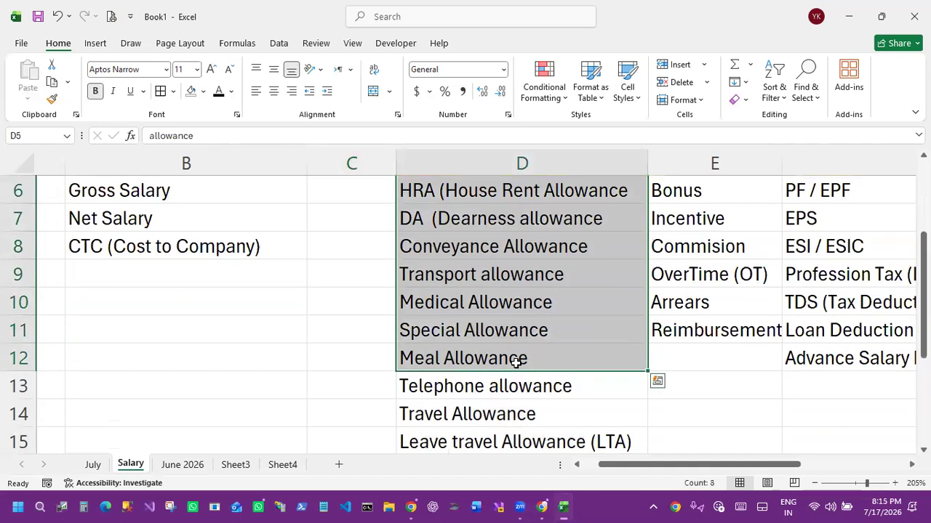
Step: Insert a blank column before Gross Earning on the July sheet
left_click(92, 464)
left_click(376, 331)
left_click_drag(617, 467, 695, 455)
left_click_drag(309, 261, 336, 335)
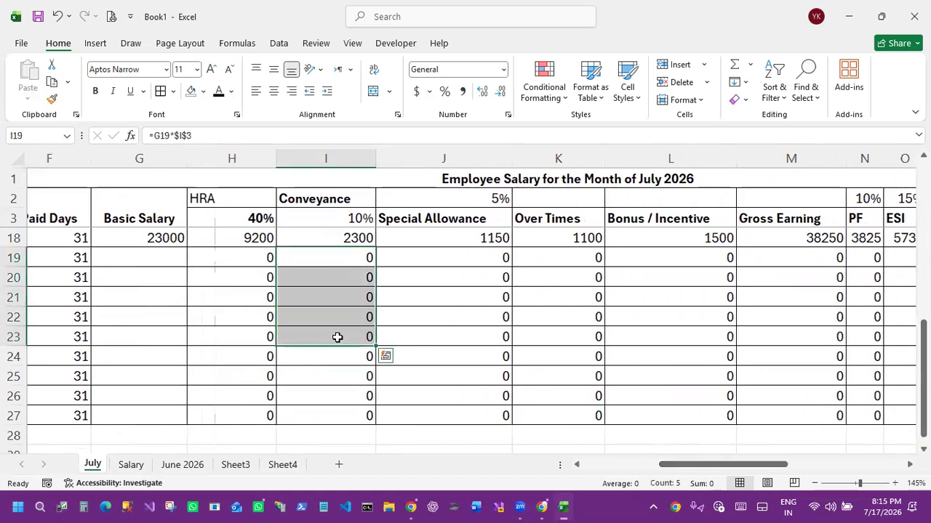
left_click_drag(691, 466, 729, 465)
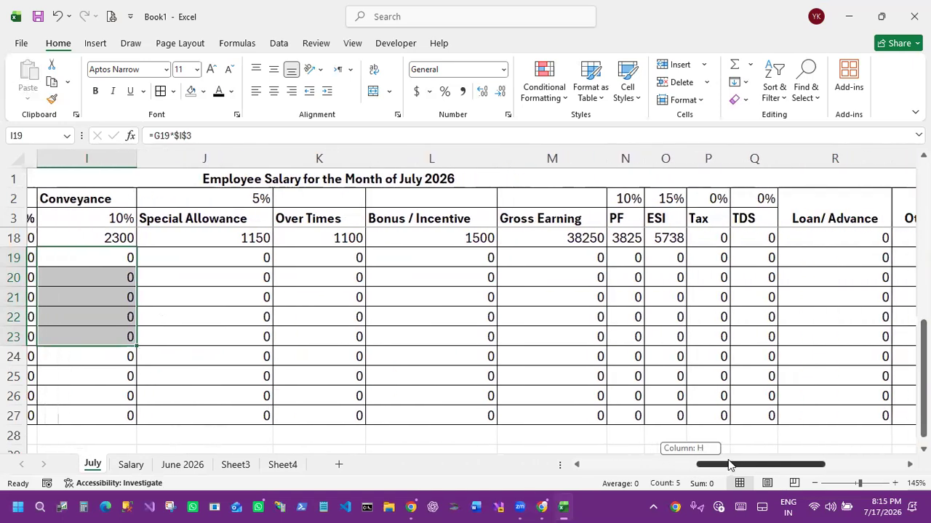
left_click(531, 156)
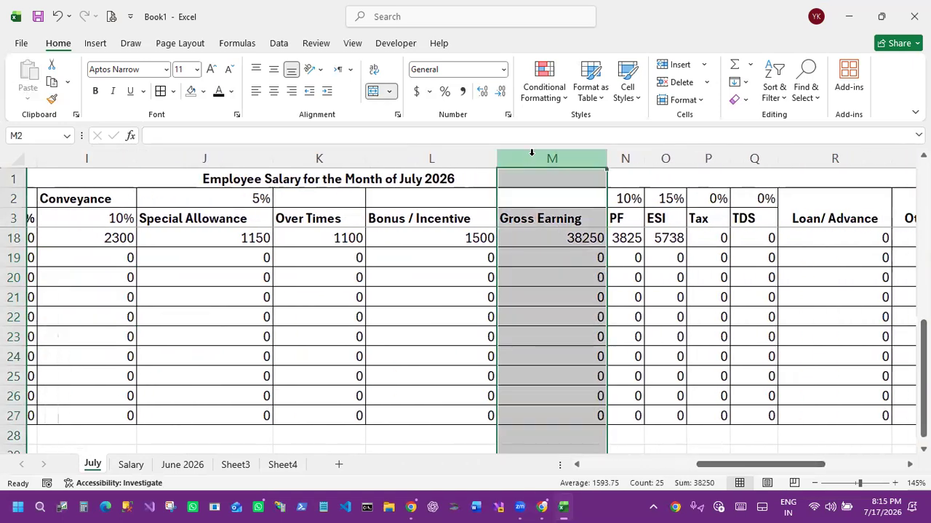
key("ctrl+shift+equal")
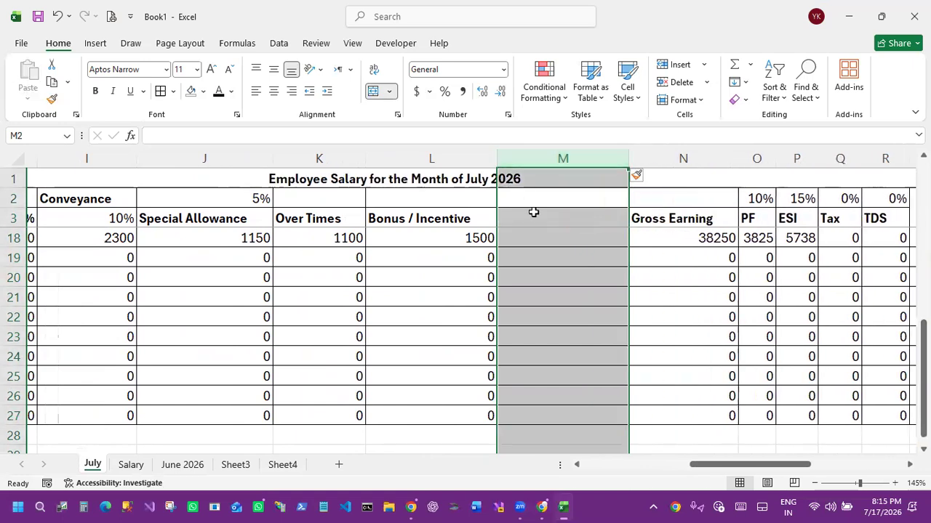
Step: Enter the heading Mobile Allowance in M3 for the inserted column
left_click(535, 212)
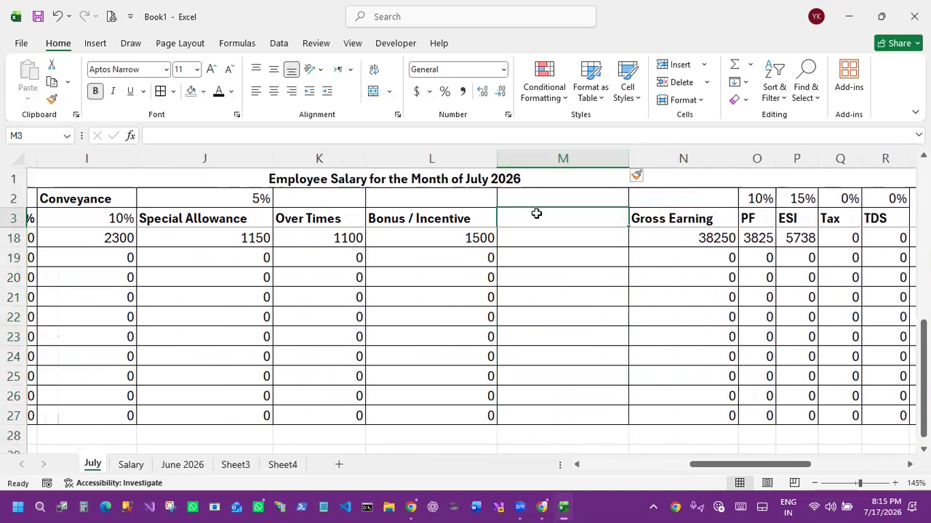
type("Mobile")
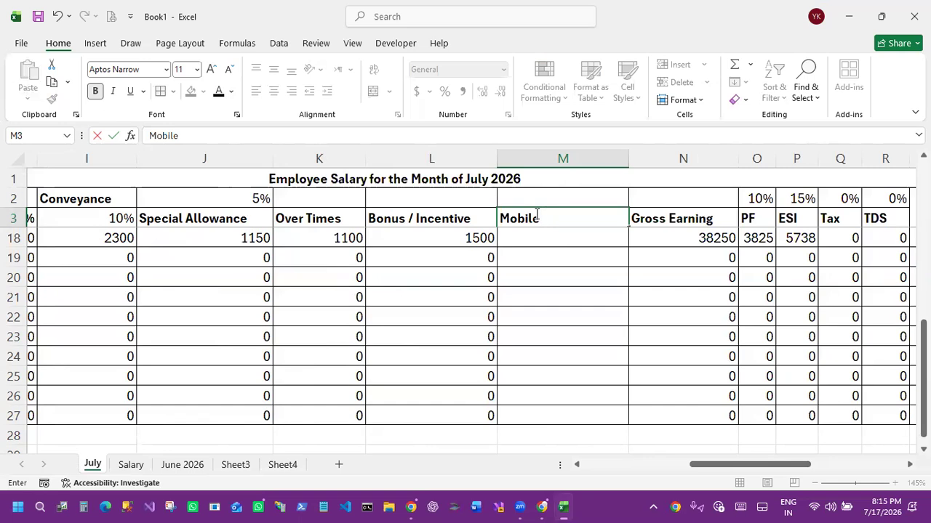
type("a")
type("l Al")
key("BackSpace")
key("BackSpace")
key("BackSpace")
type("Allowance")
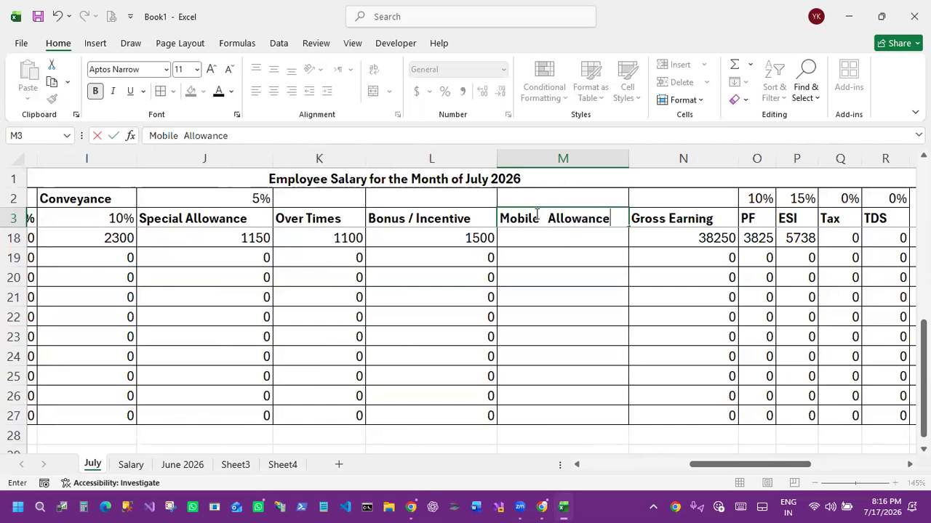
key("Return")
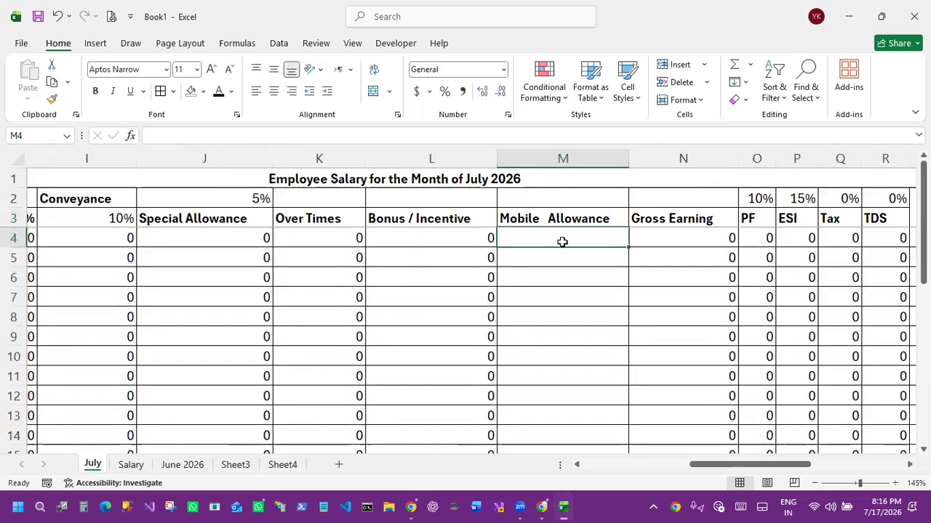
Step: Enter a Mobile Allowance of 500 in M4 and fill it down the column for all employees
type("500")
key("Return")
left_click(595, 240)
double_click(627, 248)
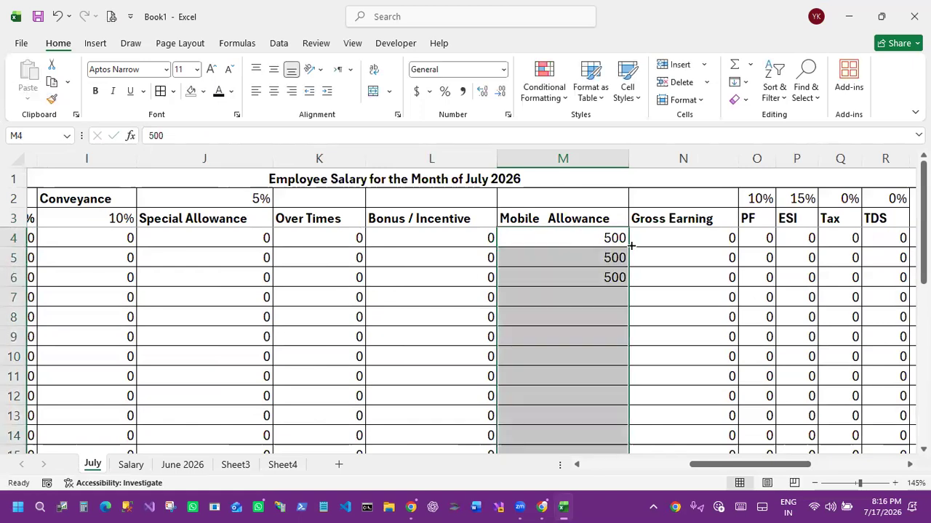
Step: Add the Mobile Allowance cell M4 to the Gross Earning formula in N4, making it =G4+H4+I4+J4+K4+L4+M4
left_click(669, 241)
double_click(669, 240)
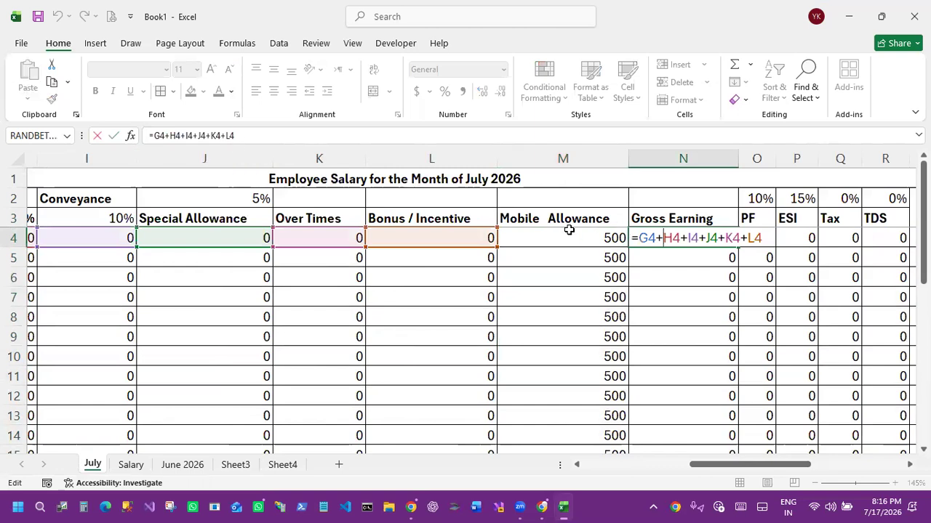
left_click(276, 137)
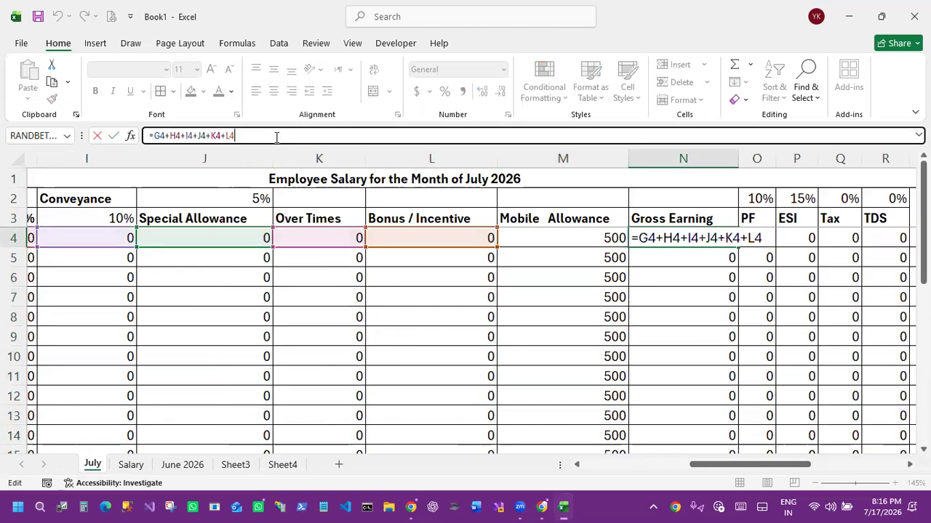
type("+")
left_click(517, 241)
key("Return")
left_click(675, 238)
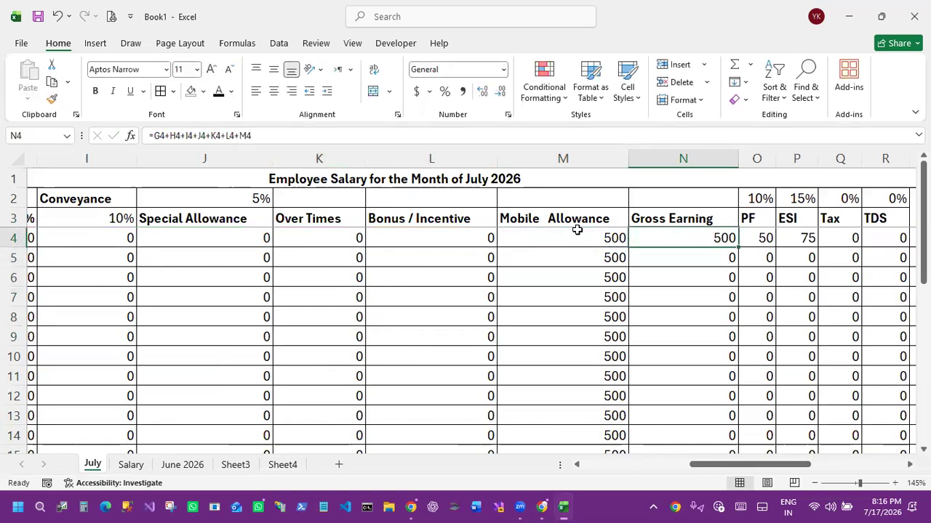
Step: Enter Basic Salary values of 25000 in G4 and 35000 in G5 on the July sheet
left_click_drag(699, 470, 606, 470)
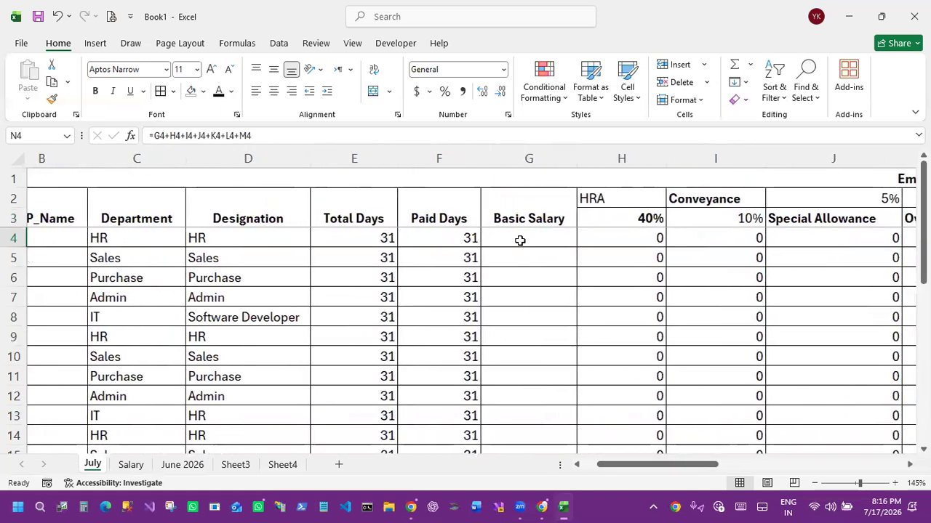
left_click(520, 240)
type("25000")
key("Return")
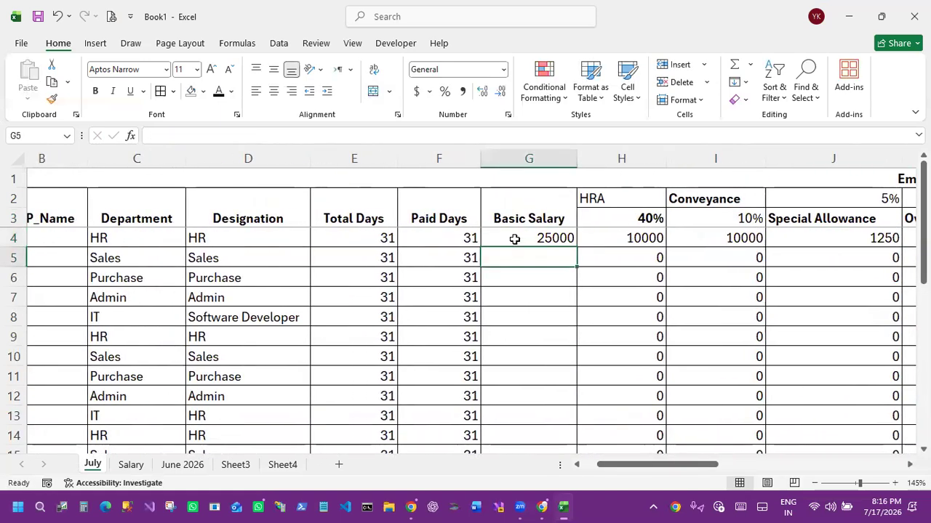
type("35000")
key("Return")
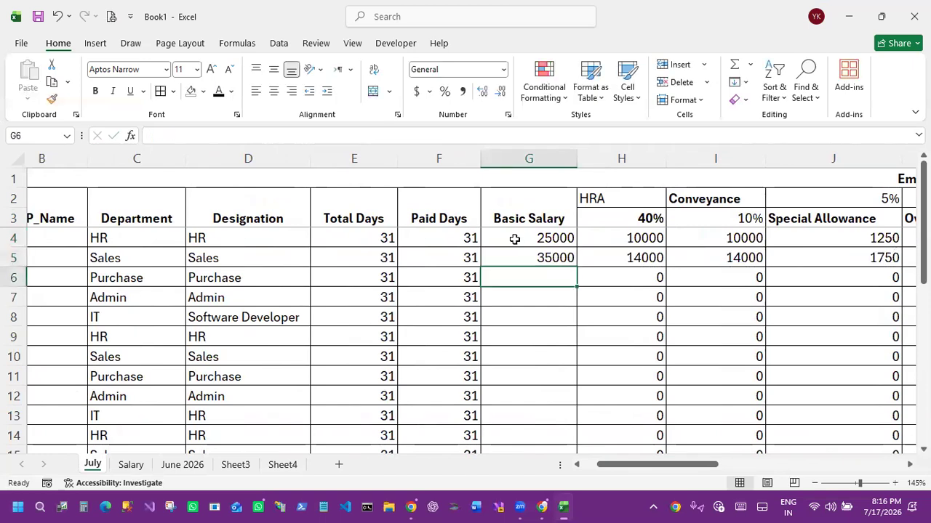
Step: Review the July earnings, deduction and net salary columns for the first two employees, and inspect the HRA formulas in H4 and H5
left_click_drag(709, 465, 794, 465)
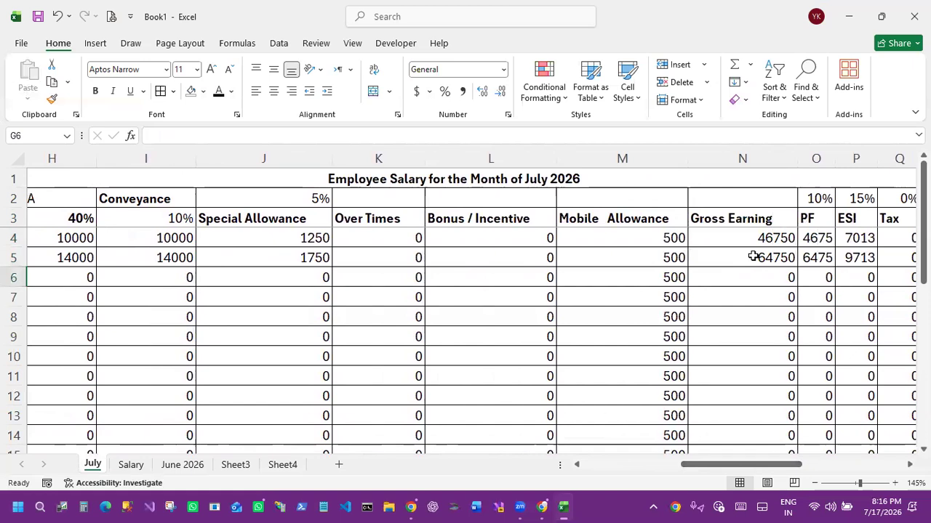
left_click_drag(797, 466, 883, 463)
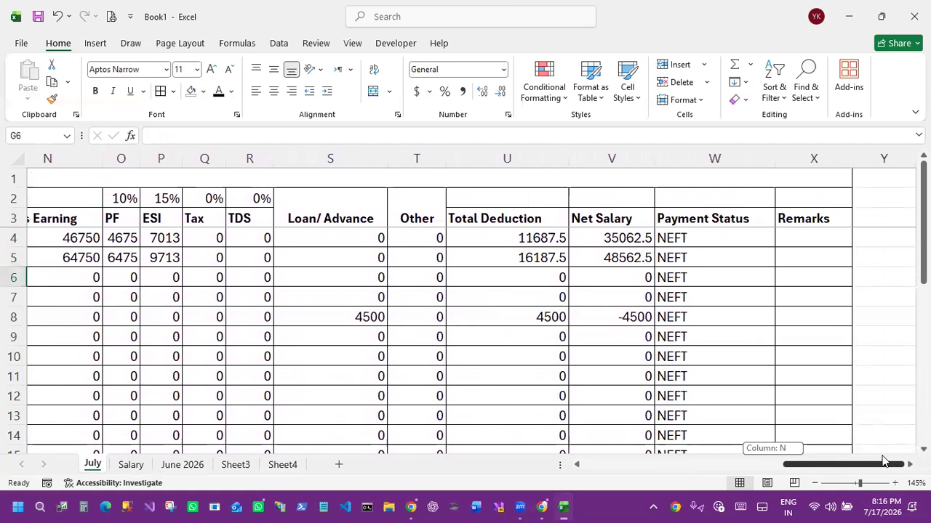
left_click_drag(884, 463, 883, 463)
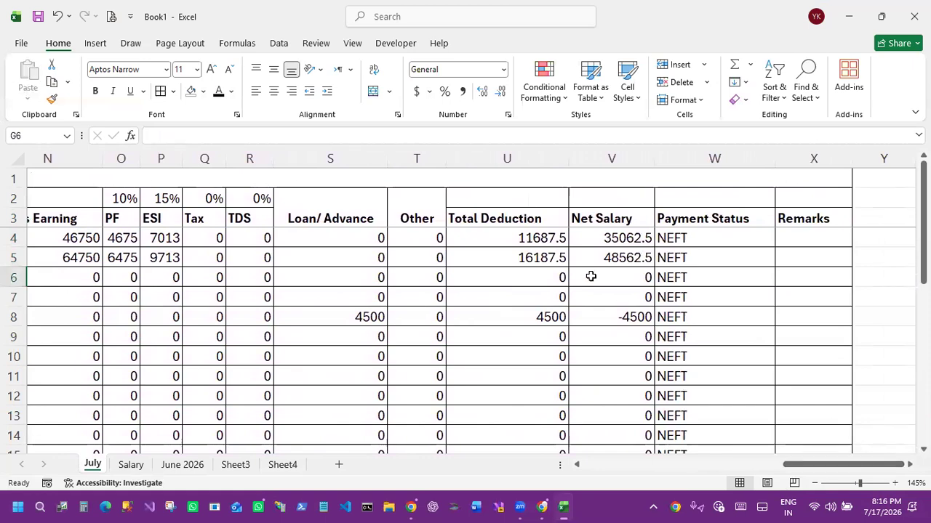
left_click(422, 217)
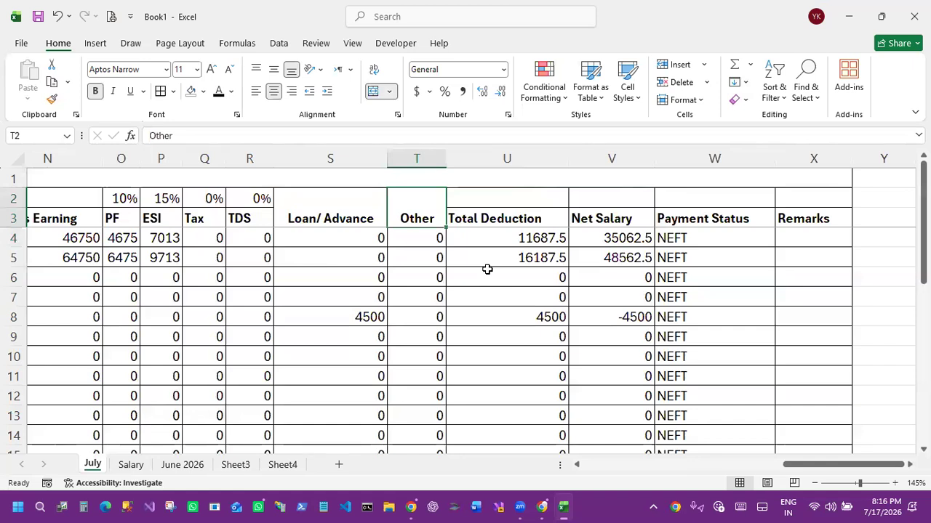
left_click_drag(831, 465, 578, 469)
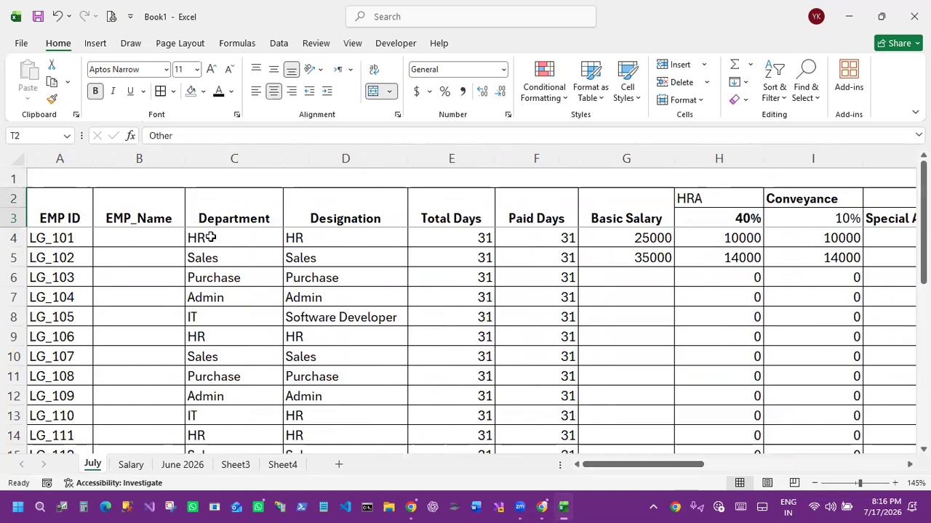
left_click_drag(704, 198, 716, 253)
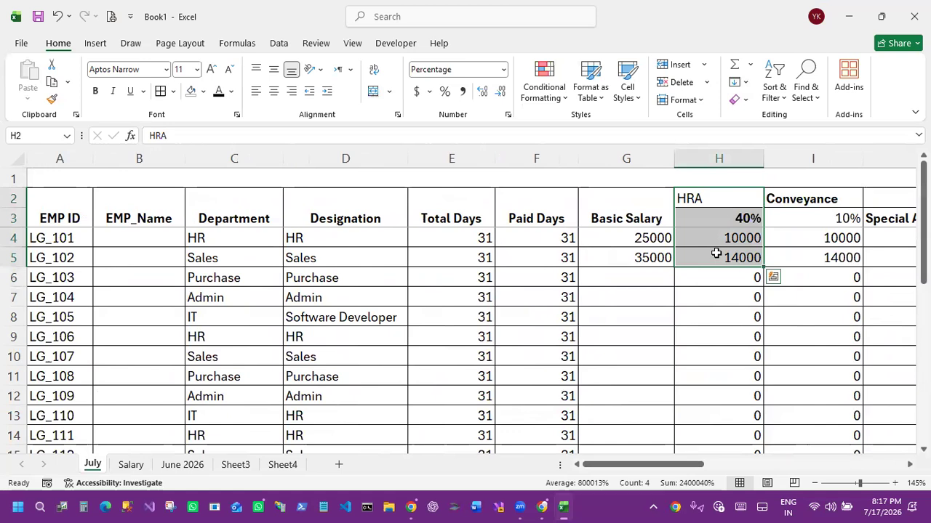
left_click(717, 253)
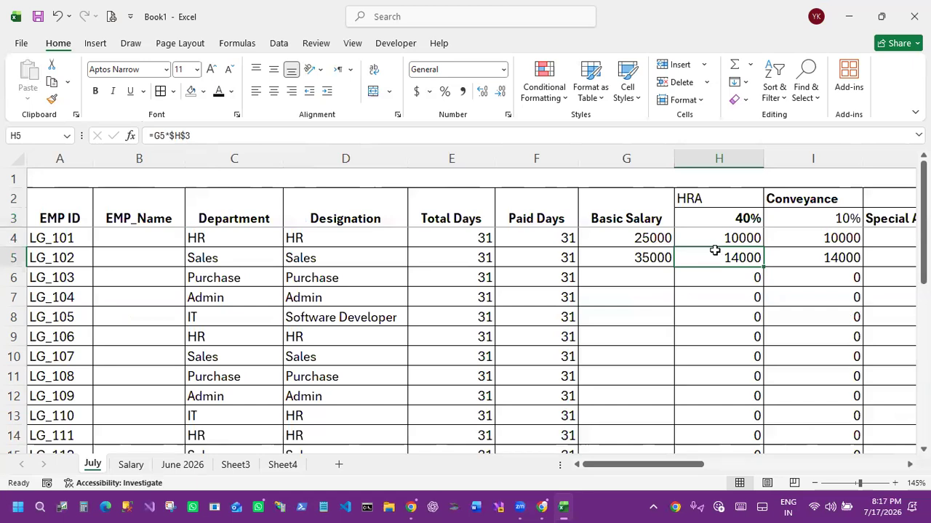
left_click(719, 236)
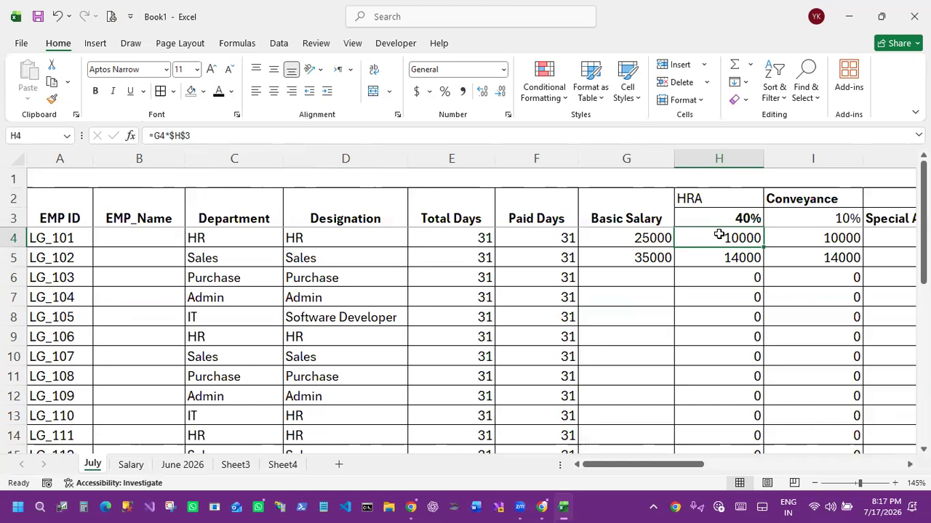
Step: Look over the allowance list on the Salary sheet and the June 2026 sheet, and return to the July sheet
left_click(182, 465)
left_click(131, 465)
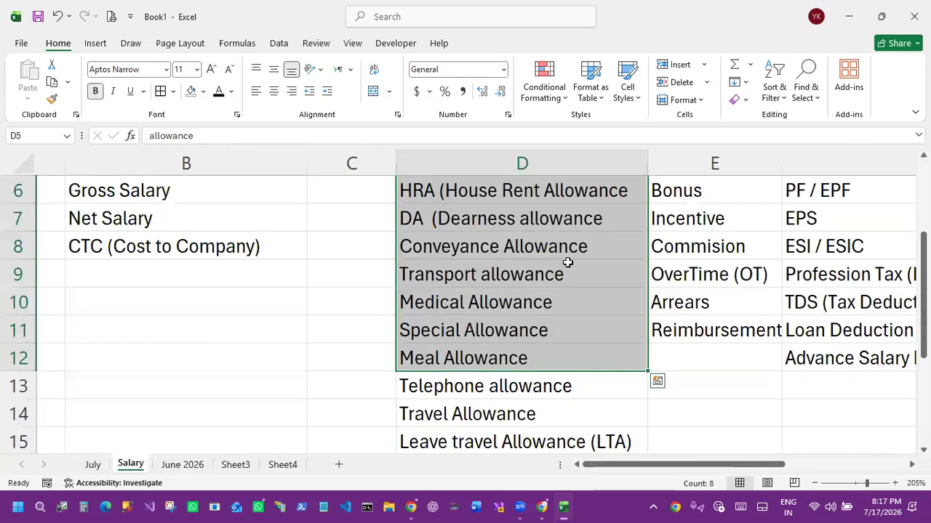
left_click(586, 300)
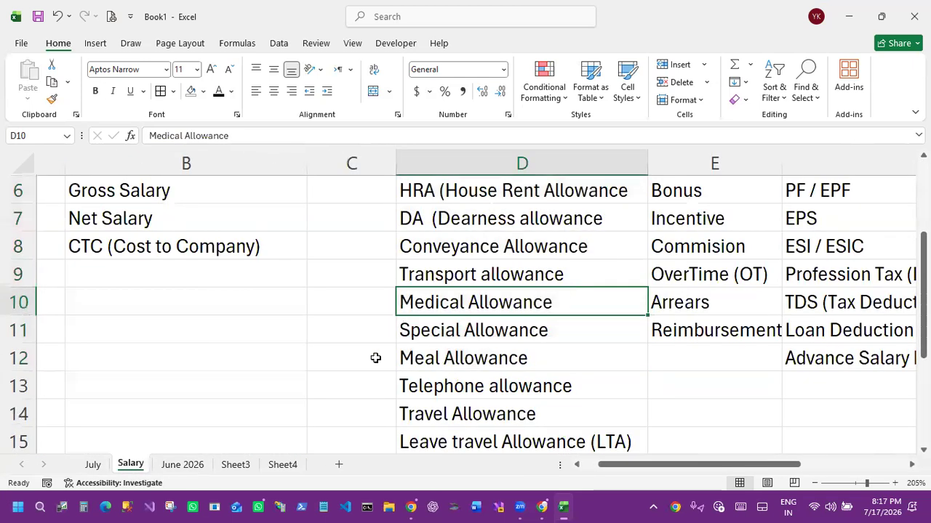
left_click(94, 466)
left_click(175, 466)
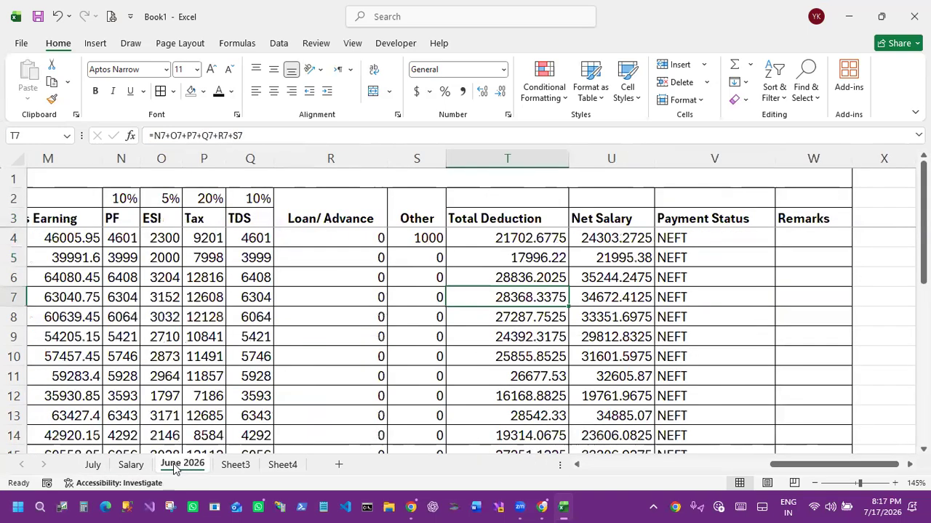
right_click(93, 465)
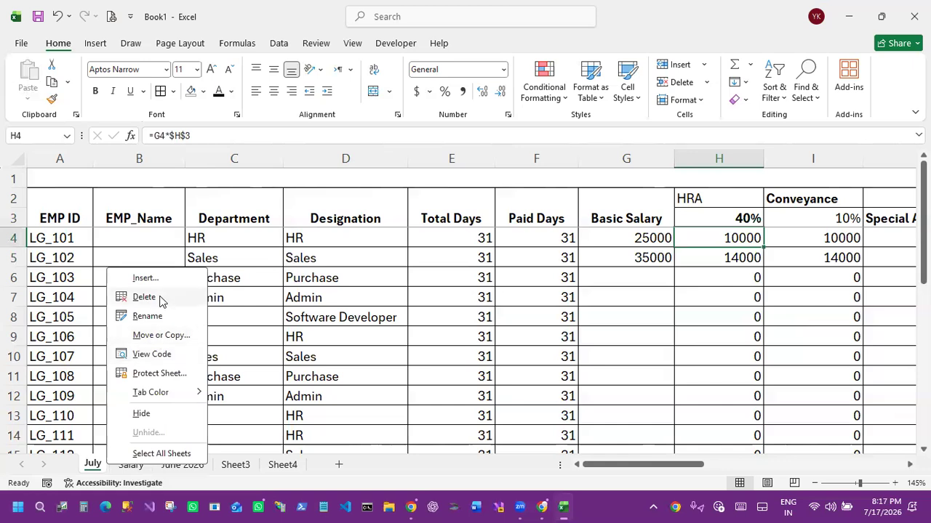
key("Escape")
left_click(312, 289)
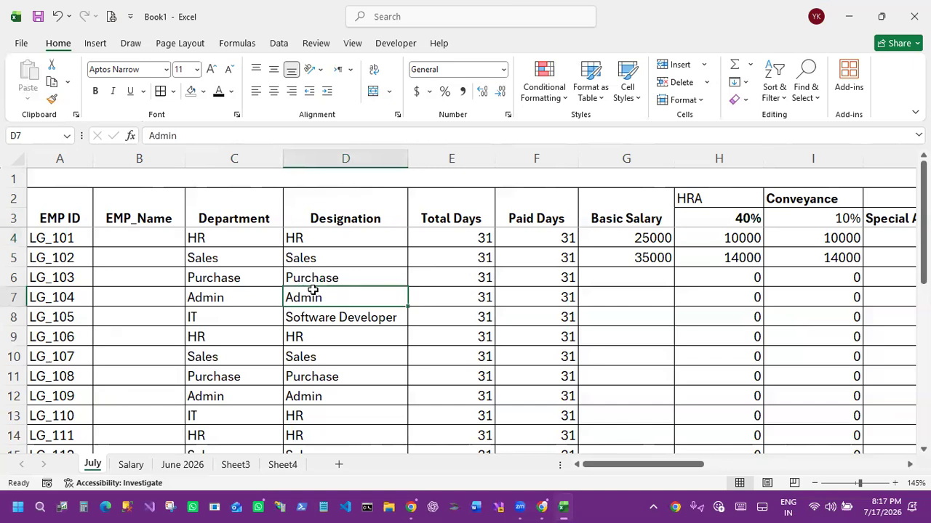